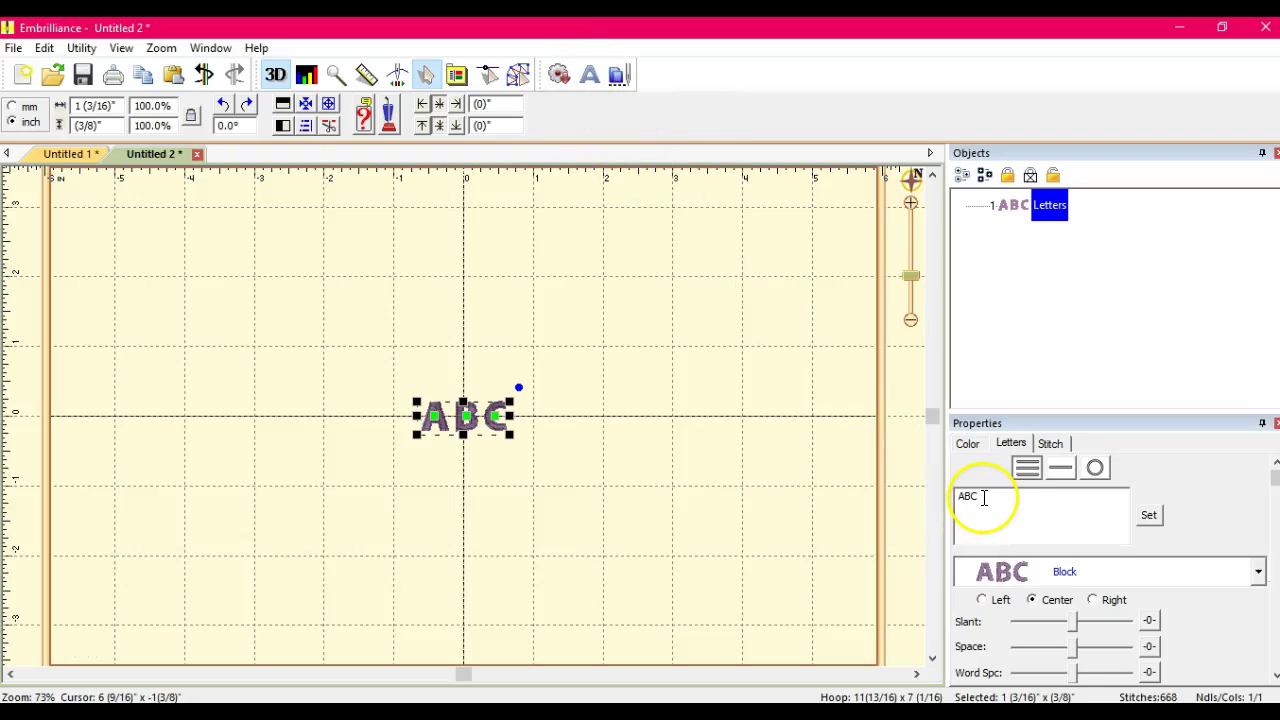
Replace the ABC lettering with NANA and apply the Stitchtopia Logan App MS 4in font.
double_click(984, 497)
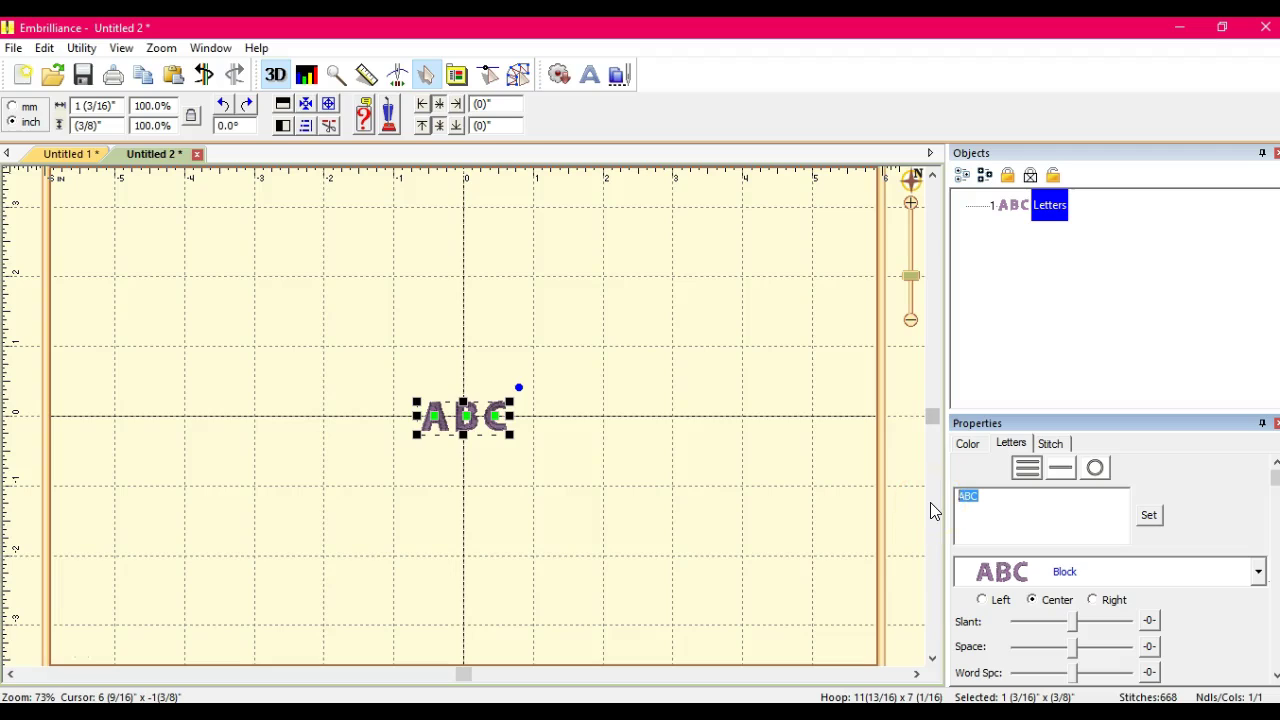
type("NANA")
left_click(1240, 563)
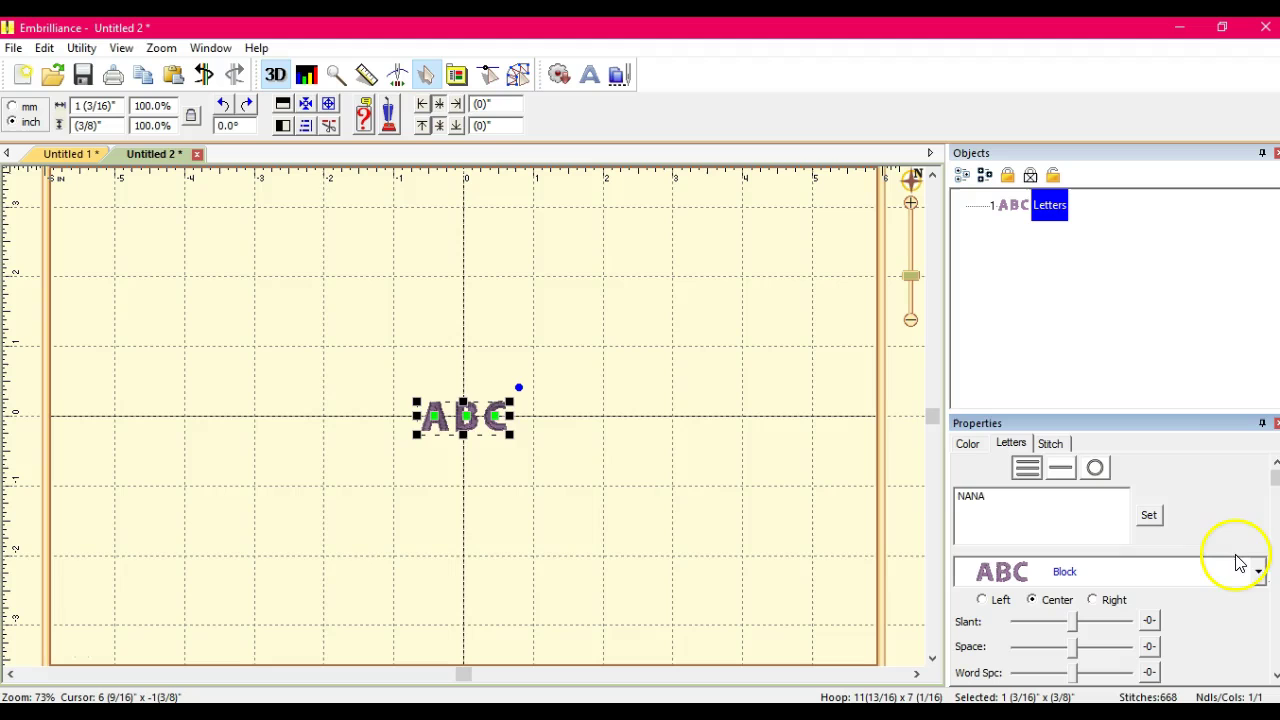
key("Down")
key("Down")
key("Down")
key("Down")
key("Down")
key("Down")
key("Down")
key("Down")
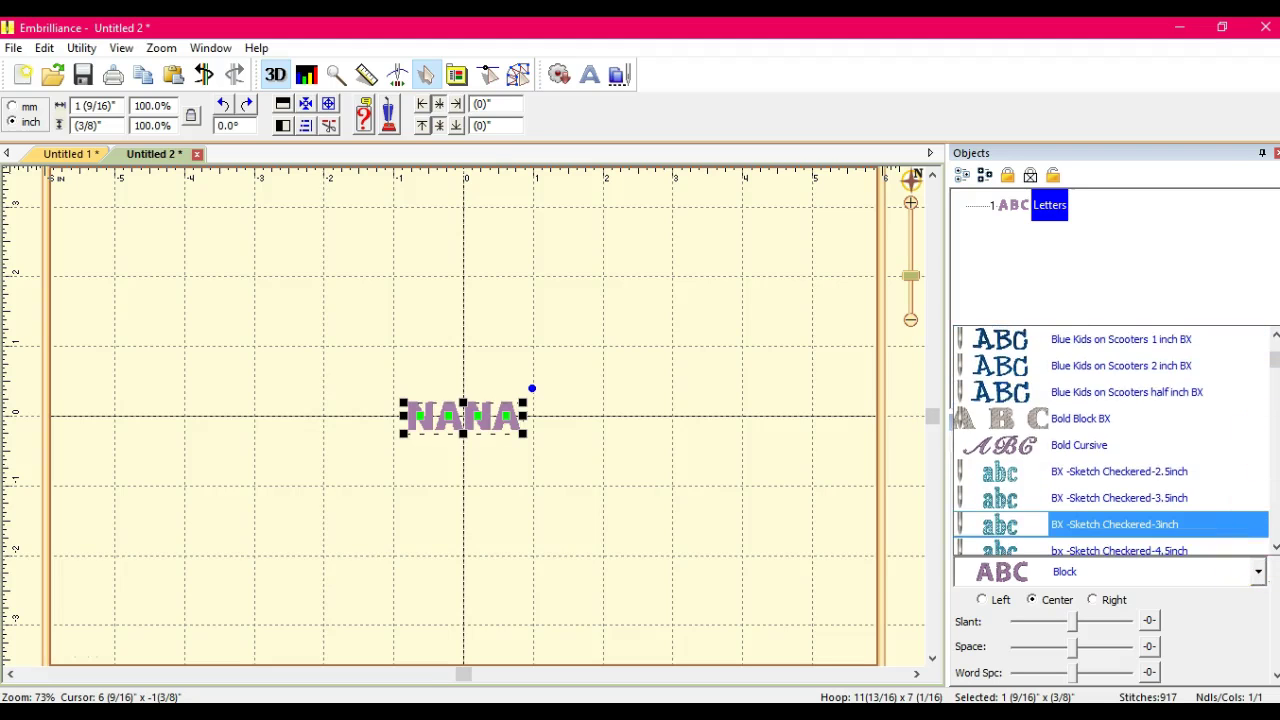
left_click_drag(1276, 362, 1276, 516)
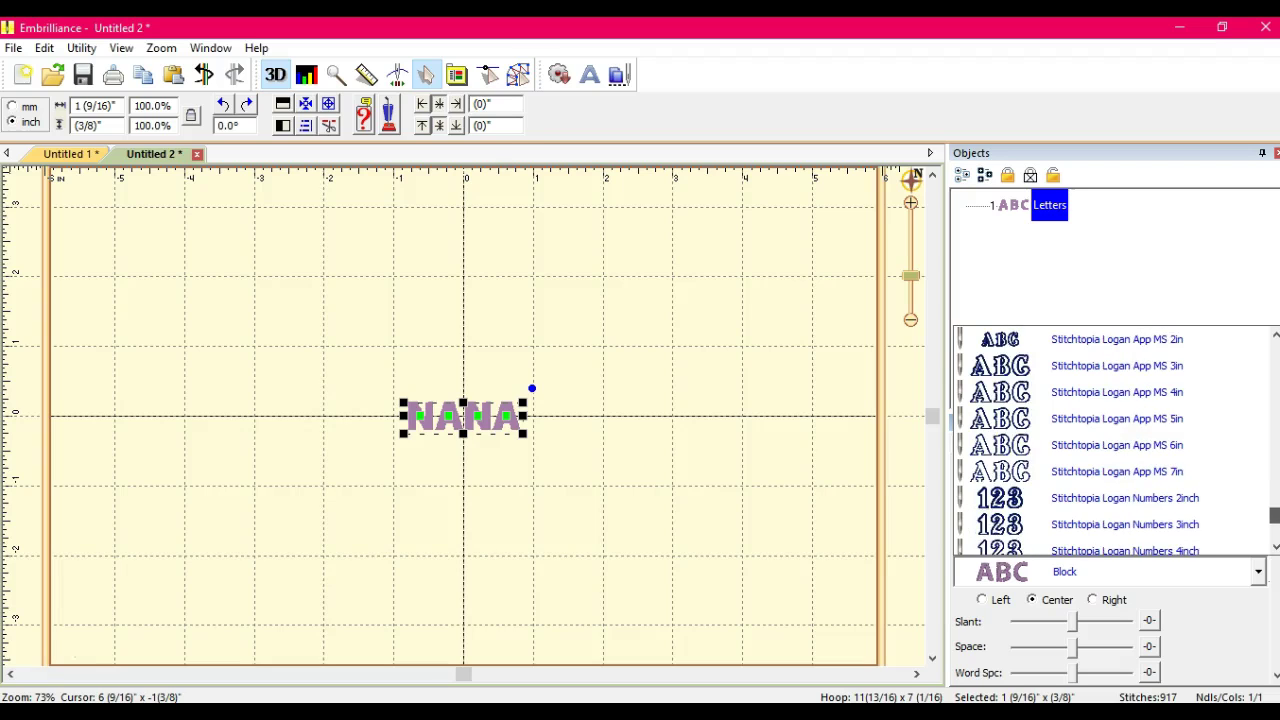
left_click_drag(1276, 516, 1276, 516)
left_click(1110, 392)
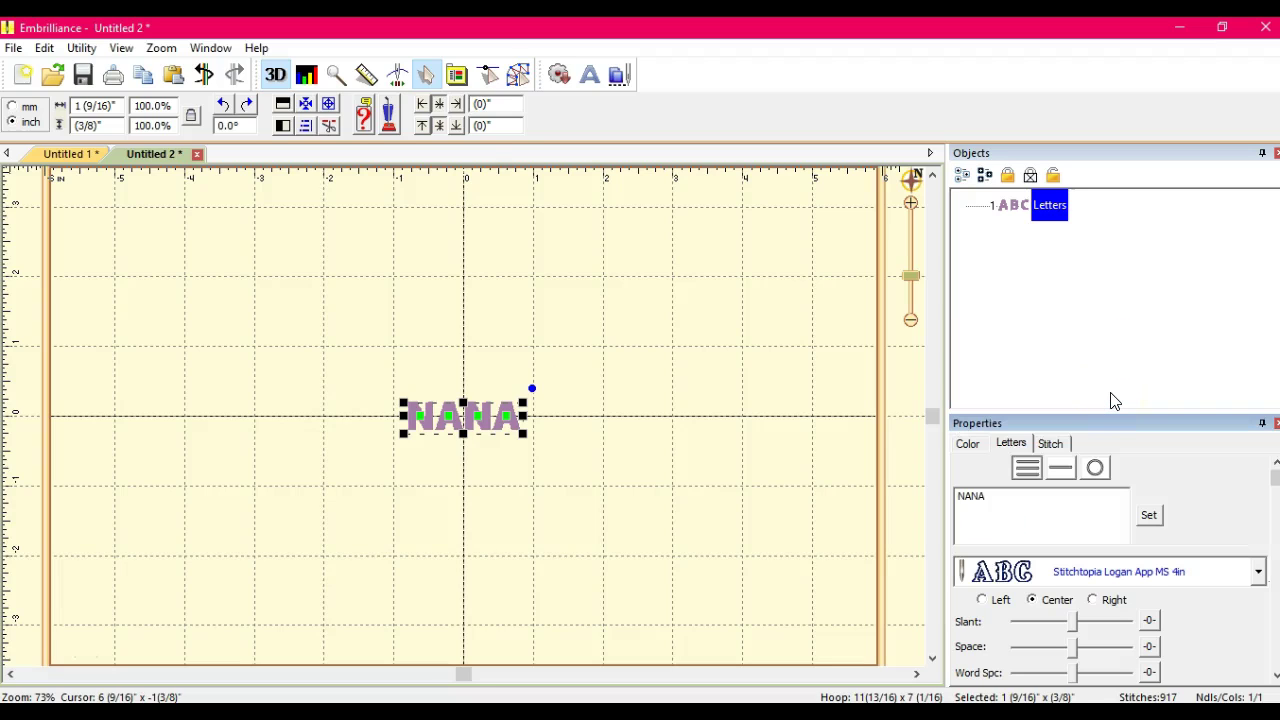
left_click(1149, 516)
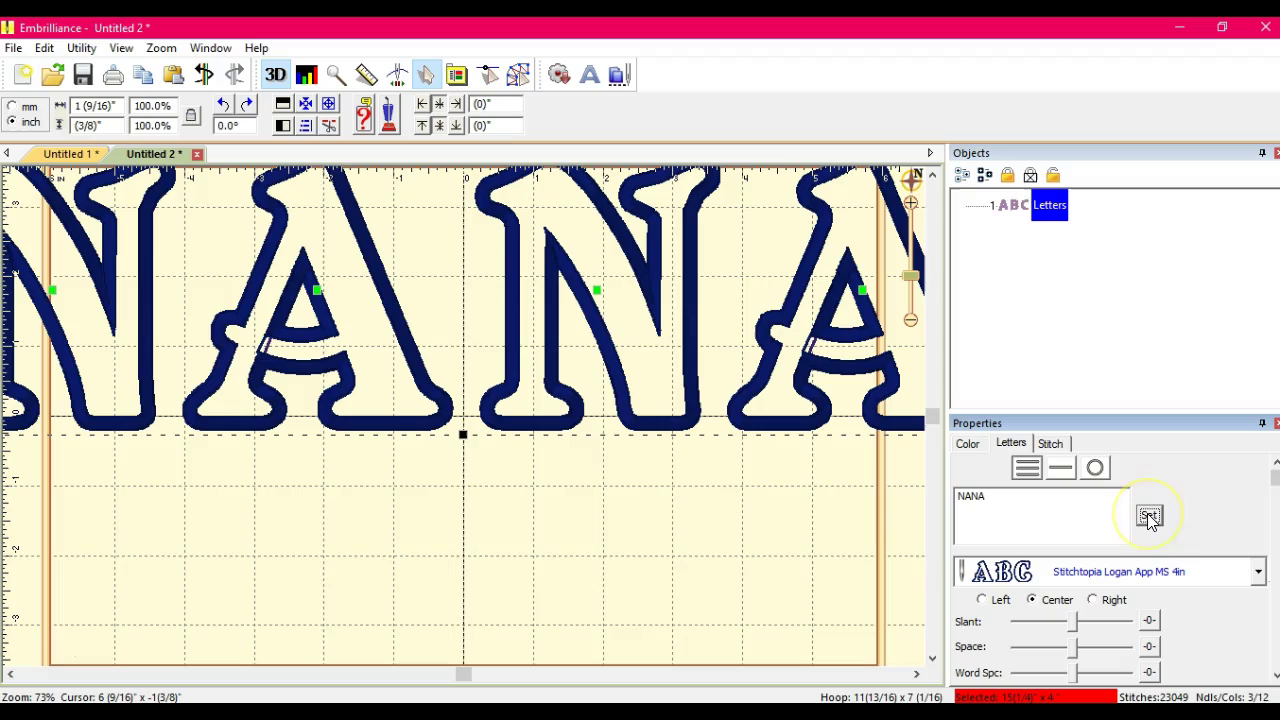
Switch the NANA lettering to the Stitchtopia Logan App MS 3in font.
left_click(1258, 571)
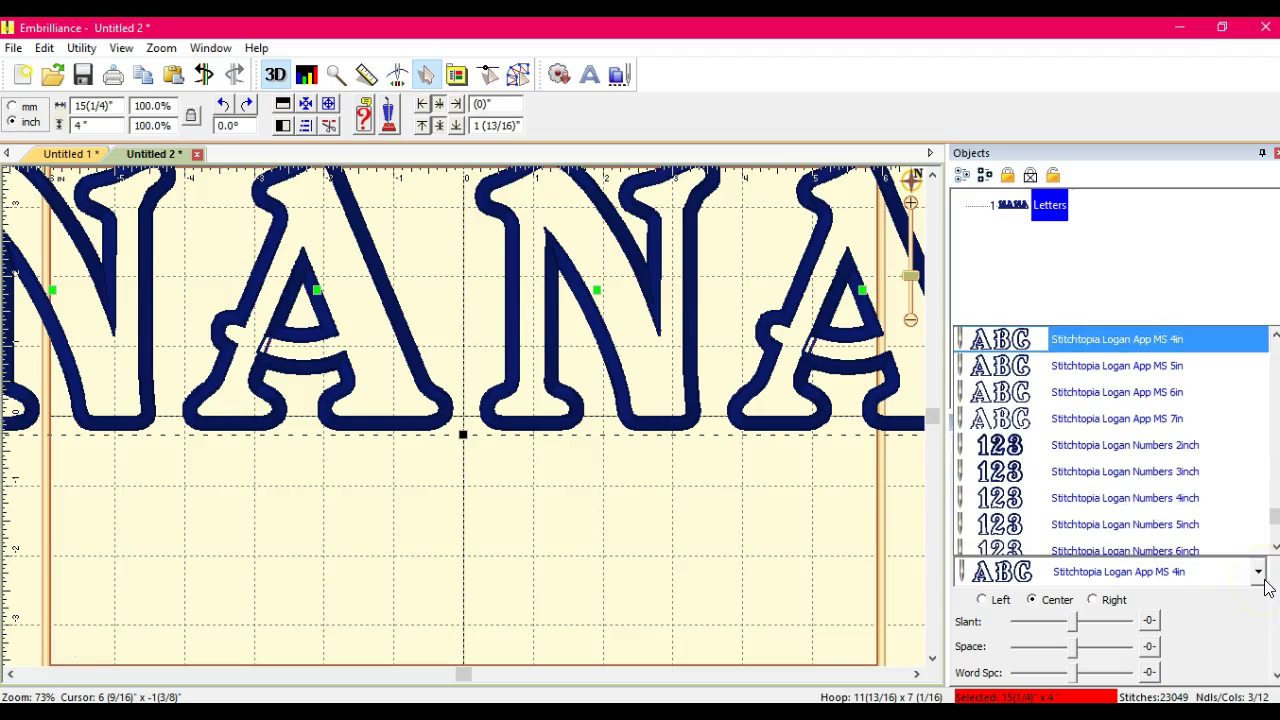
left_click(1275, 340)
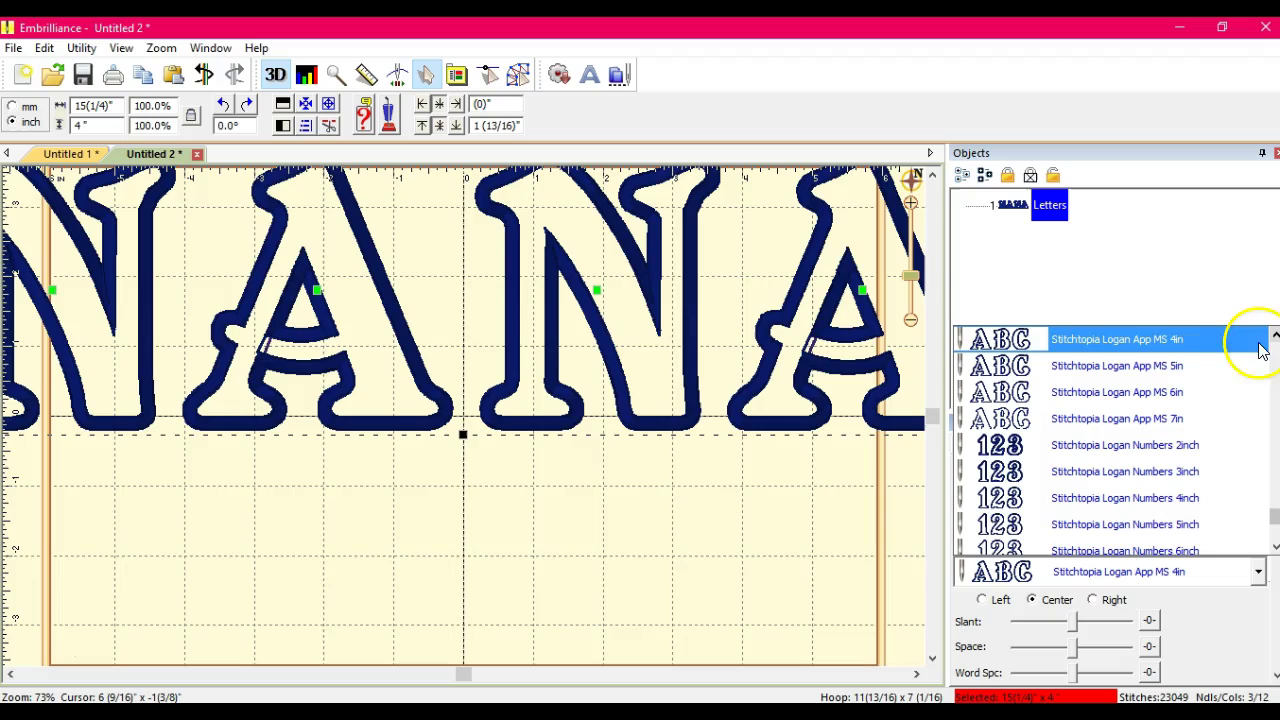
left_click(1275, 340)
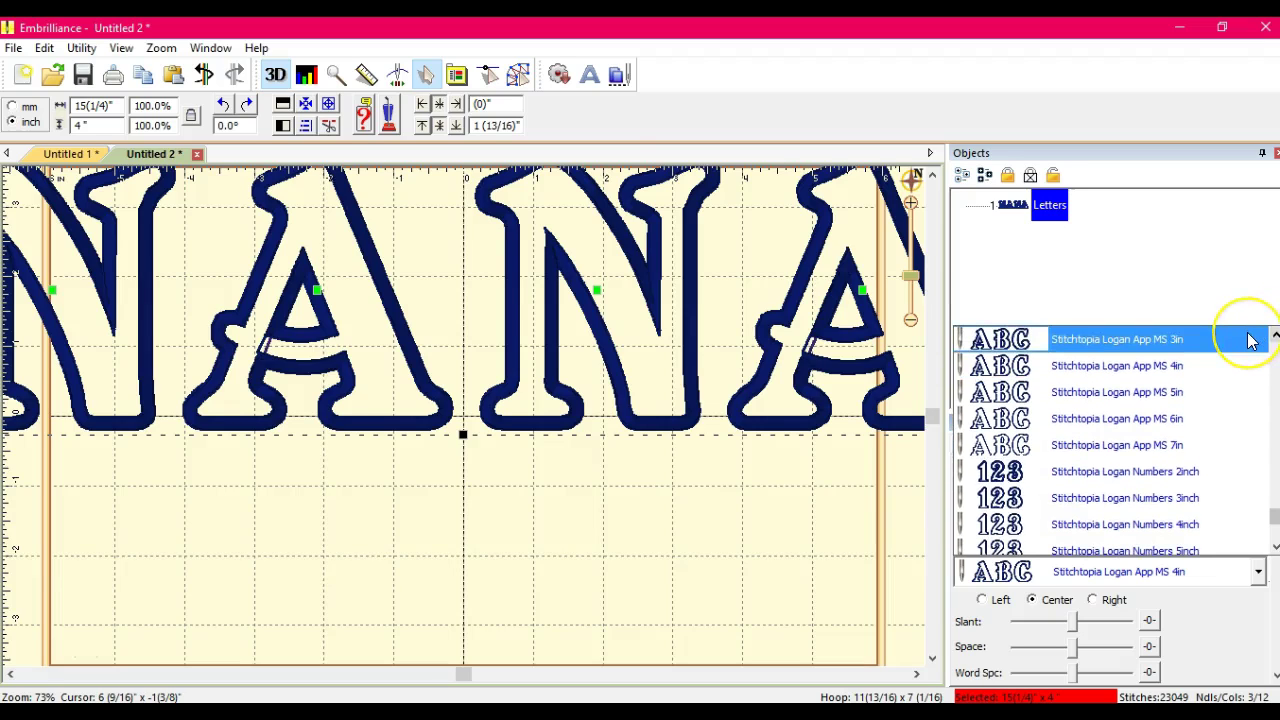
left_click(1248, 340)
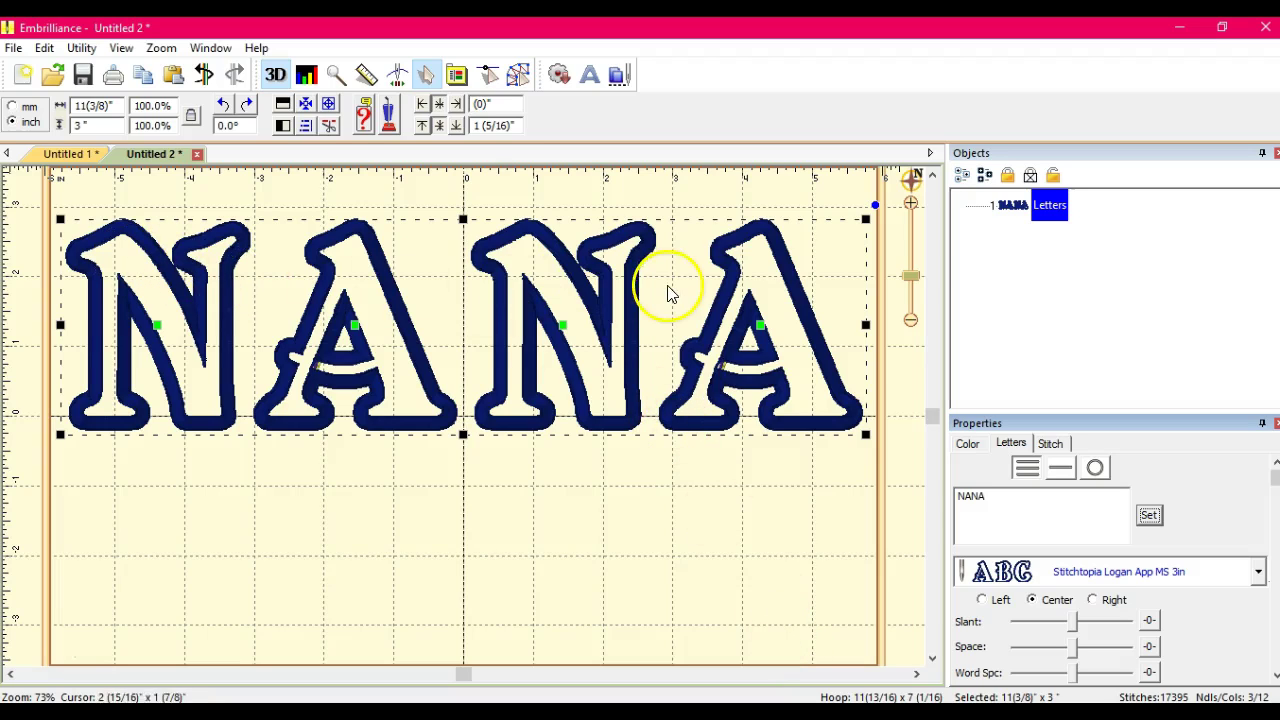
left_click(483, 473)
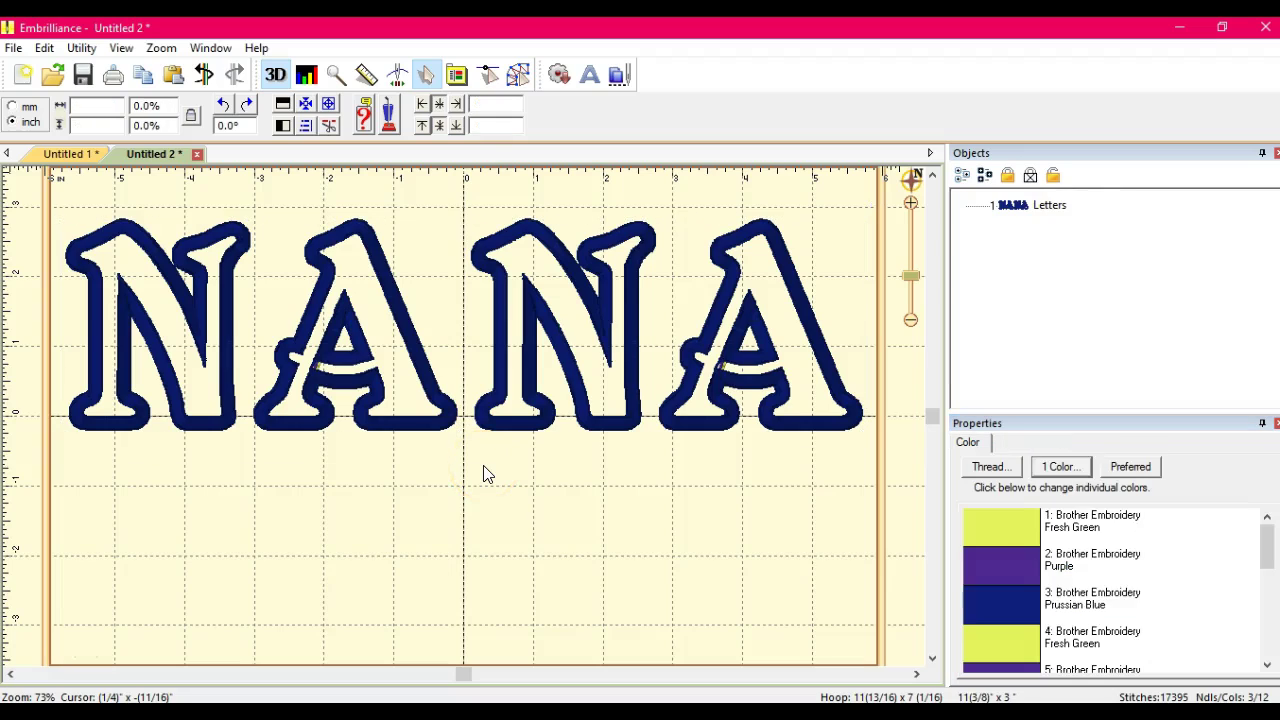
left_click(228, 333)
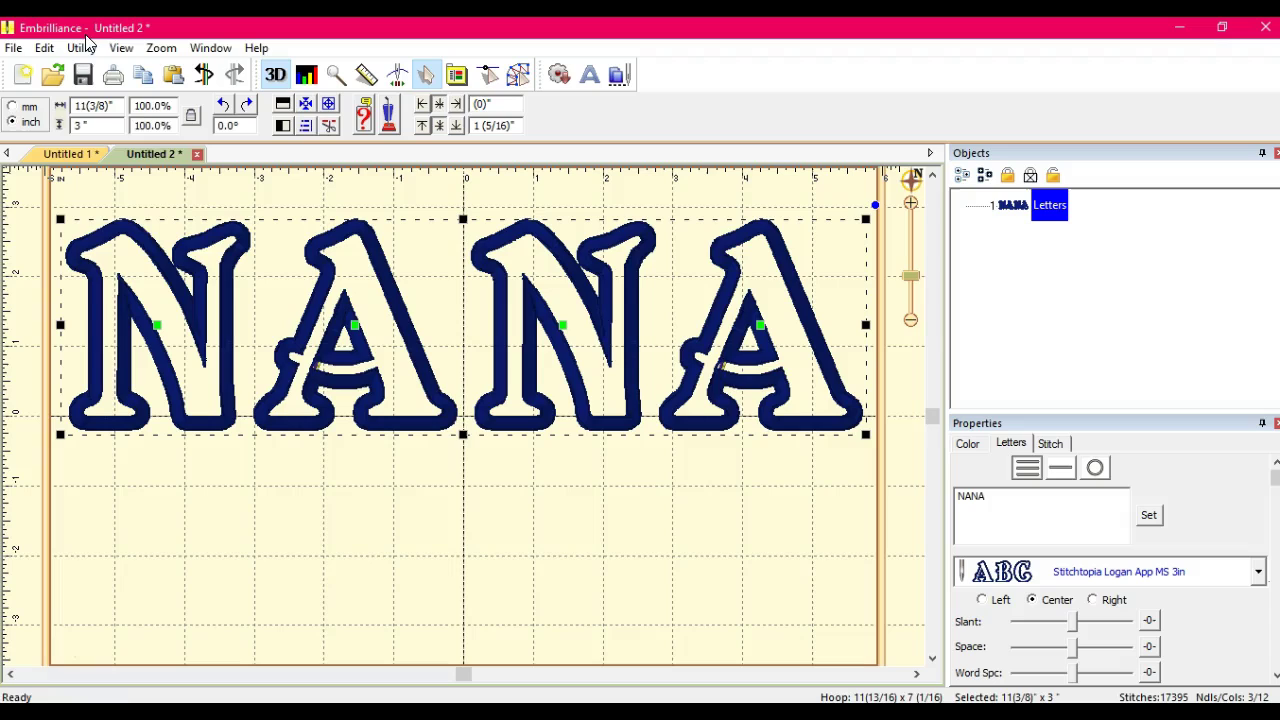
left_click(181, 233)
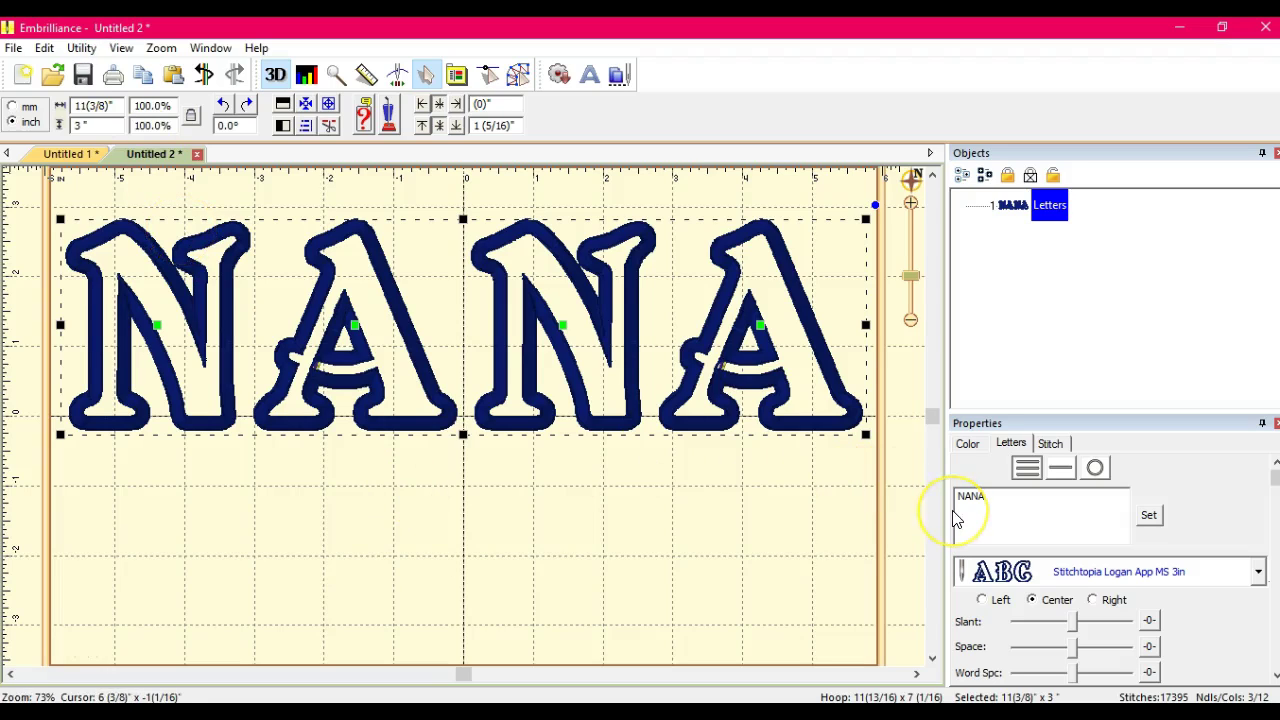
left_click(230, 352)
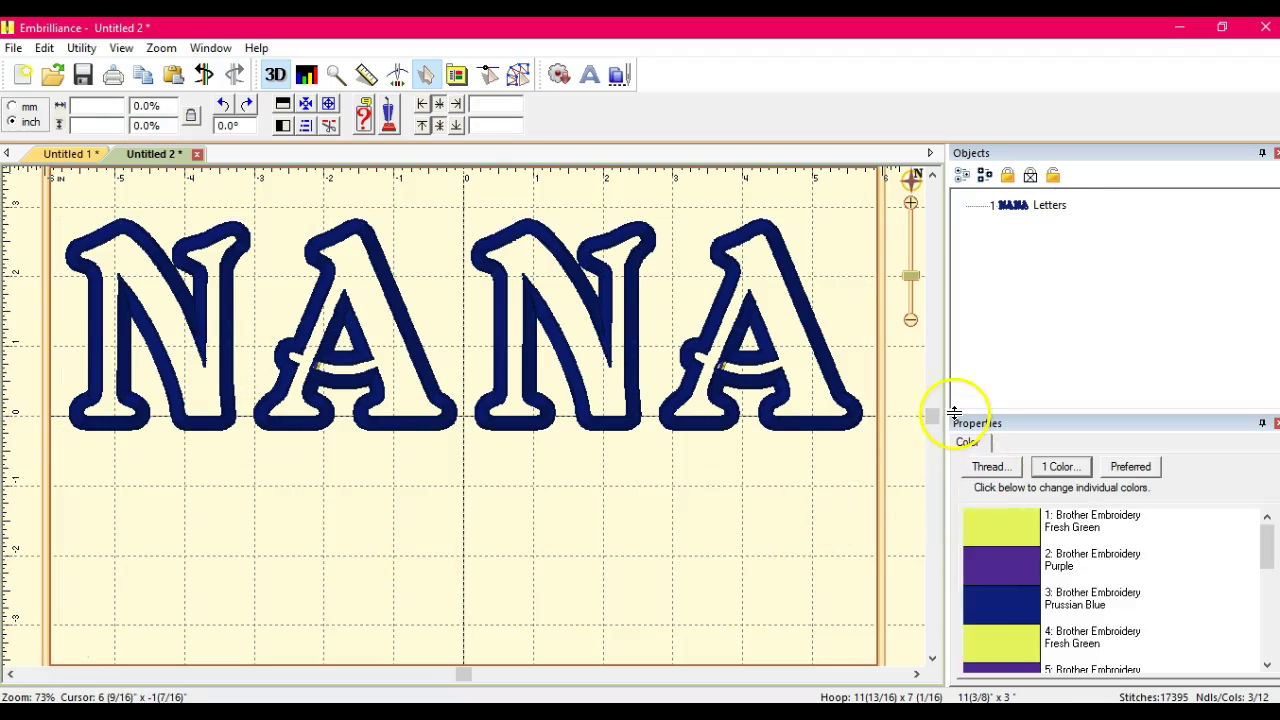
Set thread colours 1 and 4 to the Applique Position style.
left_click(1001, 521)
double_click(1001, 521)
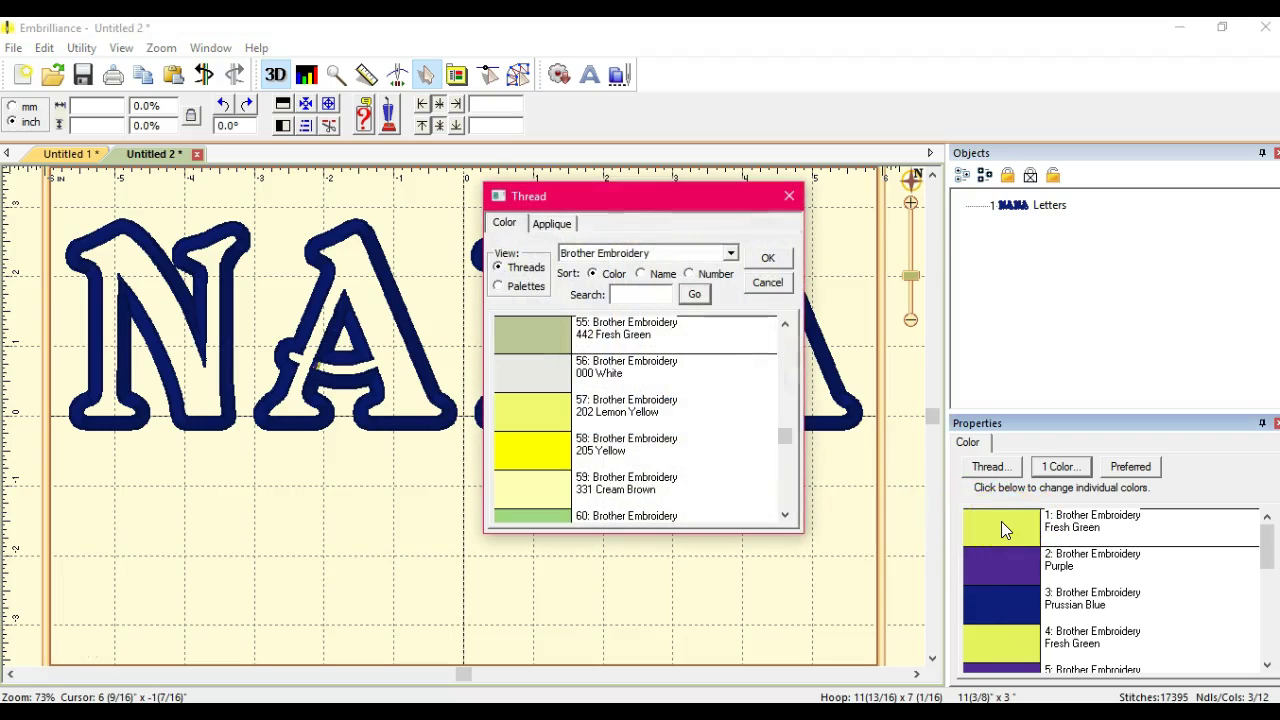
left_click(553, 224)
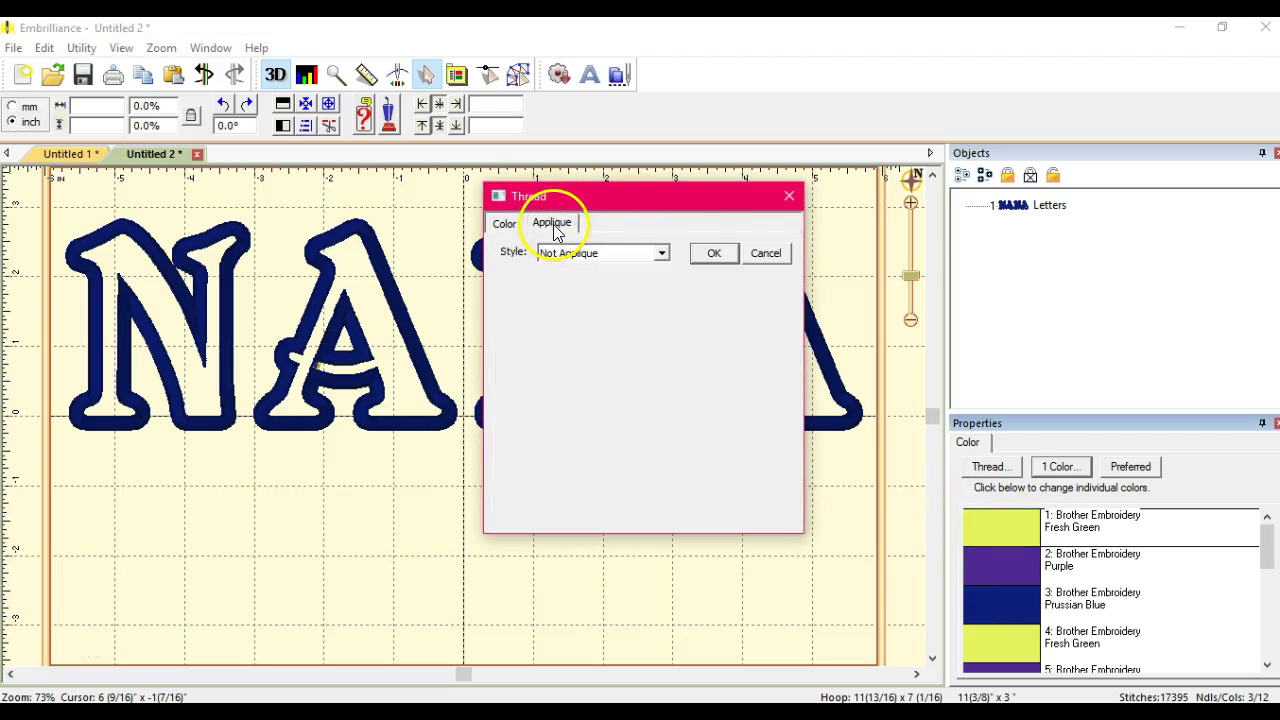
left_click(661, 254)
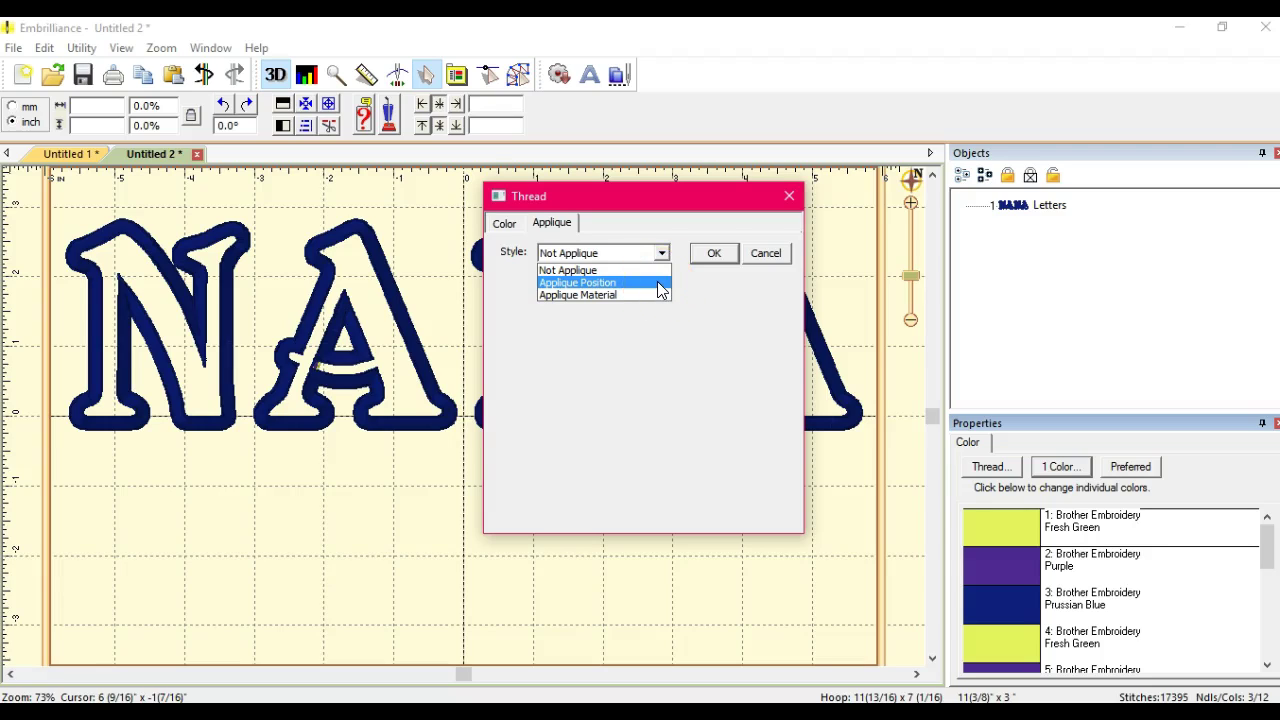
left_click(600, 283)
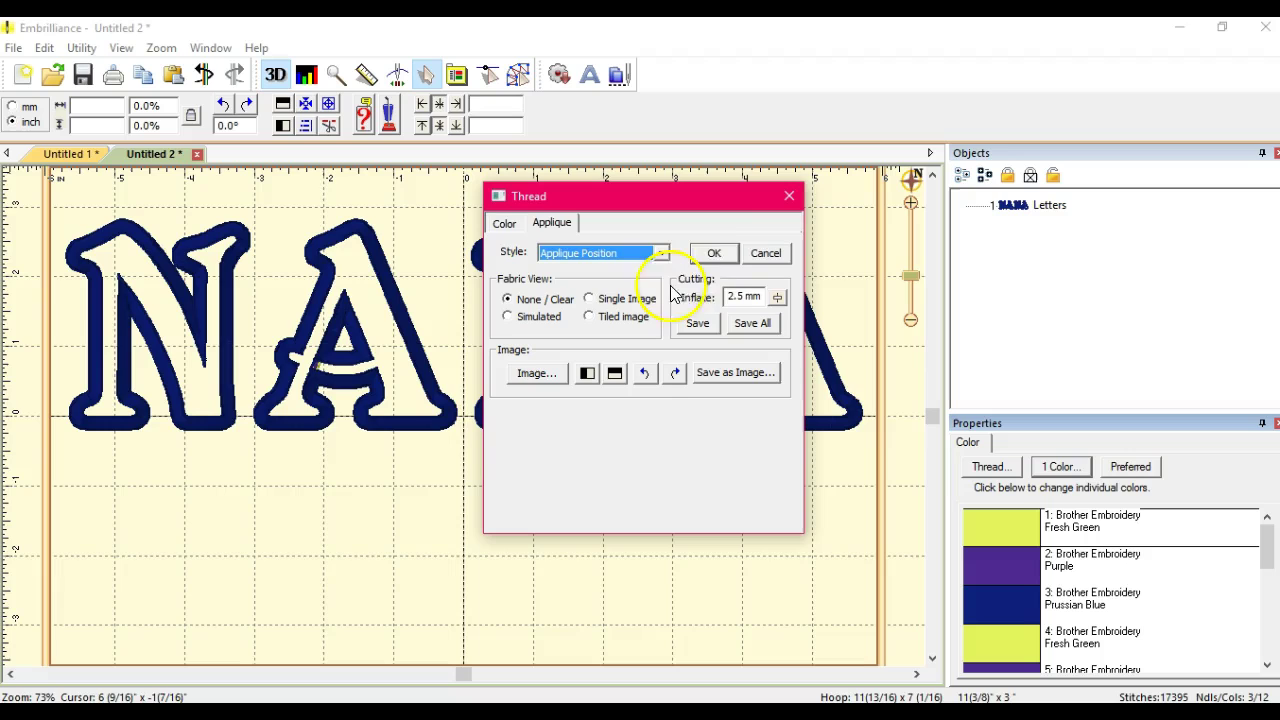
left_click(716, 258)
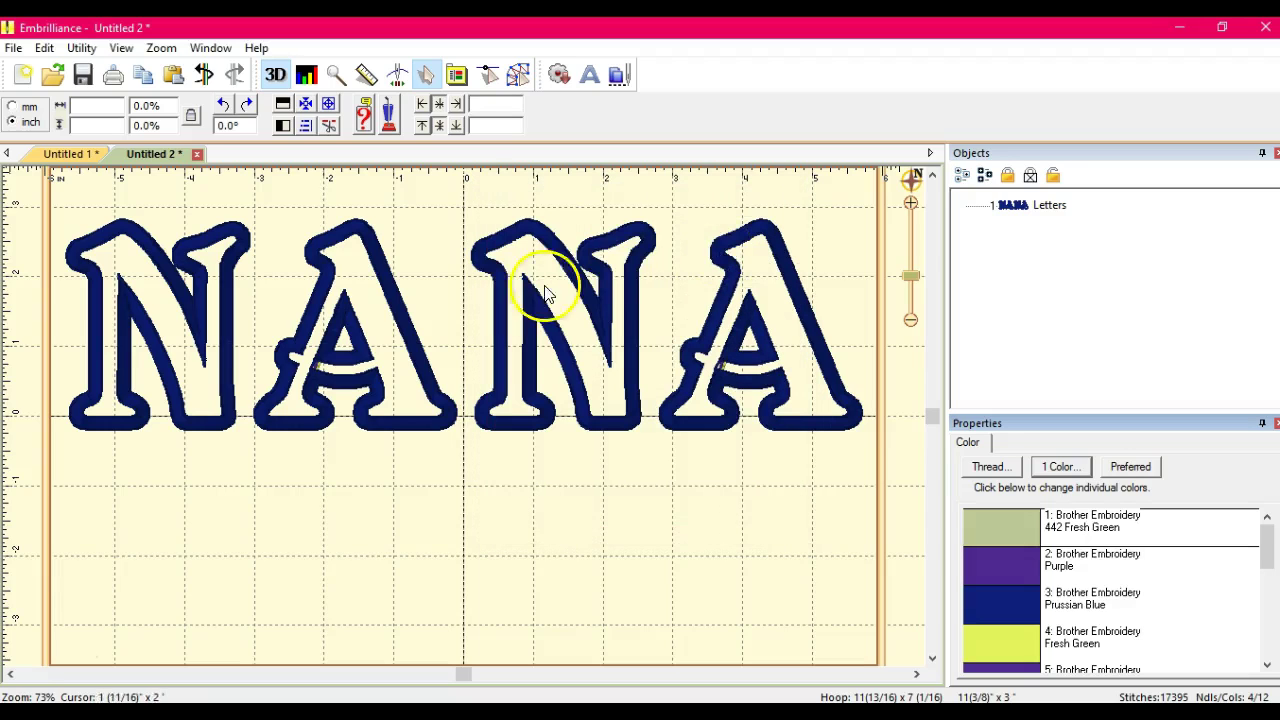
left_click(418, 350)
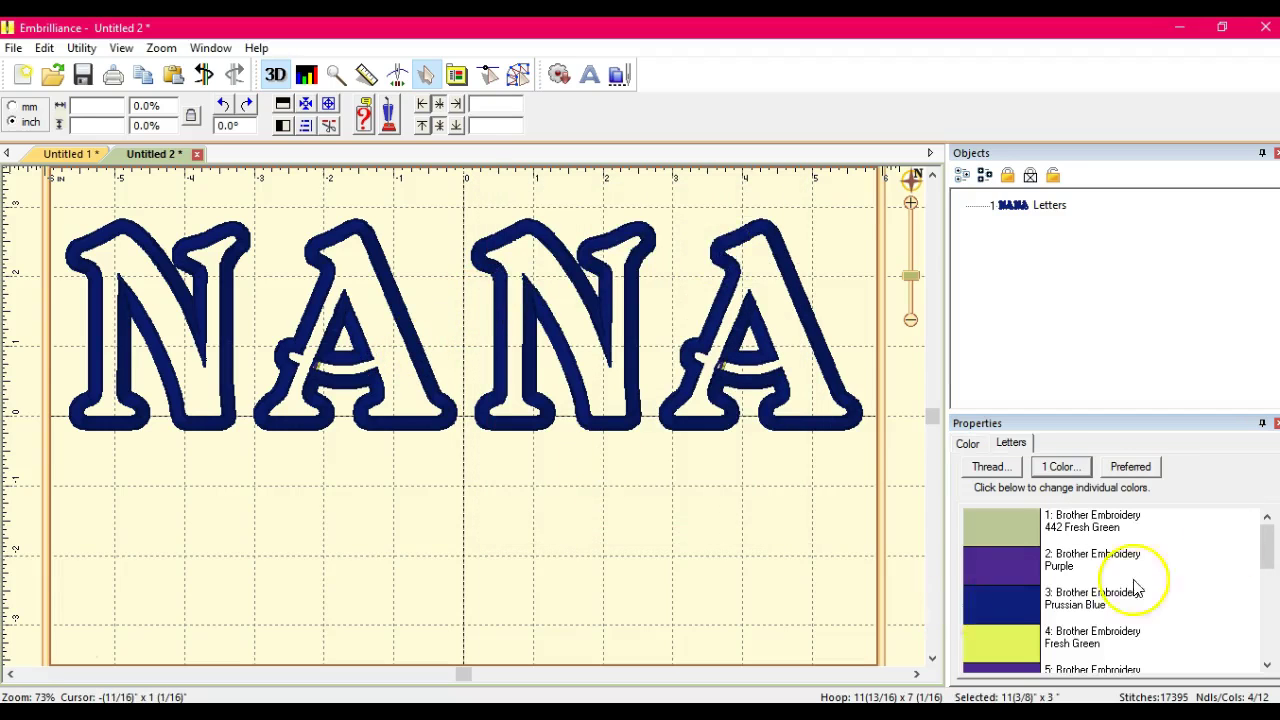
left_click(968, 443)
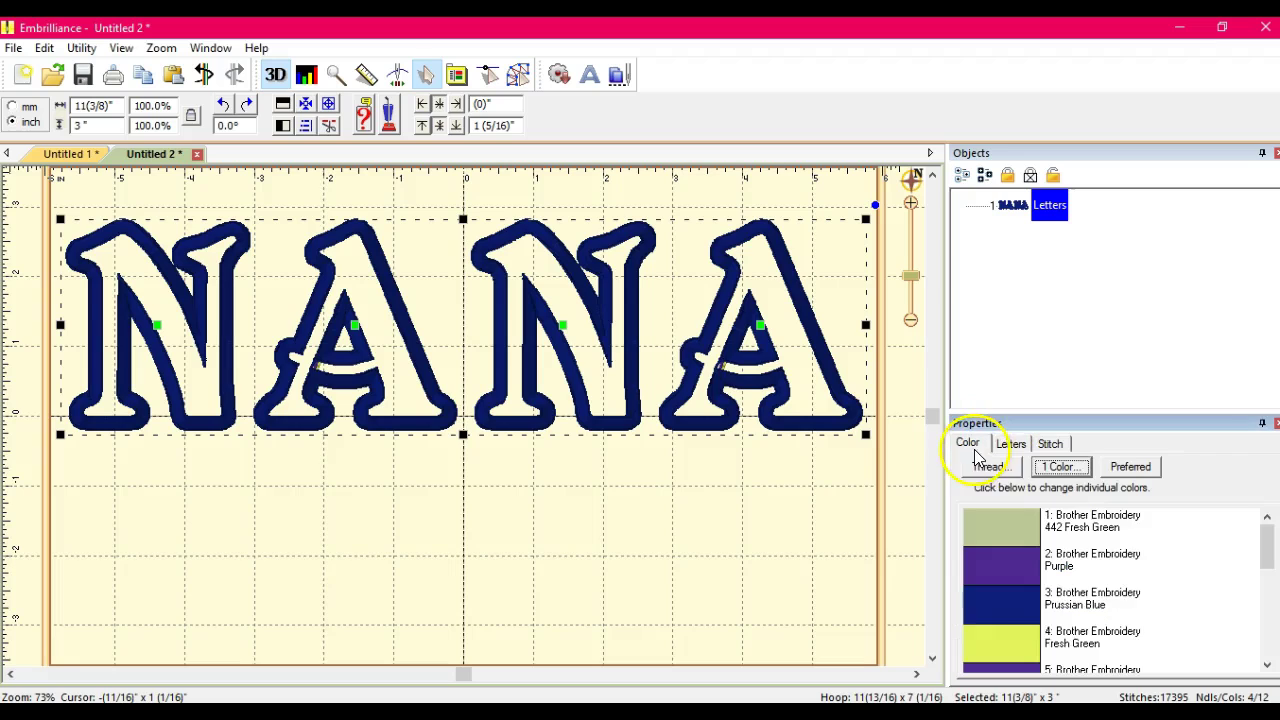
left_click(1009, 639)
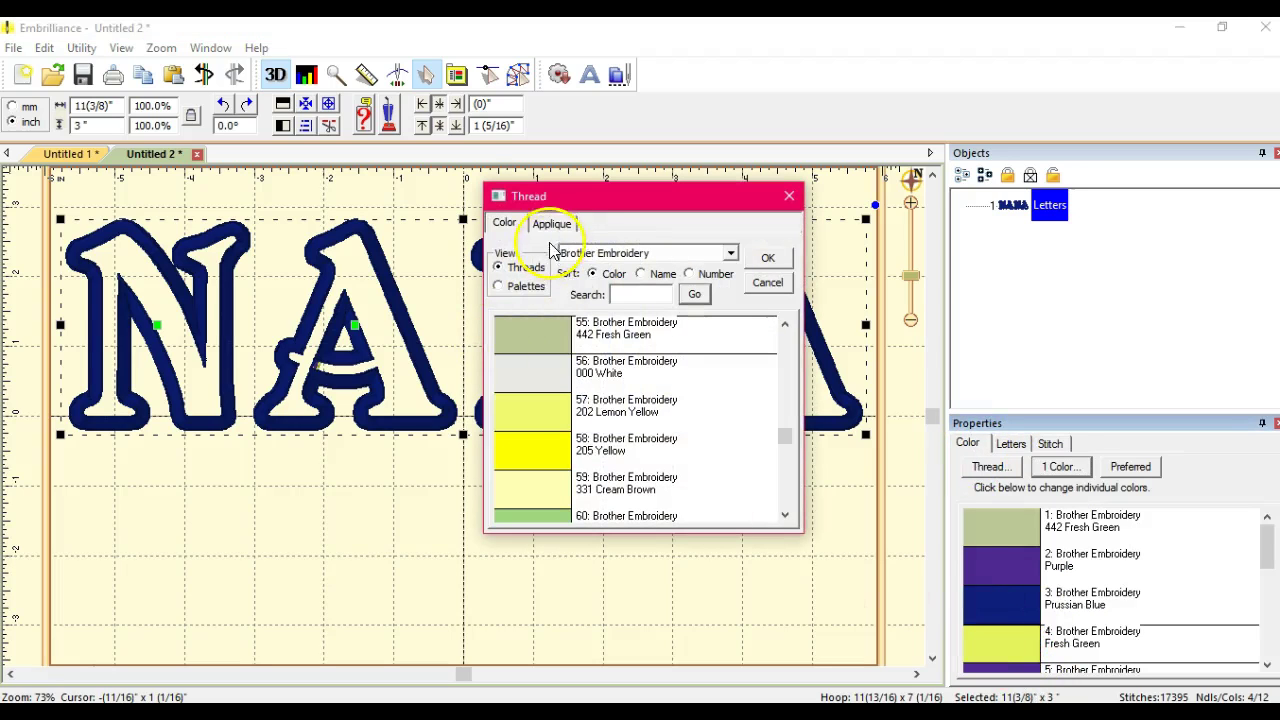
left_click(558, 221)
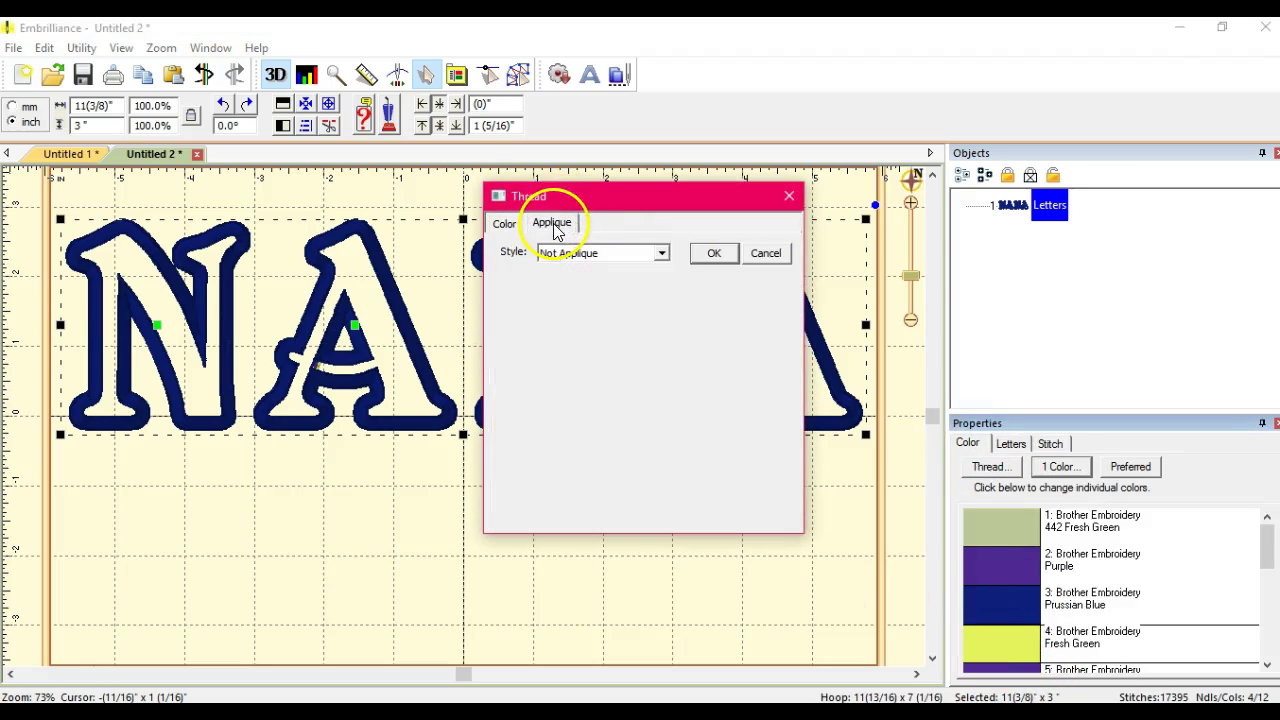
left_click(661, 253)
left_click(656, 280)
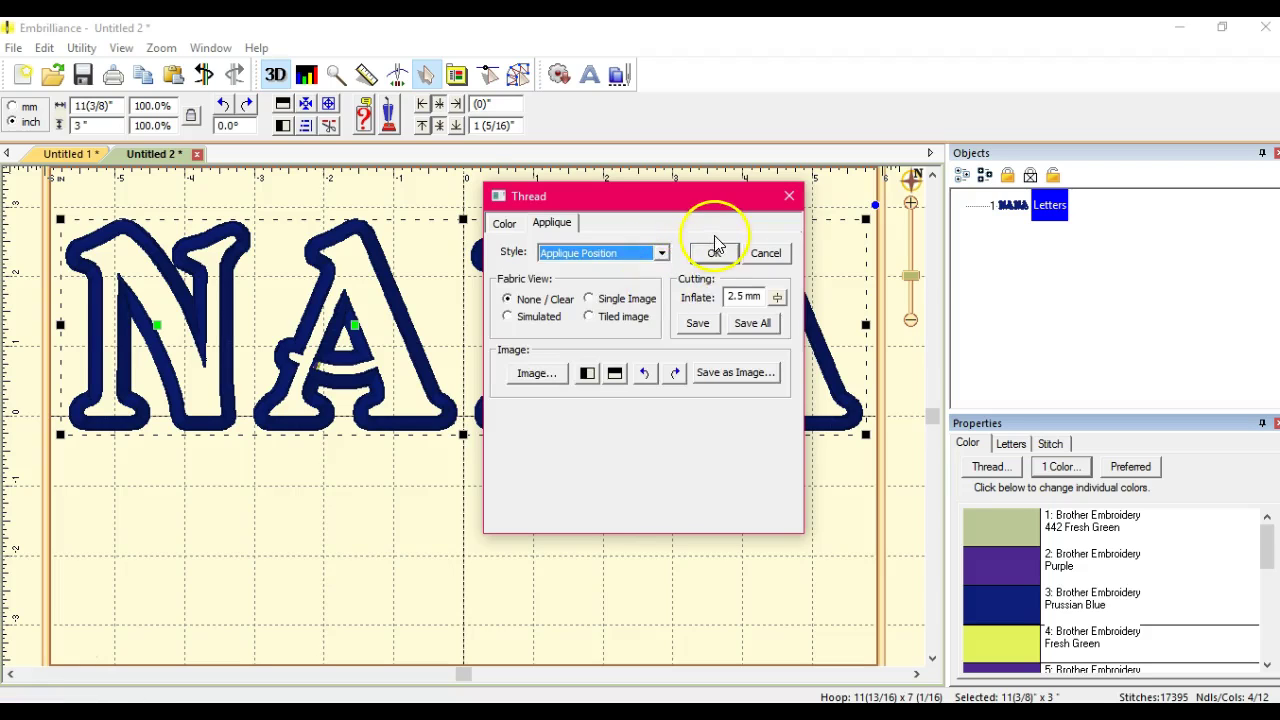
left_click(715, 255)
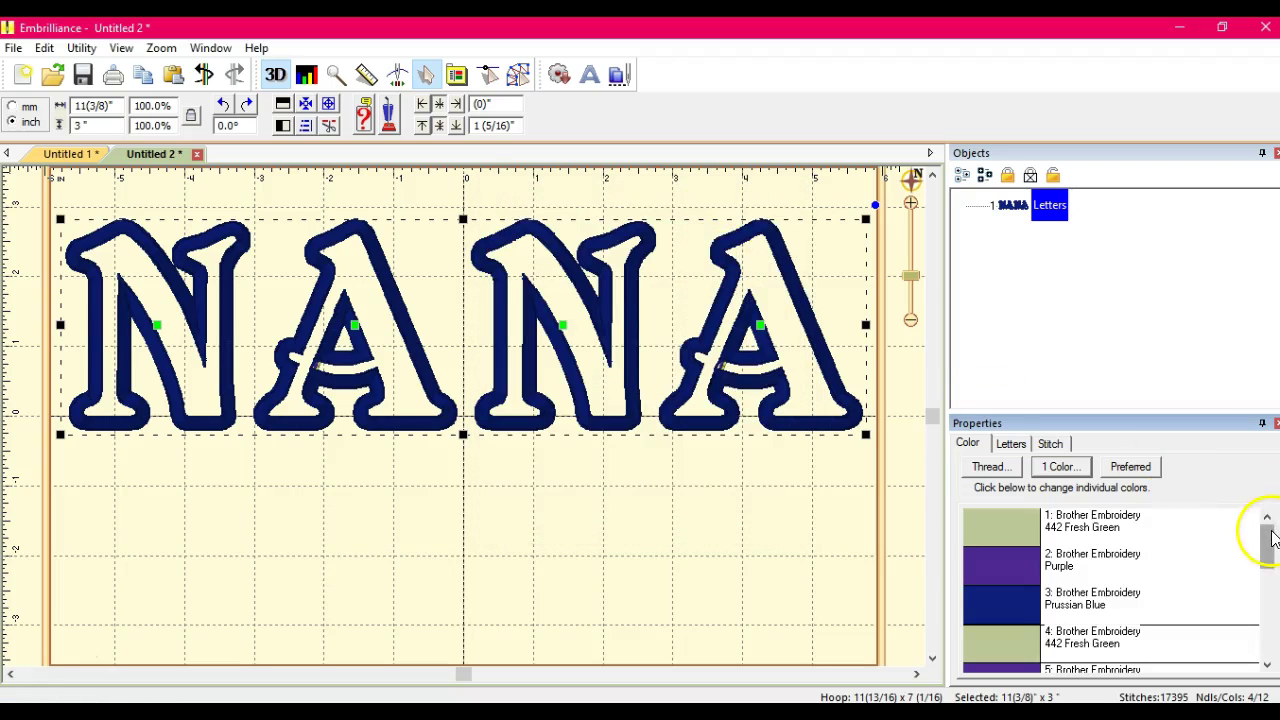
Set thread colours 7 and 10 to the Applique Position style.
left_click_drag(1272, 538, 1266, 595)
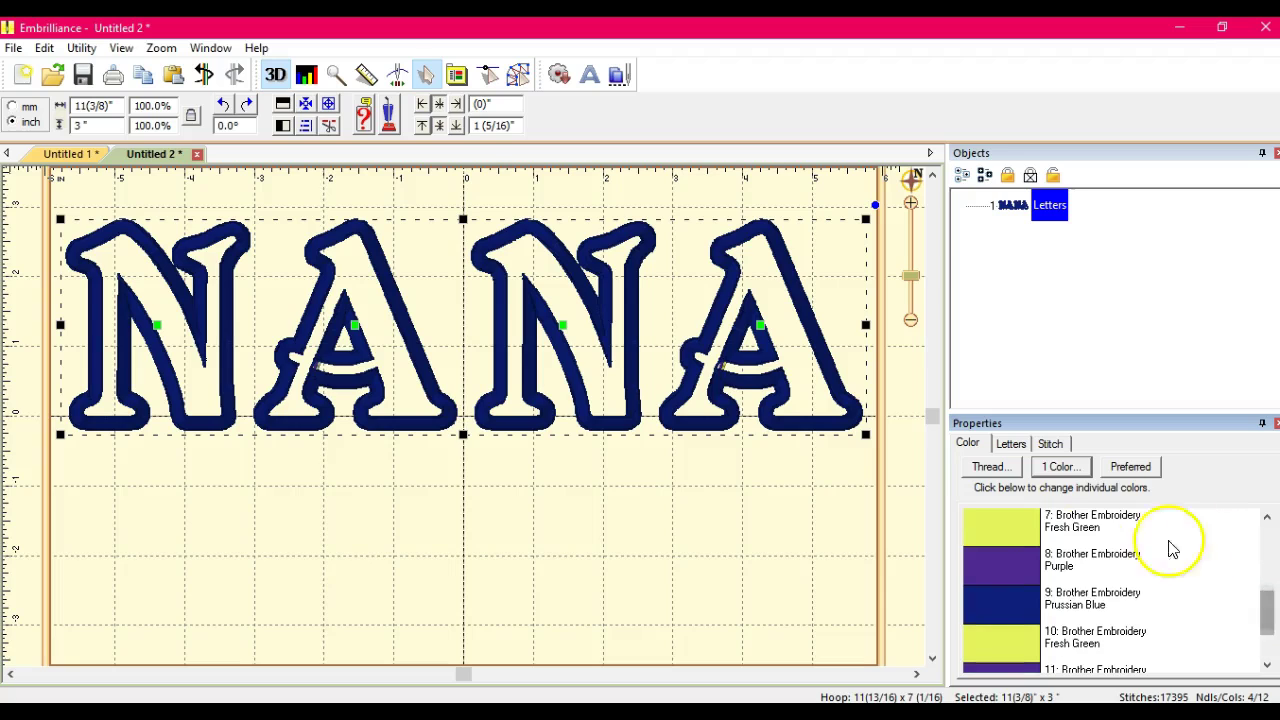
left_click(1014, 528)
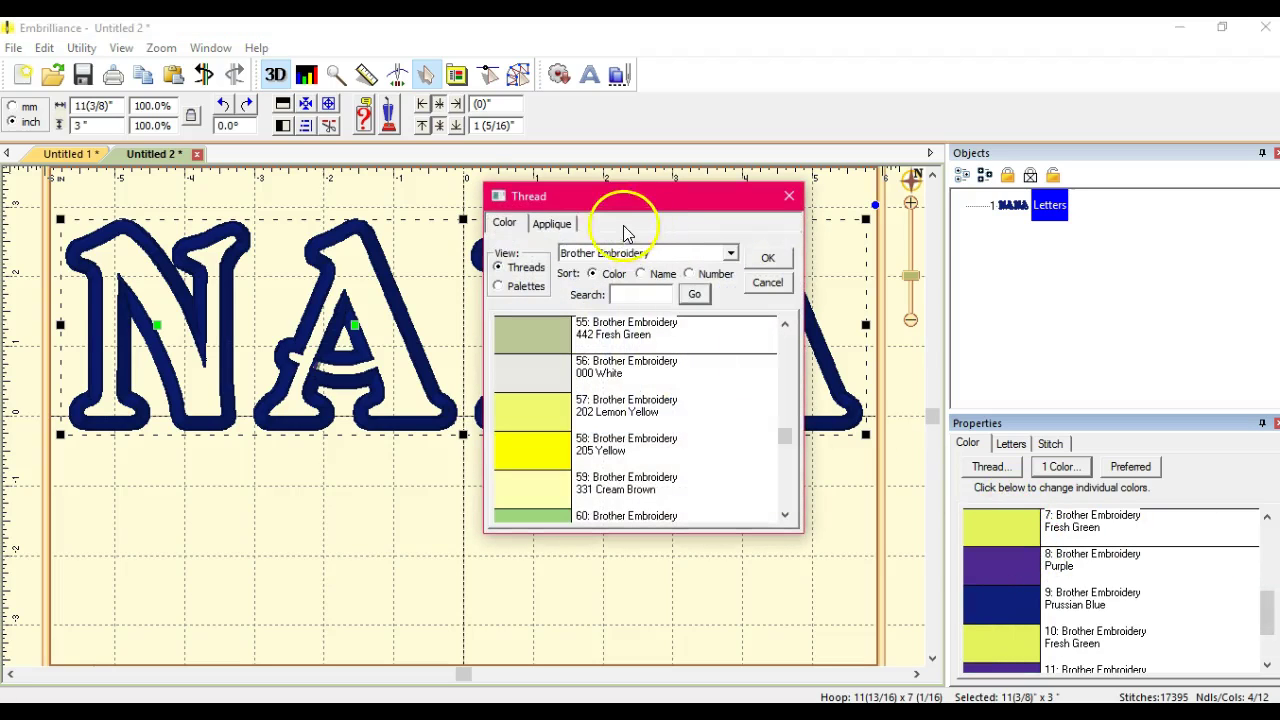
left_click(551, 223)
left_click(662, 256)
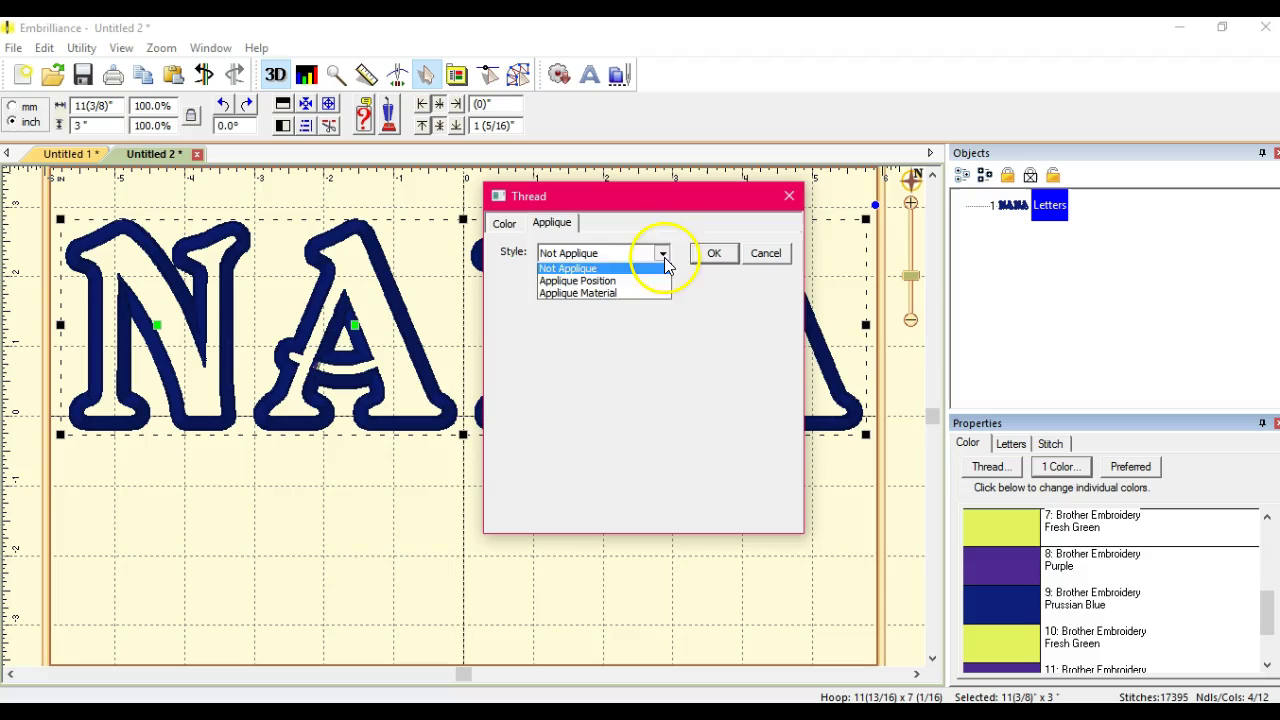
left_click(640, 282)
left_click(714, 253)
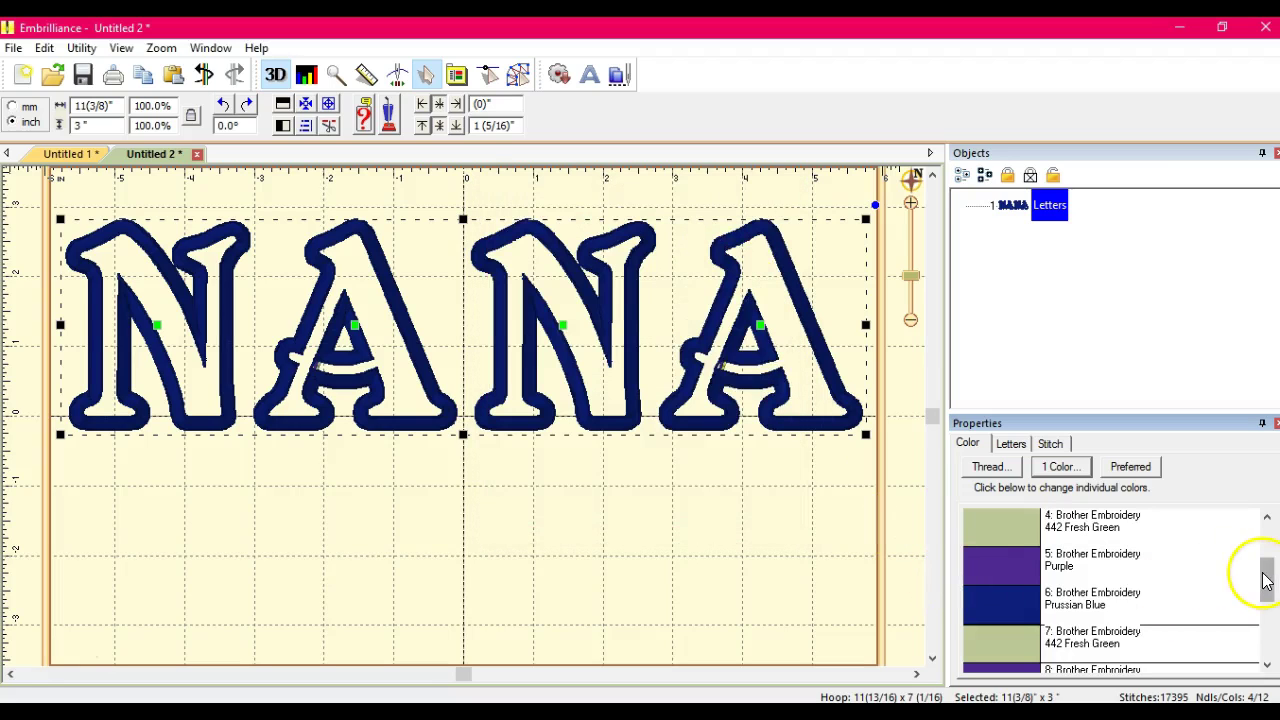
left_click_drag(1268, 580, 1270, 630)
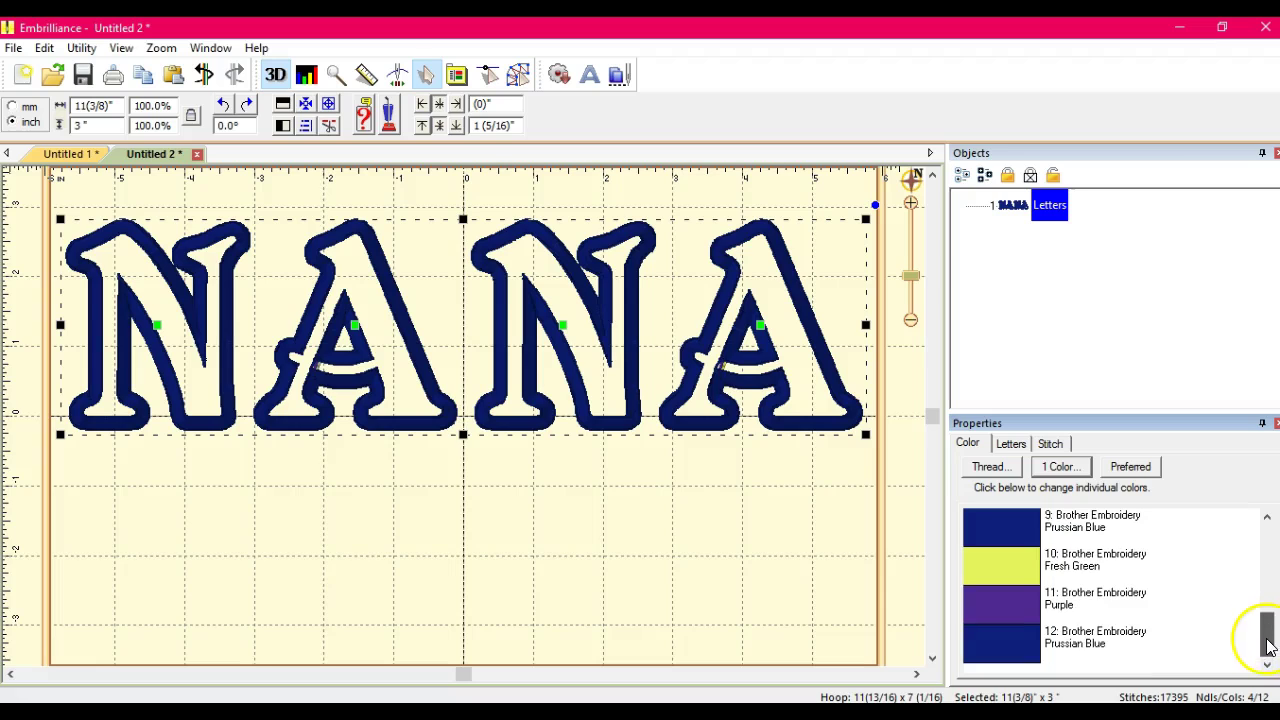
left_click(1034, 563)
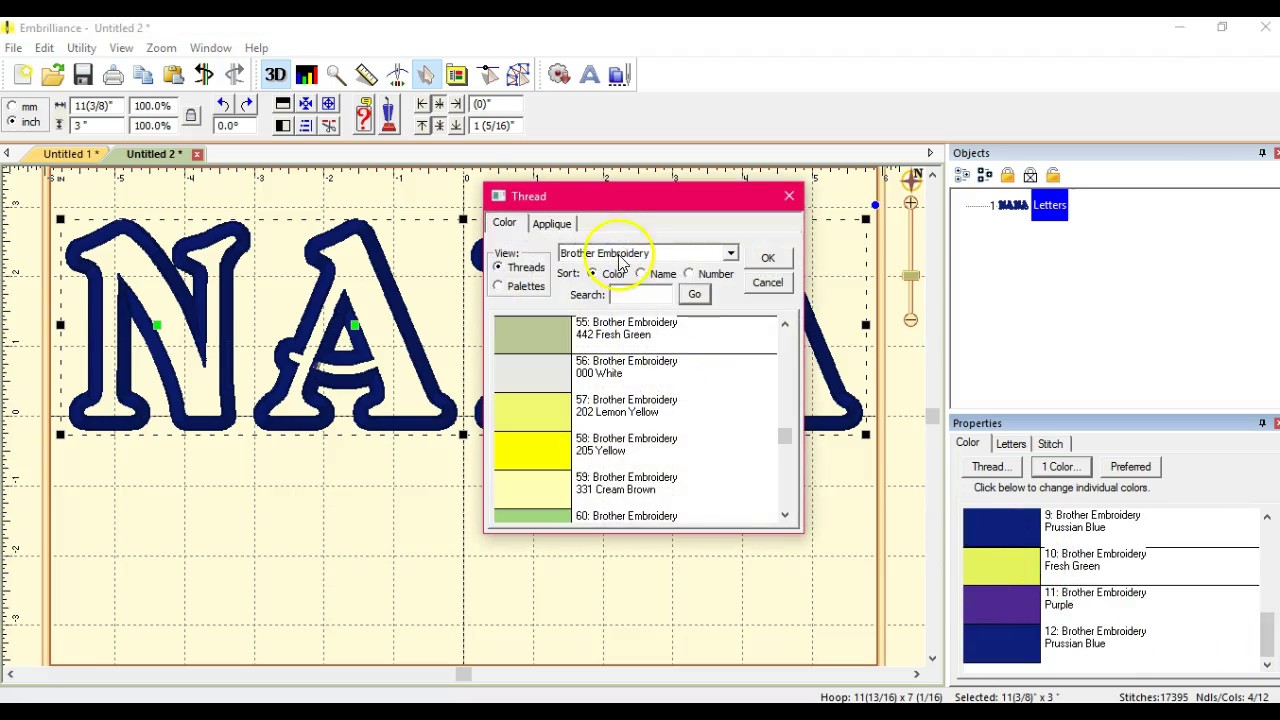
left_click(551, 223)
left_click(662, 254)
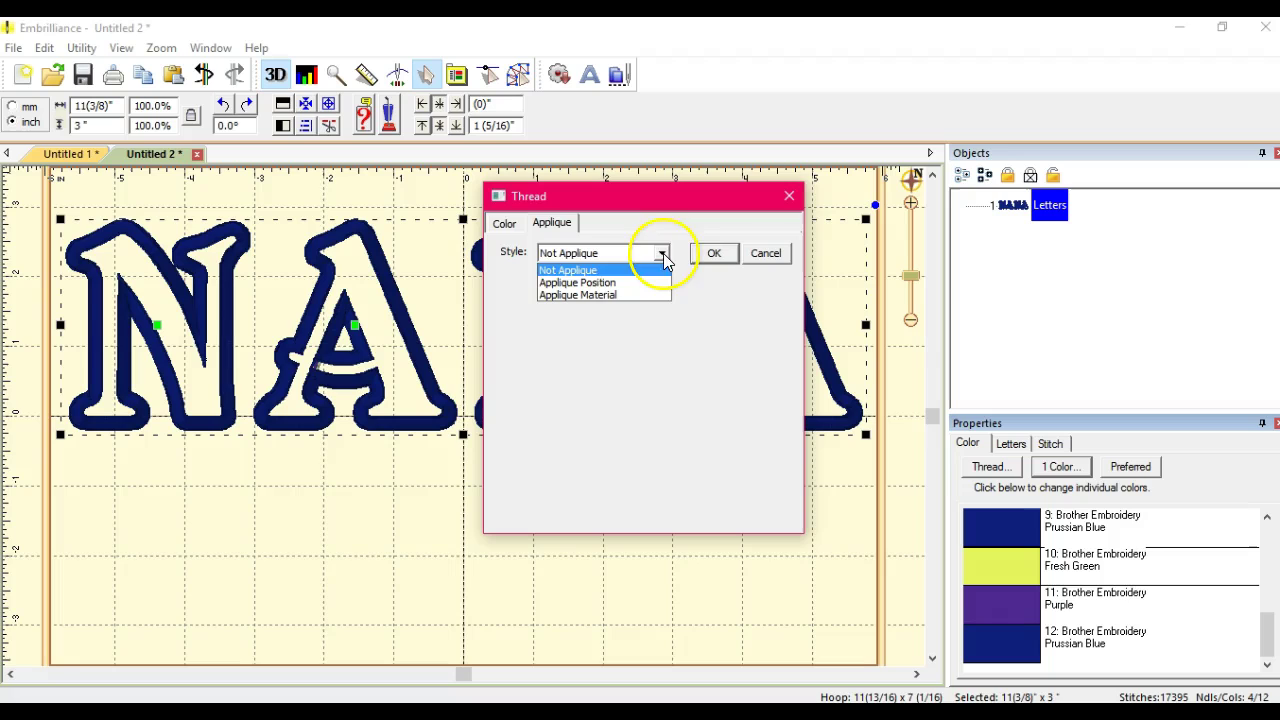
left_click(655, 284)
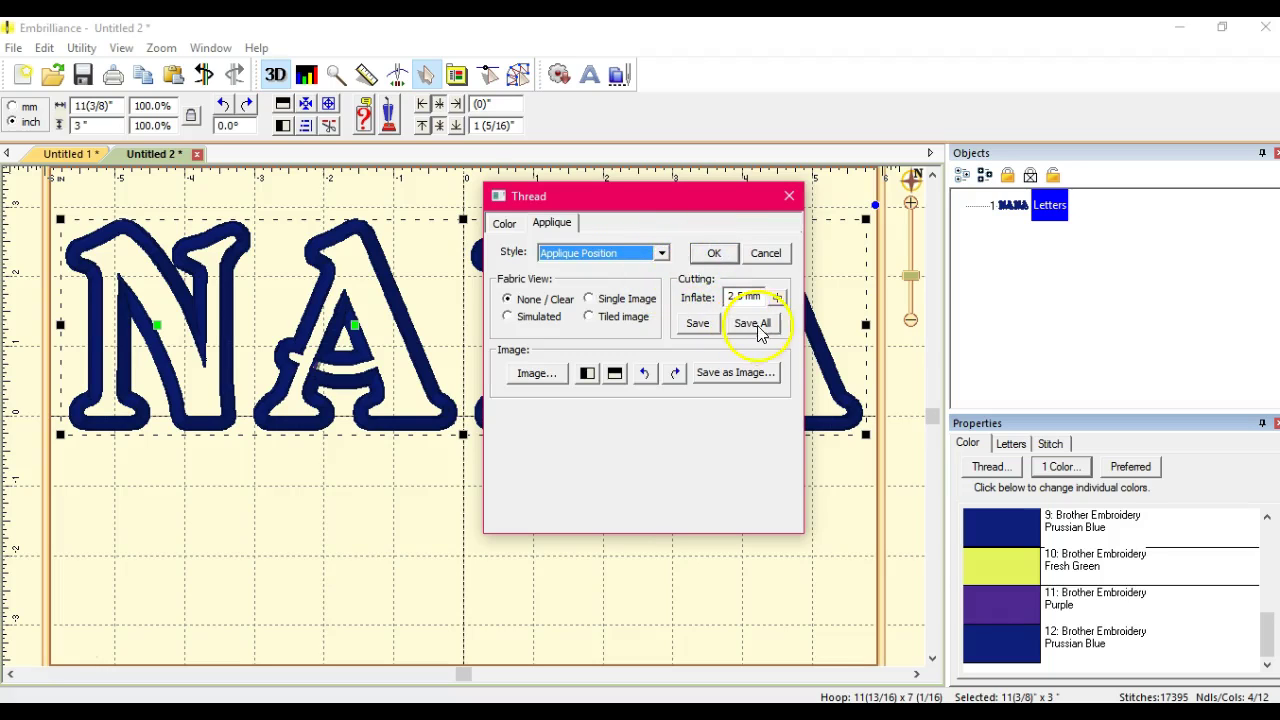
Save all applique cutting outlines as nana.fcm, overwriting the existing file.
left_click(752, 323)
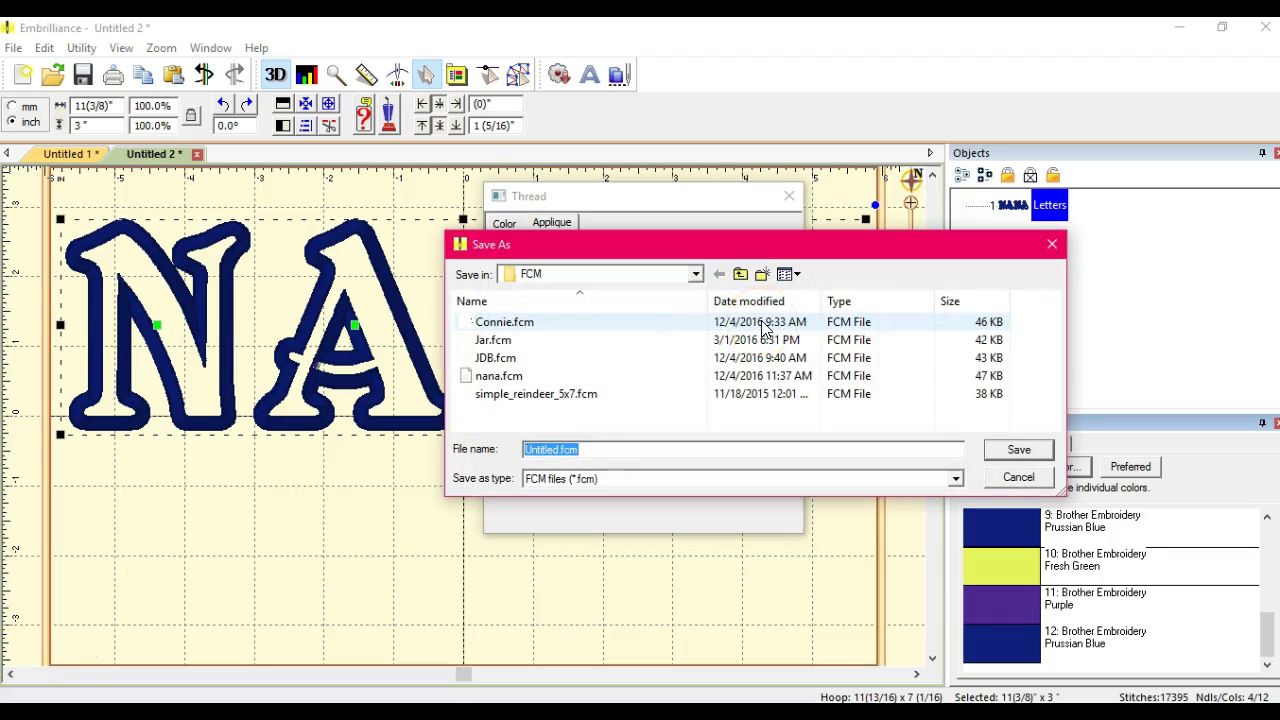
double_click(585, 374)
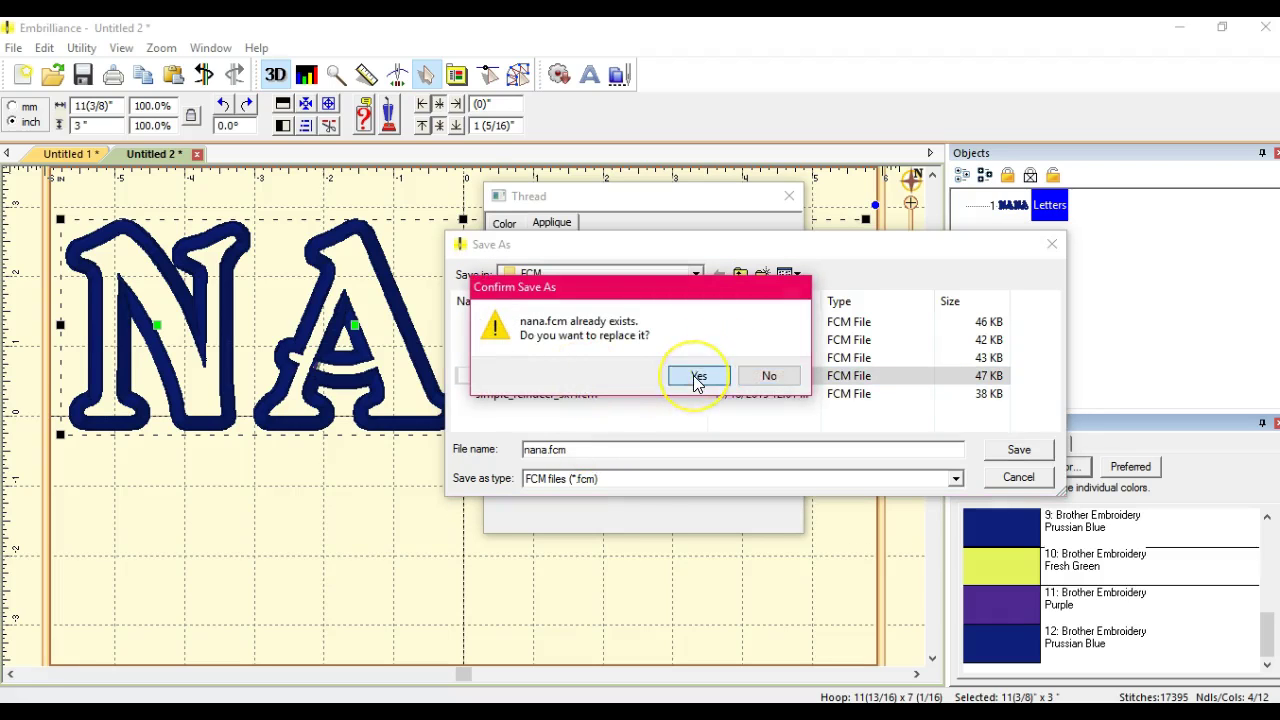
left_click(697, 377)
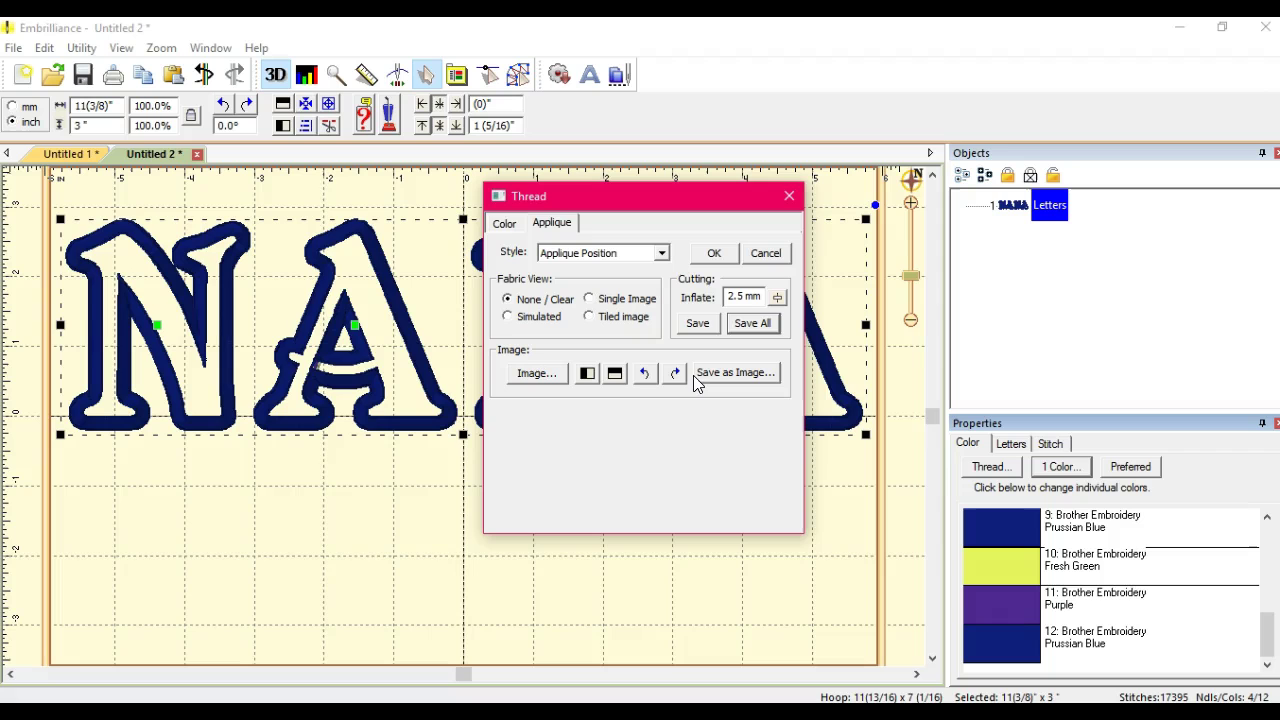
Import nana.fcm into Sure Cuts A Lot and position the NANA letters near the mat's top-left.
left_click(525, 640)
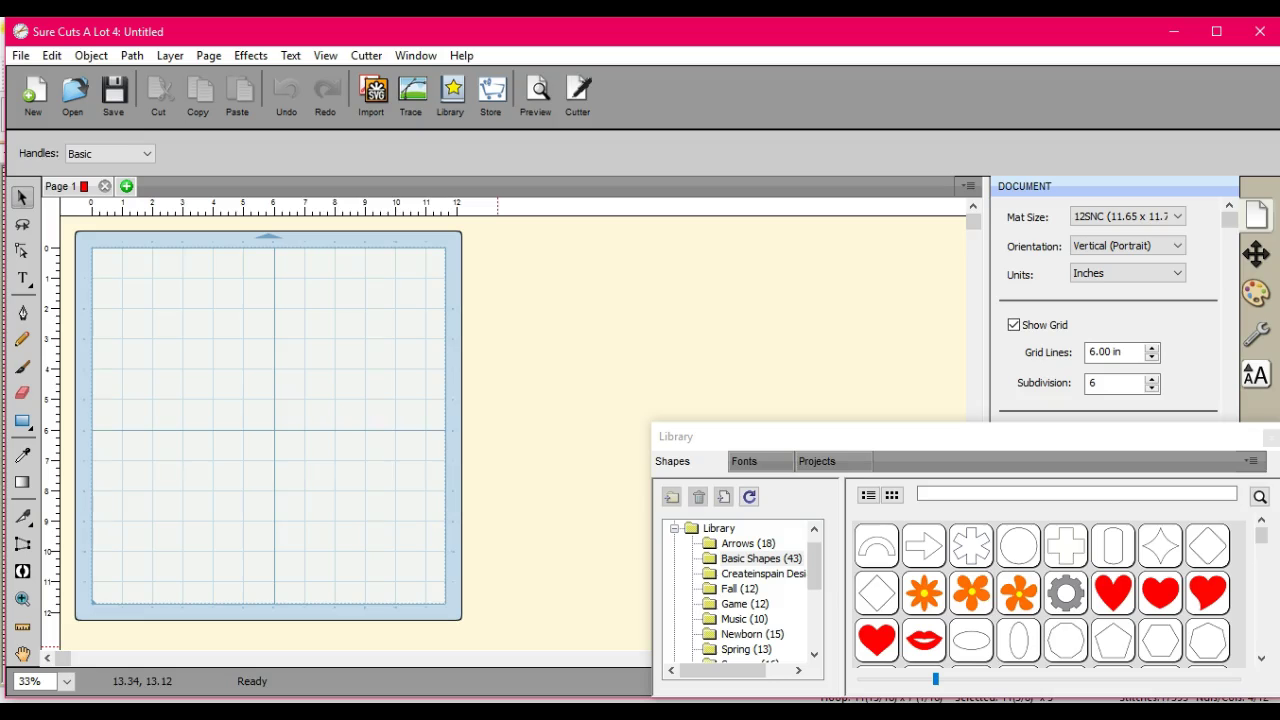
left_click(372, 96)
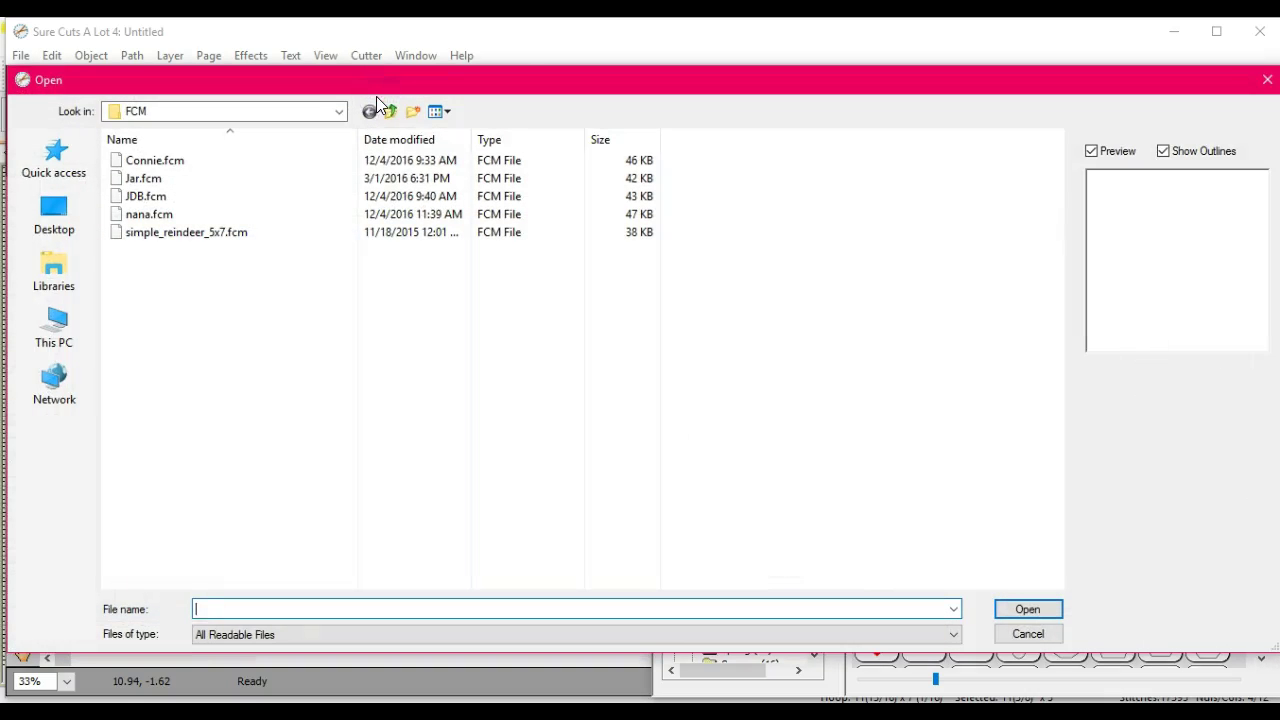
double_click(391, 214)
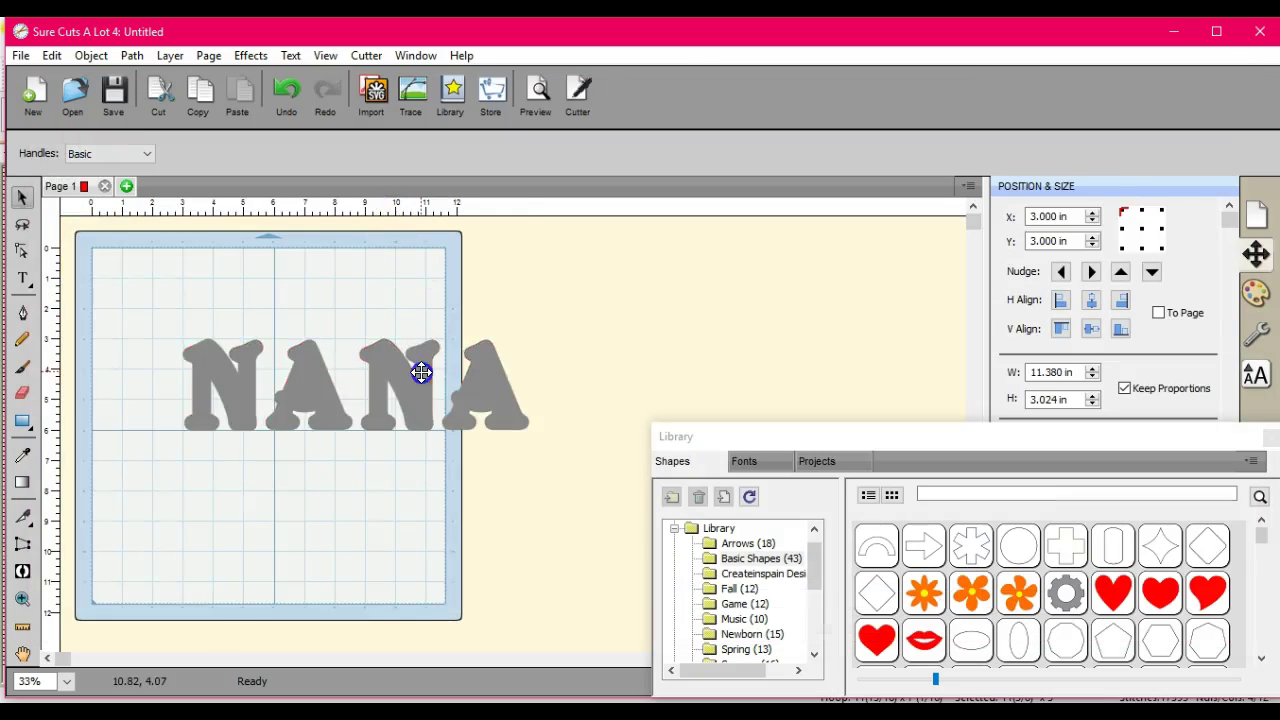
left_click_drag(420, 366, 334, 286)
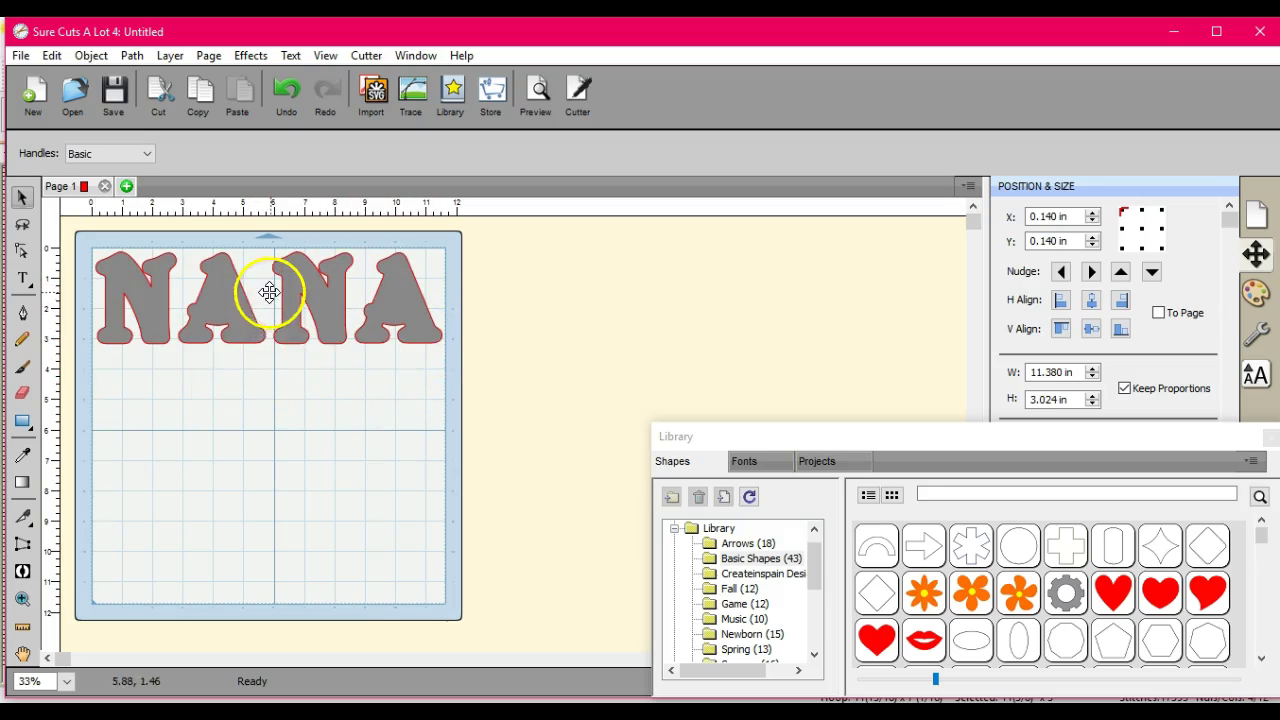
left_click_drag(287, 310, 287, 344)
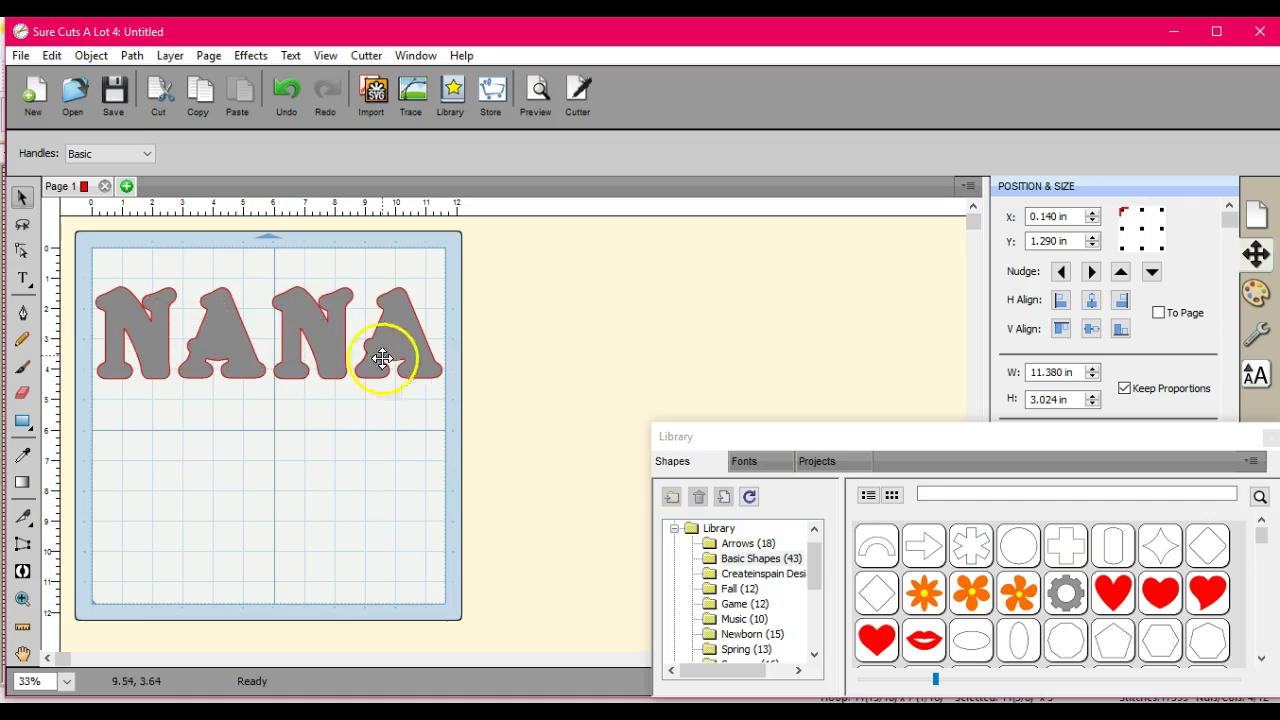
Marquee-select the whole NANA letter group.
left_click(320, 326)
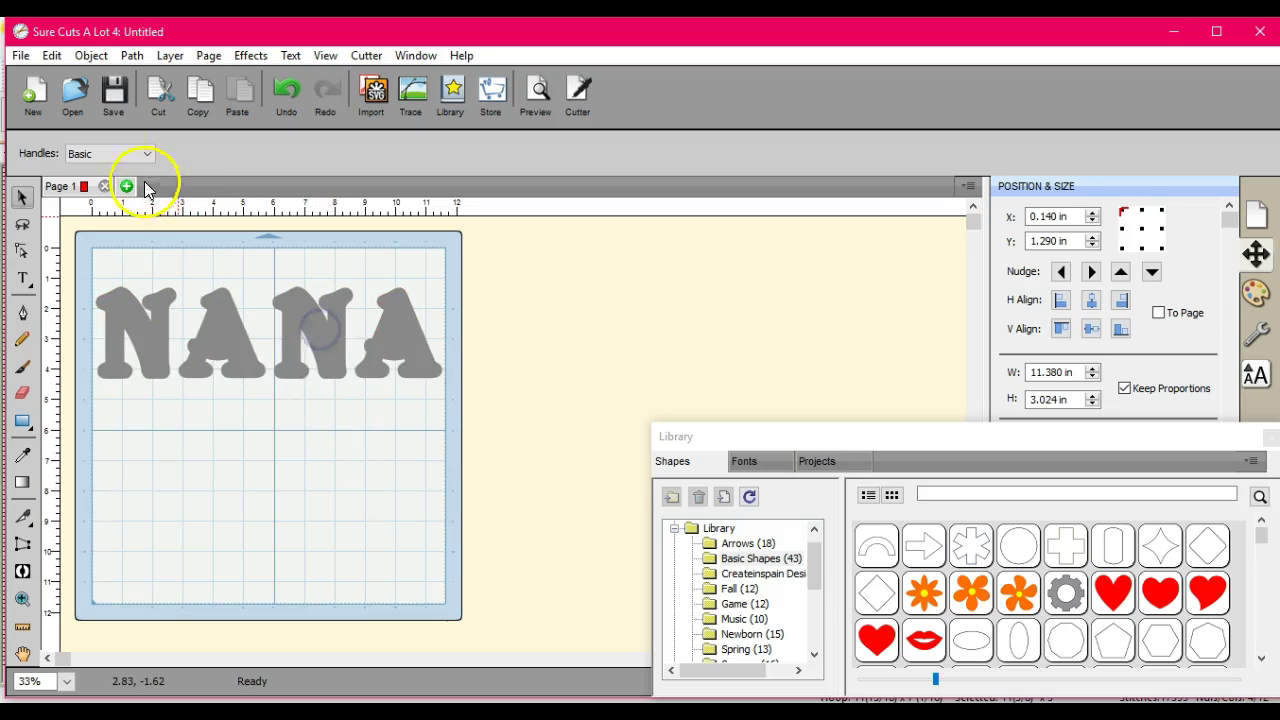
left_click(115, 320)
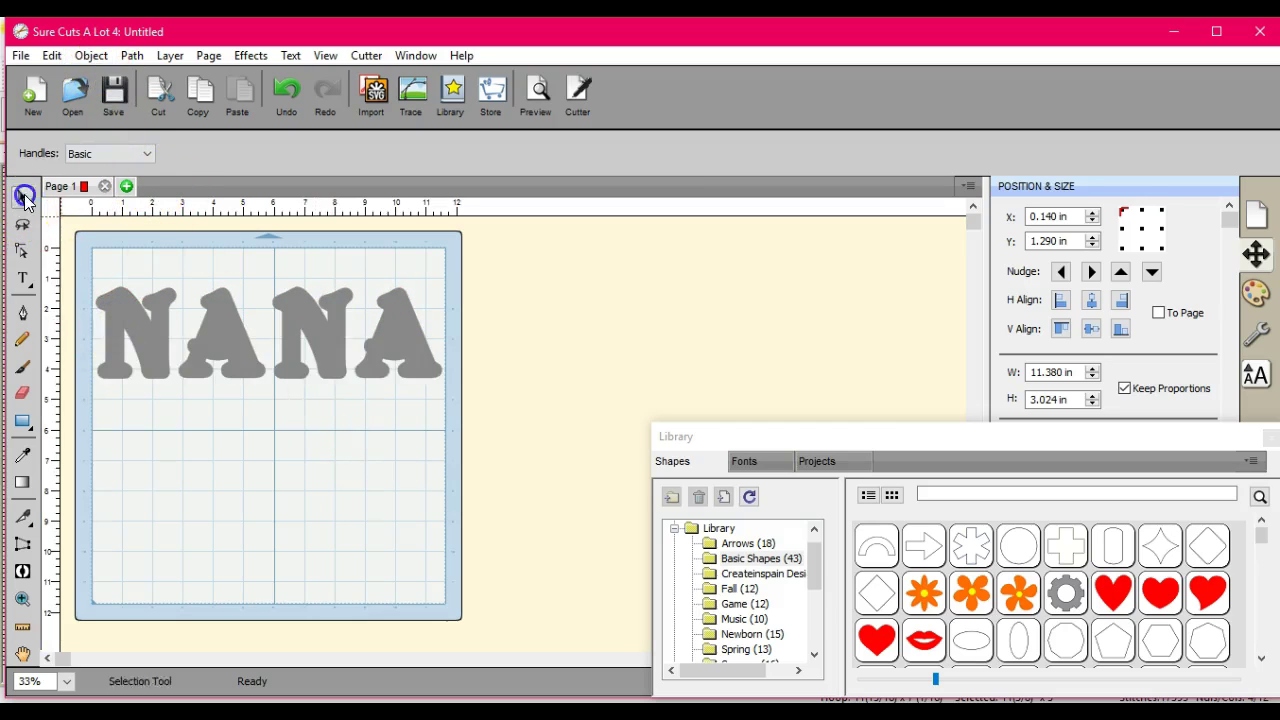
left_click(106, 309)
left_click_drag(86, 243, 514, 517)
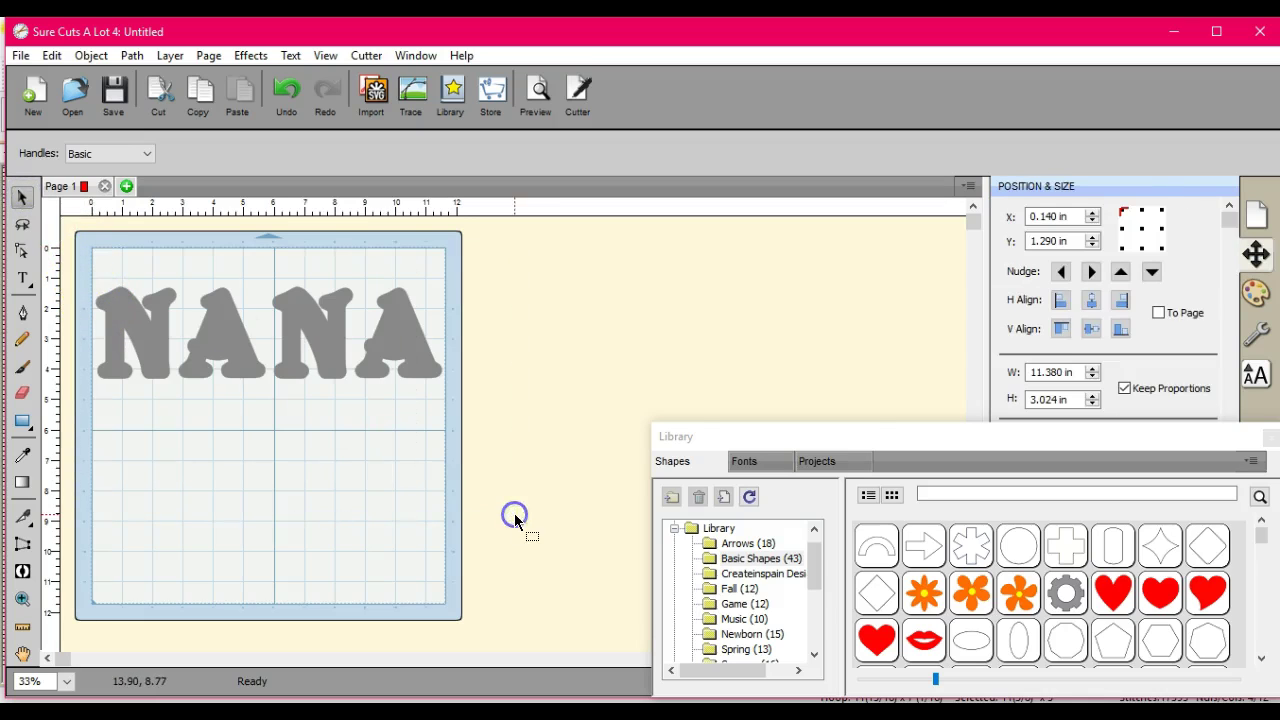
left_click_drag(406, 343, 410, 358)
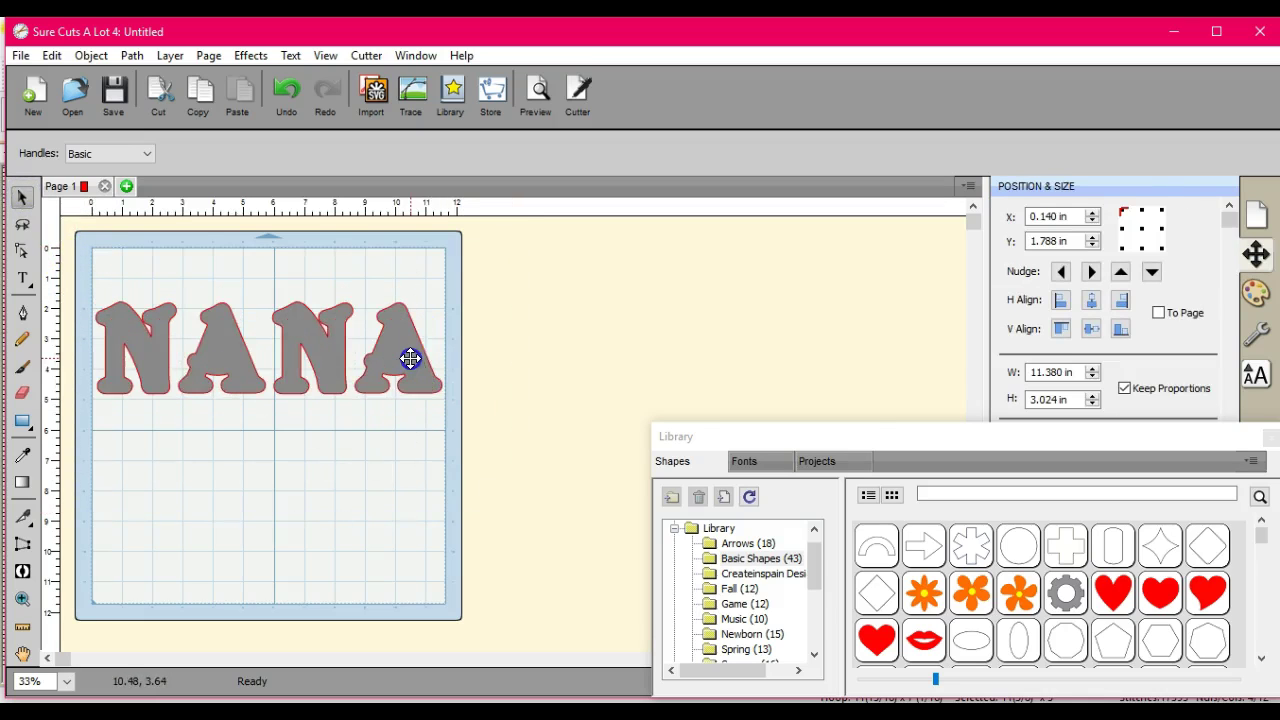
left_click(384, 440)
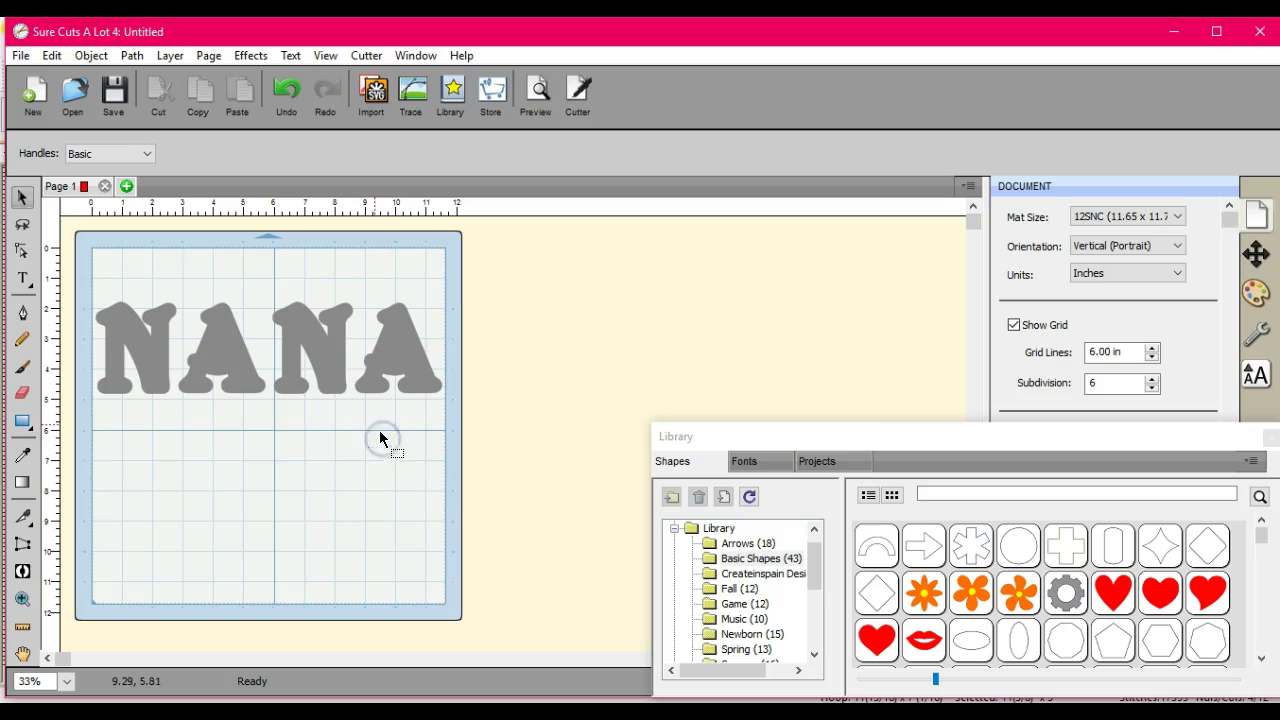
left_click(53, 55)
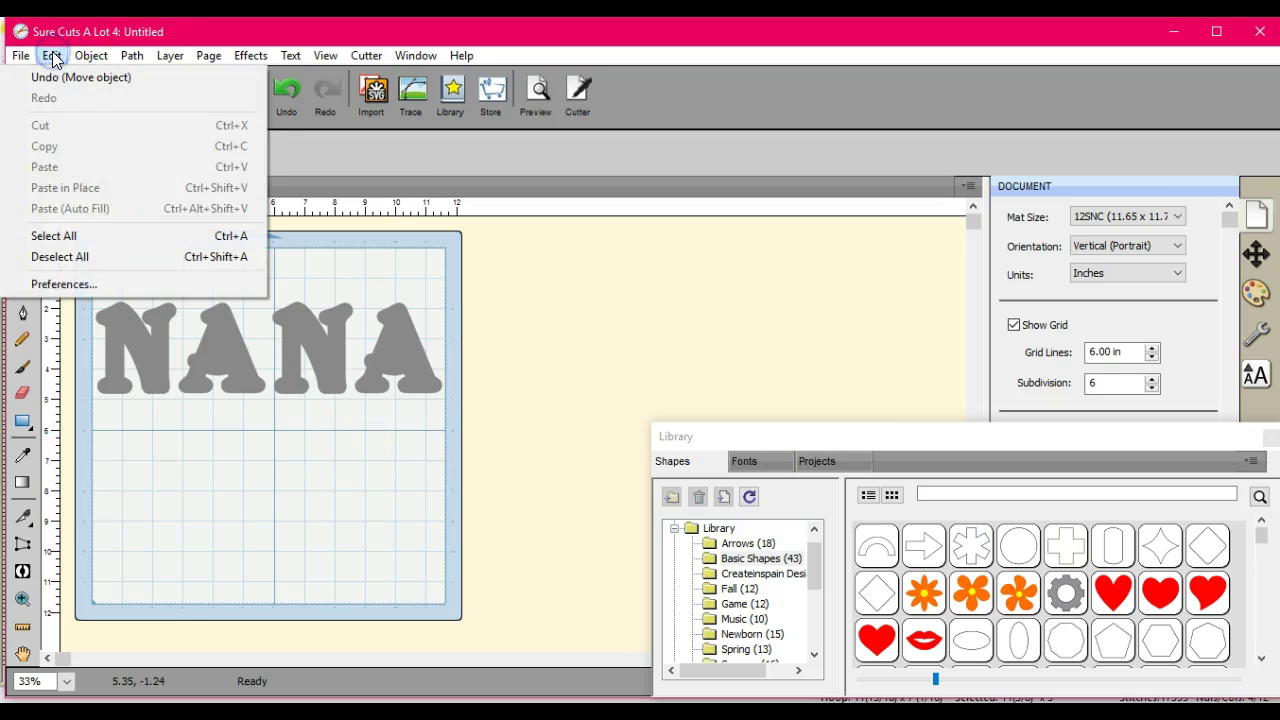
left_click(74, 235)
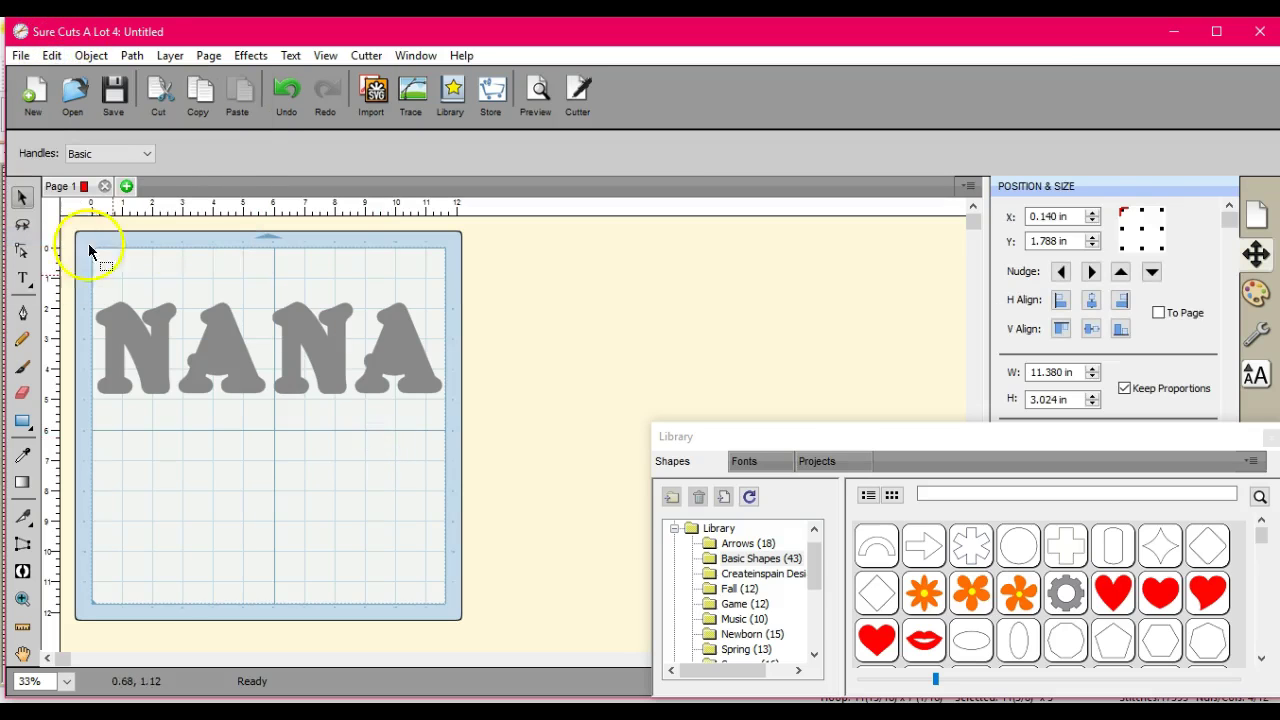
left_click(110, 118)
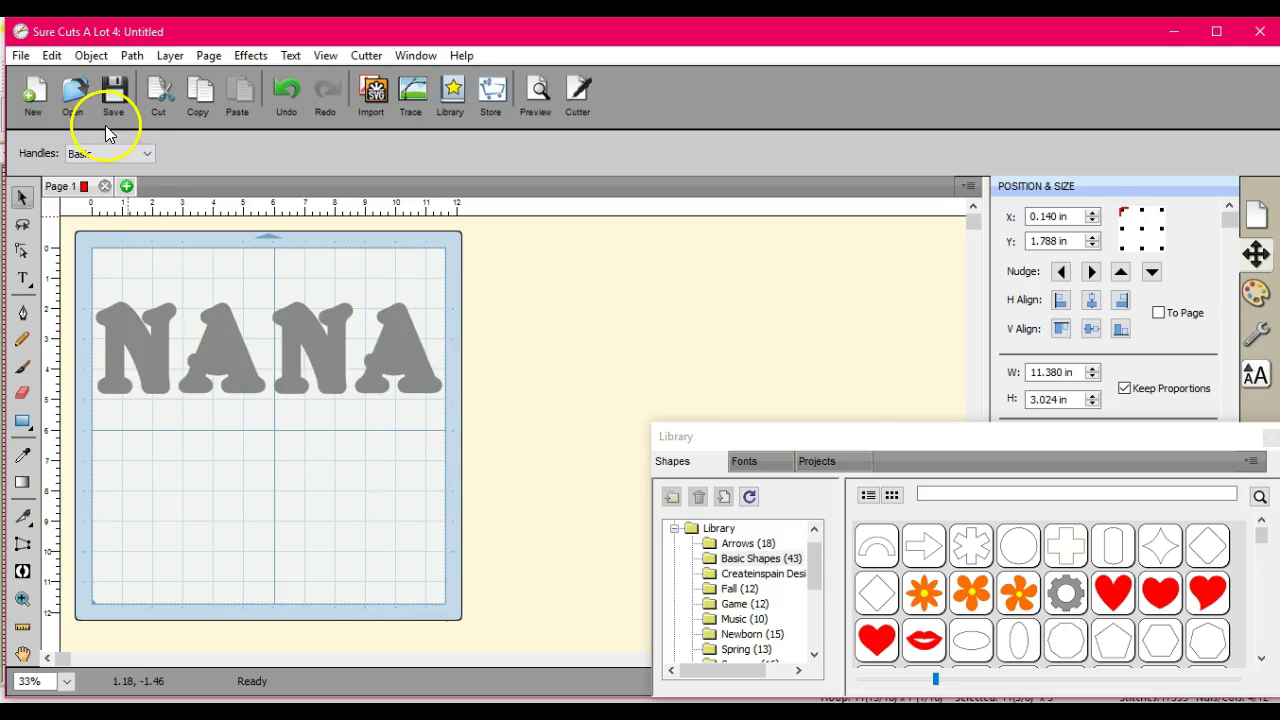
left_click(90, 55)
left_click(94, 187)
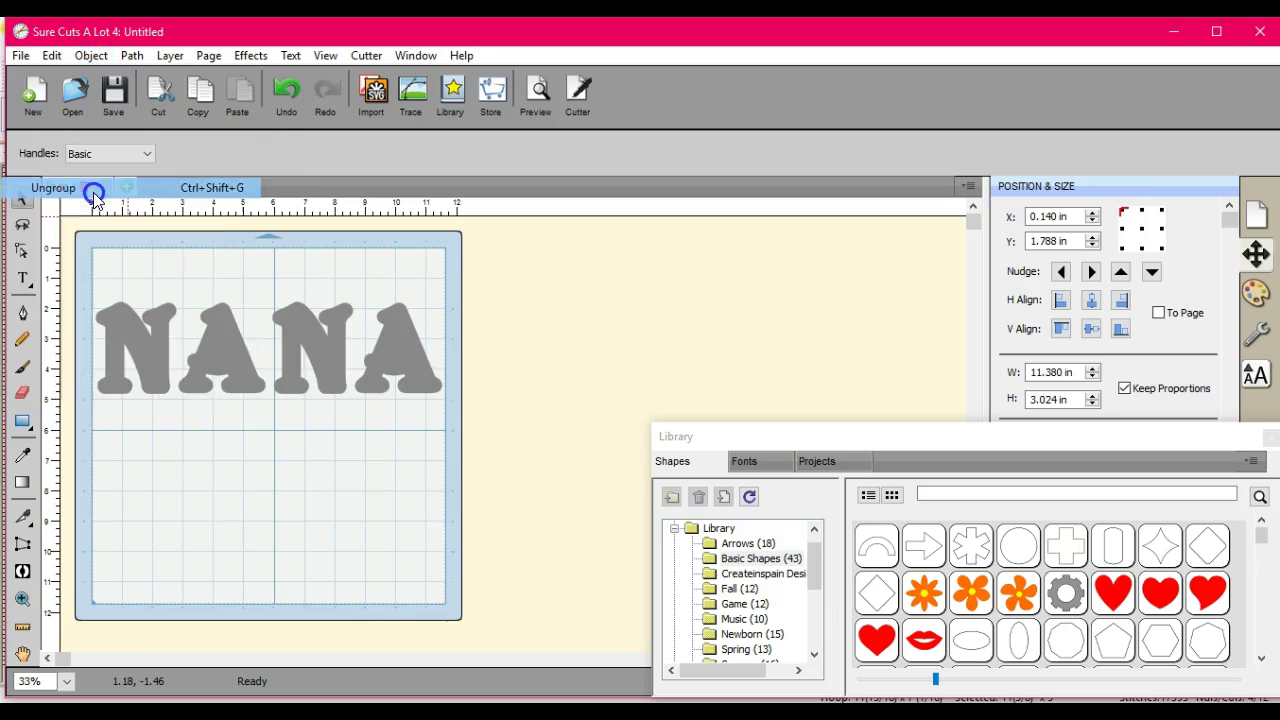
left_click(135, 371)
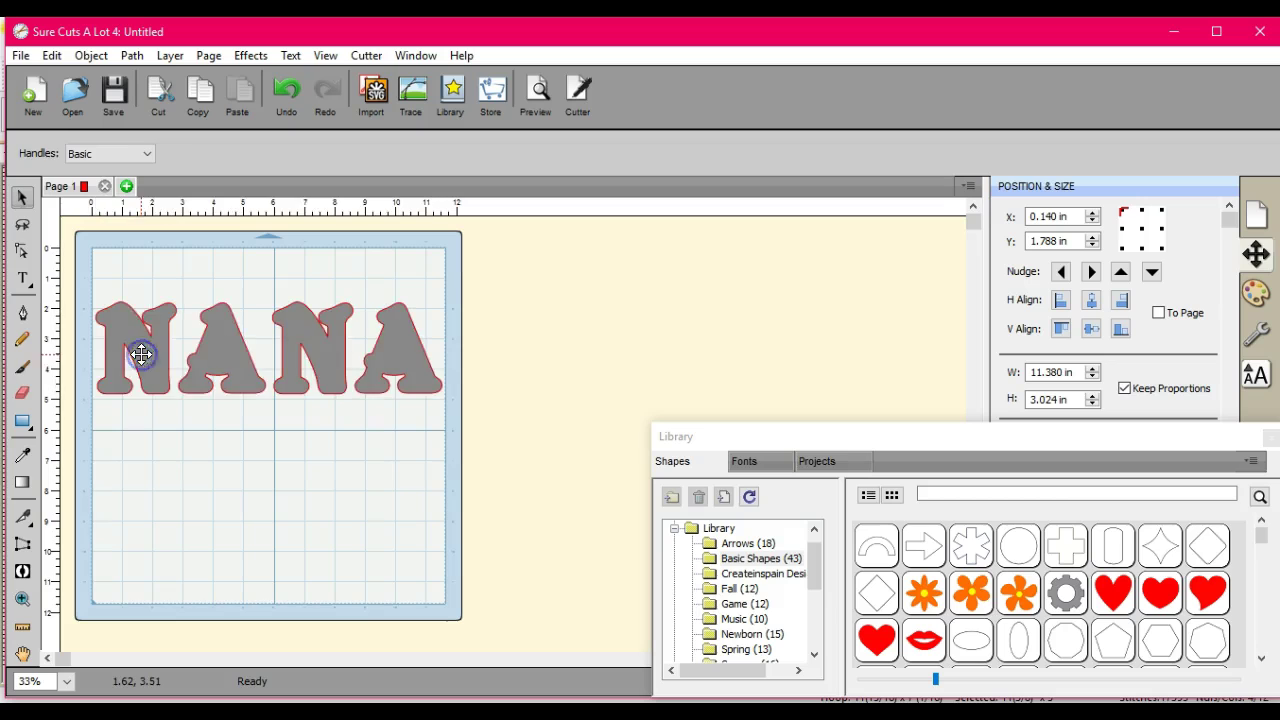
left_click(84, 58)
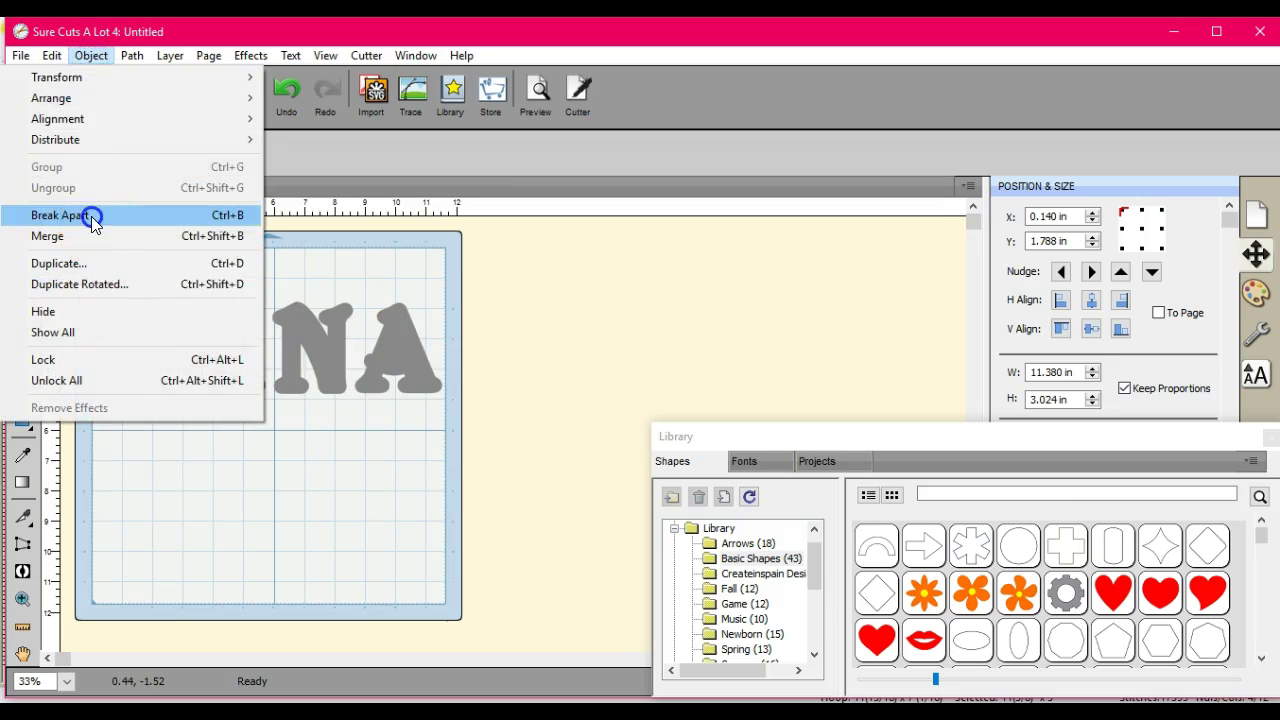
left_click(91, 216)
left_click(164, 386)
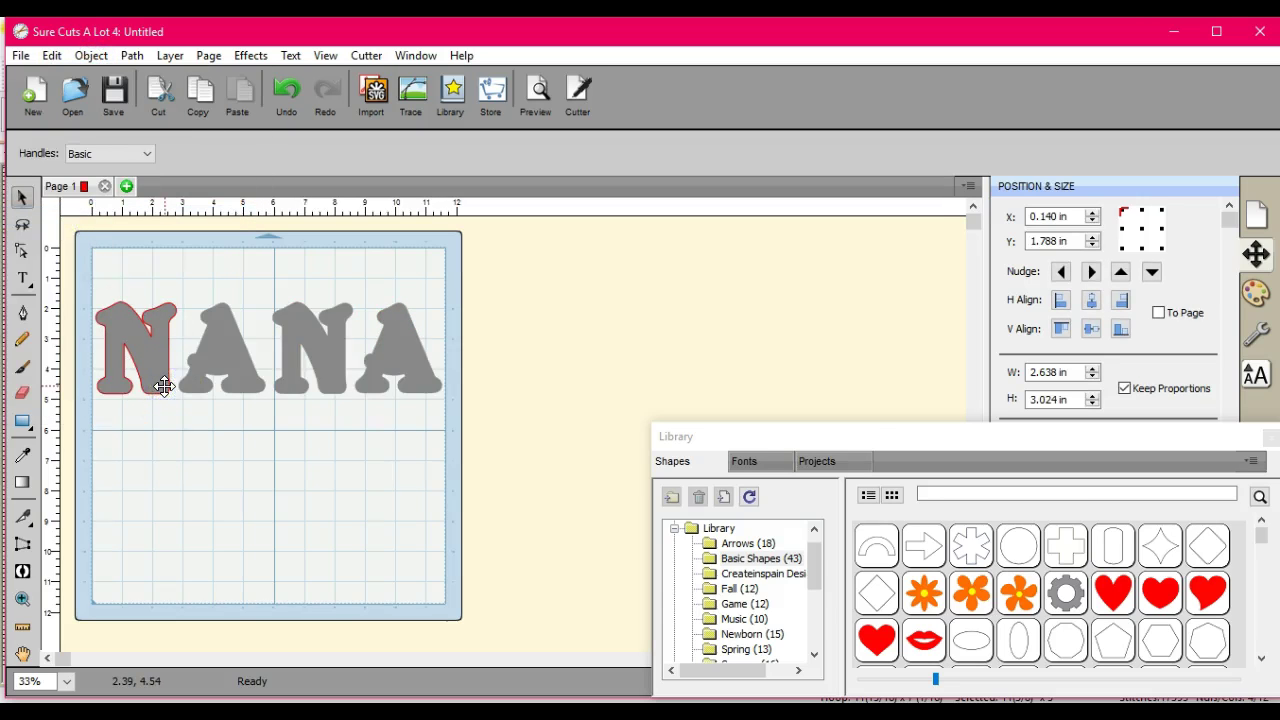
left_click(168, 495)
left_click(127, 341)
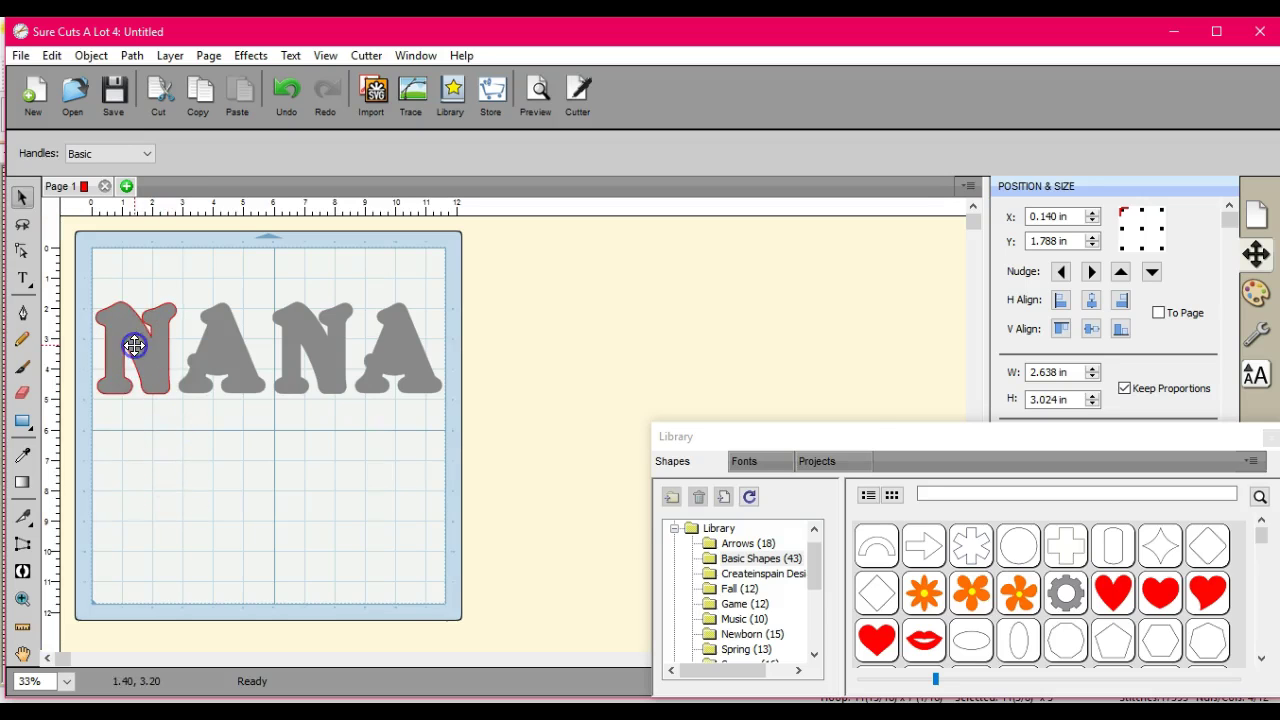
left_click(143, 540)
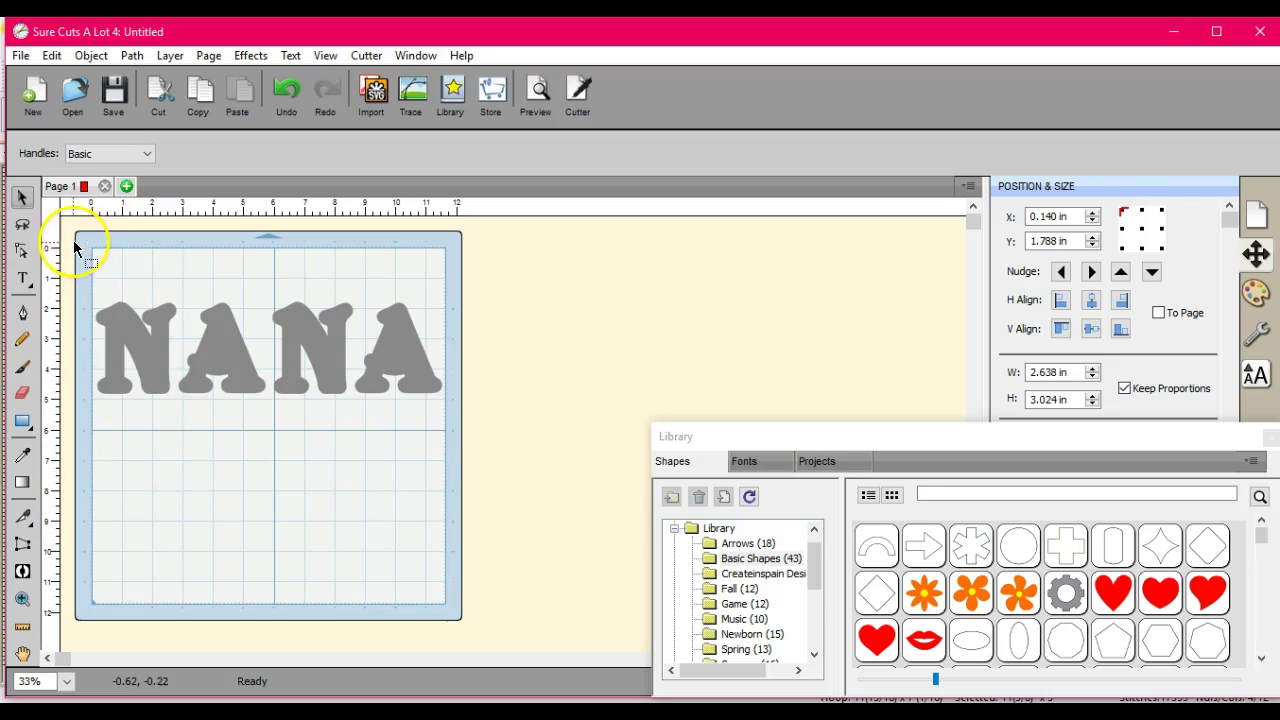
left_click_drag(70, 230, 231, 560)
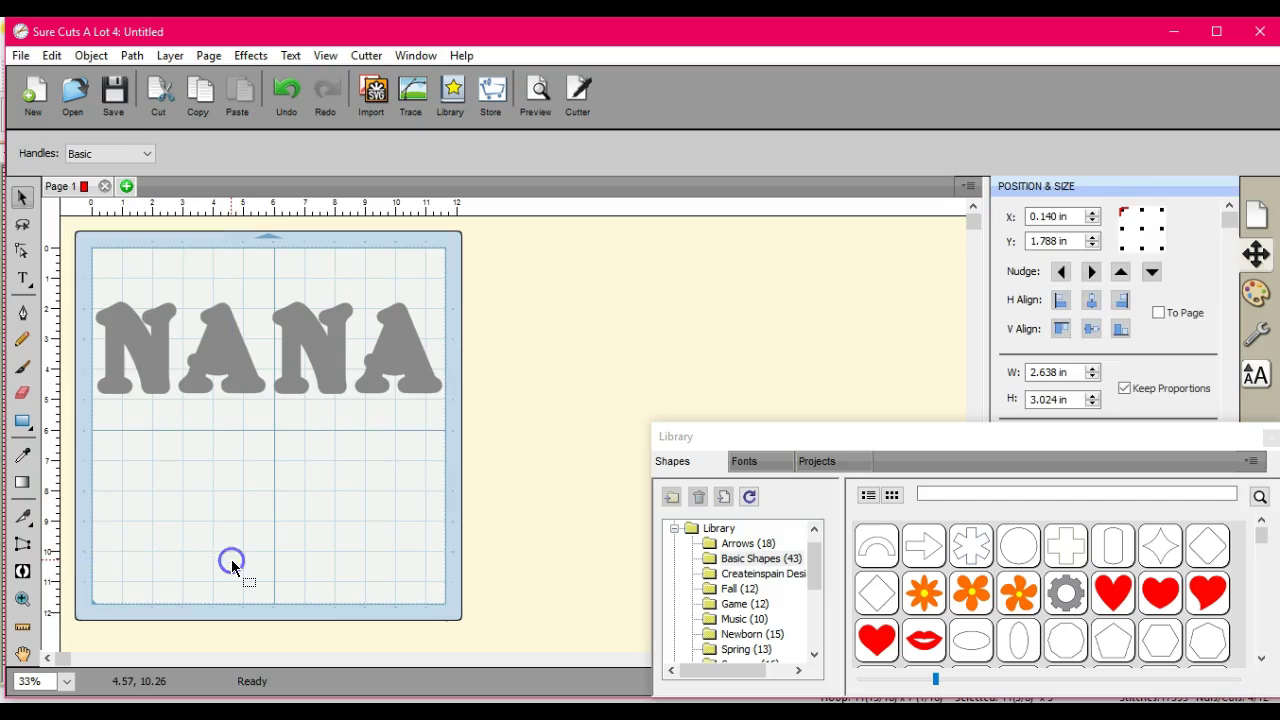
left_click(149, 333)
left_click_drag(149, 333, 149, 339)
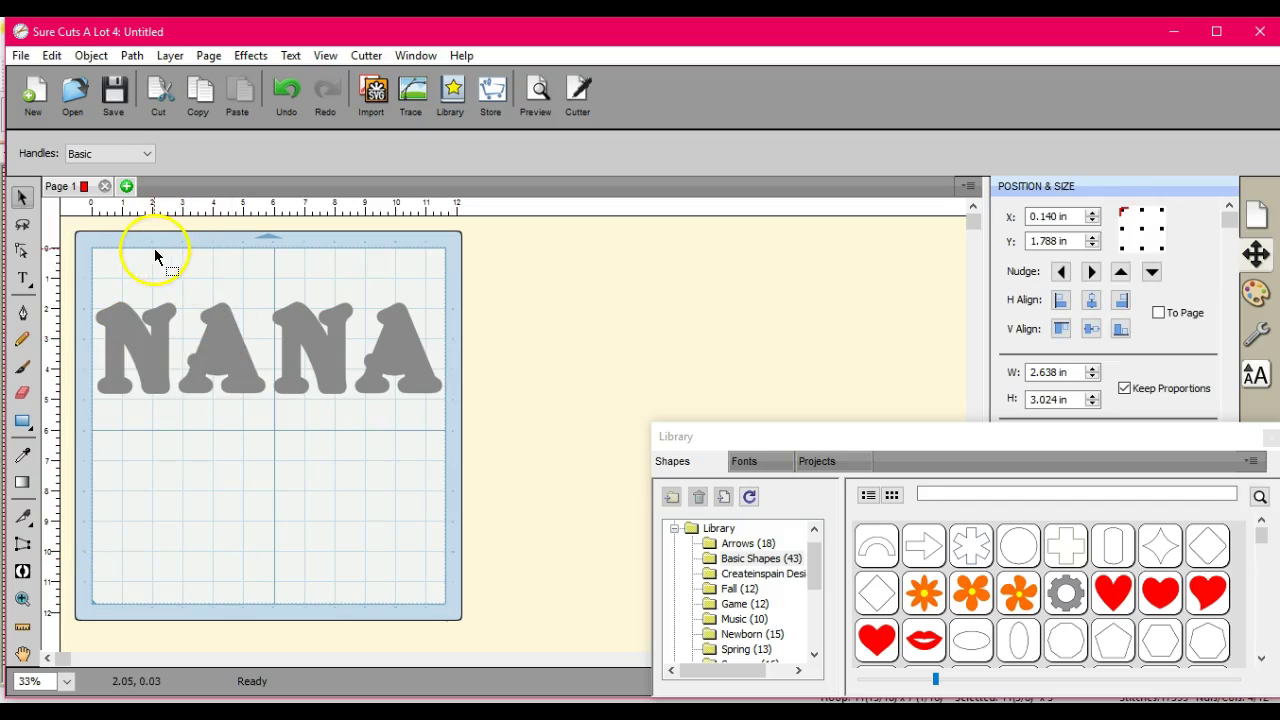
left_click_drag(152, 250, 337, 490)
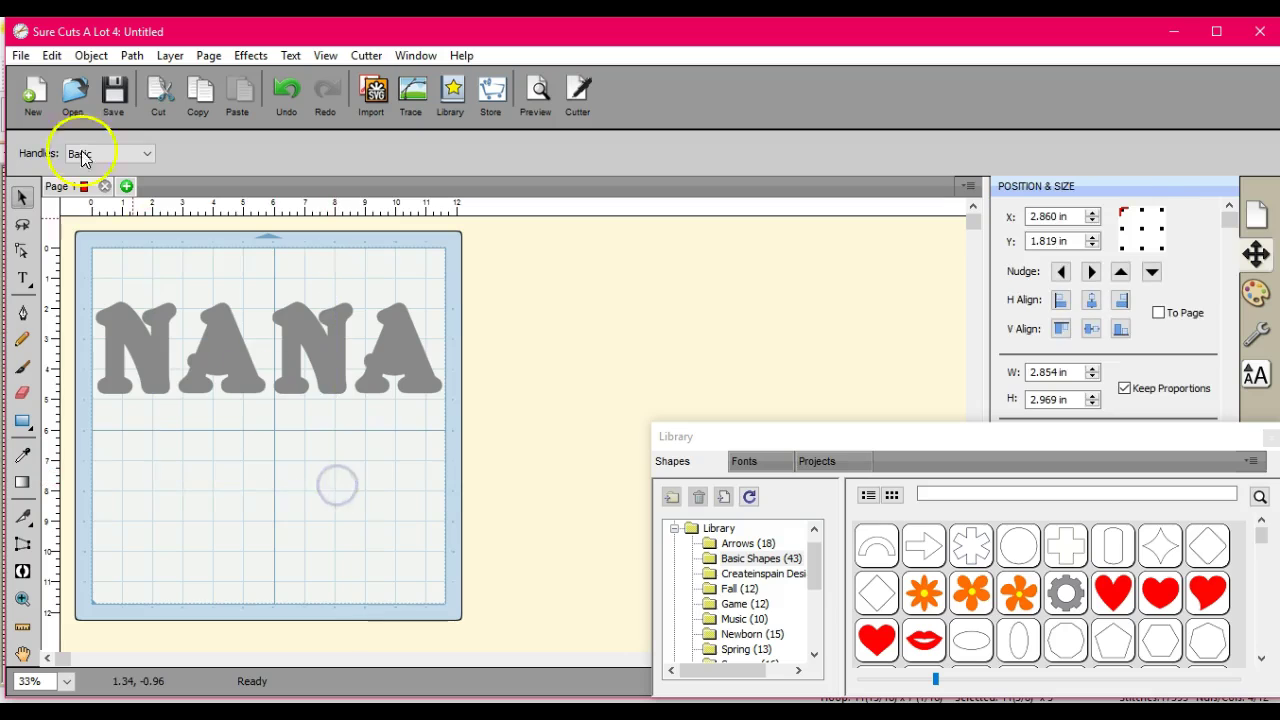
left_click(88, 57)
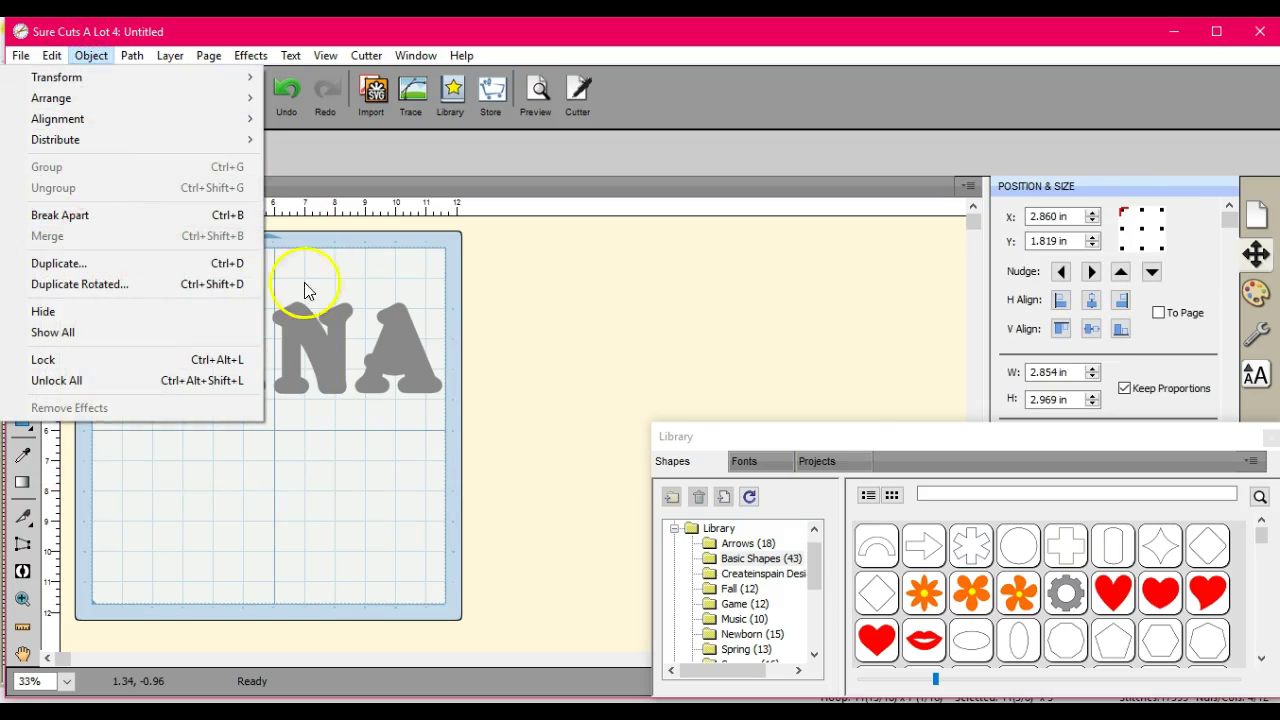
left_click(331, 257)
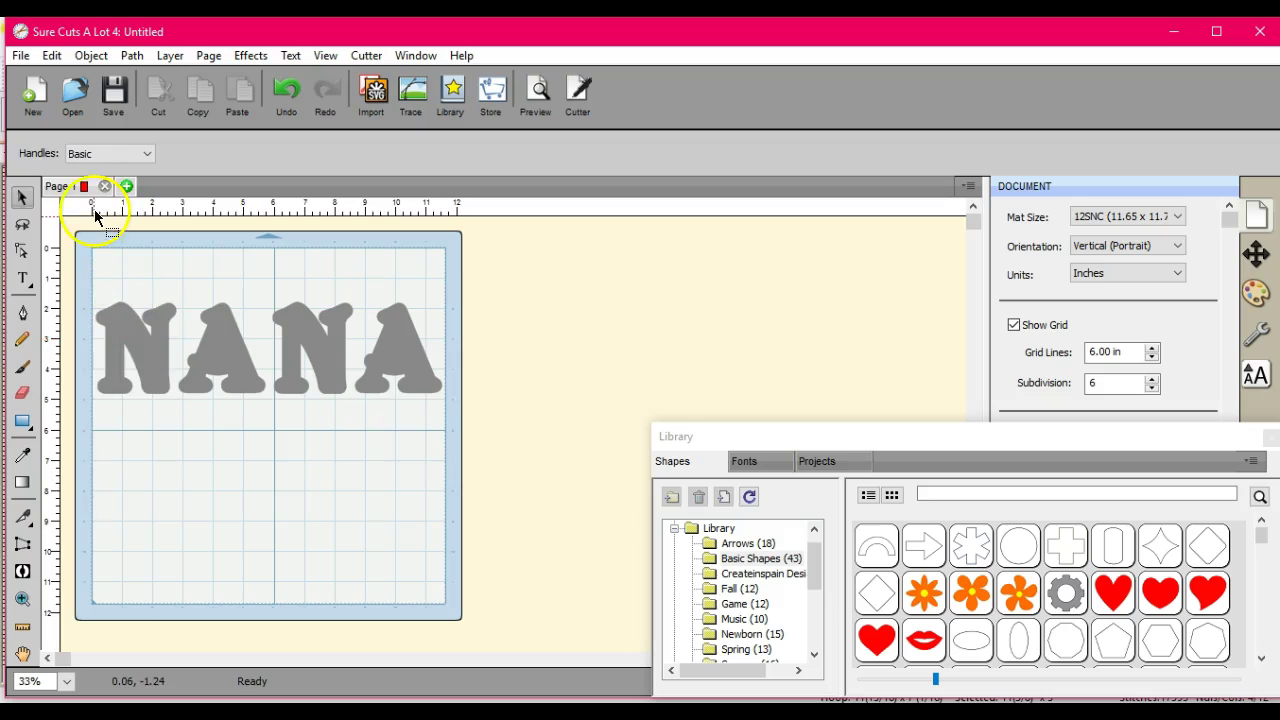
Save the project as Untitled.scut4.
left_click(21, 56)
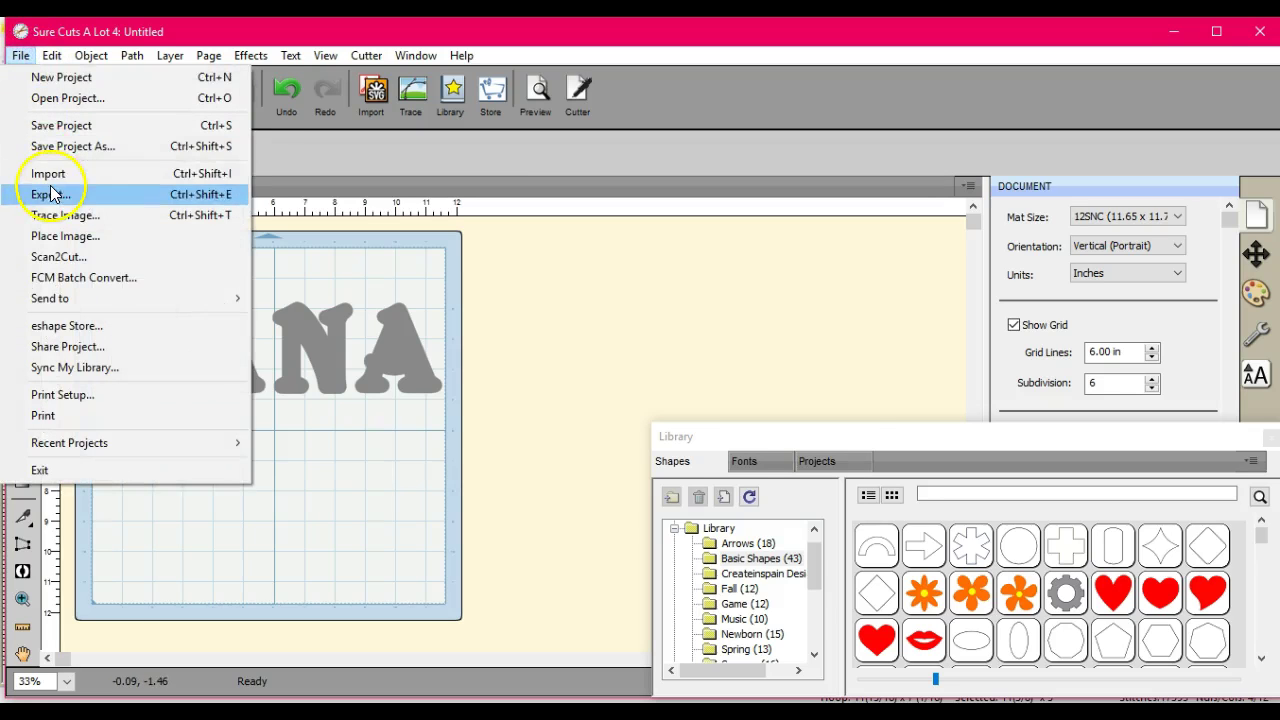
left_click(55, 148)
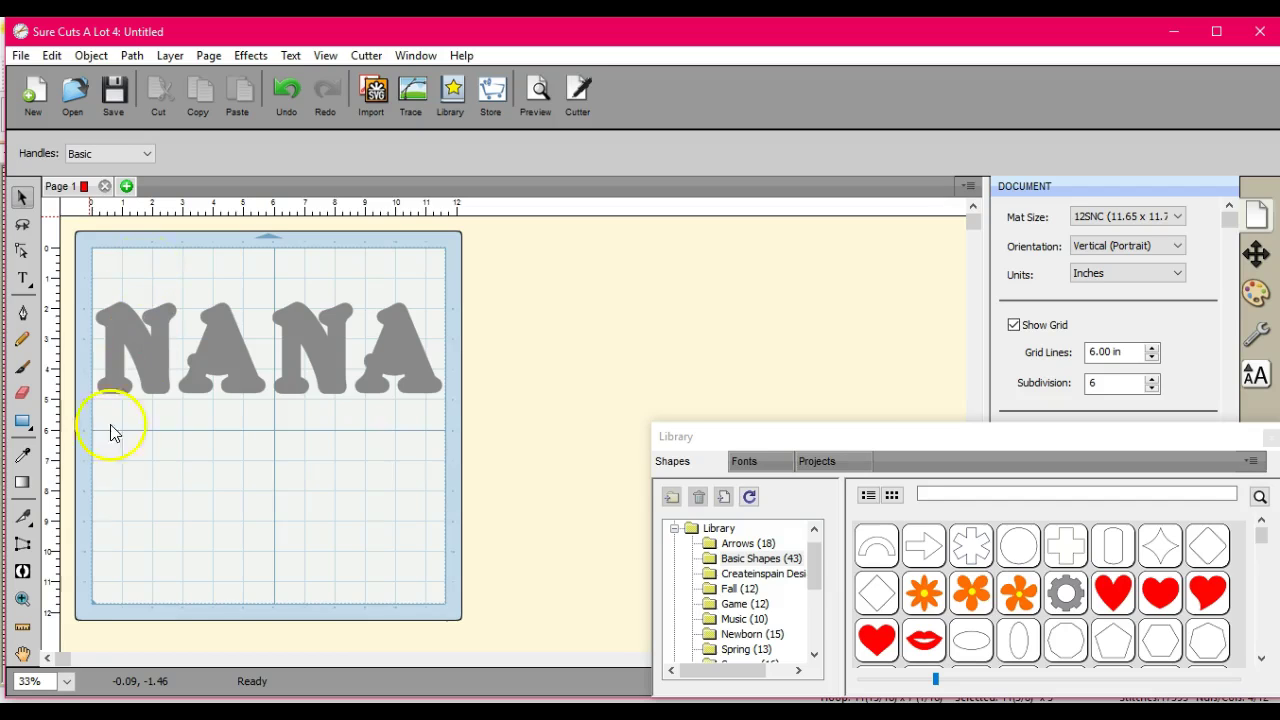
left_click(45, 657)
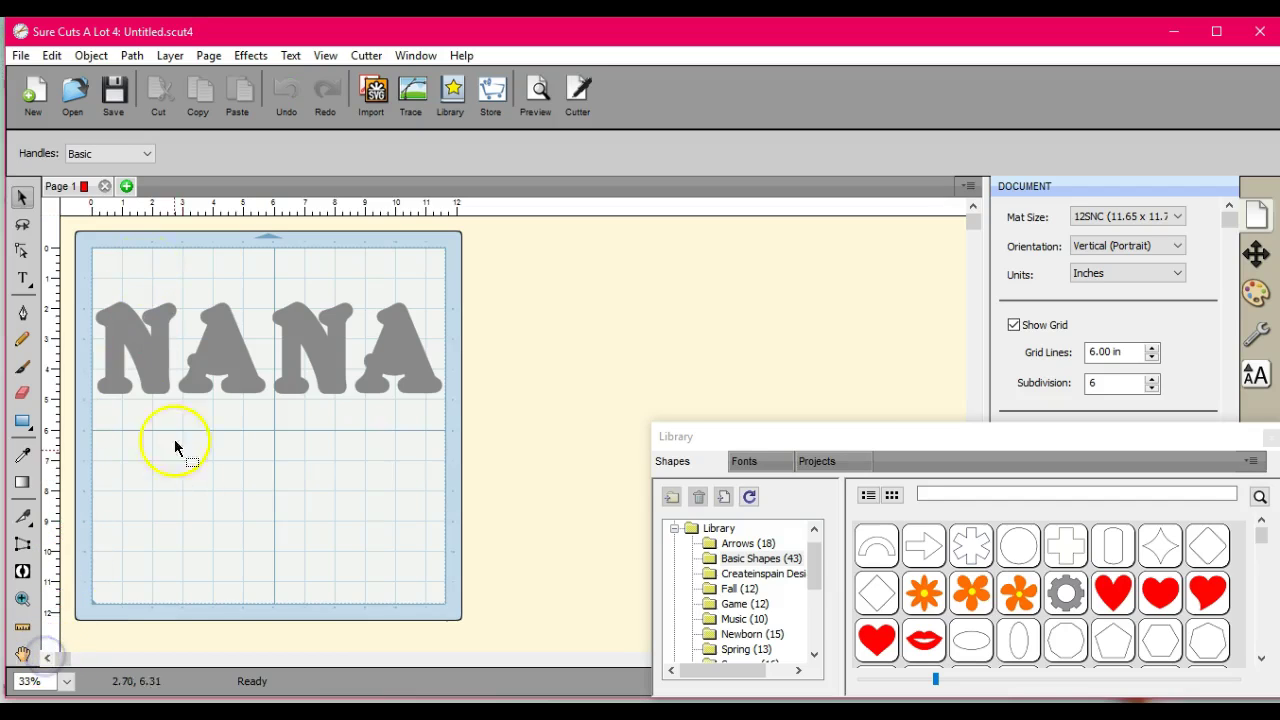
Move the first A of NANA and restore it, leaving the letters unchanged, then pick the Eraser.
left_click(208, 348)
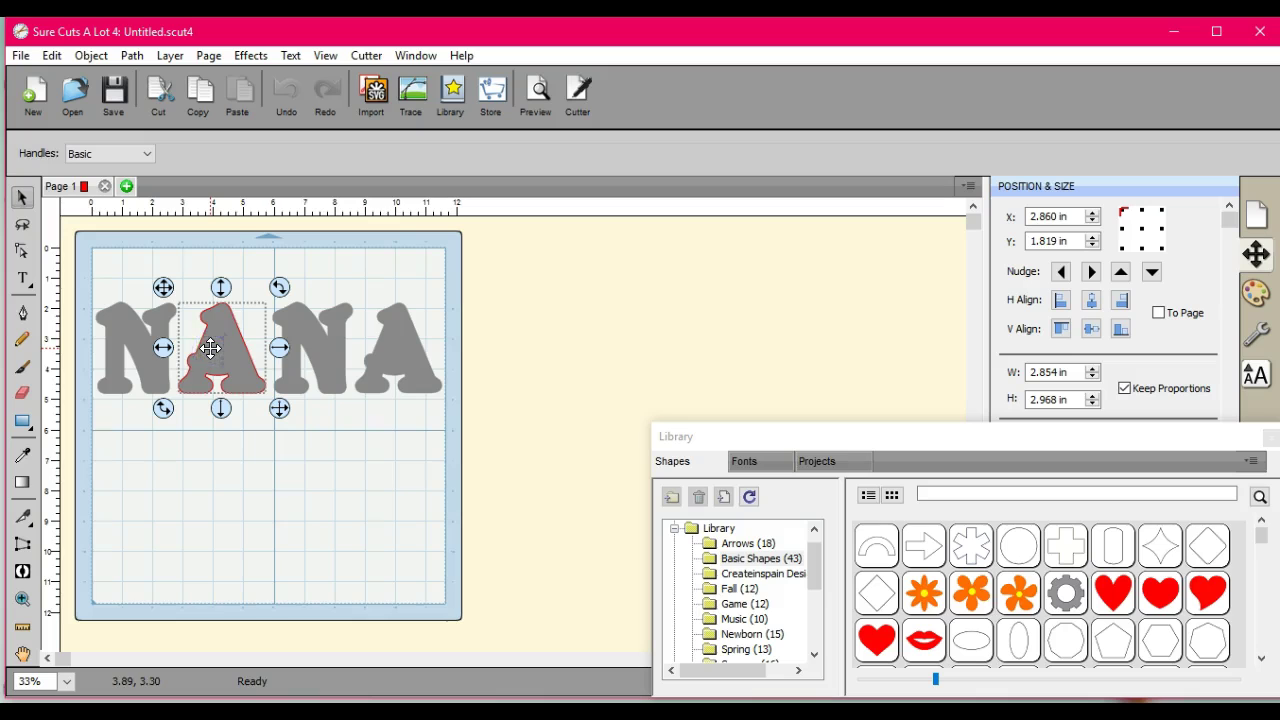
left_click_drag(225, 354, 402, 354)
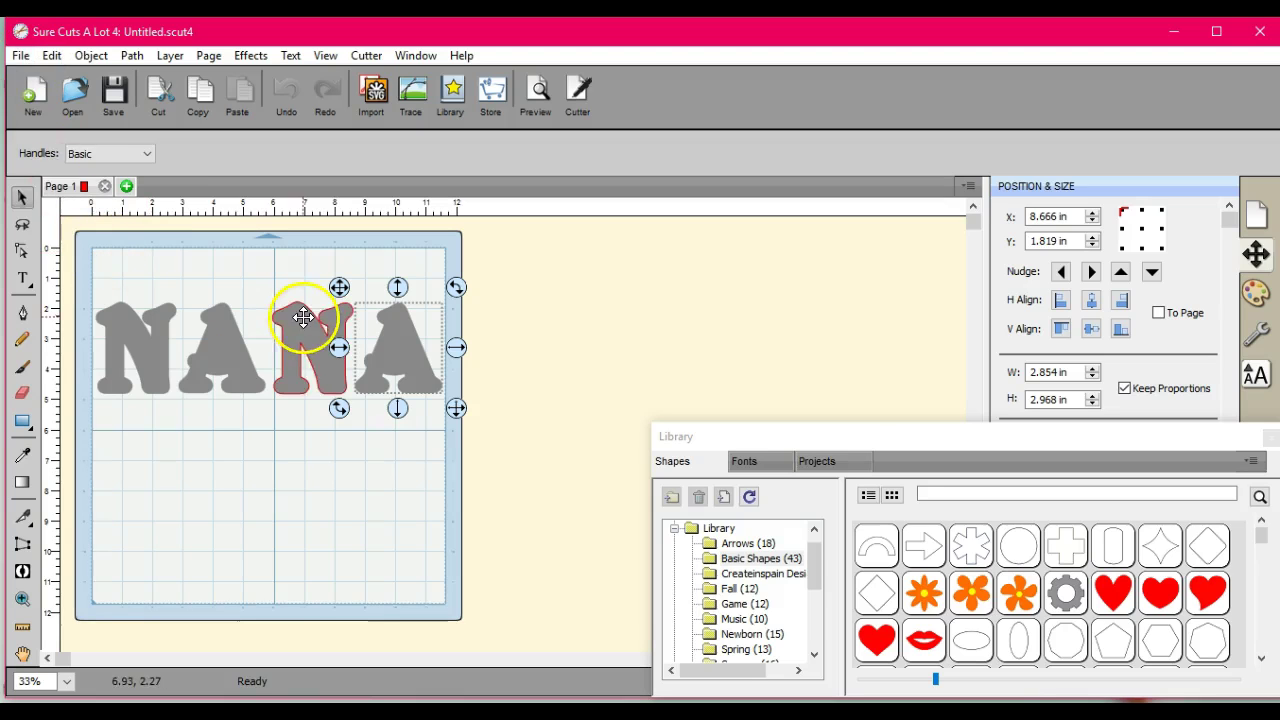
left_click(104, 254)
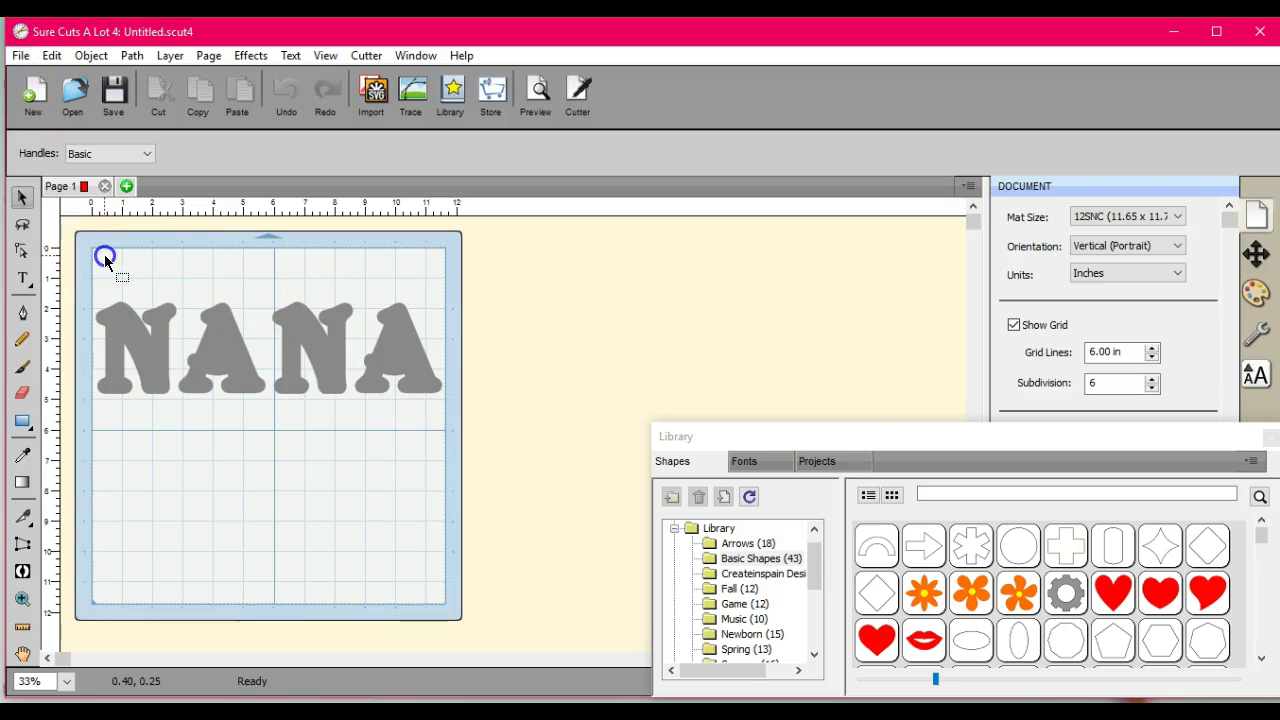
left_click(215, 350)
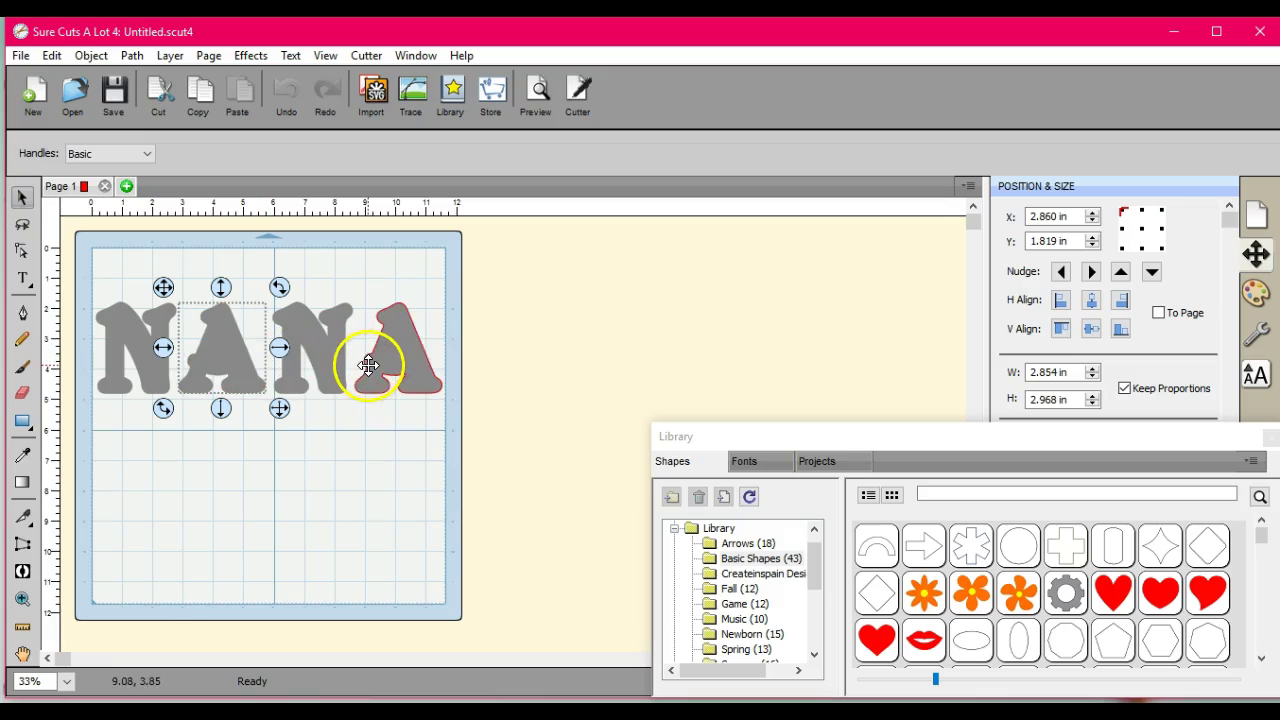
left_click(385, 490)
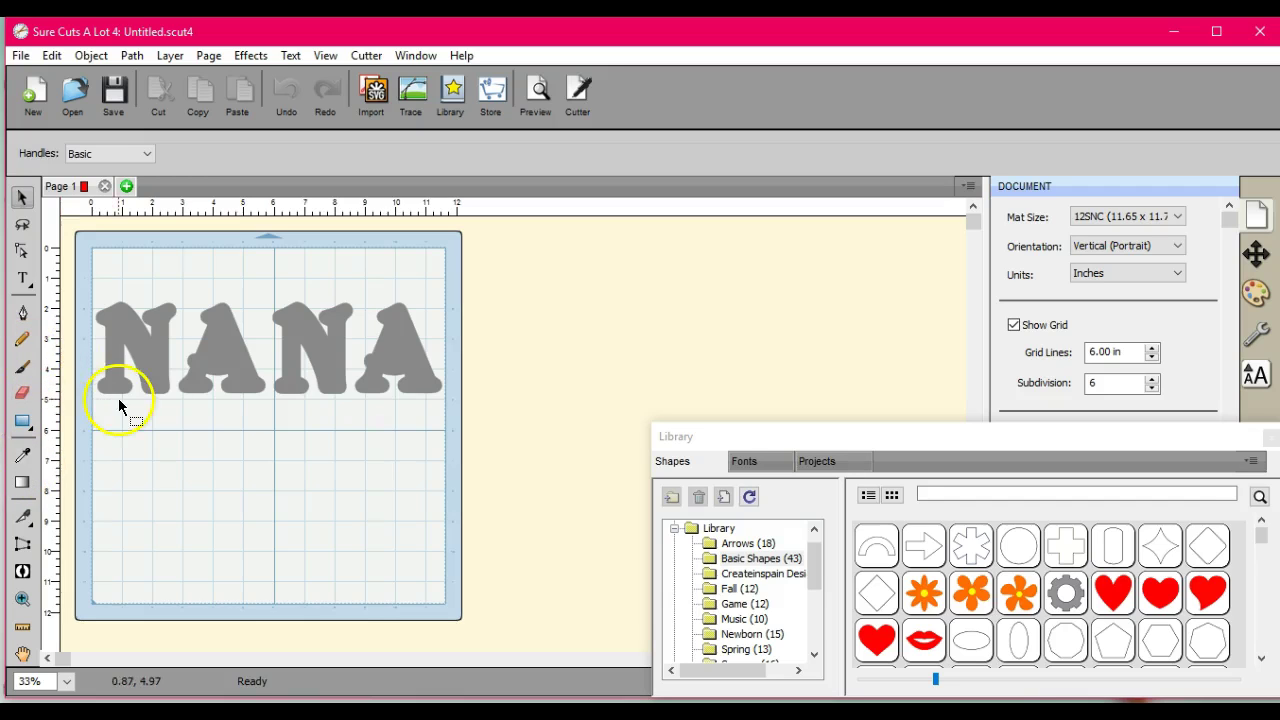
left_click(22, 392)
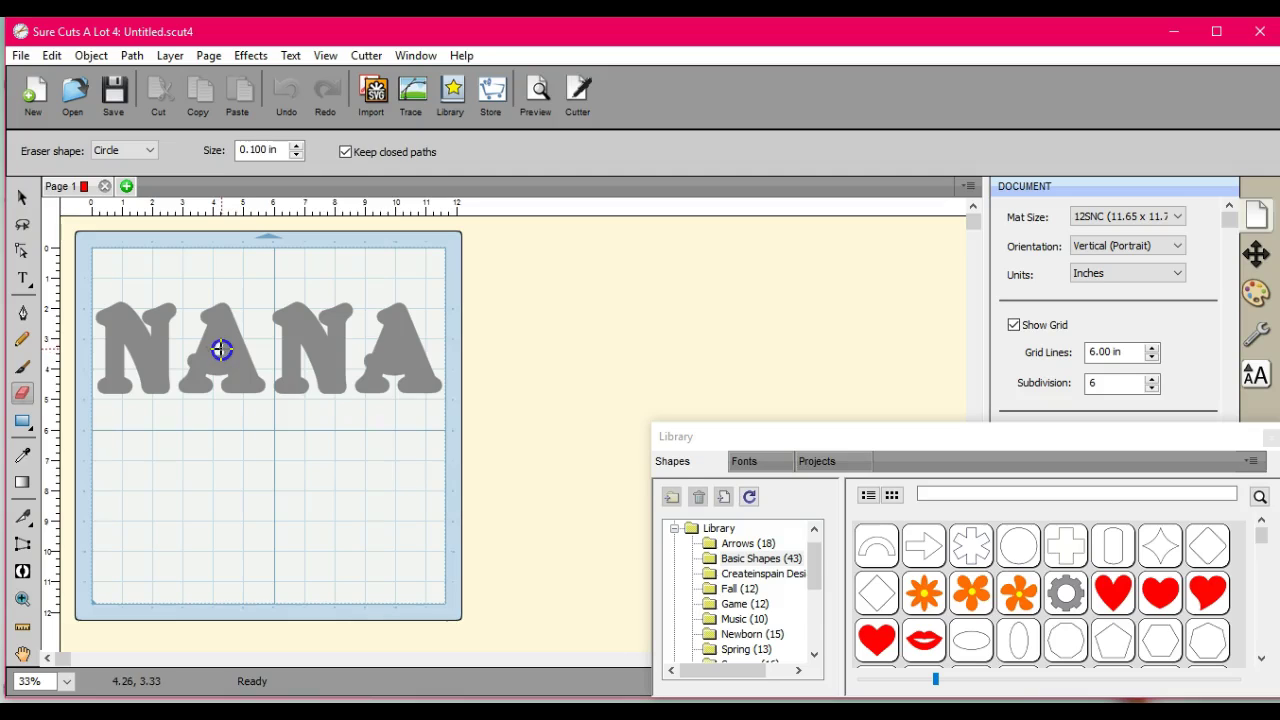
mouse_move(222, 351)
left_mouse_down()
mouse_move(311, 398)
mouse_move(316, 372)
mouse_move(396, 341)
left_mouse_up()
left_click(218, 347)
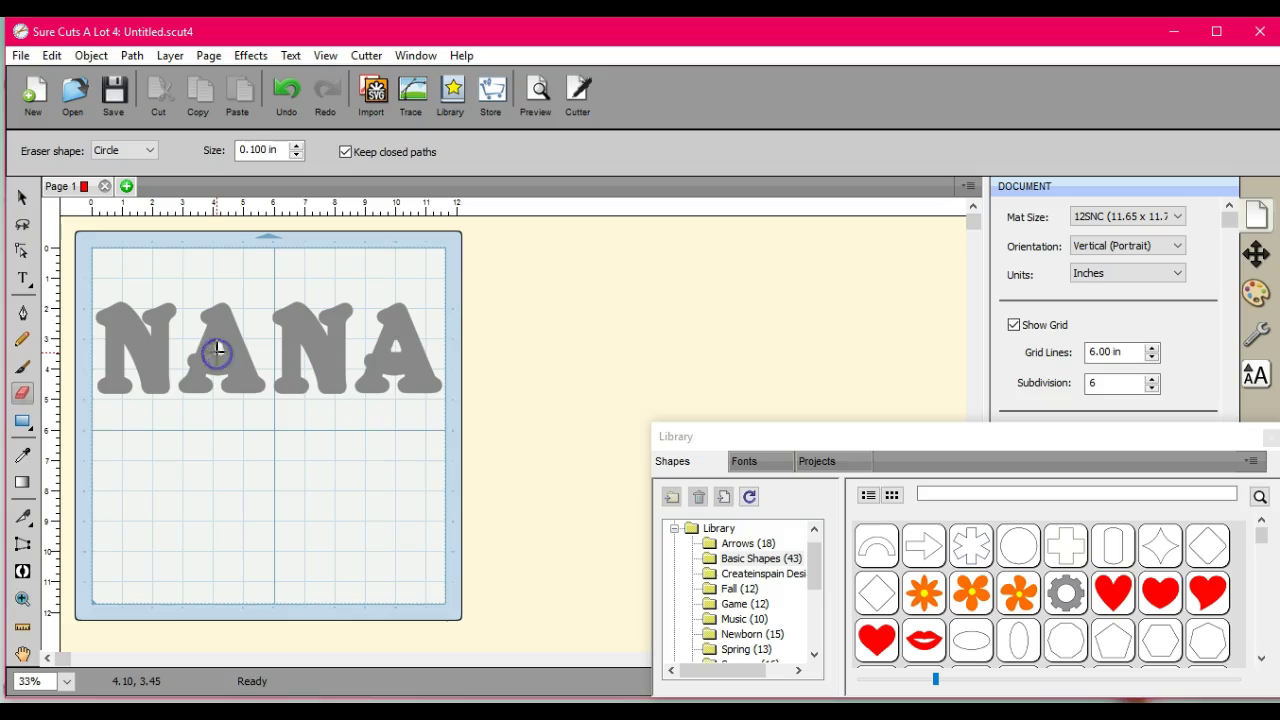
left_click(395, 346)
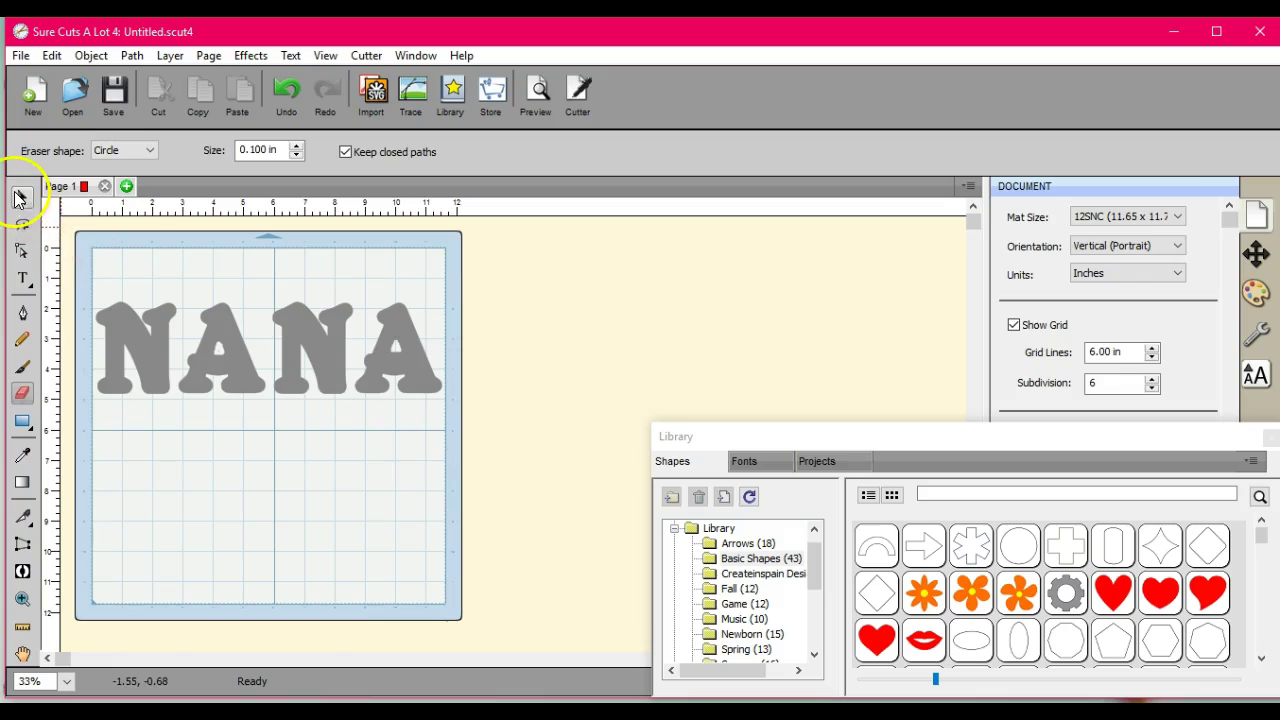
Select all four NANA letters and add a 0.300 in Shadow Layer (Contour Cut).
left_click(17, 198)
left_click(231, 367)
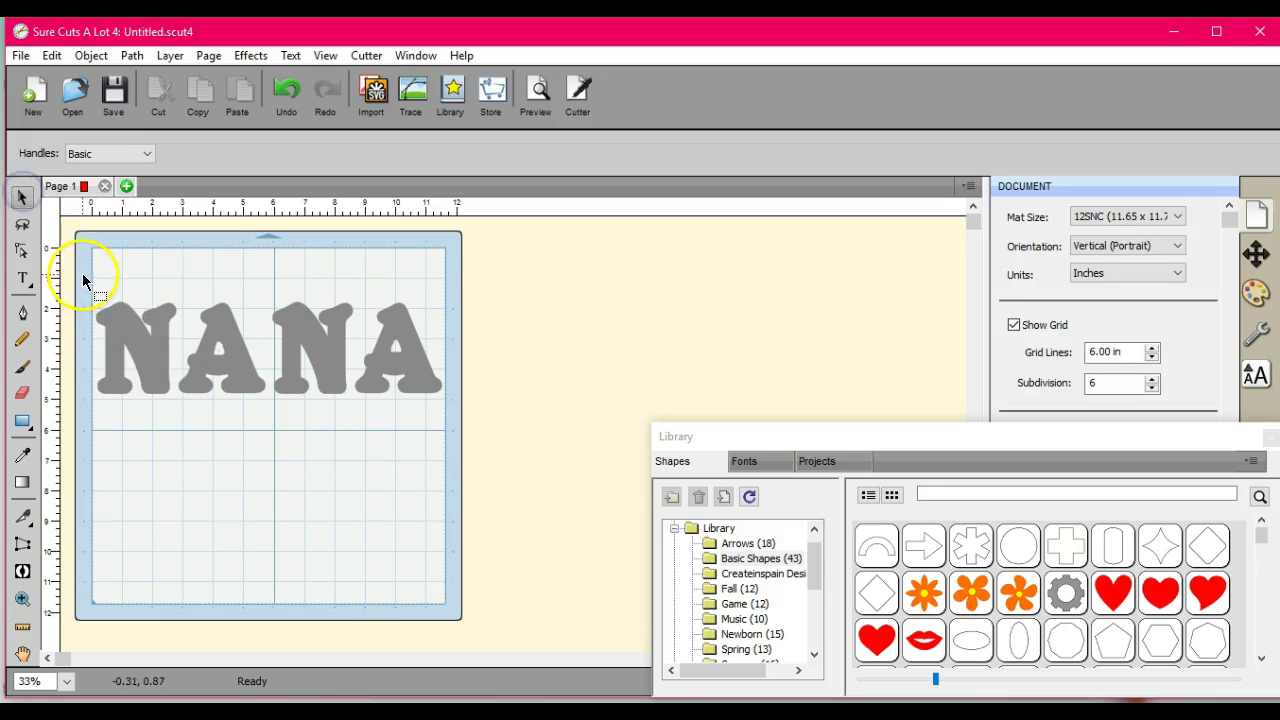
left_click_drag(83, 273, 507, 498)
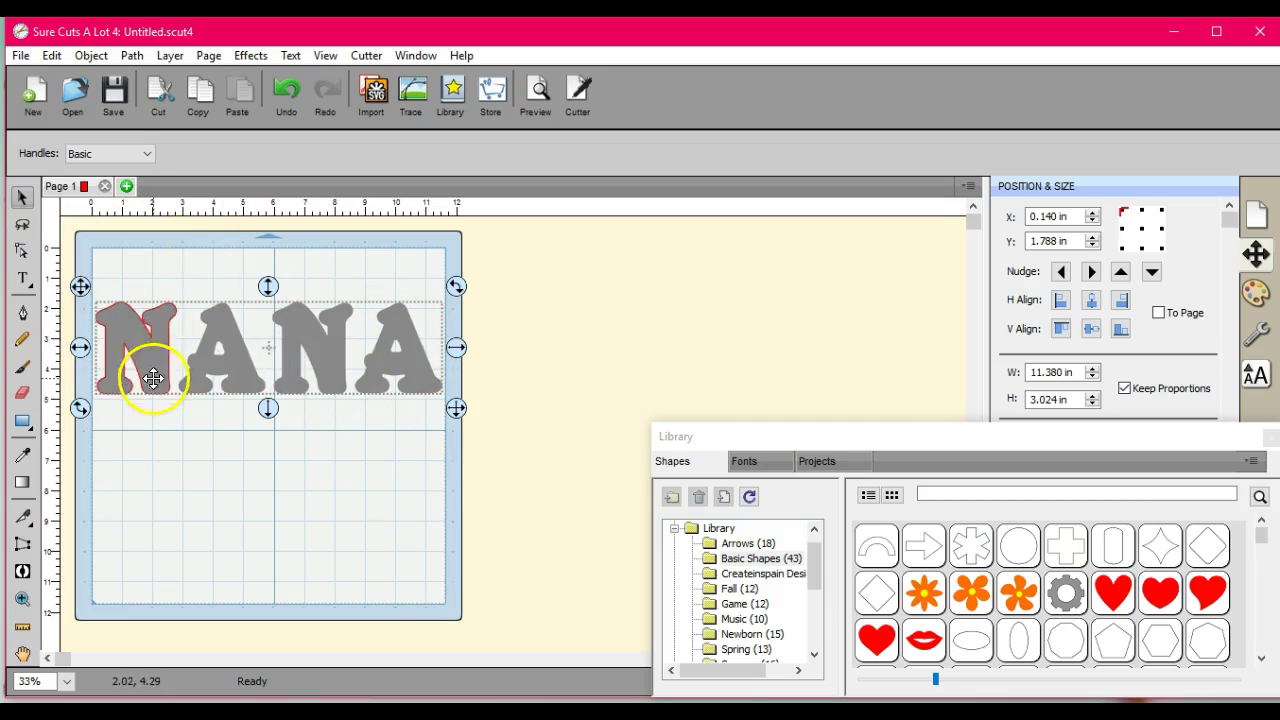
left_click(250, 55)
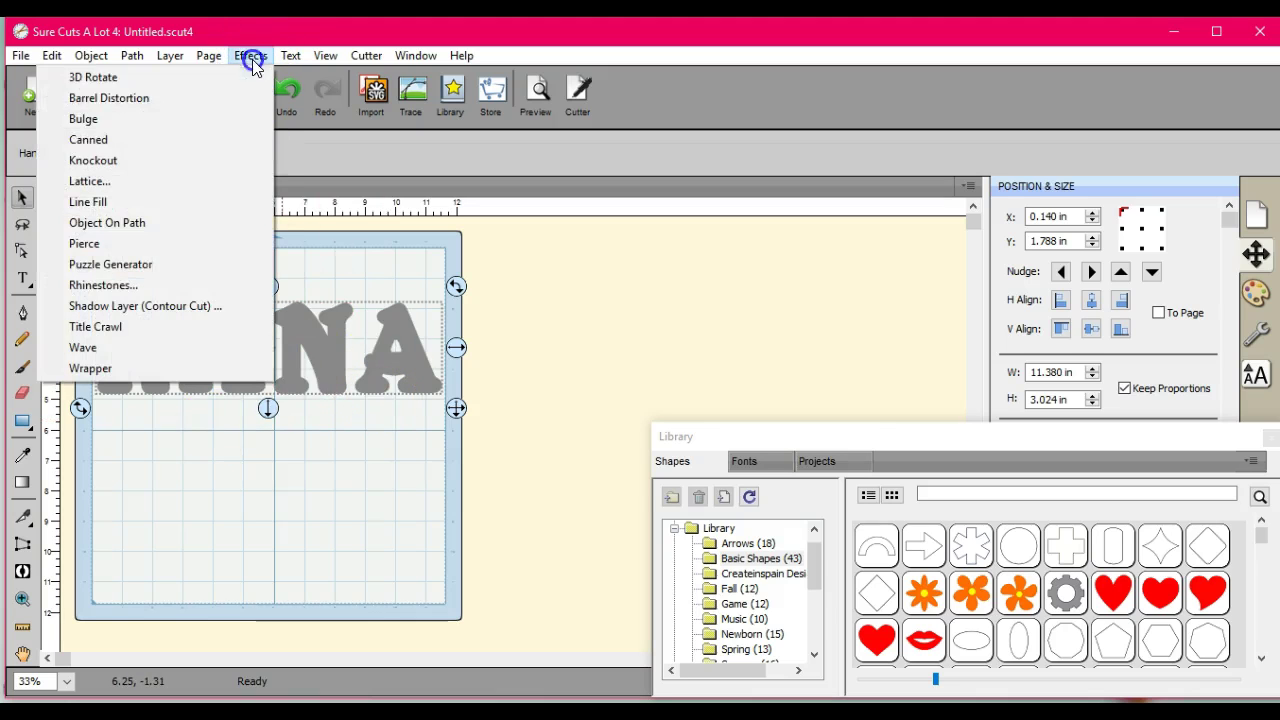
left_click(230, 305)
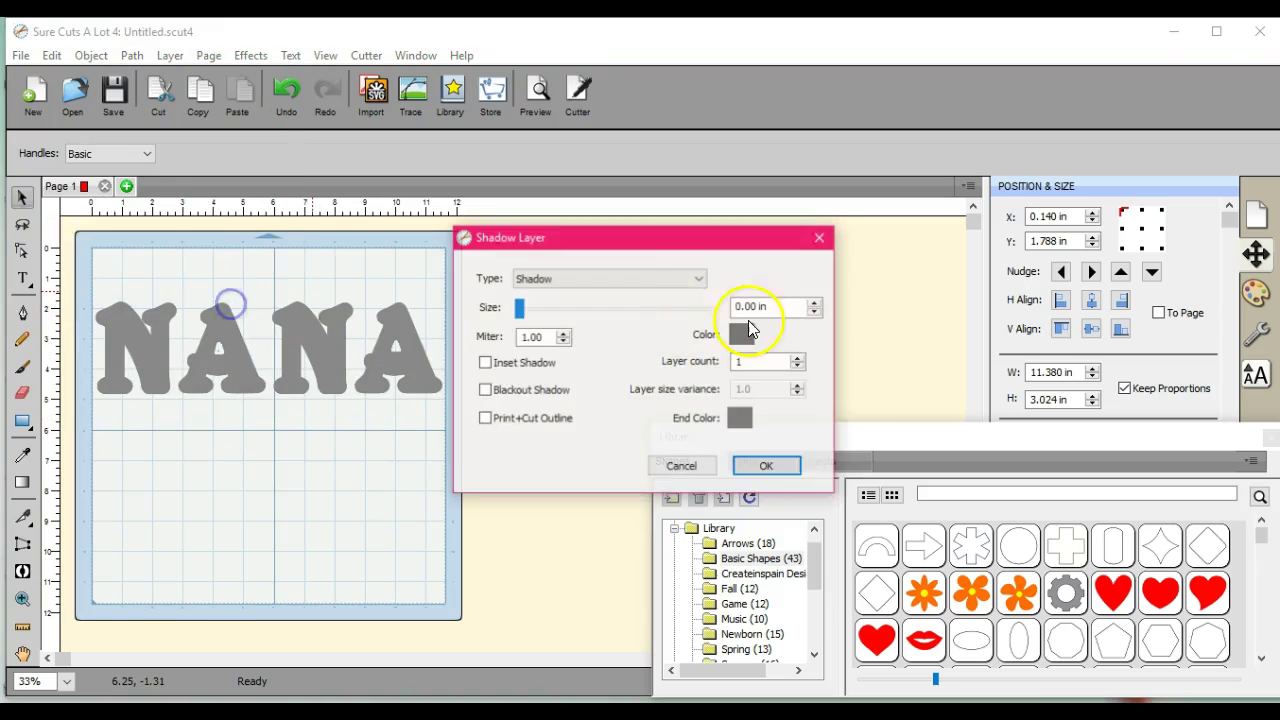
left_click(815, 302)
left_click(817, 304)
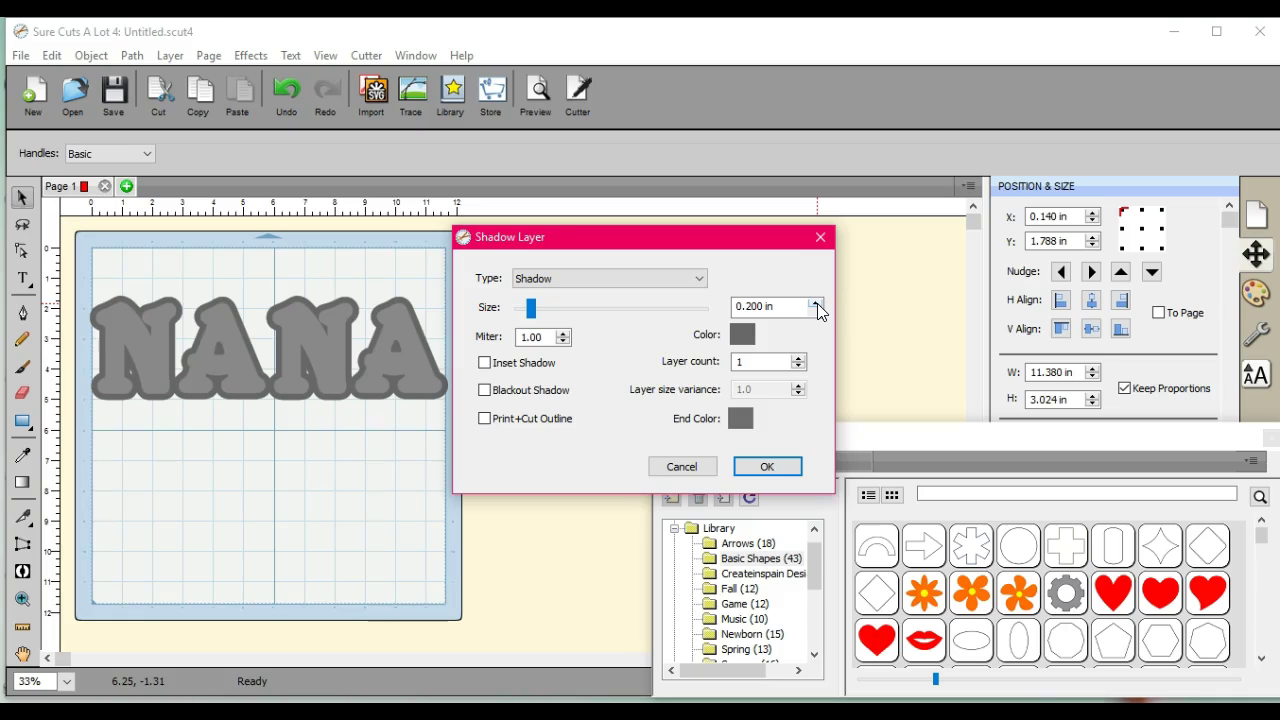
left_click(817, 305)
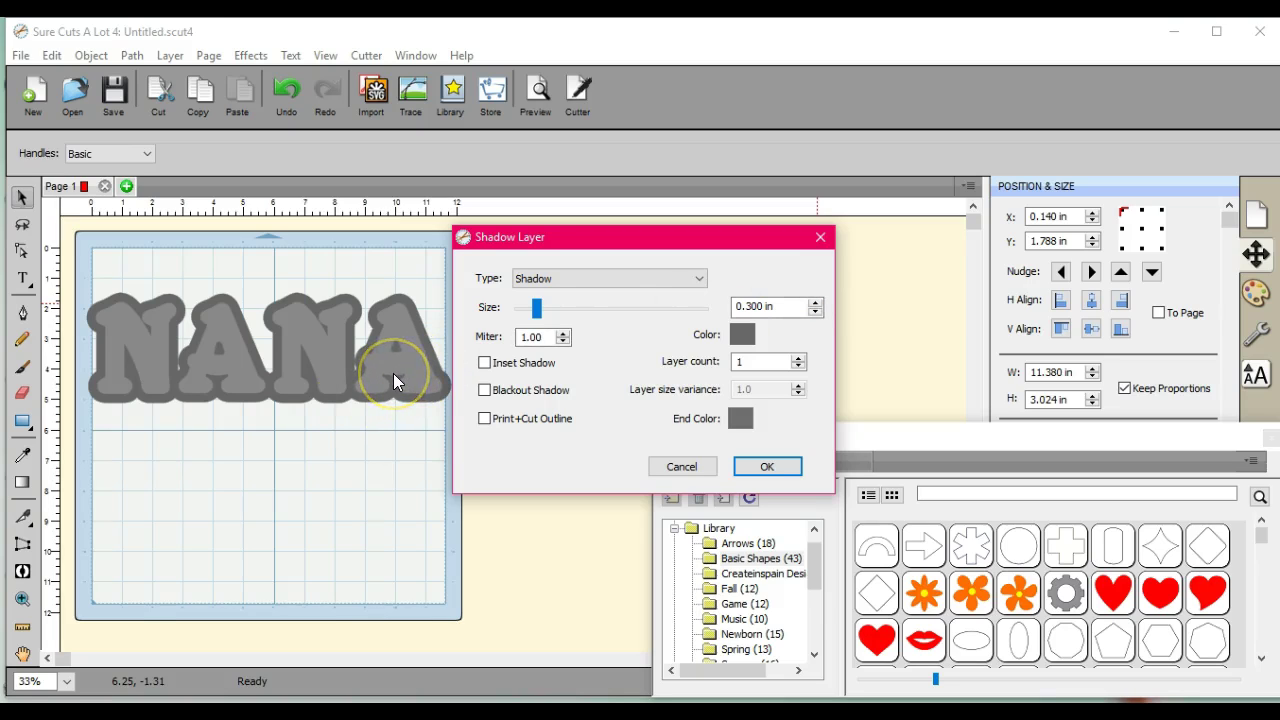
left_click(772, 467)
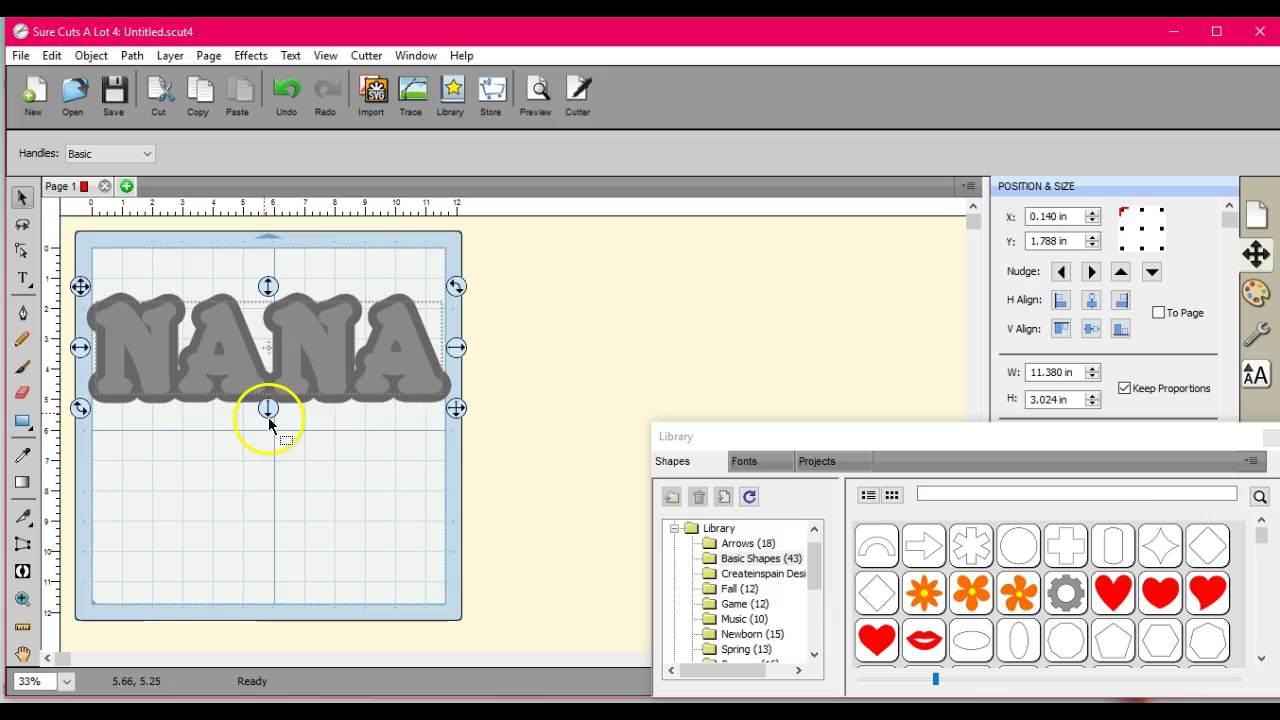
Select NANA with its shadow, try centering them, then undo both alignments.
mouse_move(268, 290)
left_mouse_down()
mouse_move(246, 459)
mouse_move(251, 390)
mouse_move(269, 394)
mouse_move(277, 274)
mouse_move(277, 303)
mouse_move(276, 288)
left_mouse_up()
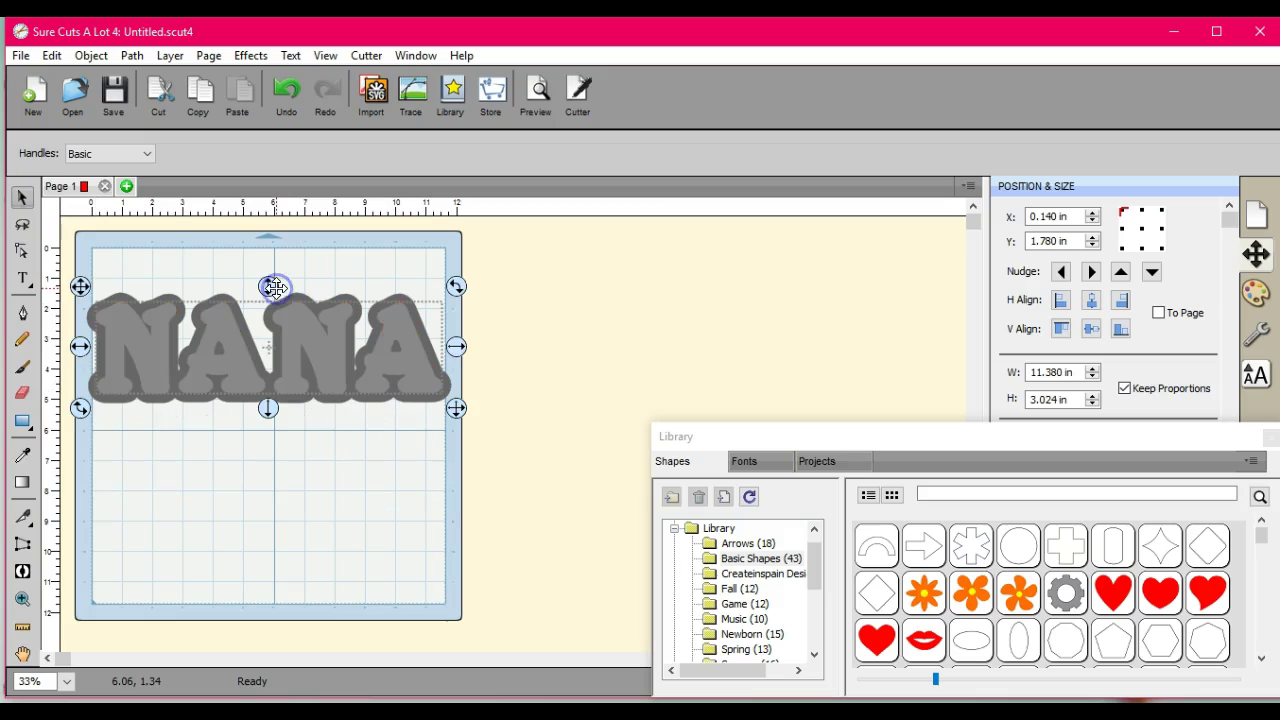
left_click(87, 246)
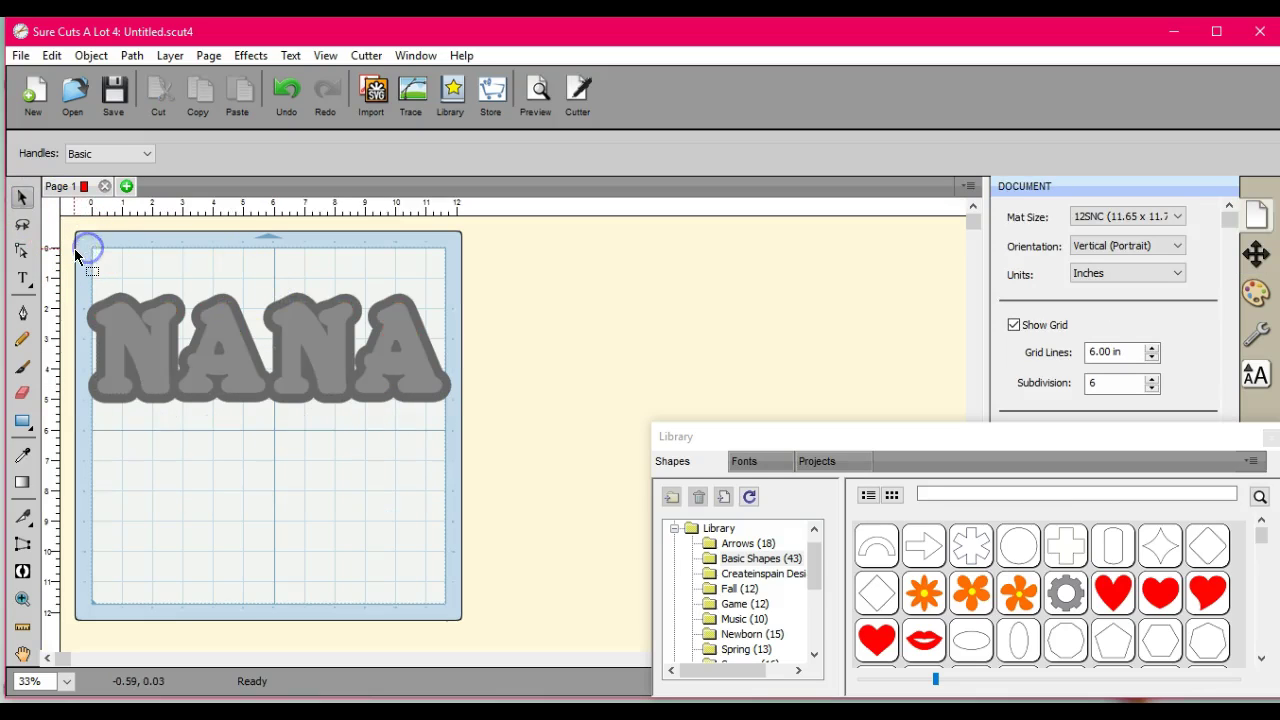
left_click_drag(80, 255, 481, 548)
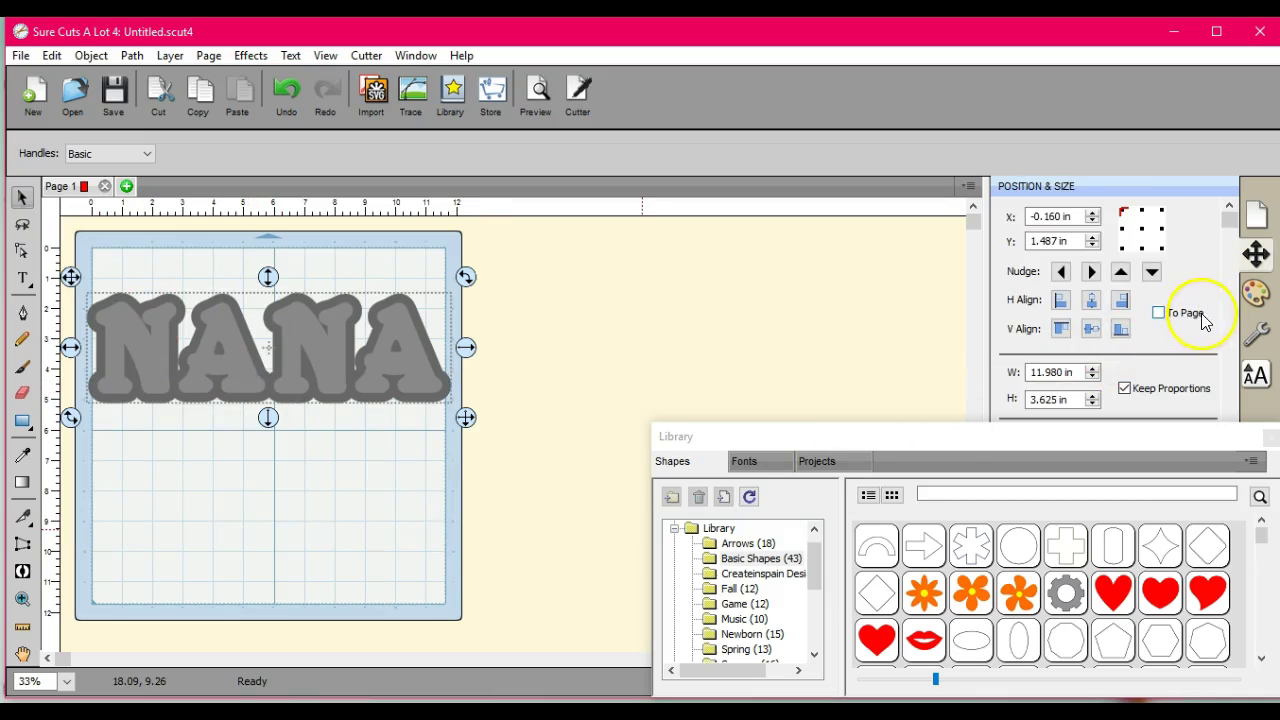
left_click(1092, 298)
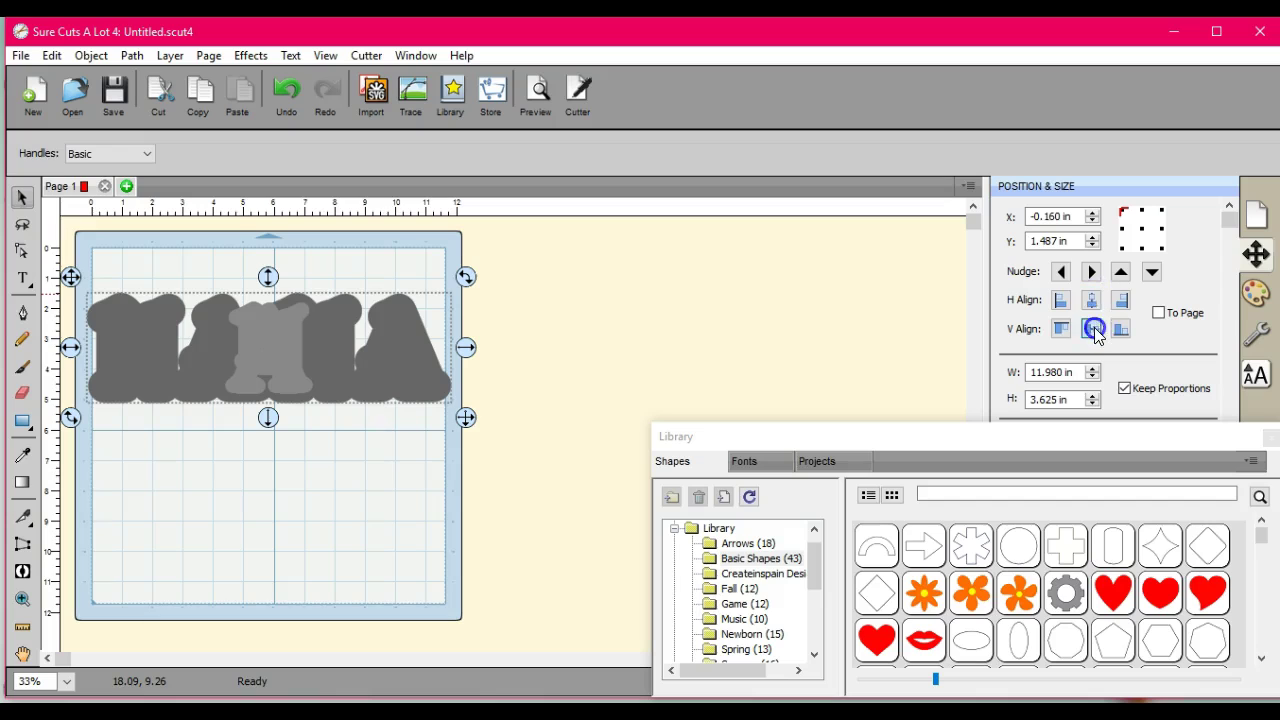
left_click(1094, 327)
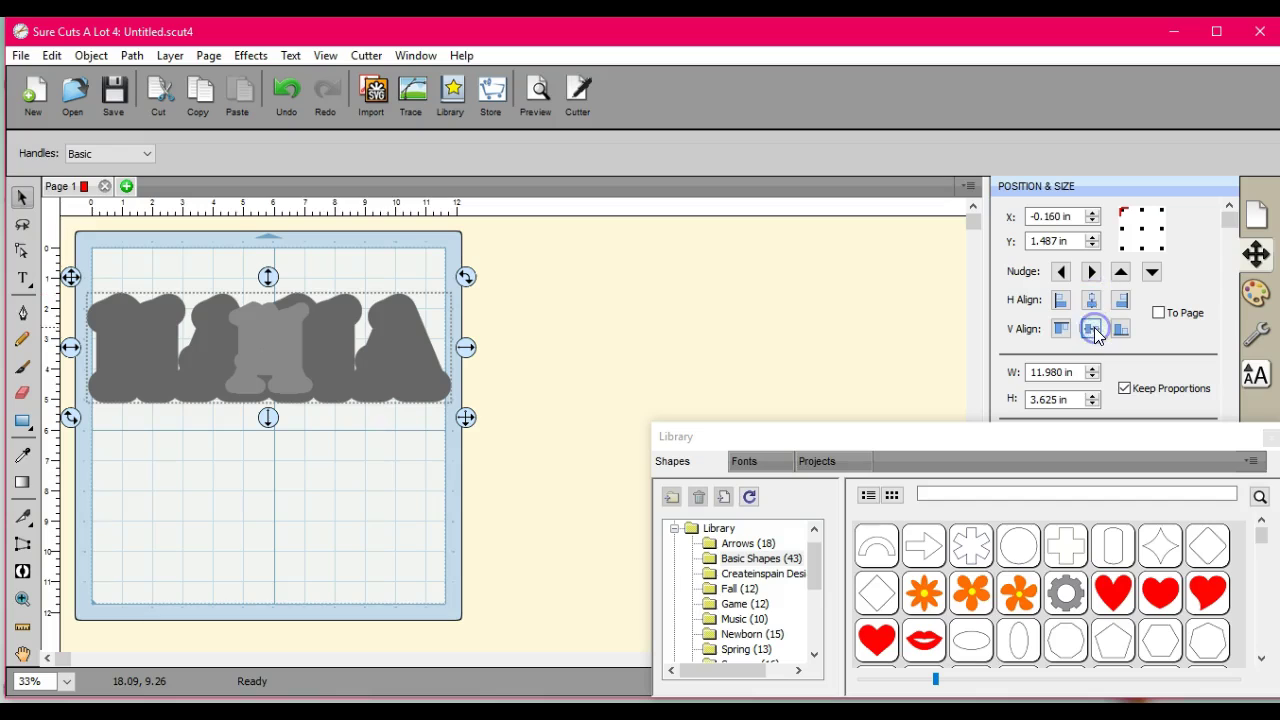
left_click(287, 98)
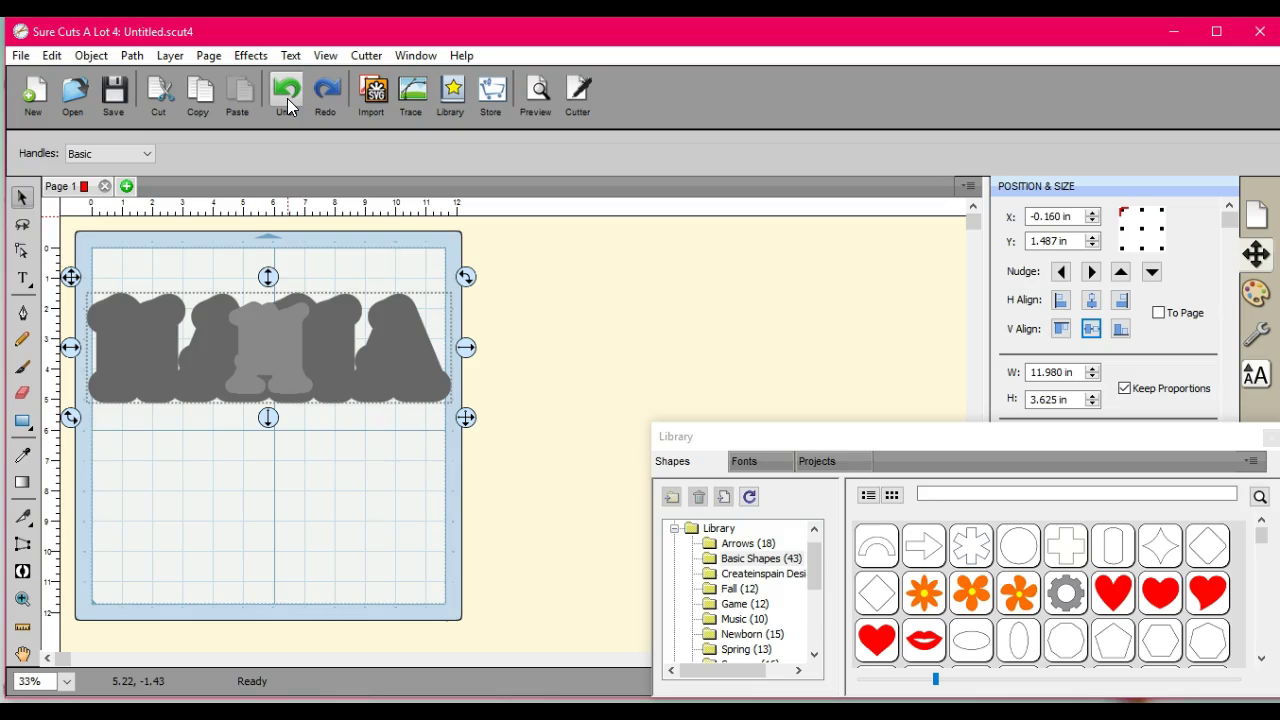
left_click(287, 98)
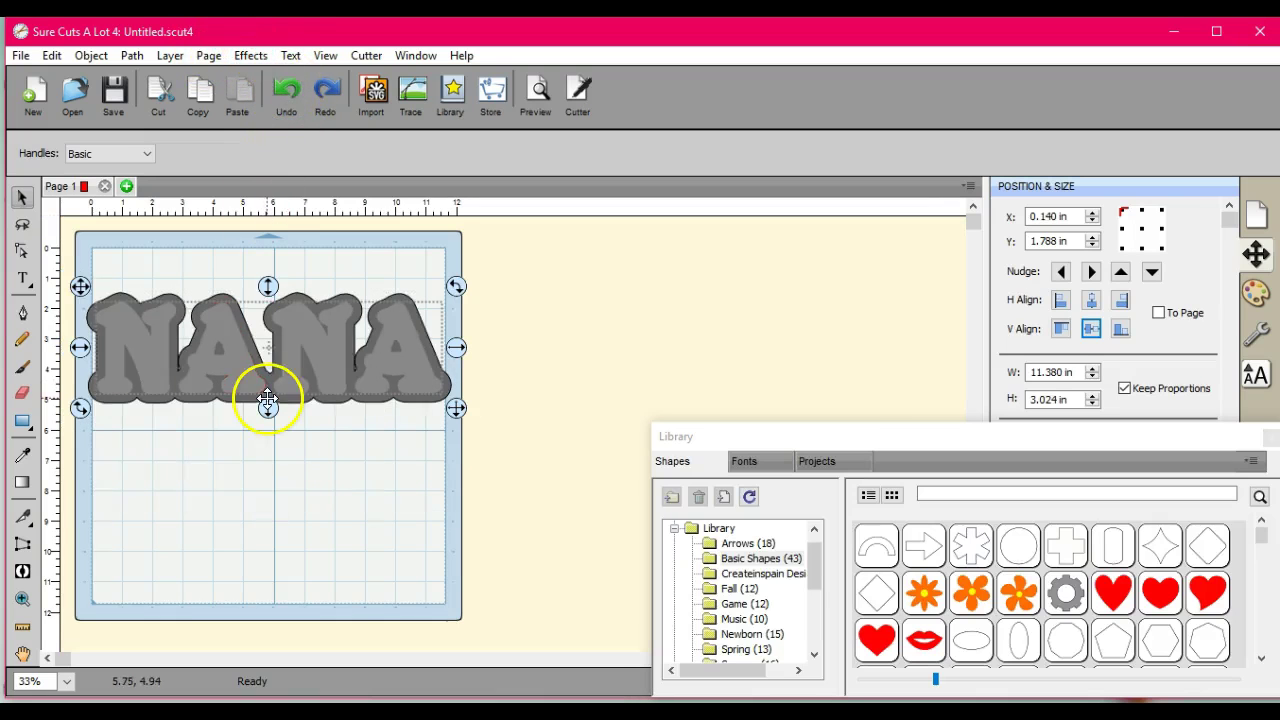
Group the NANA letters with their shadow outline and pull the letters down the mat.
left_click(287, 437)
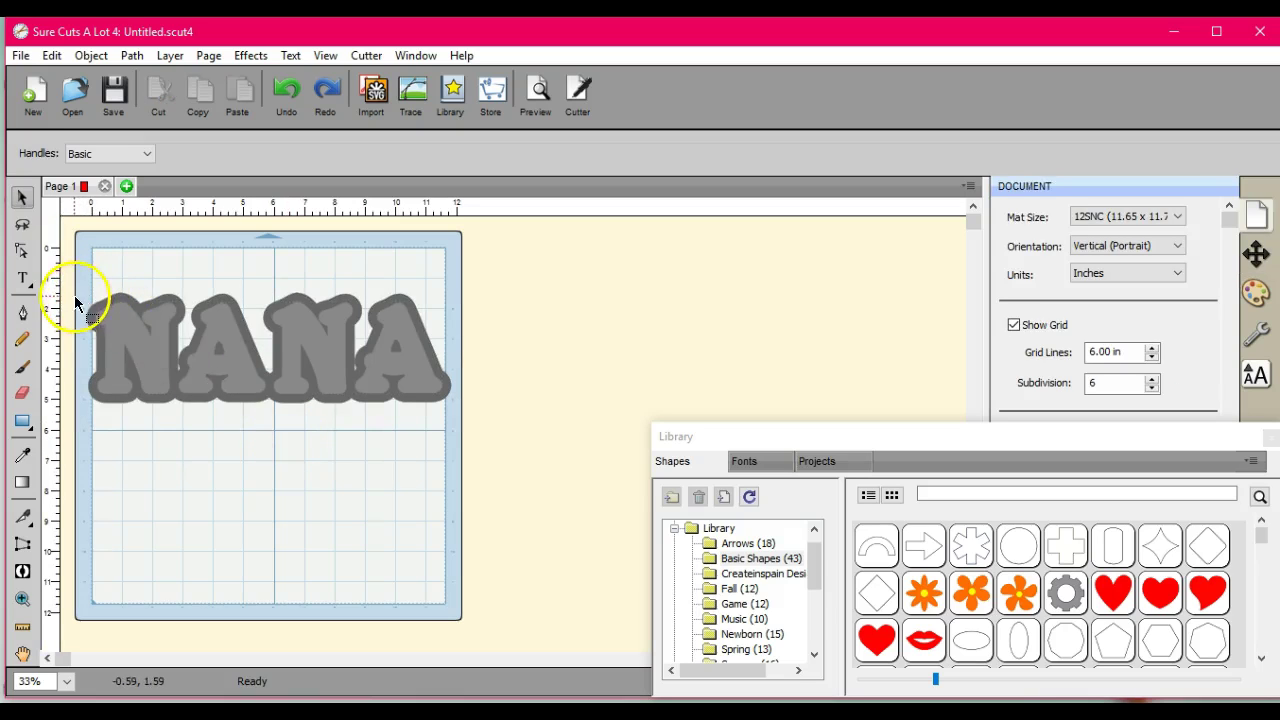
left_click_drag(90, 300, 446, 403)
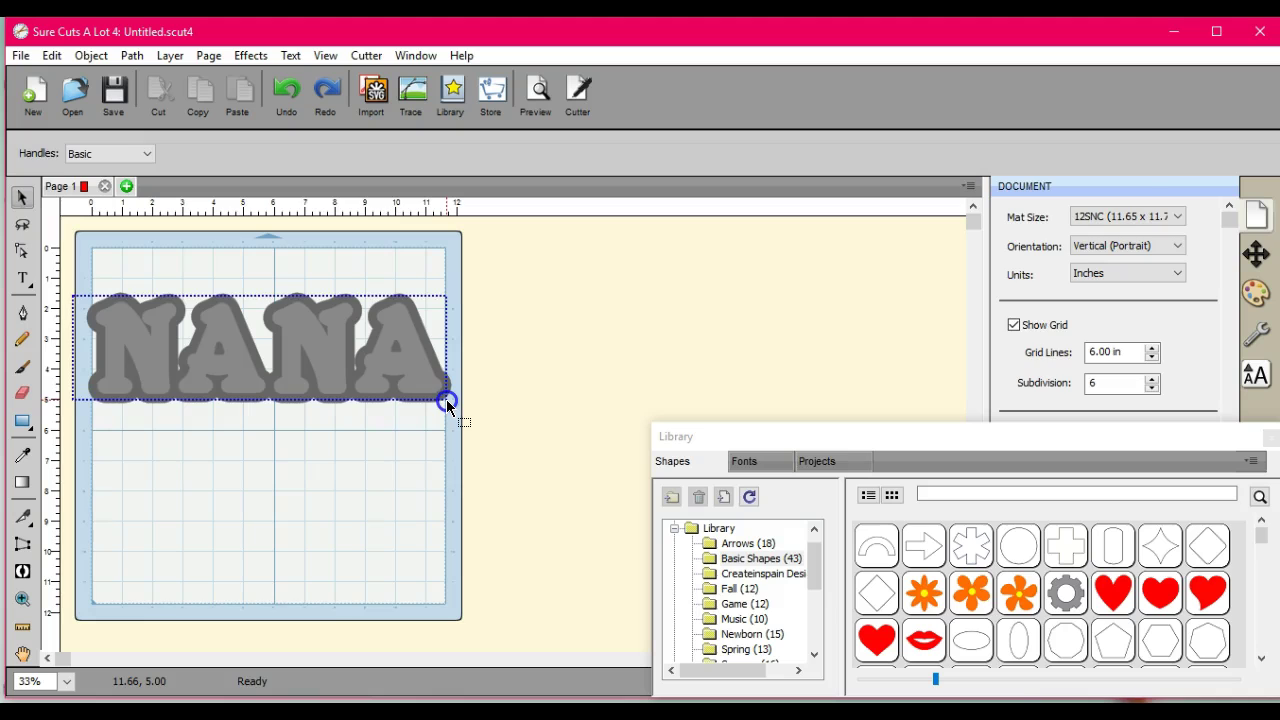
left_click(91, 55)
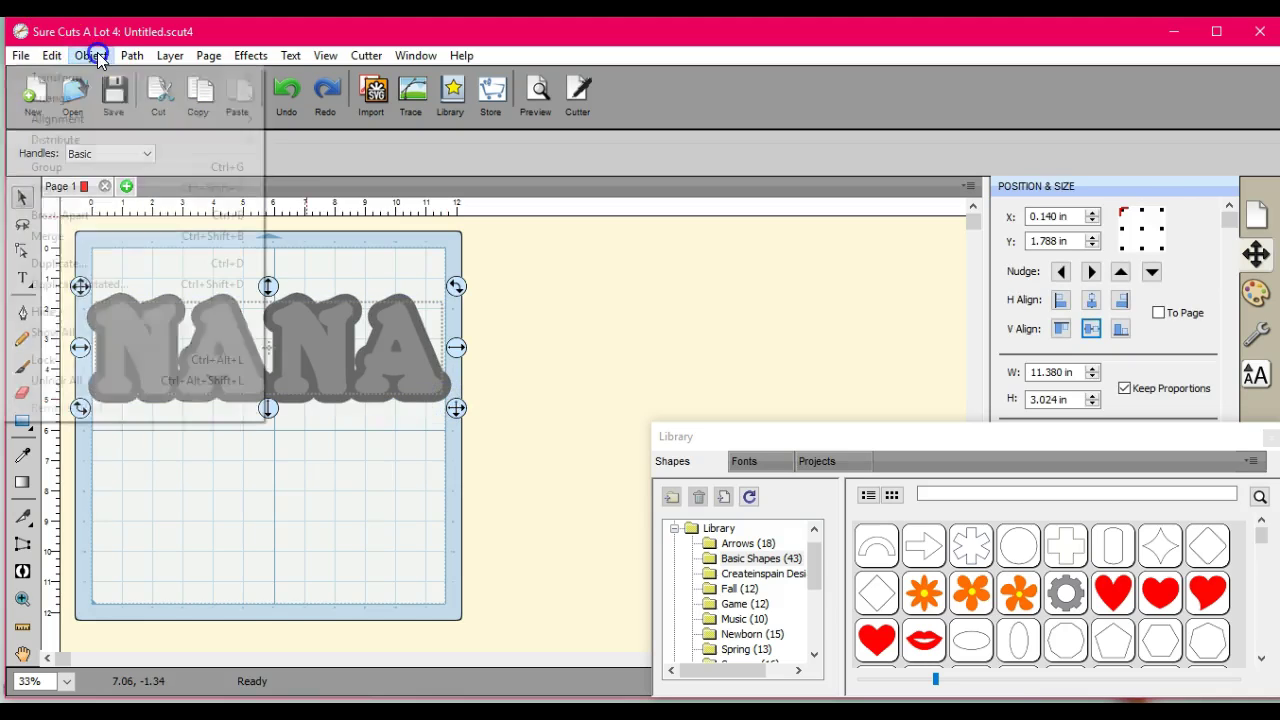
left_click(103, 167)
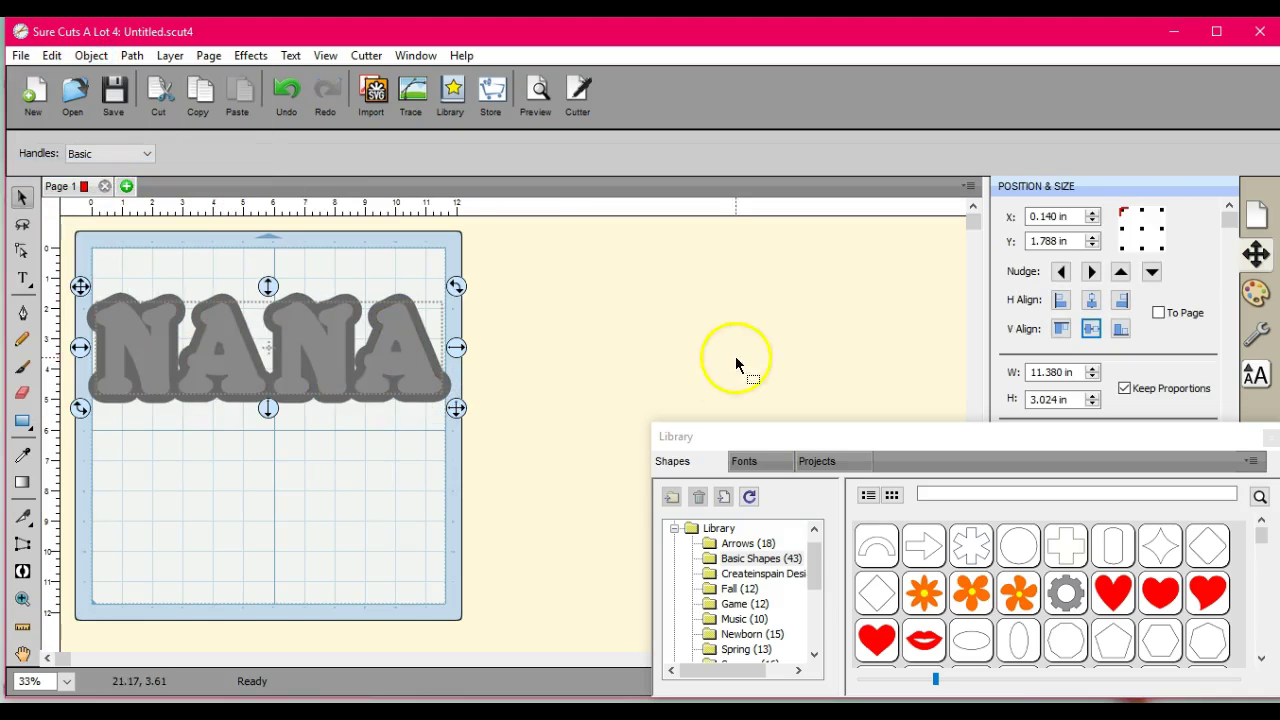
left_click(558, 391)
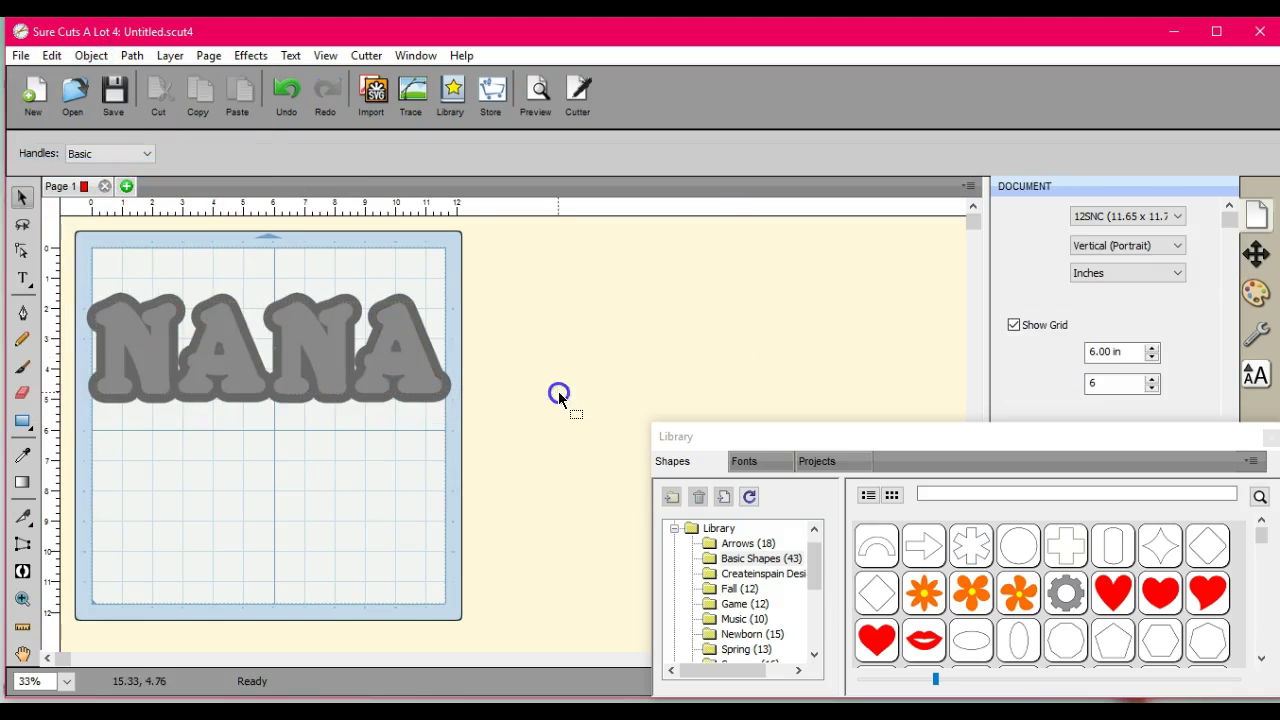
left_click(215, 333)
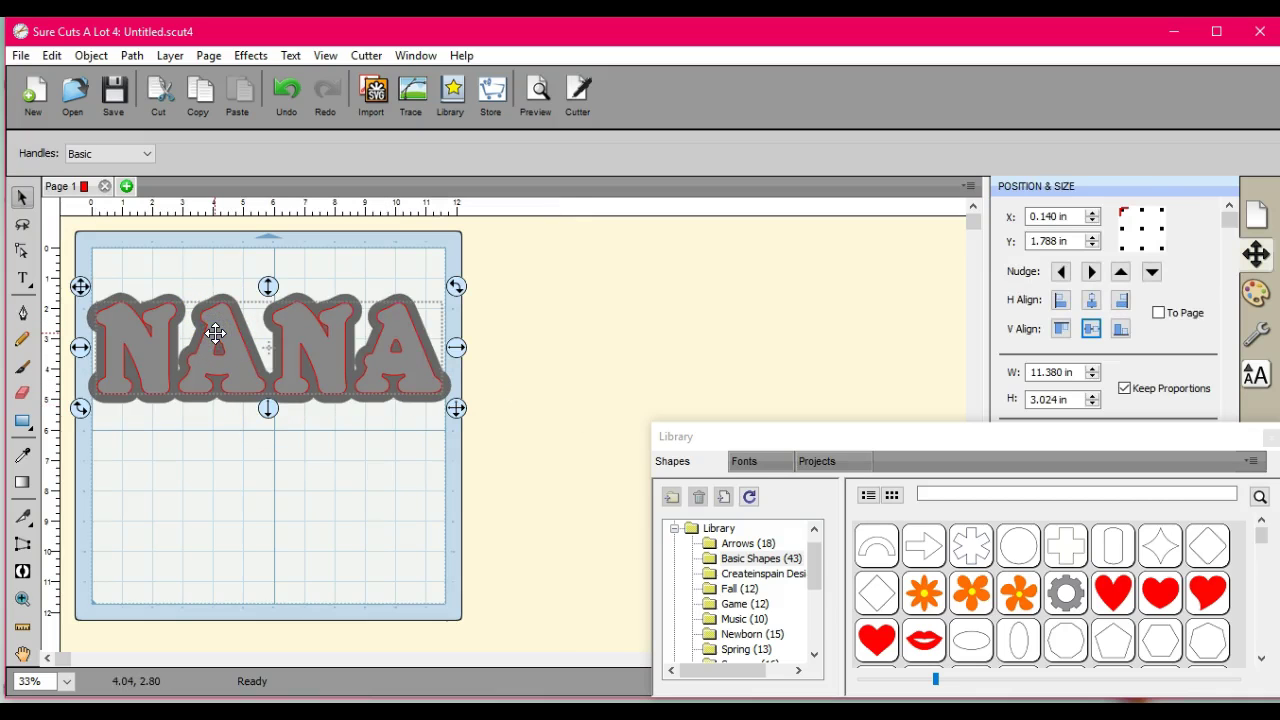
left_click_drag(266, 286, 258, 405)
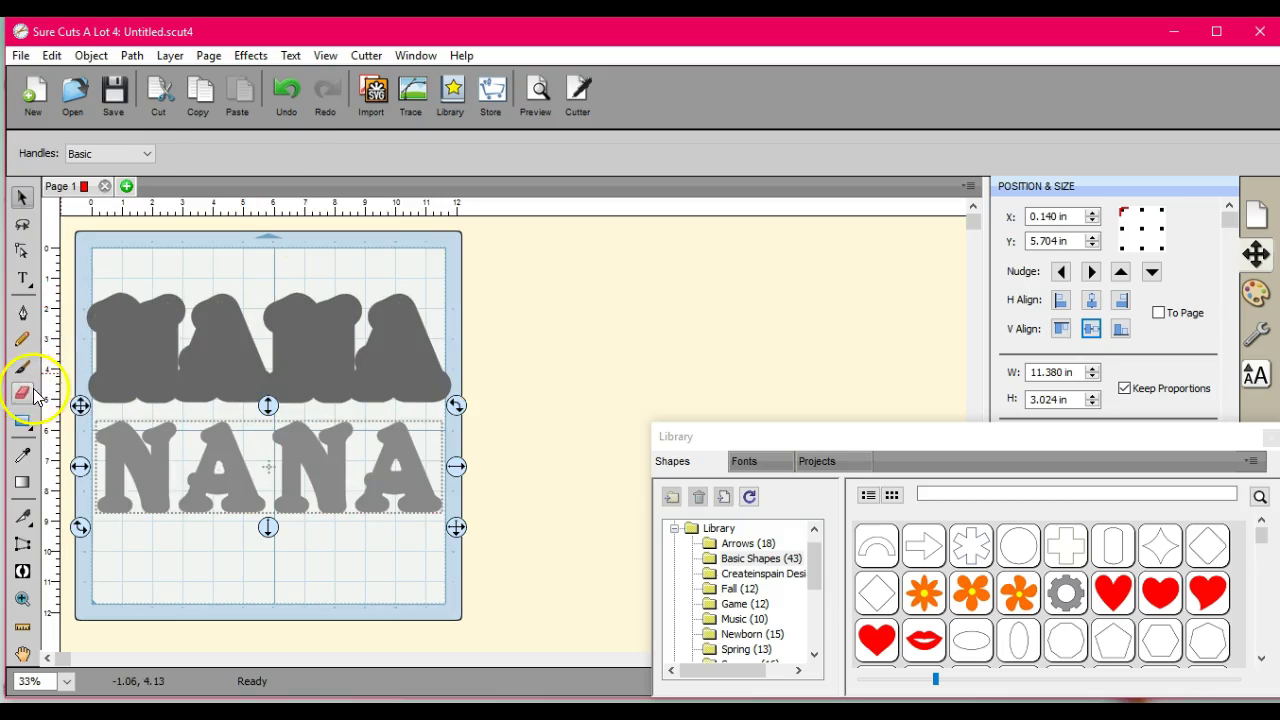
Erase a spot on the lower NANA's A and move those letters back onto the shadow.
left_click(22, 395)
left_click_drag(229, 466, 218, 467)
left_click(22, 197)
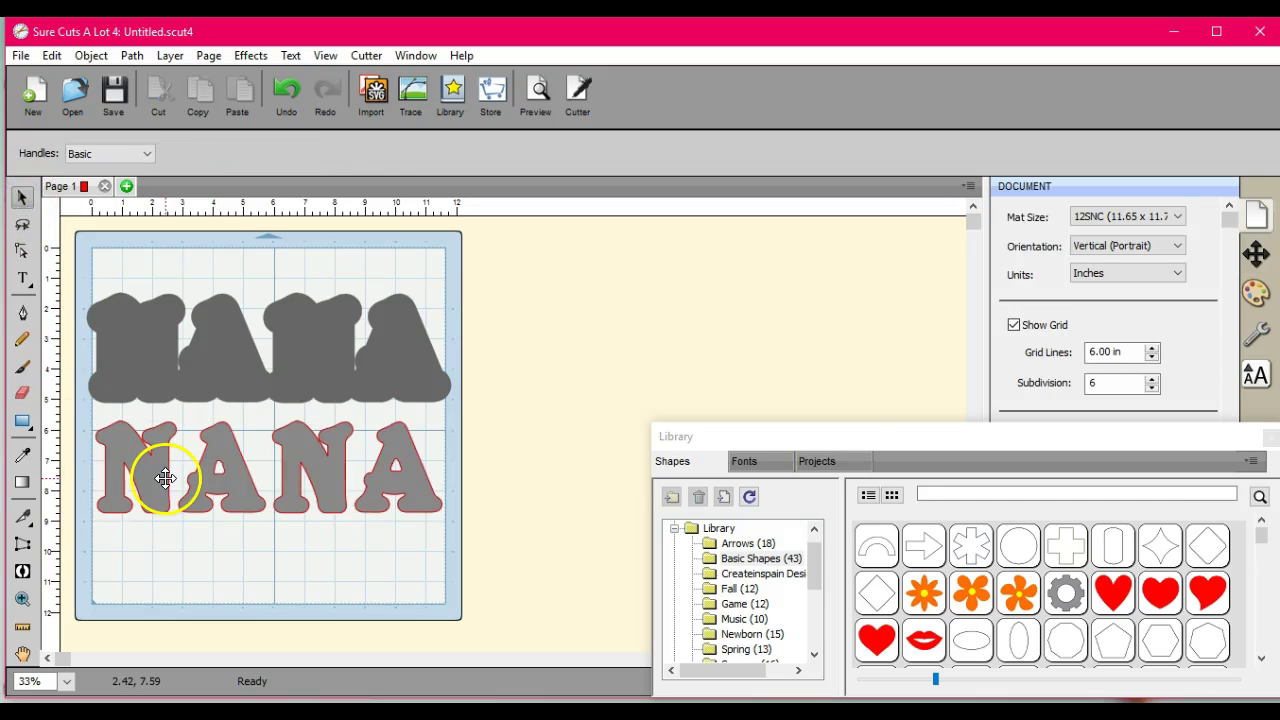
left_click(234, 366)
left_click(234, 462)
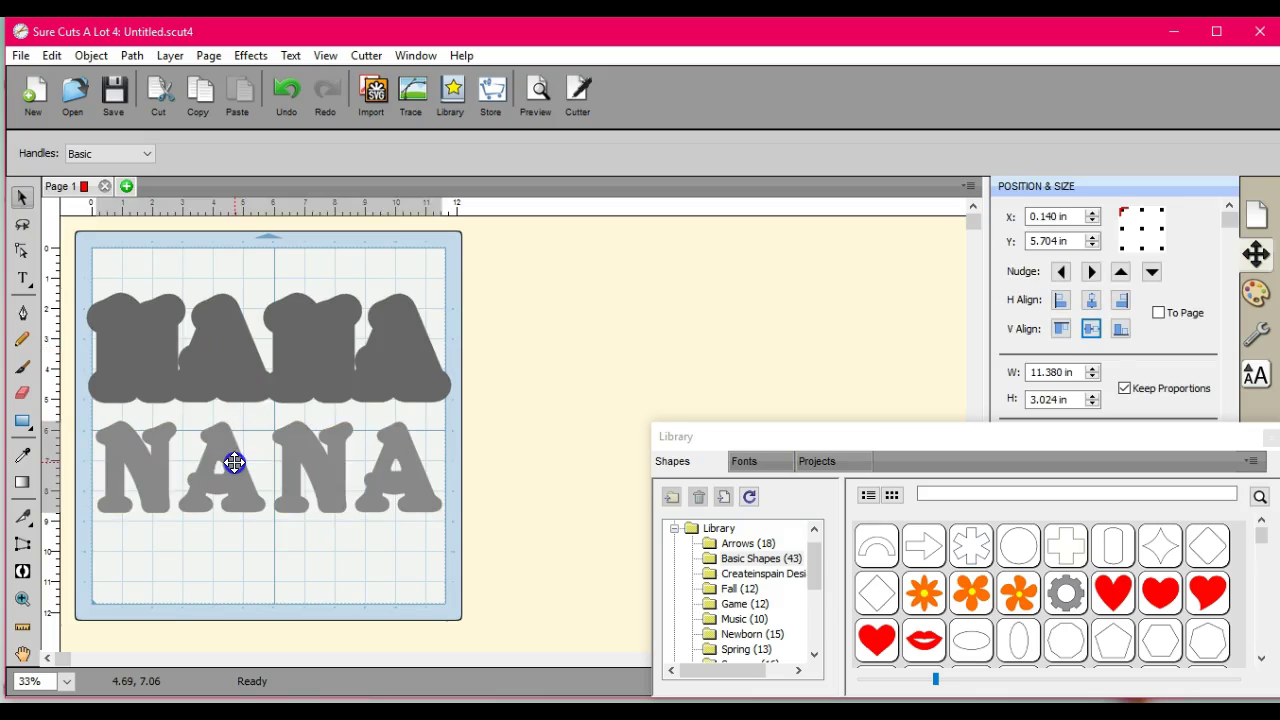
mouse_move(234, 462)
left_mouse_down()
mouse_move(223, 351)
mouse_move(229, 471)
left_mouse_up()
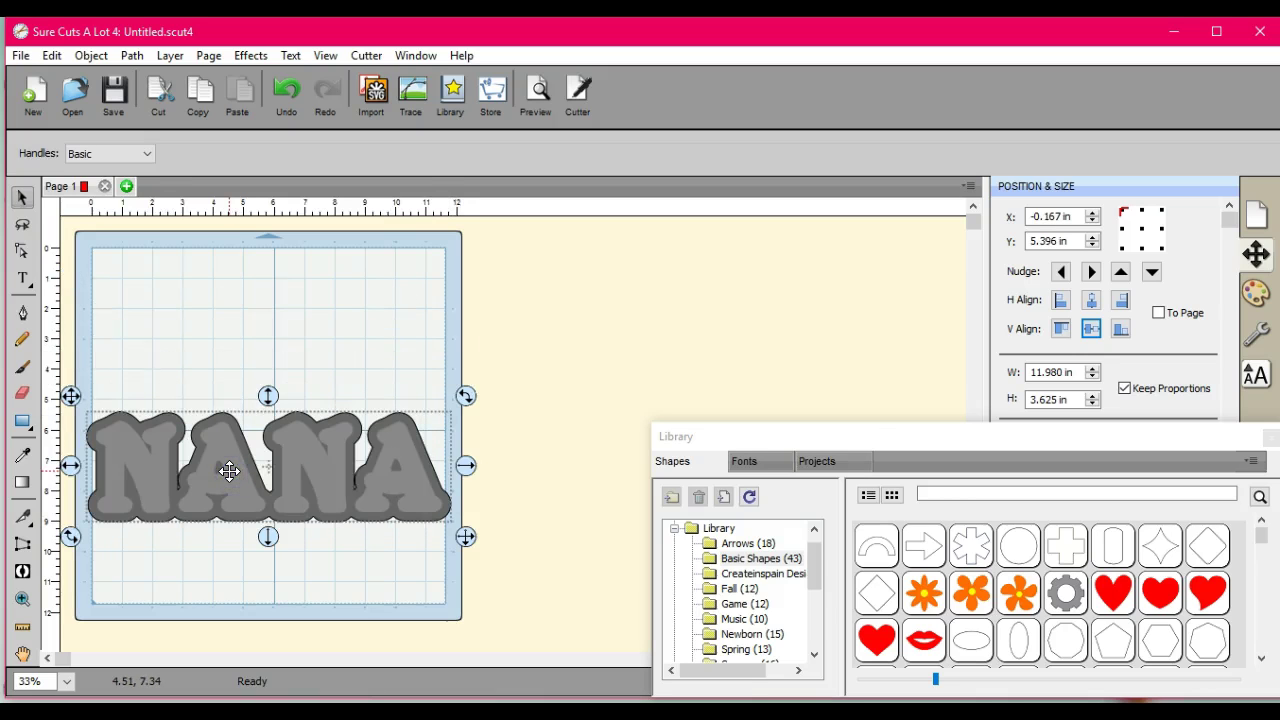
left_click(319, 633)
left_click(316, 459)
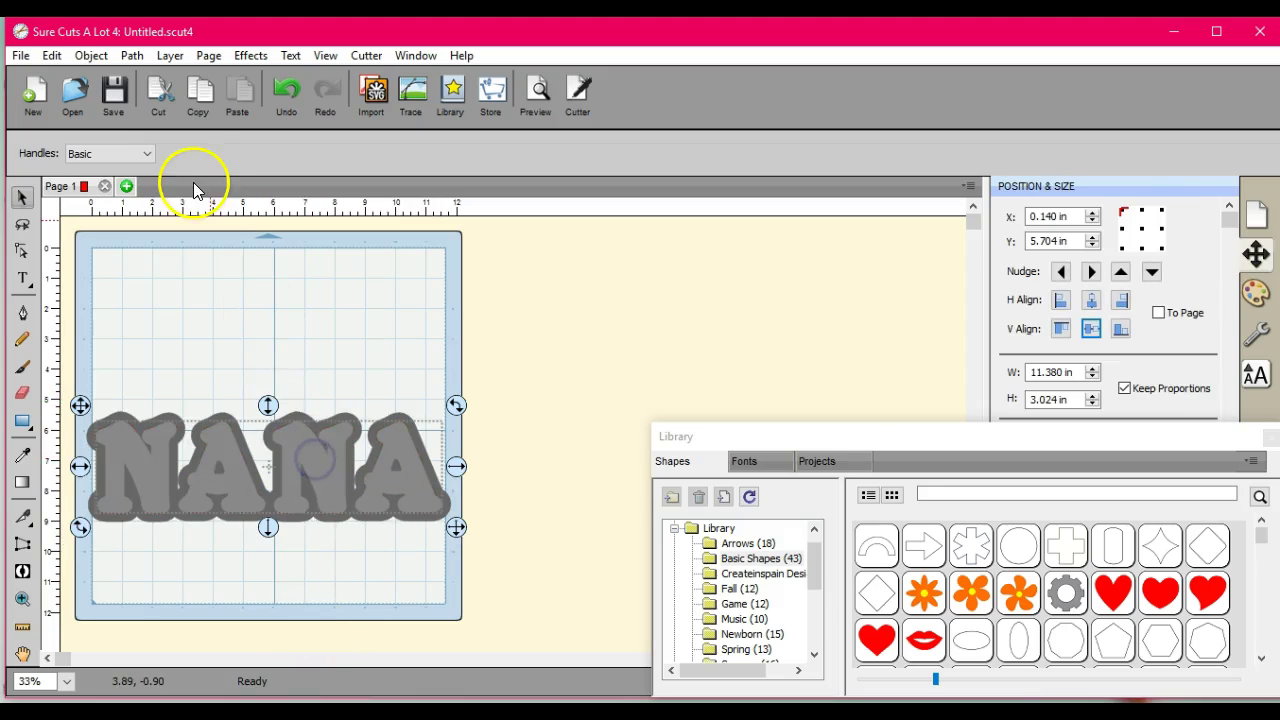
Duplicate the NANA design into 2 columns.
left_click(93, 58)
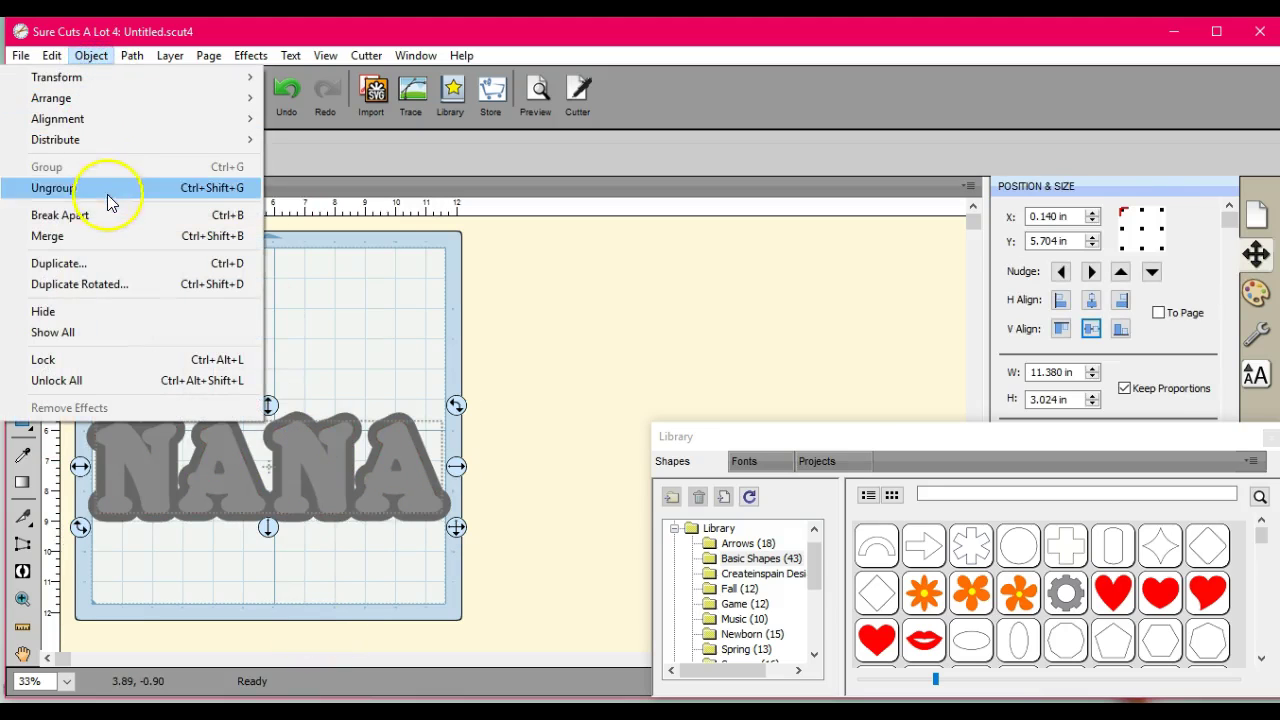
left_click(110, 263)
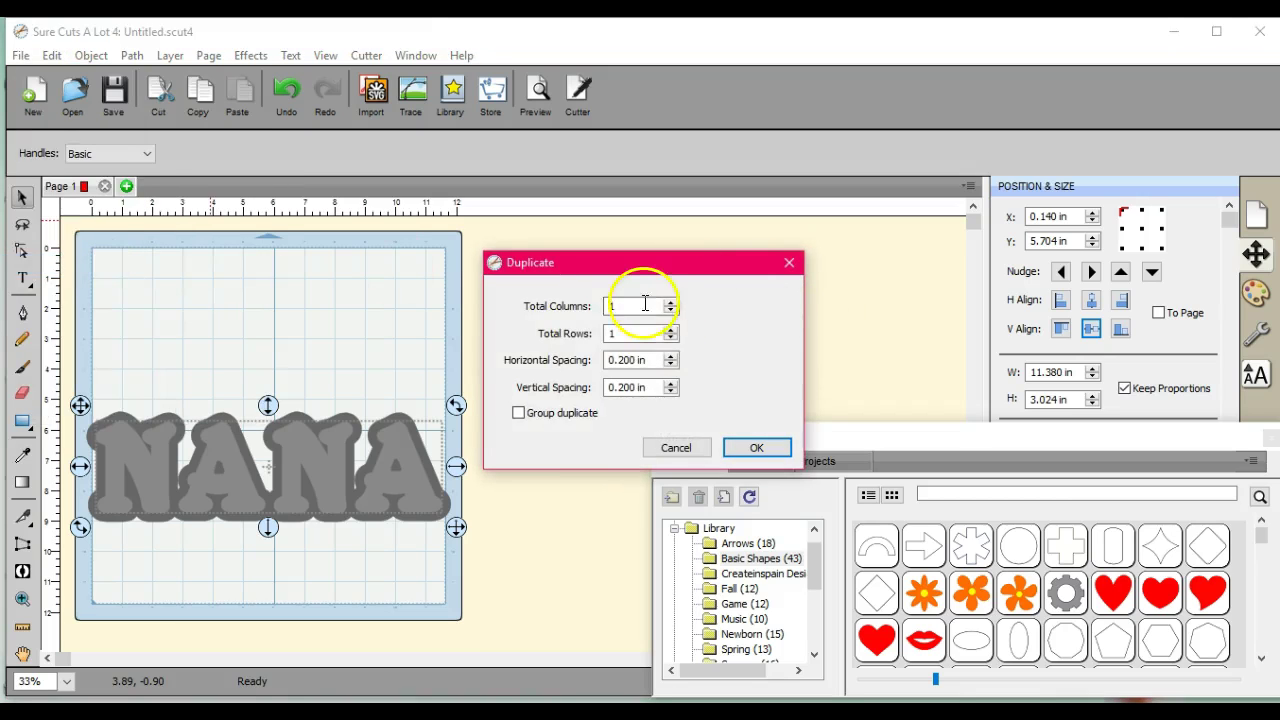
left_click(670, 301)
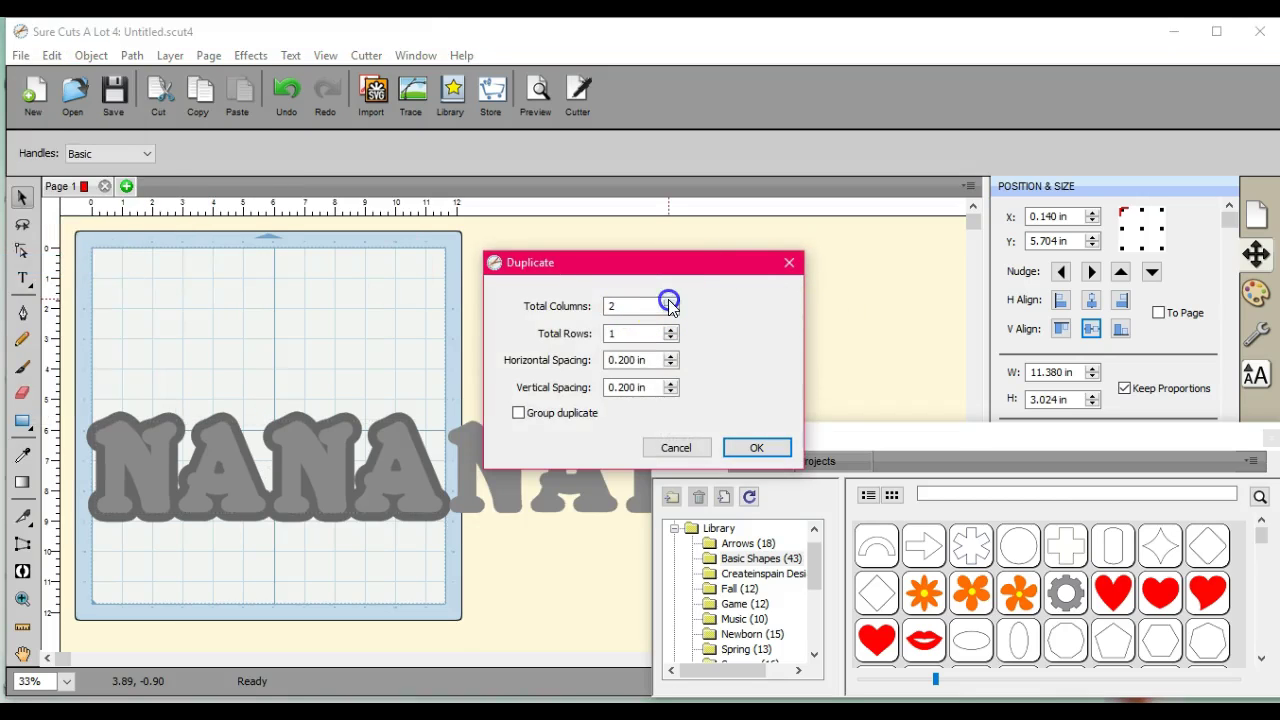
left_click(759, 448)
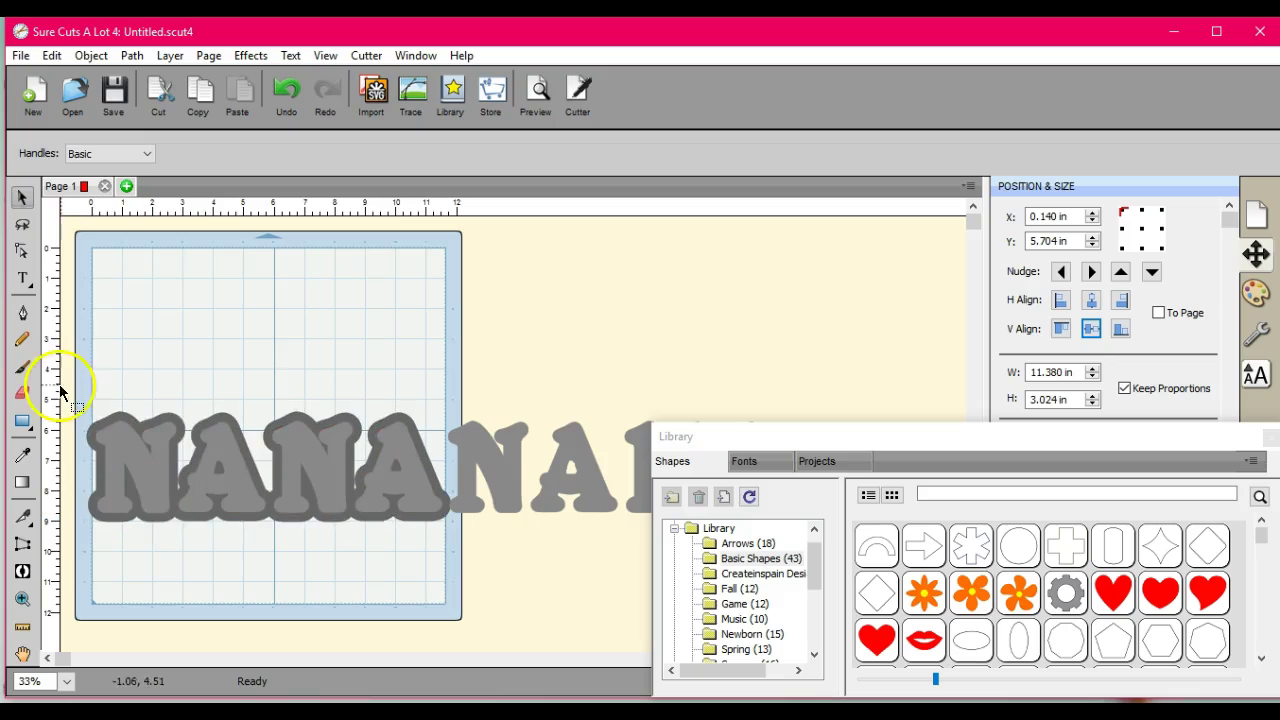
Apply Back Minus Front to the left NANA and move the hollow outline toward the mat top.
left_click_drag(66, 384, 458, 589)
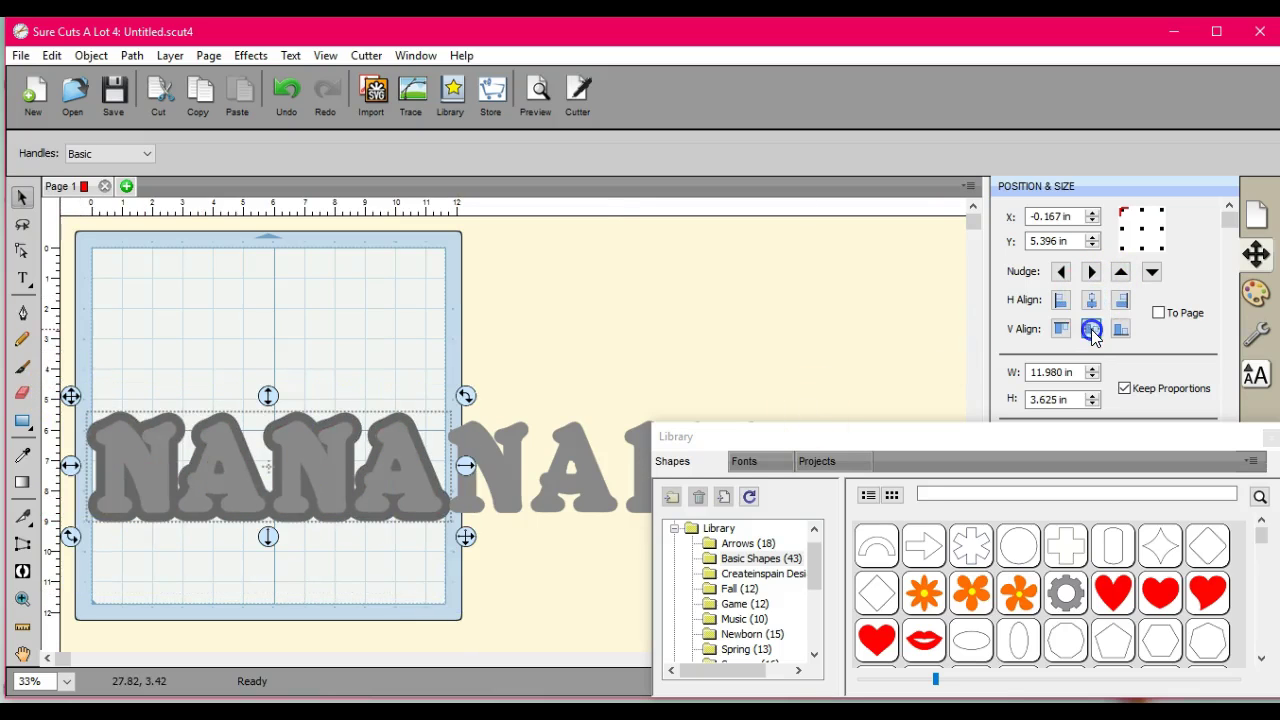
left_click(131, 55)
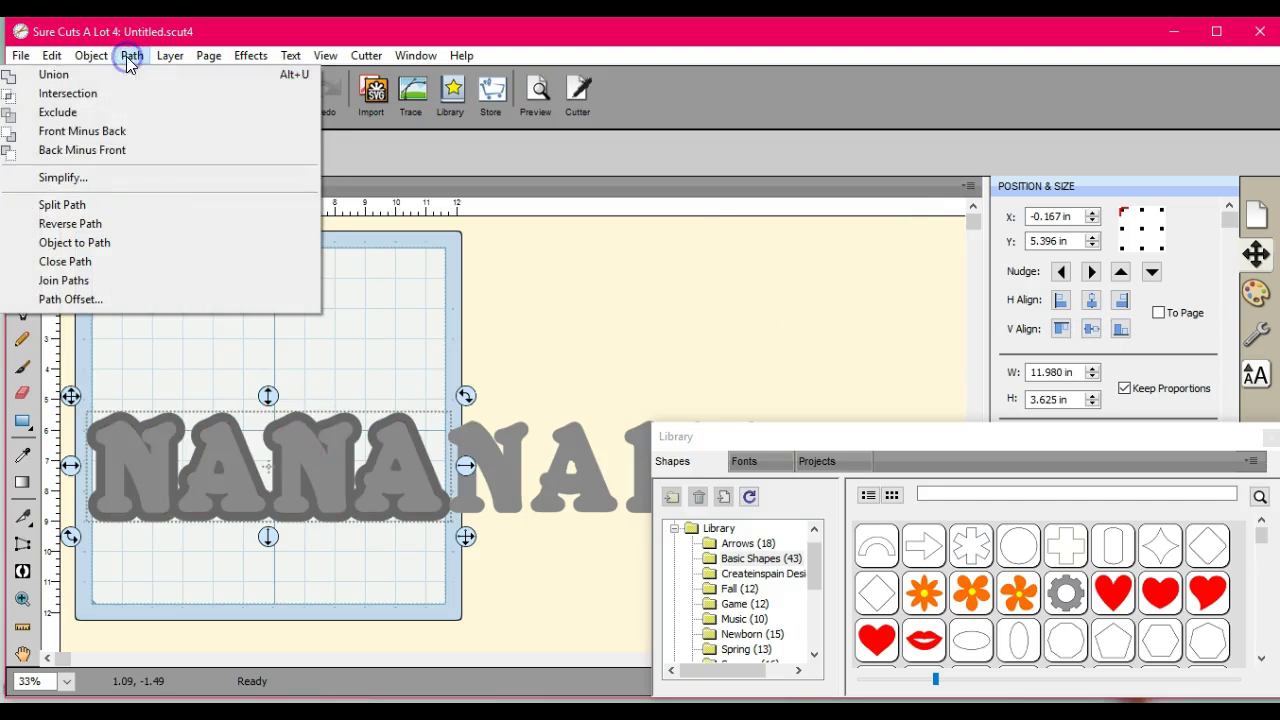
left_click(124, 152)
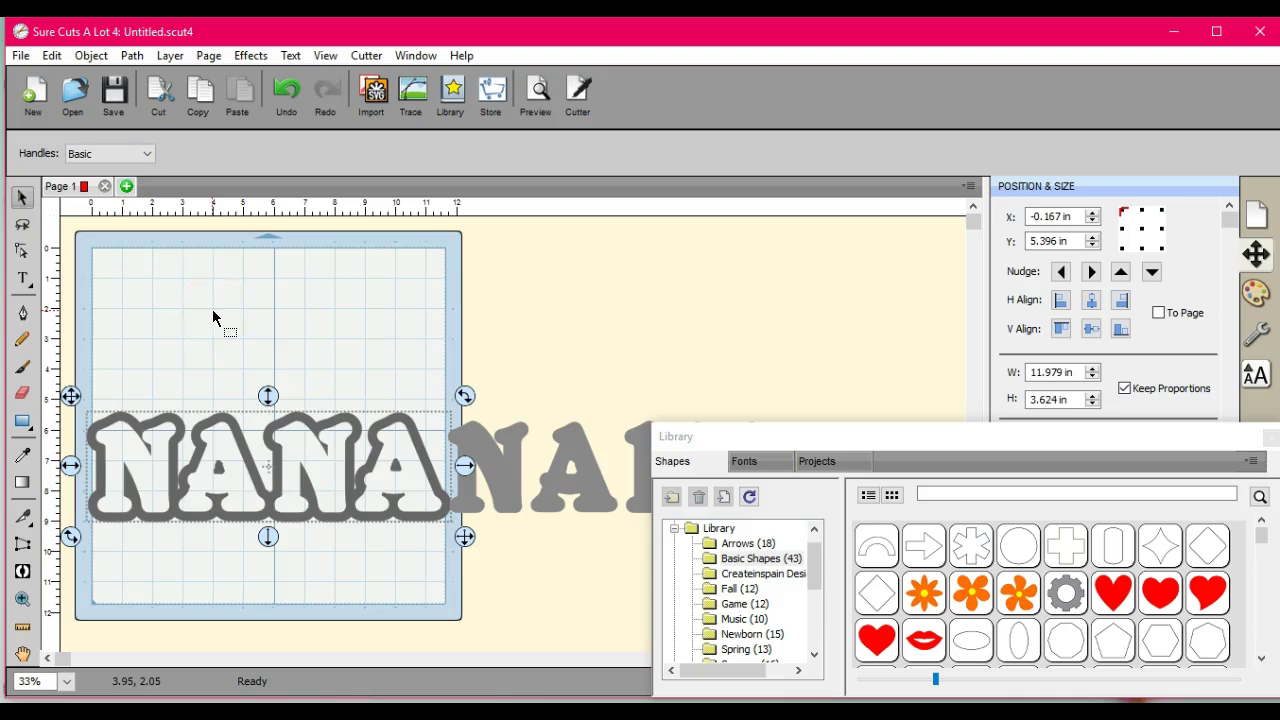
left_click_drag(240, 405, 264, 263)
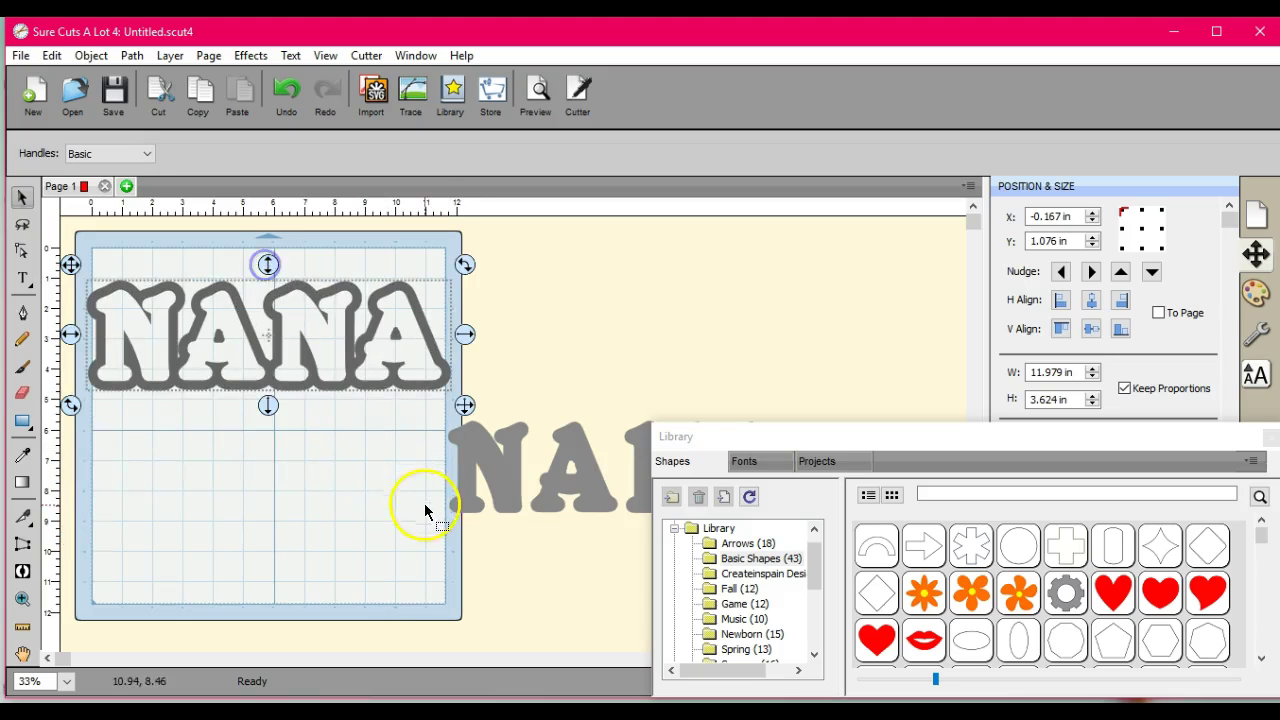
Place the spare NANA letters over the outline and nudge them right twice.
left_click_drag(502, 473, 148, 338)
left_click(175, 506)
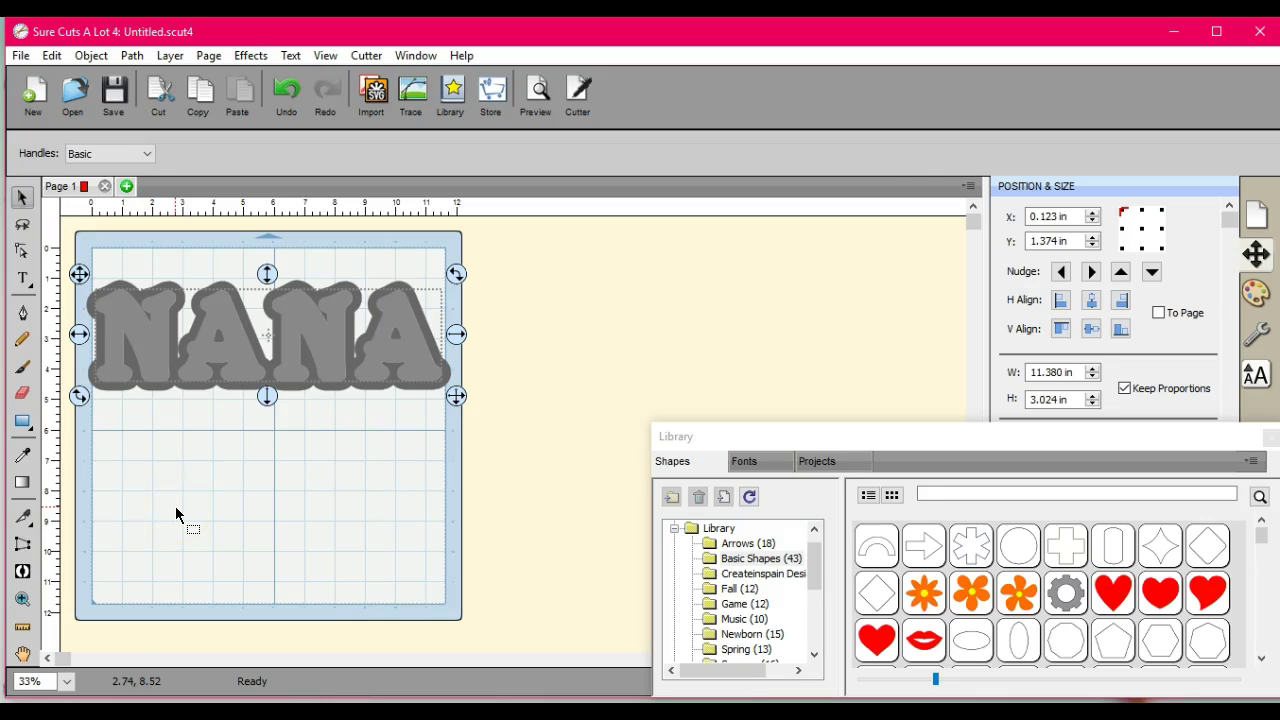
left_click(1090, 272)
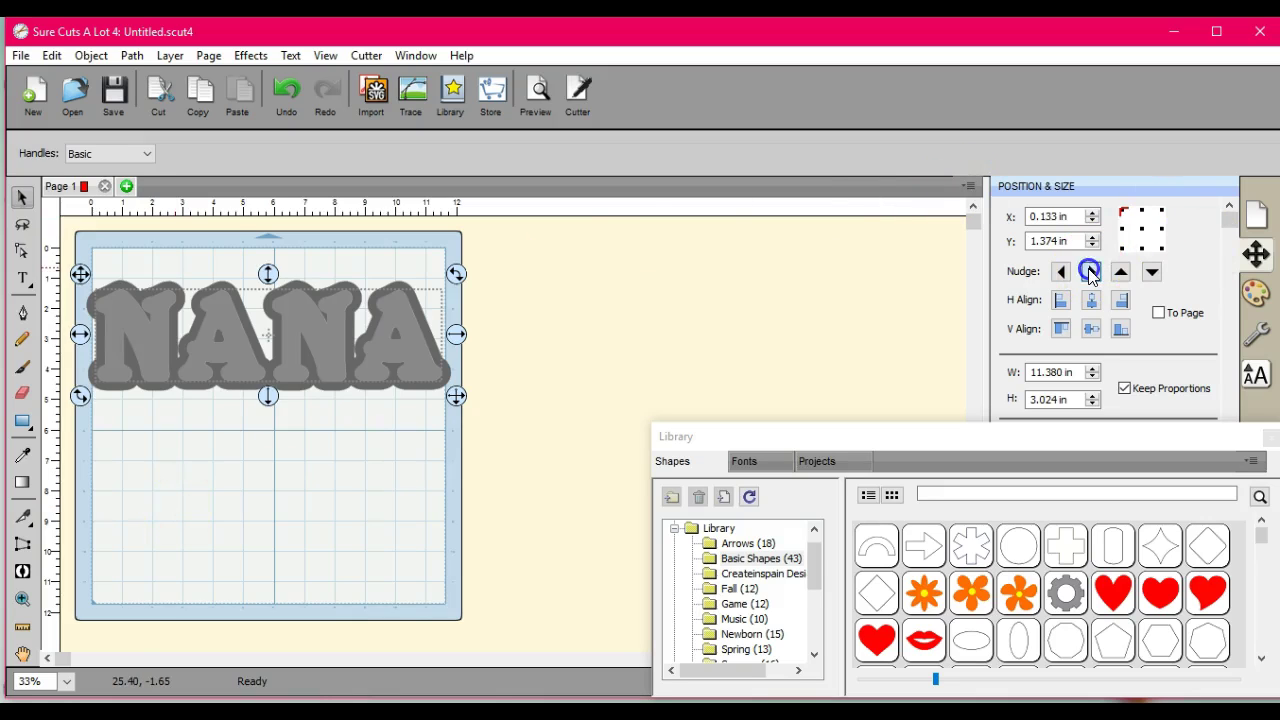
left_click(1090, 272)
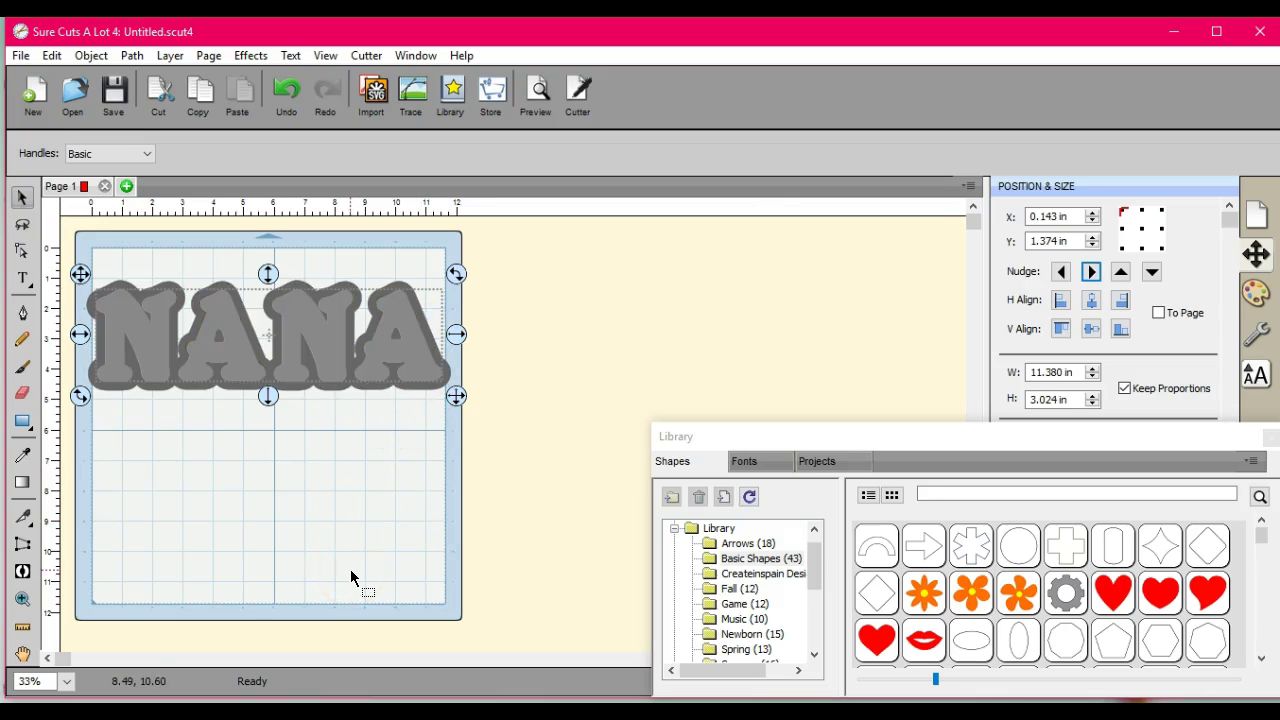
Move the hollow NANA outline down beneath the plain letters.
left_click(183, 428)
left_click_drag(263, 371, 274, 486)
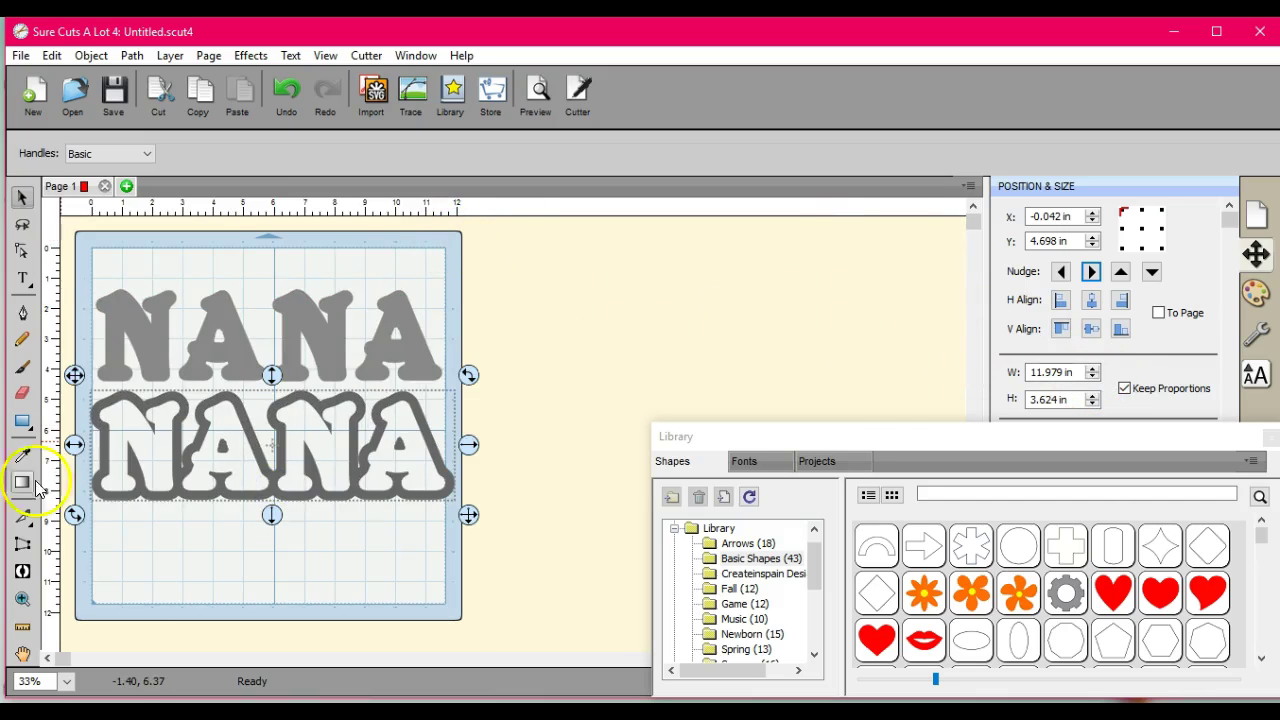
left_click_drag(262, 468, 258, 490)
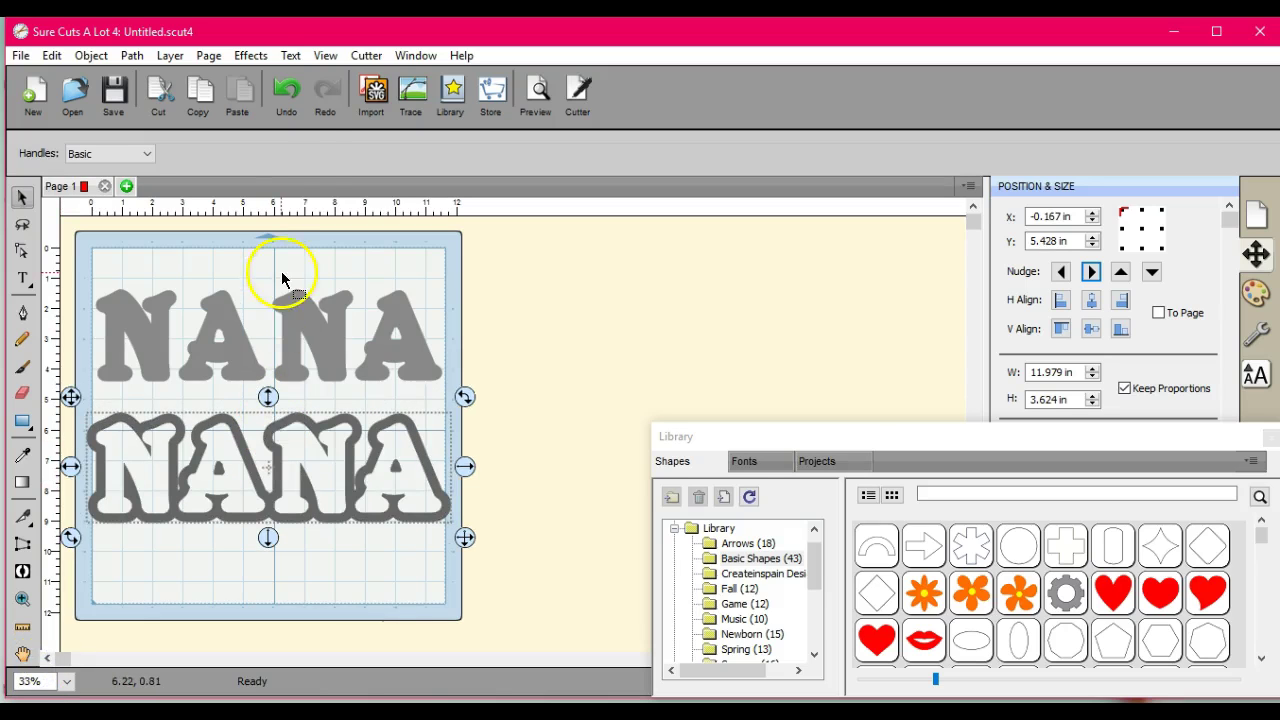
Add a 0.100 in Shadow Layer around the hollow NANA outline and move it aside.
left_click(251, 56)
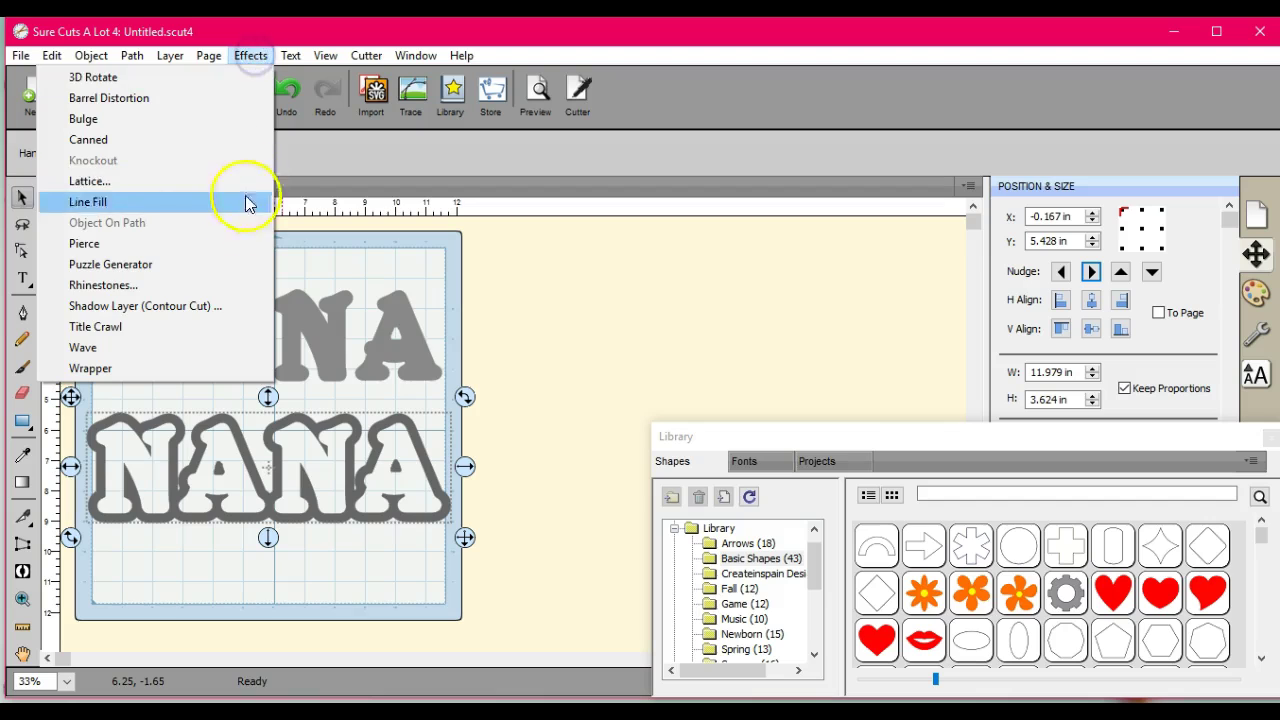
left_click(234, 306)
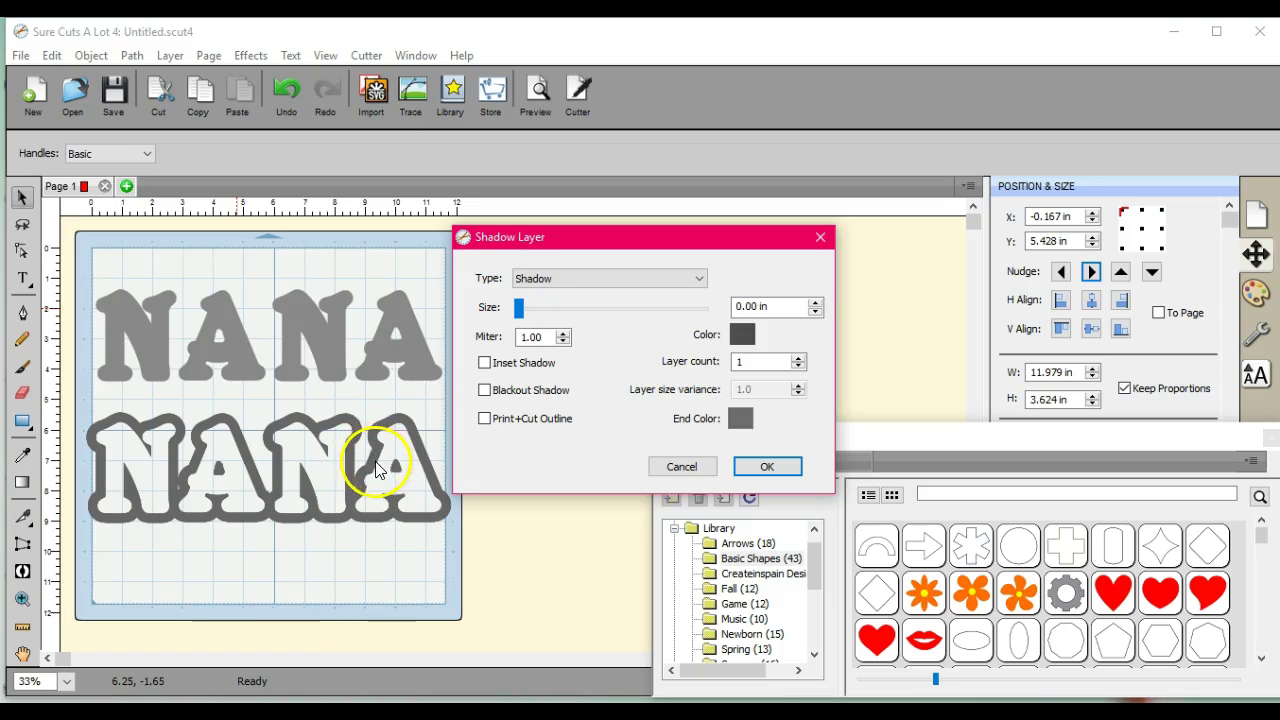
left_click(815, 302)
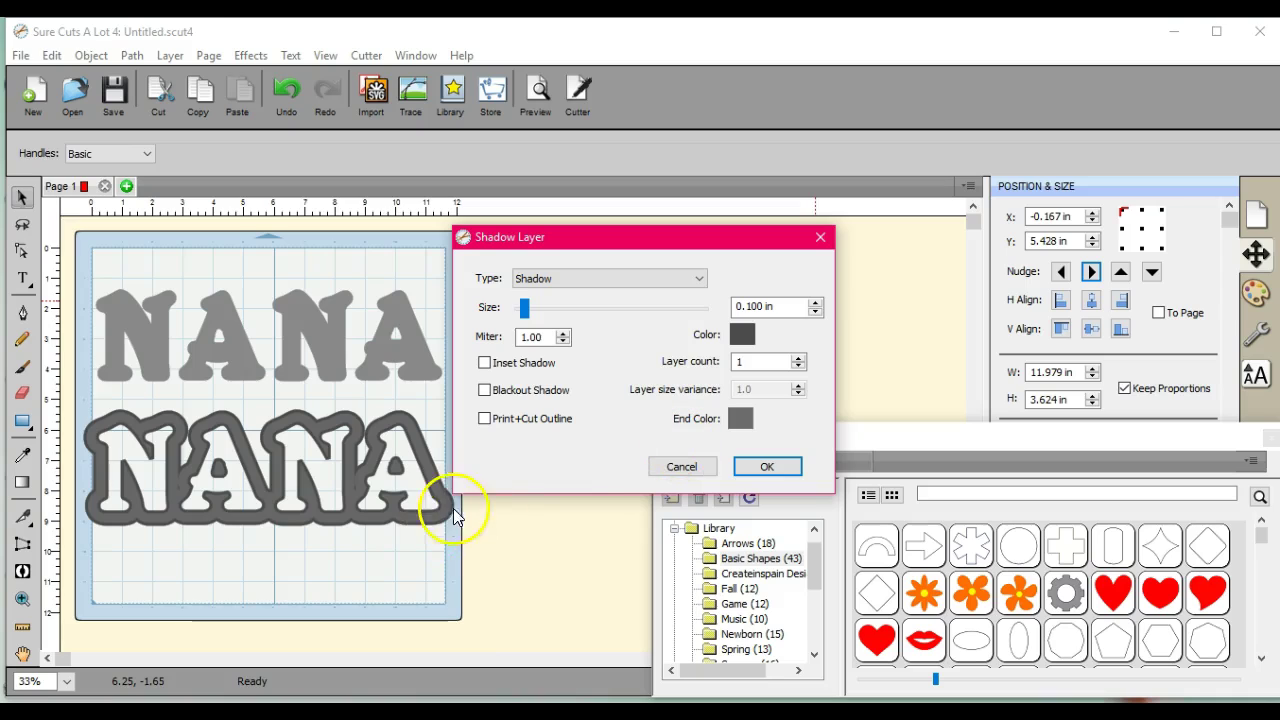
left_click(762, 468)
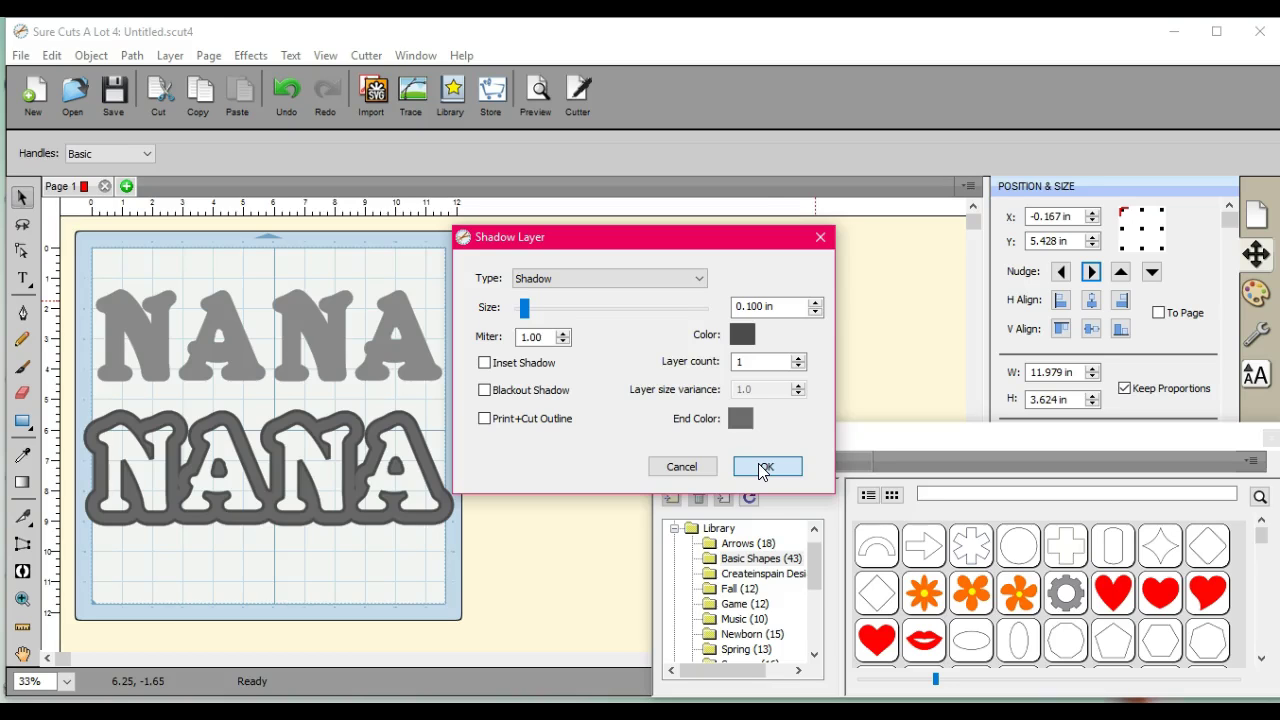
left_click(763, 467)
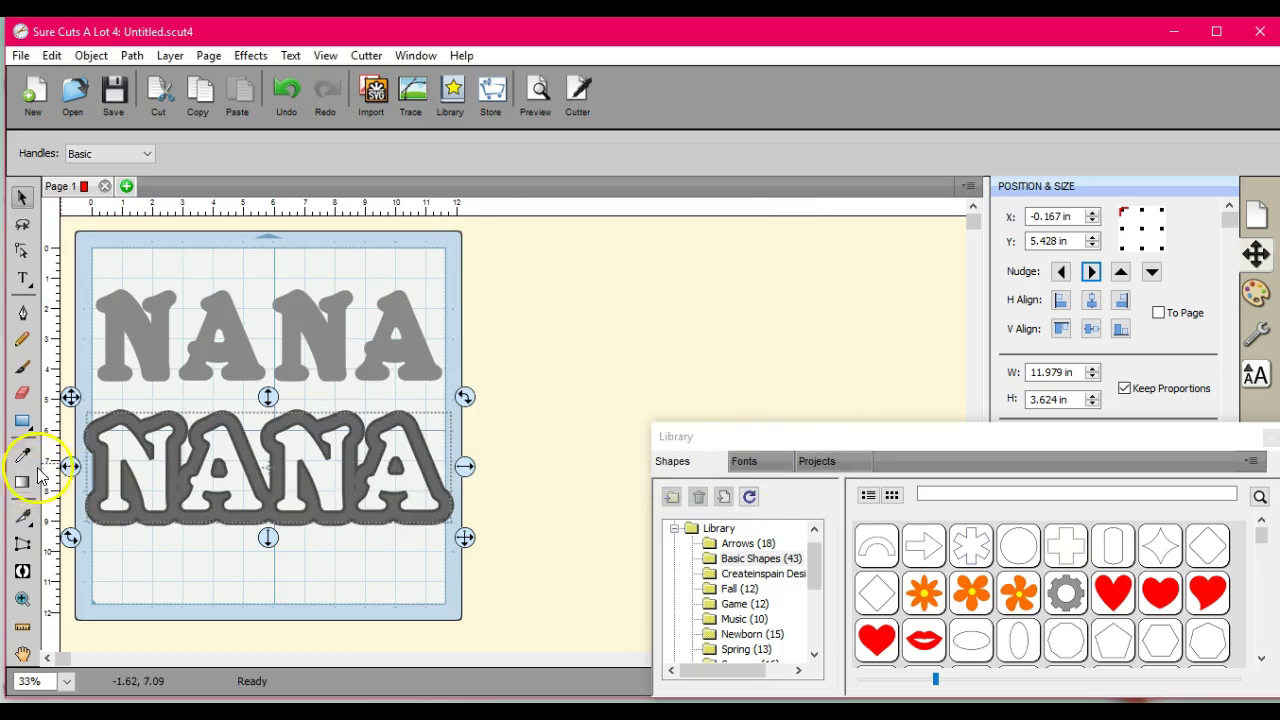
left_click_drag(66, 462, 487, 496)
Stack the dark shadow outline onto the top NANA letters.
left_click_drag(316, 461, 301, 344)
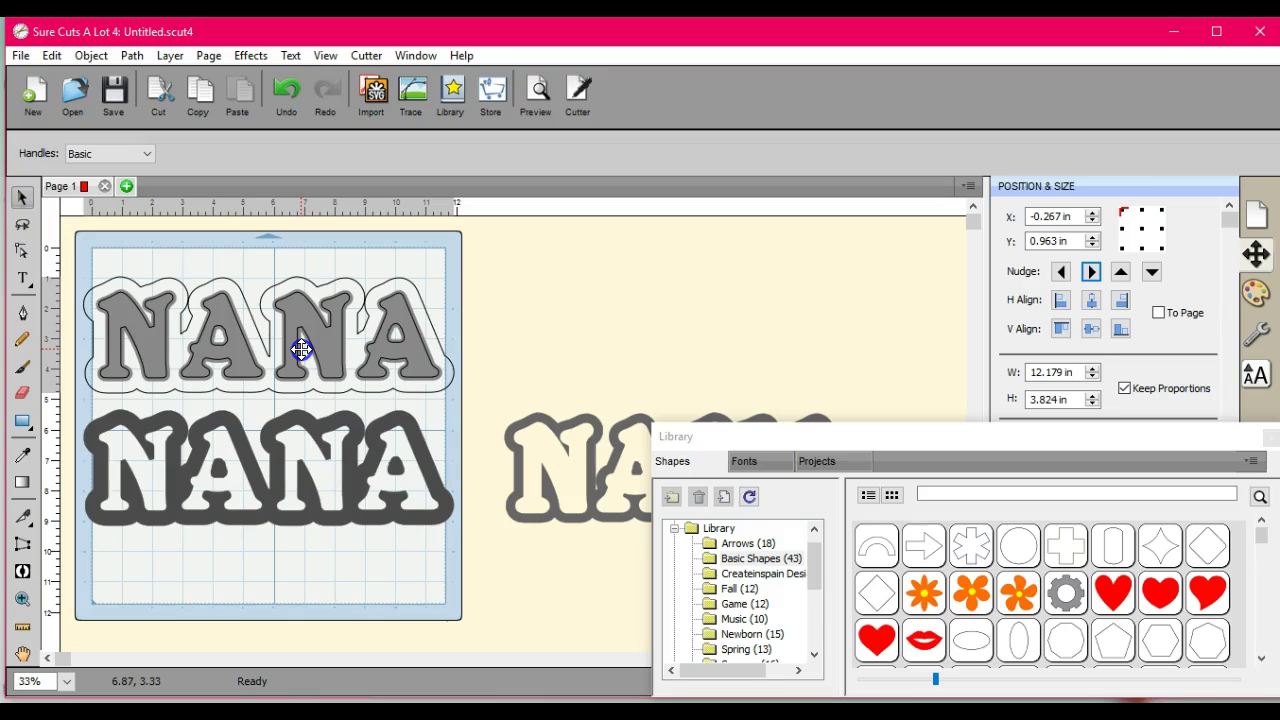
left_click_drag(301, 349, 301, 349)
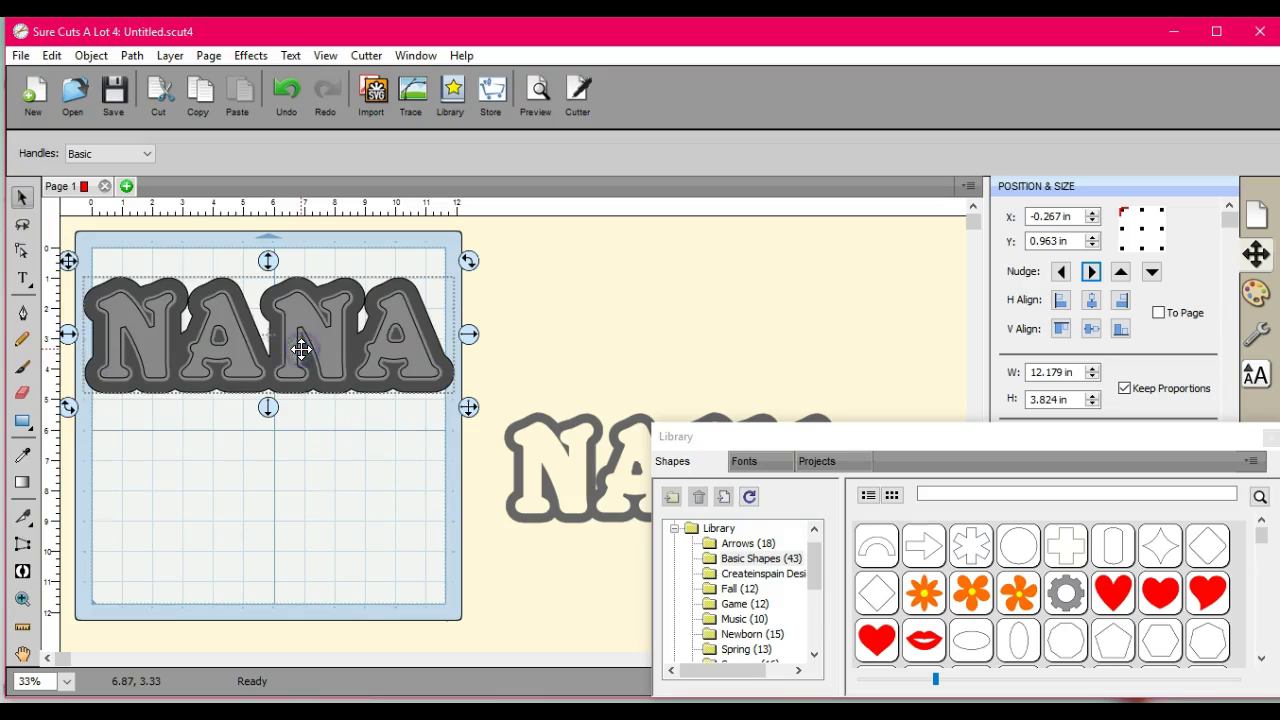
left_click(398, 520)
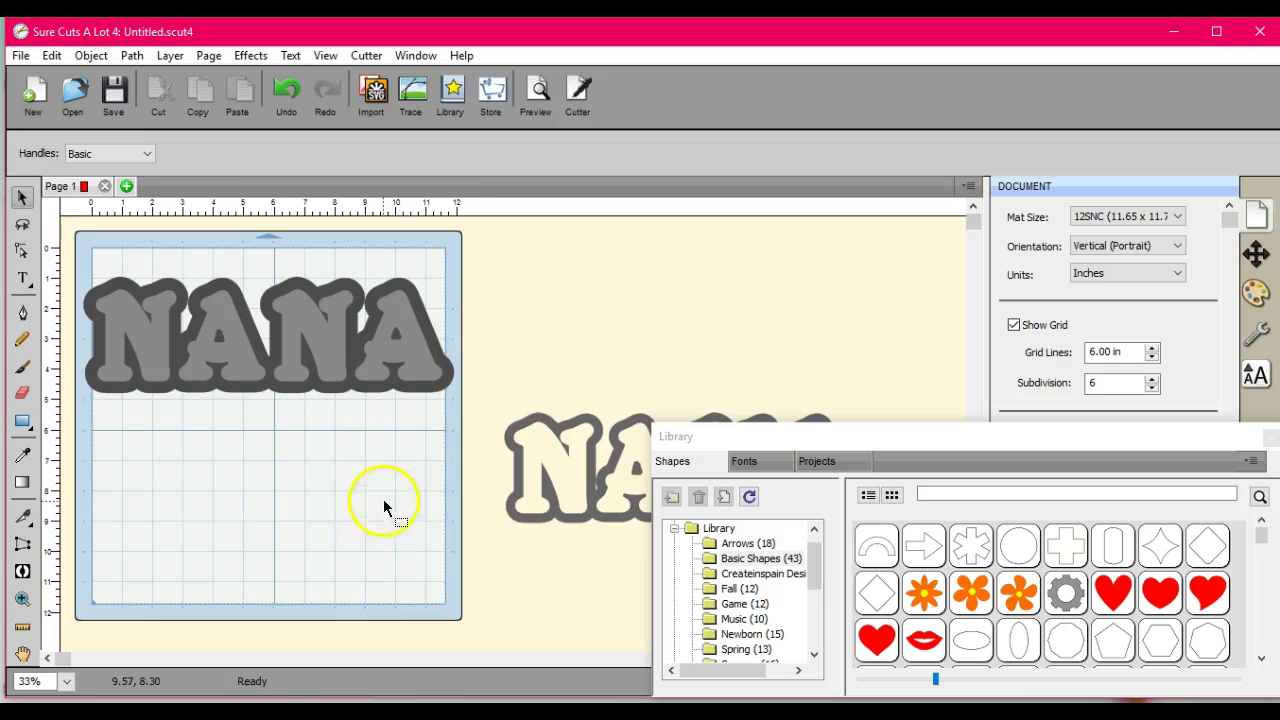
Move the outlined NANA copy off the page to the upper right and drop the grey NANA onto the mat's lower half.
left_click(552, 495)
left_click_drag(552, 495, 178, 555)
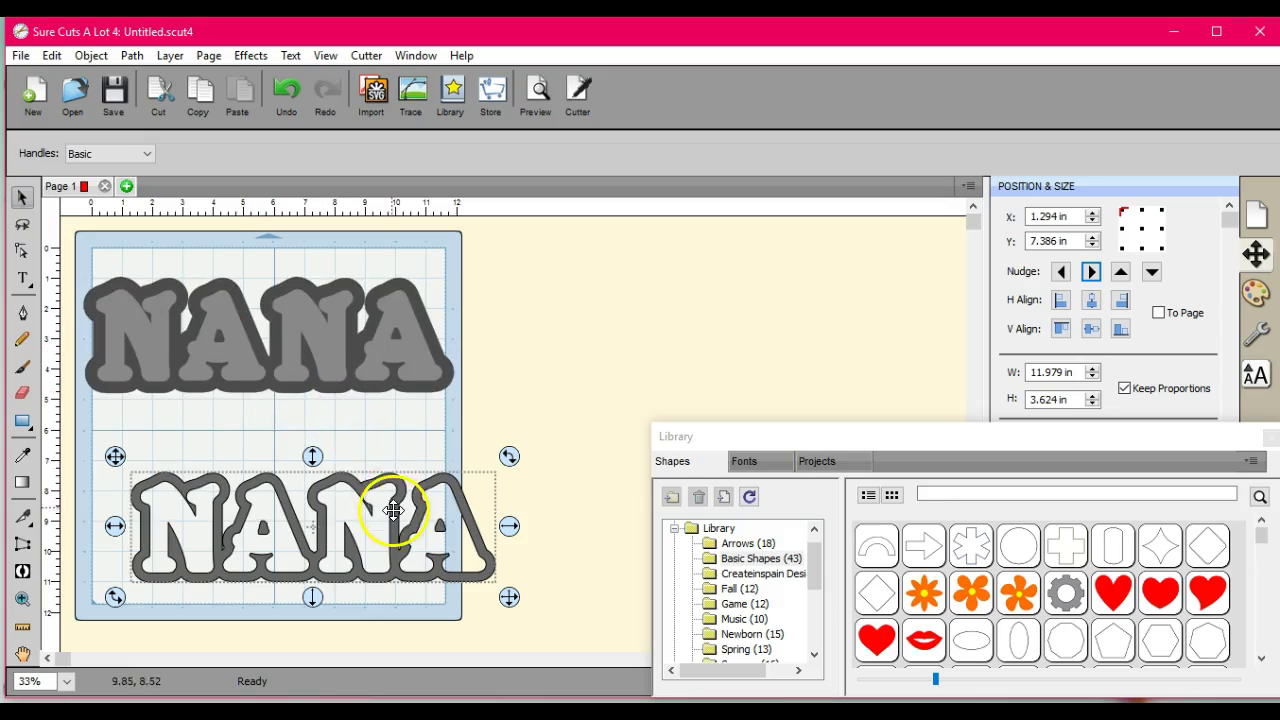
left_click_drag(378, 483, 777, 240)
left_click(320, 314)
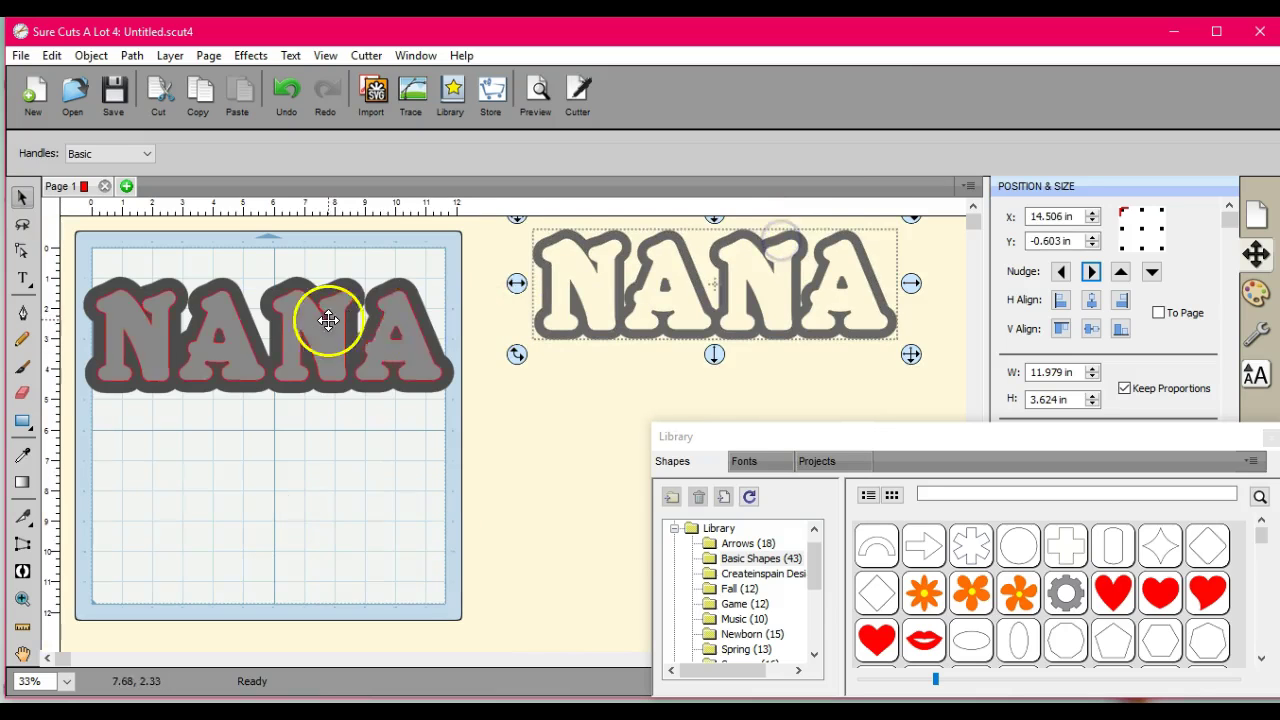
left_click_drag(314, 331, 313, 492)
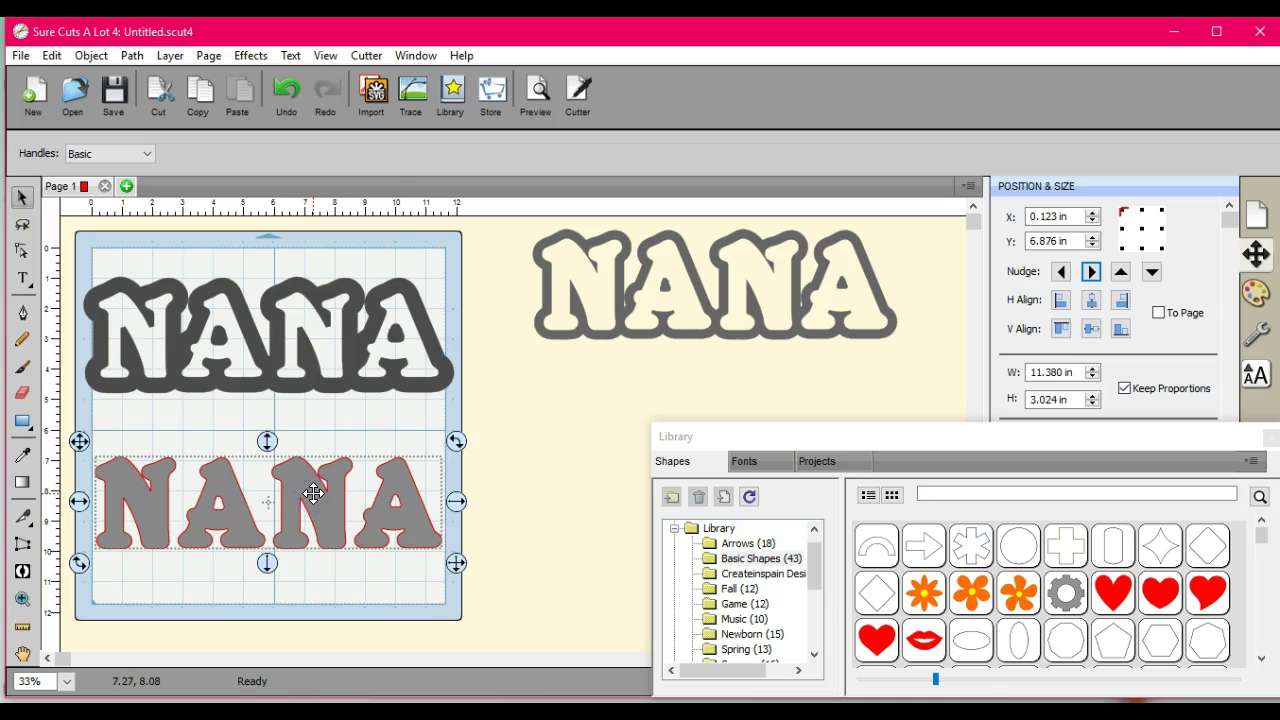
Add a Shadow Layer to the grey NANA, enlarging the shadow size to about 0.100 in.
left_click(250, 56)
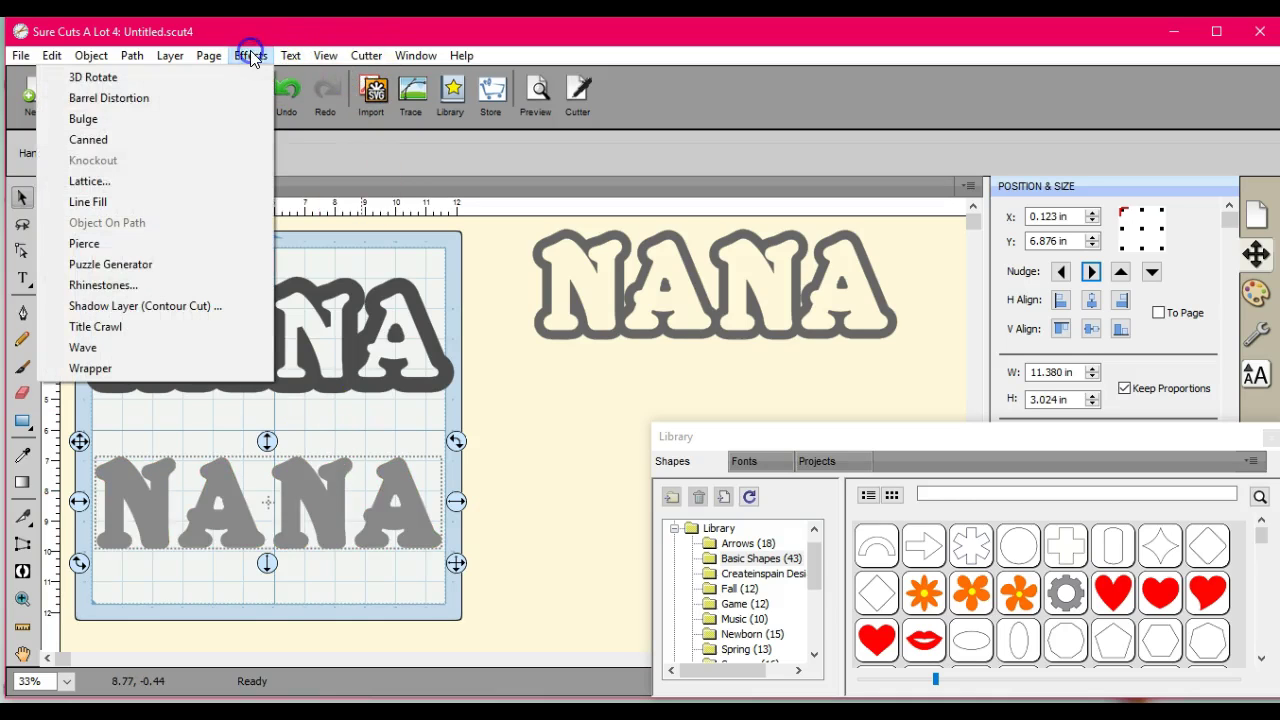
left_click(224, 302)
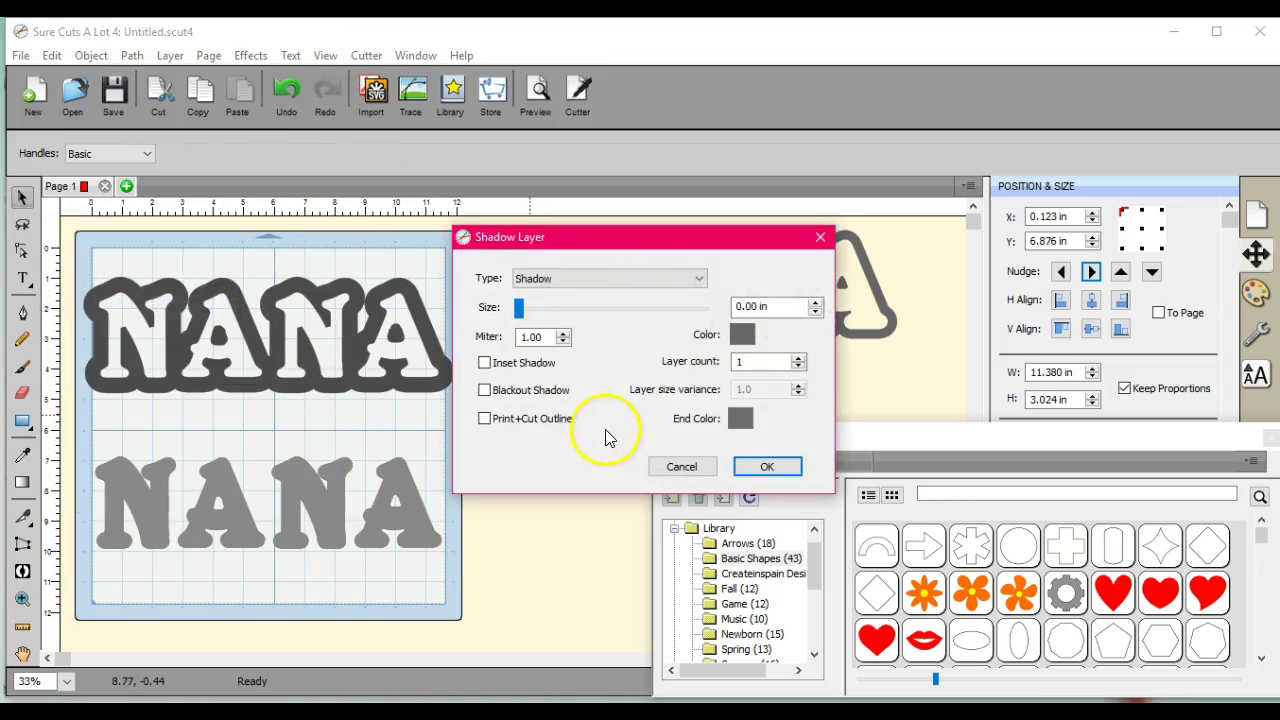
left_click(817, 303)
left_click(817, 302)
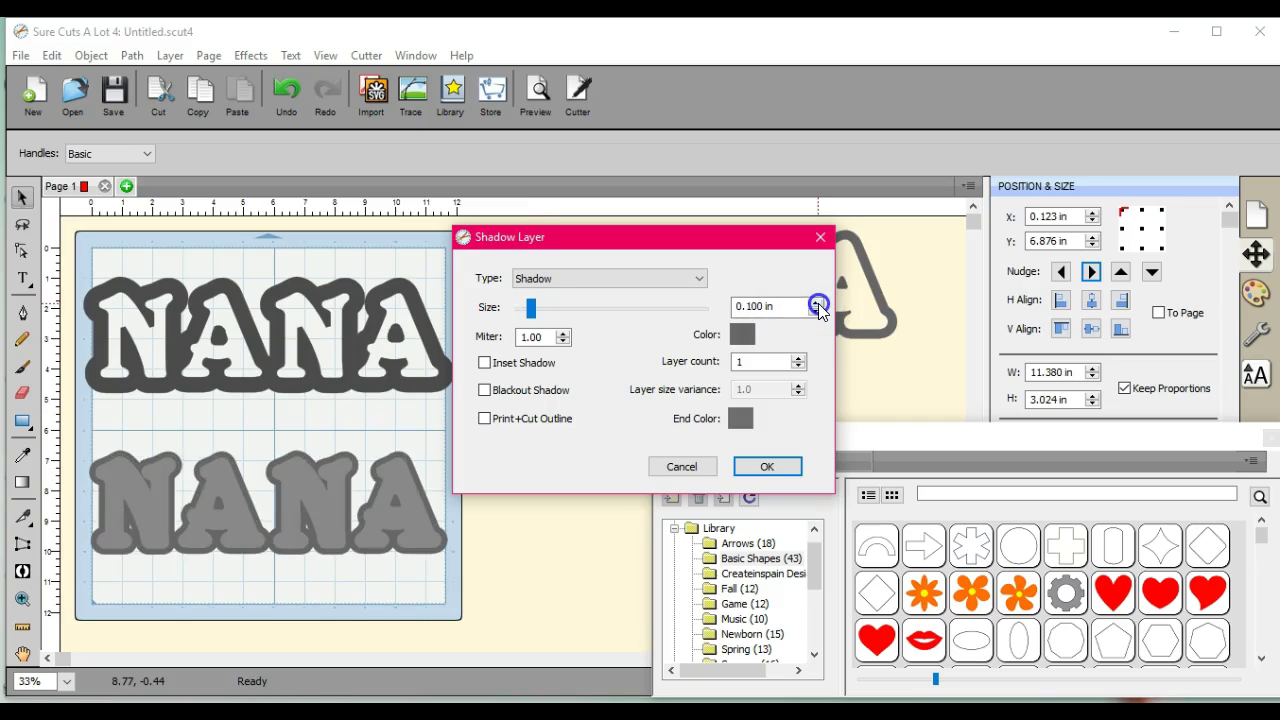
left_click(776, 470)
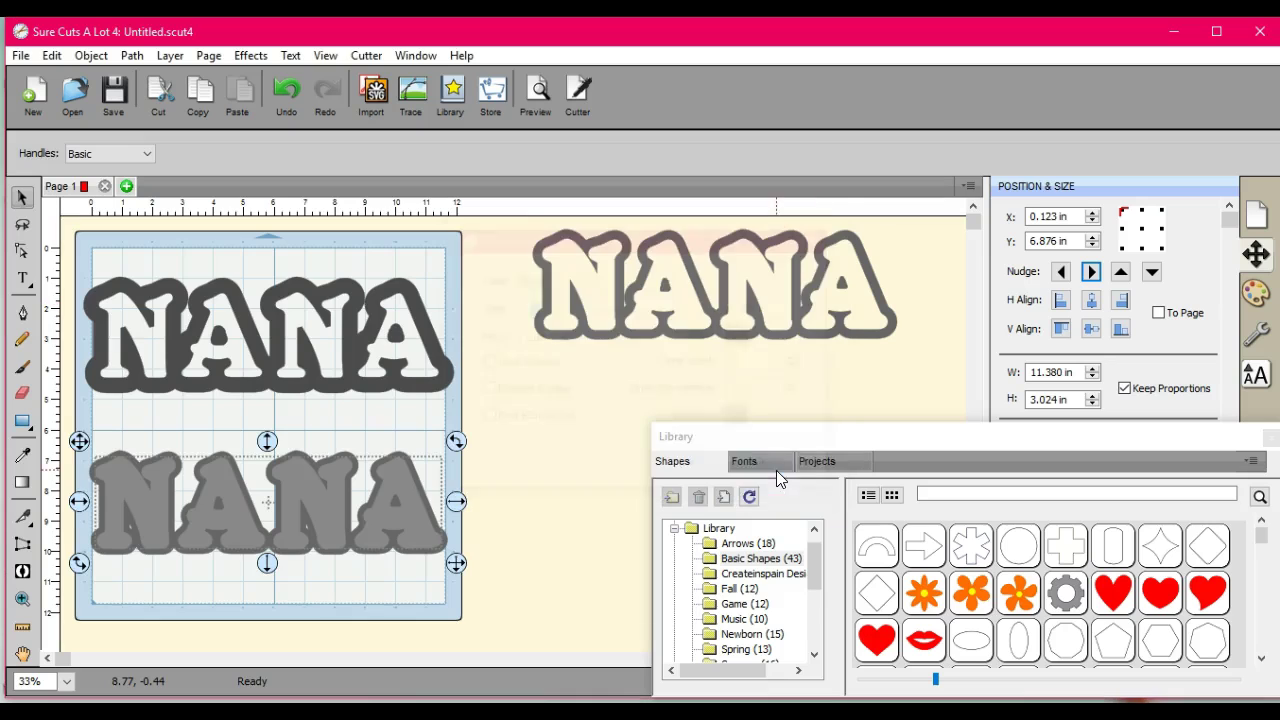
Duplicate the grey NANA with Object > Duplicate set to 2 columns.
left_click(91, 55)
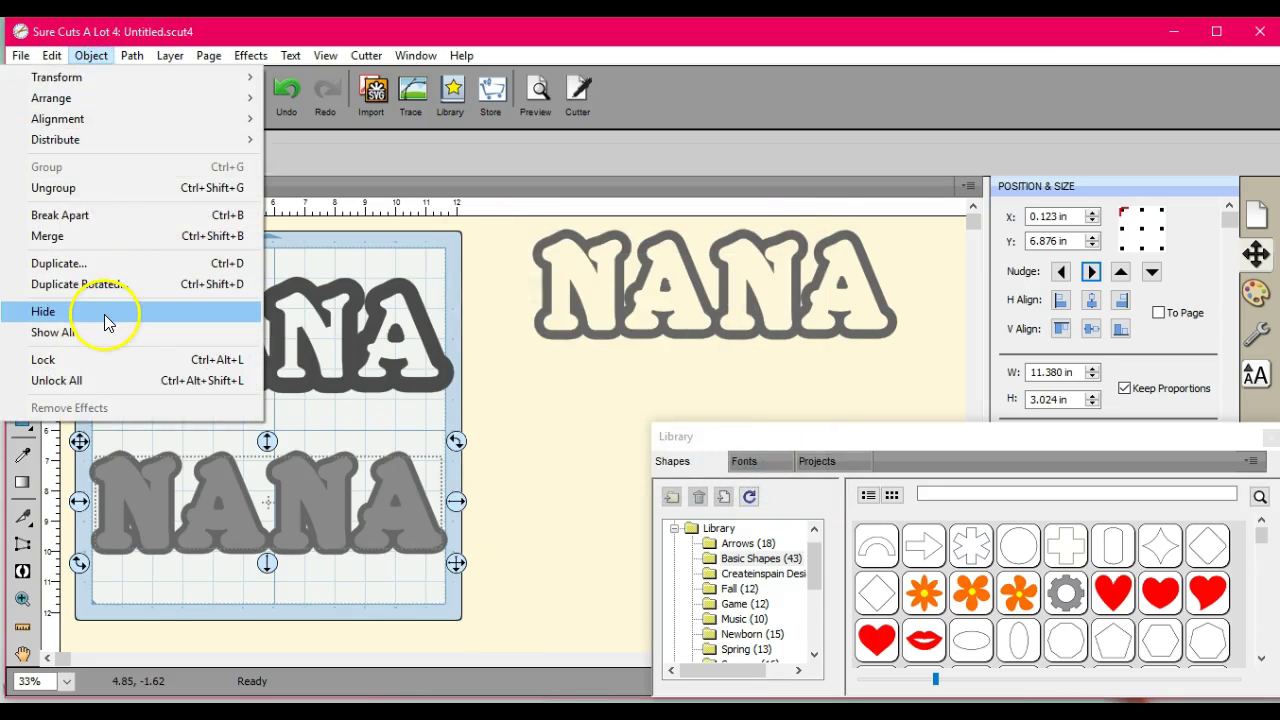
left_click(104, 264)
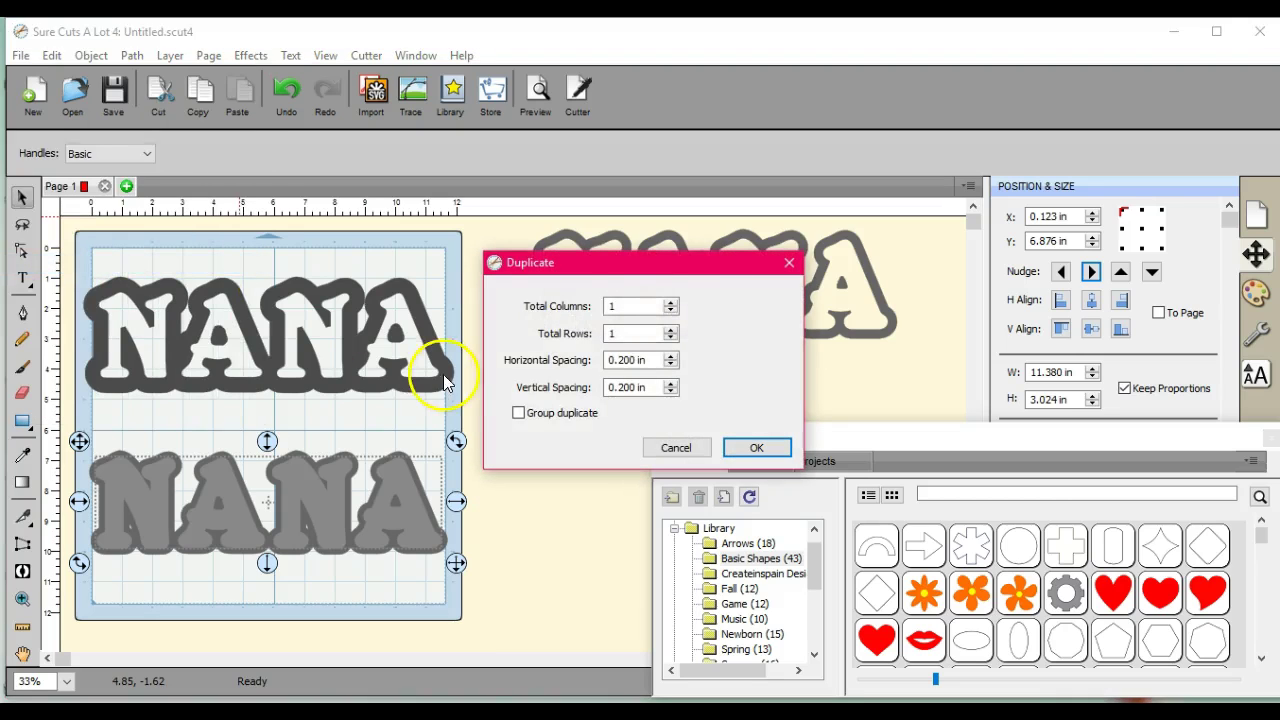
left_click(671, 301)
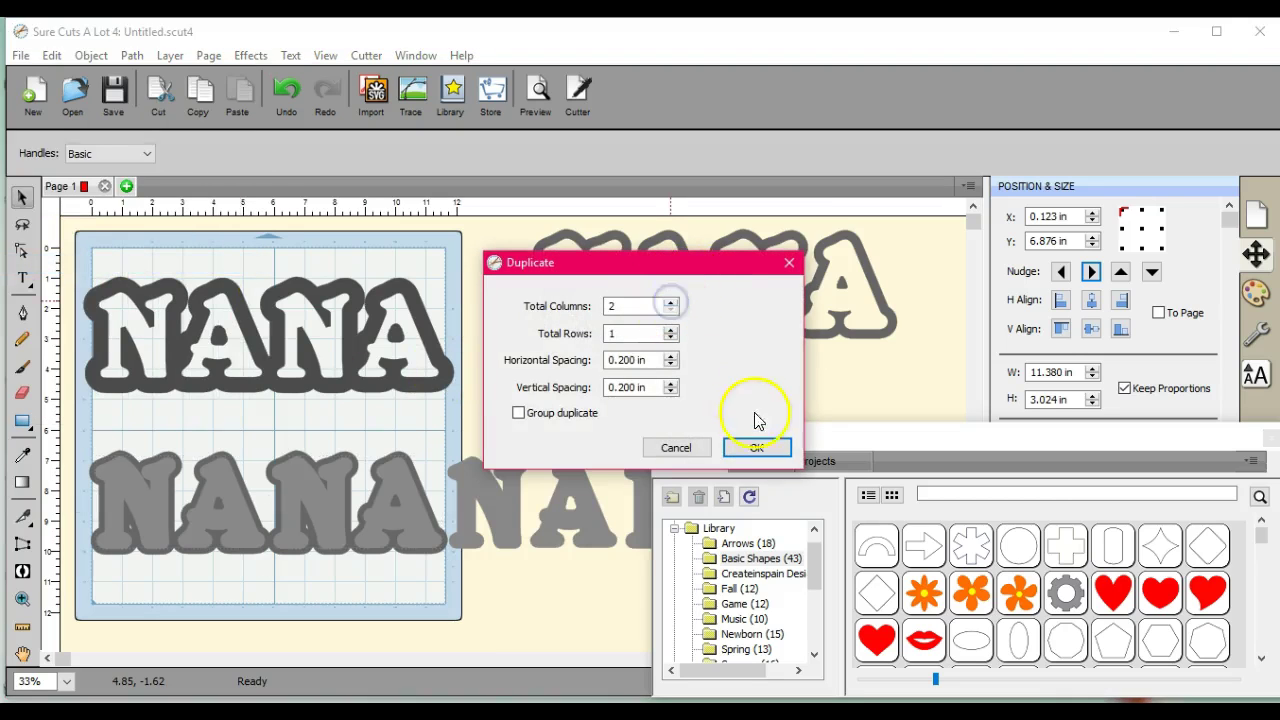
left_click(757, 447)
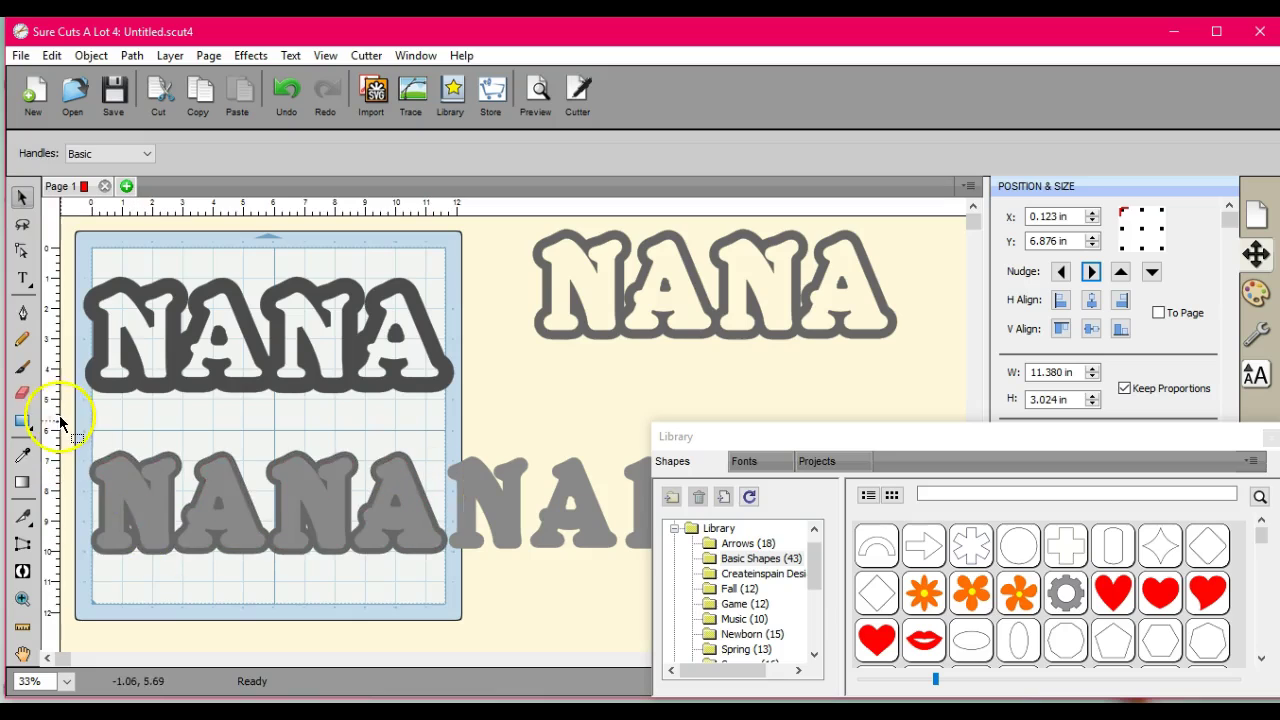
Cut the lower NANA out of its shadow with Path > Back Minus Front.
left_click_drag(67, 428, 454, 595)
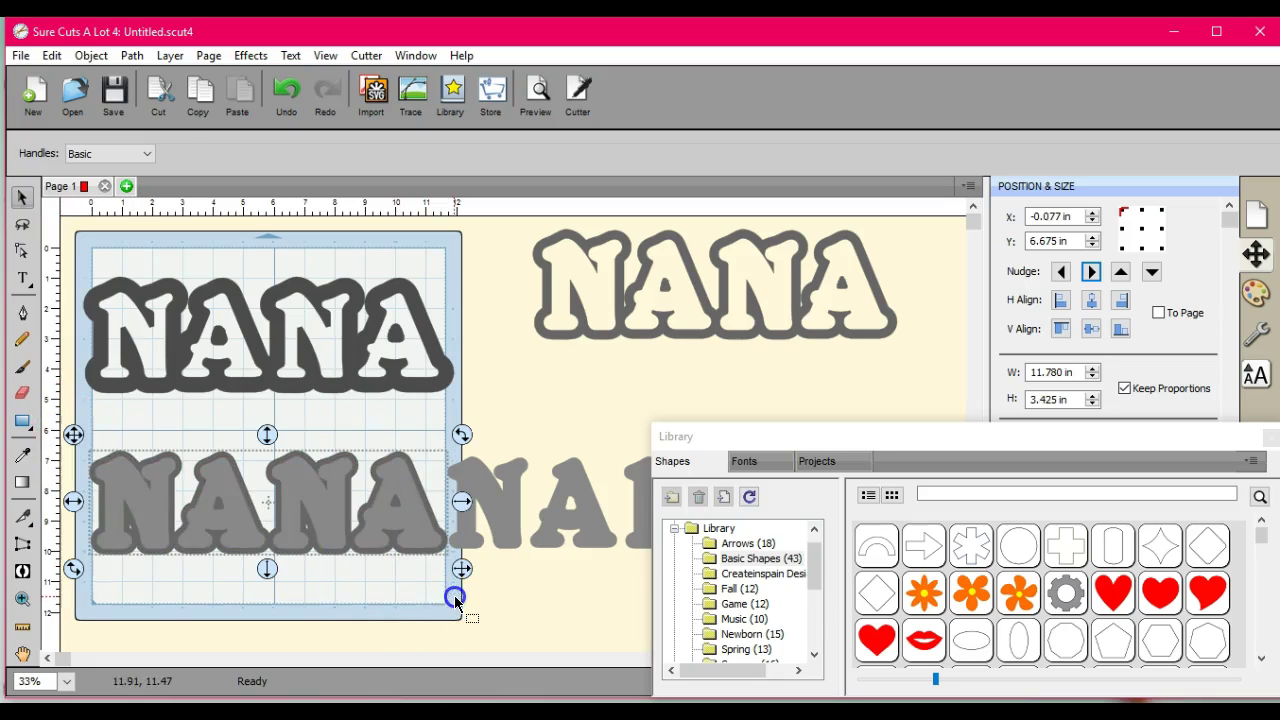
left_click(137, 58)
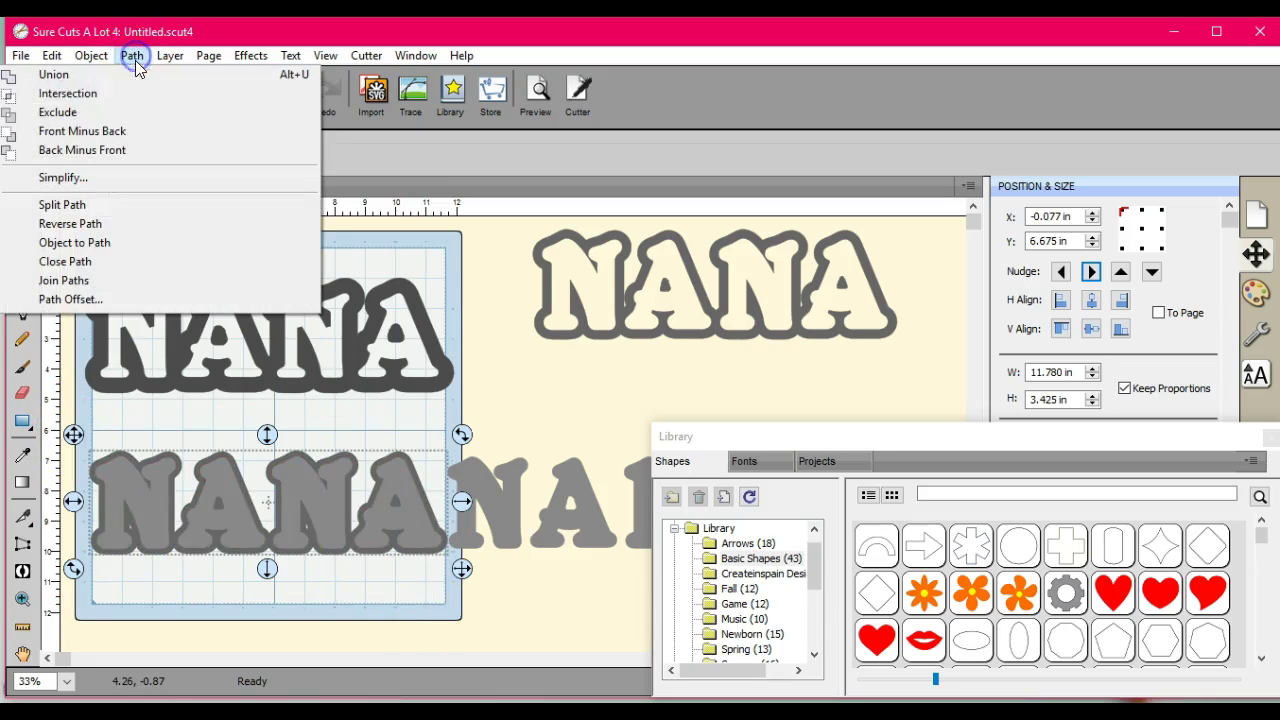
left_click(130, 150)
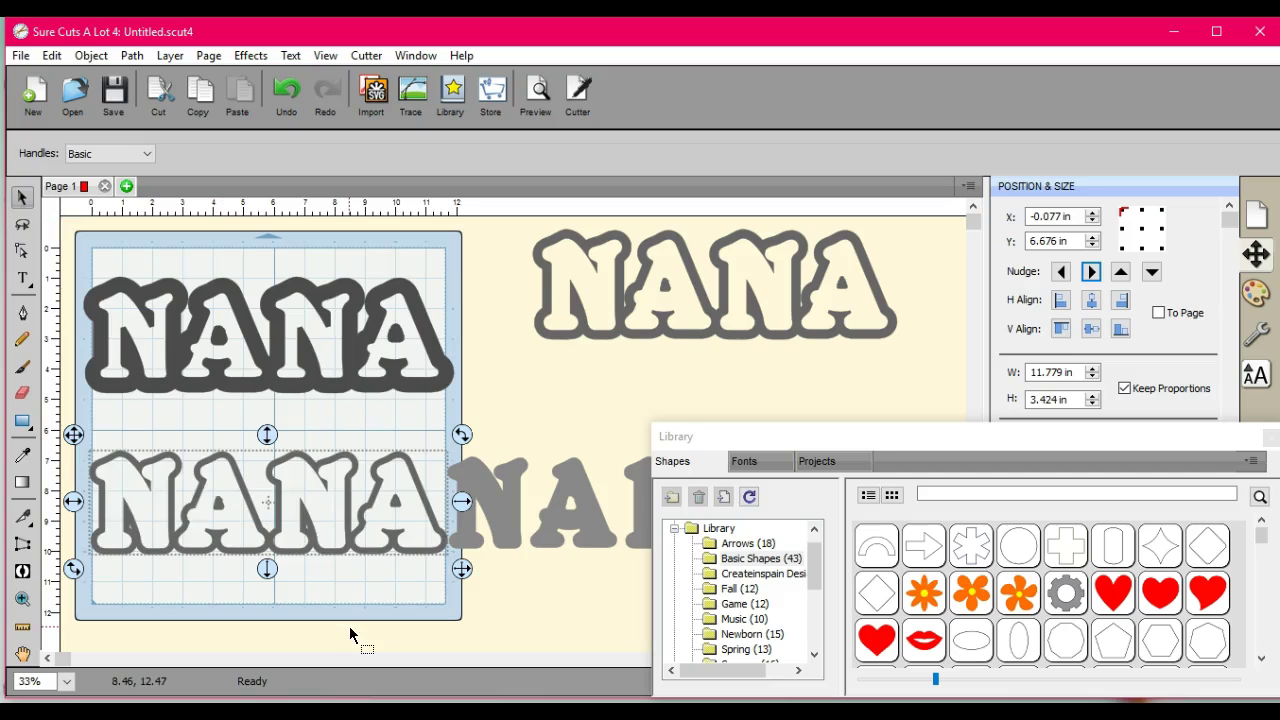
Add a 0.100 in Shadow Layer to the lower NANA.
left_click(251, 55)
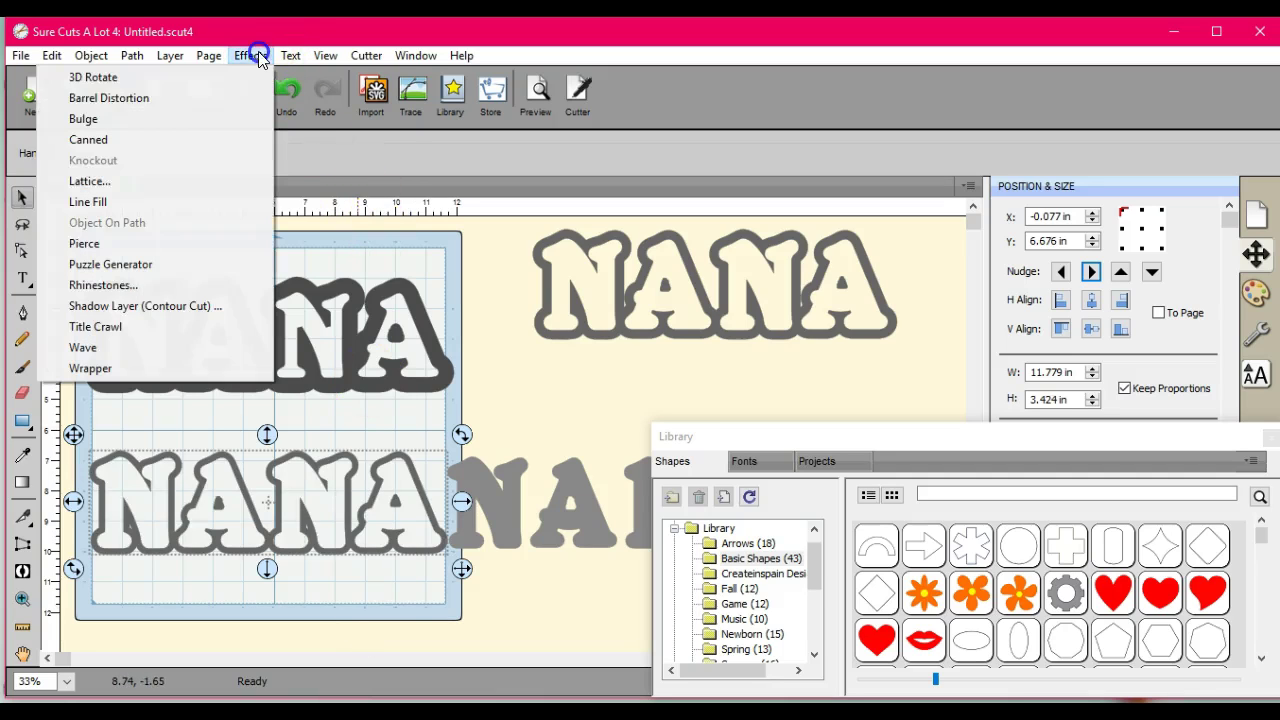
left_click(251, 306)
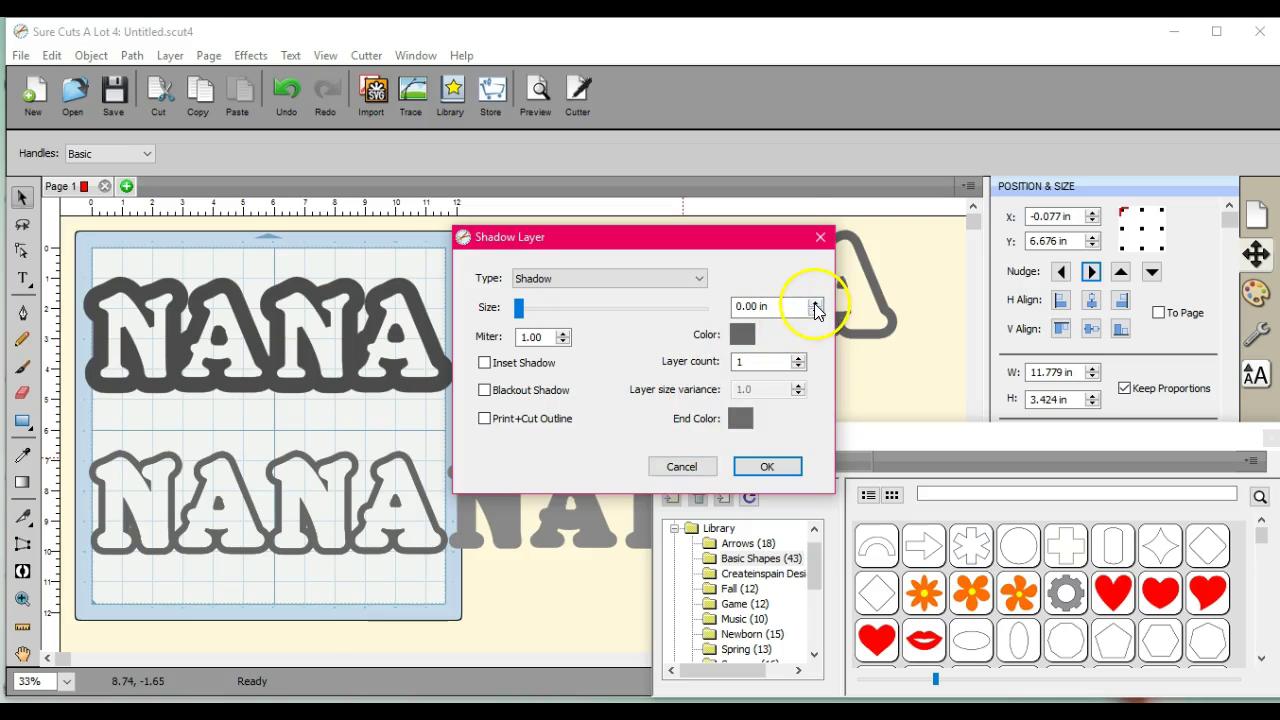
left_click(815, 303)
left_click(815, 303)
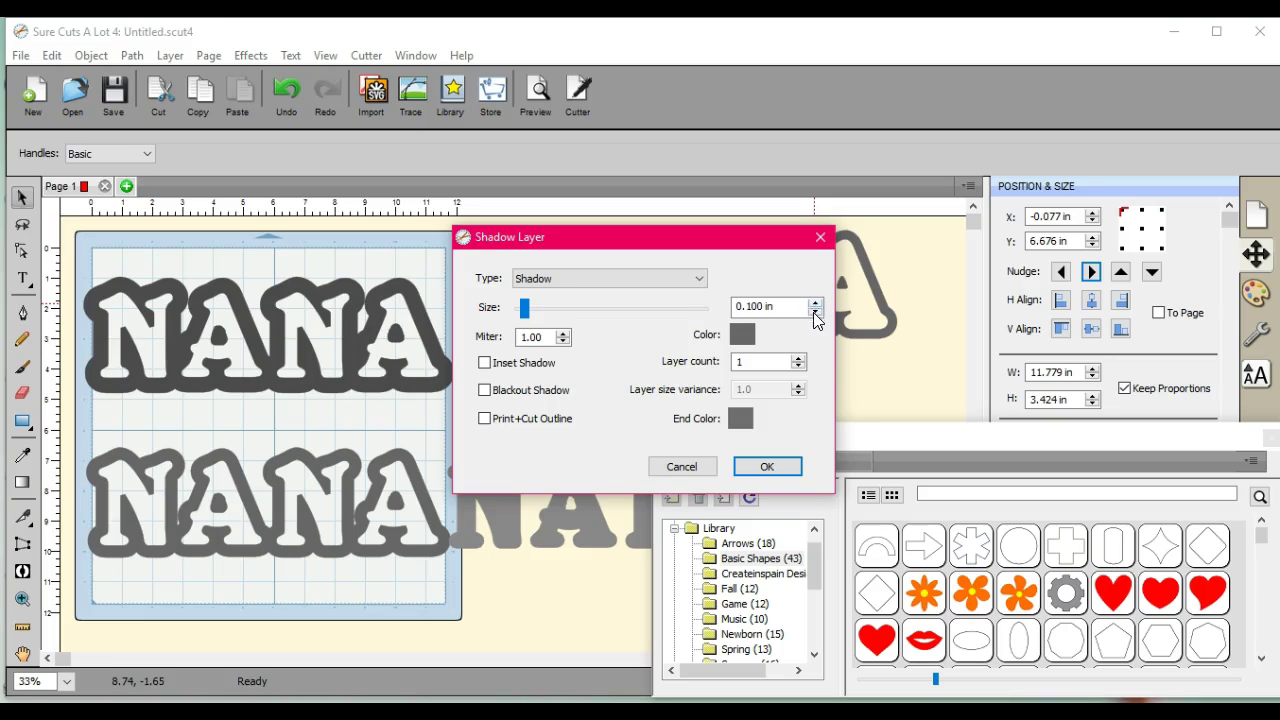
left_click(766, 468)
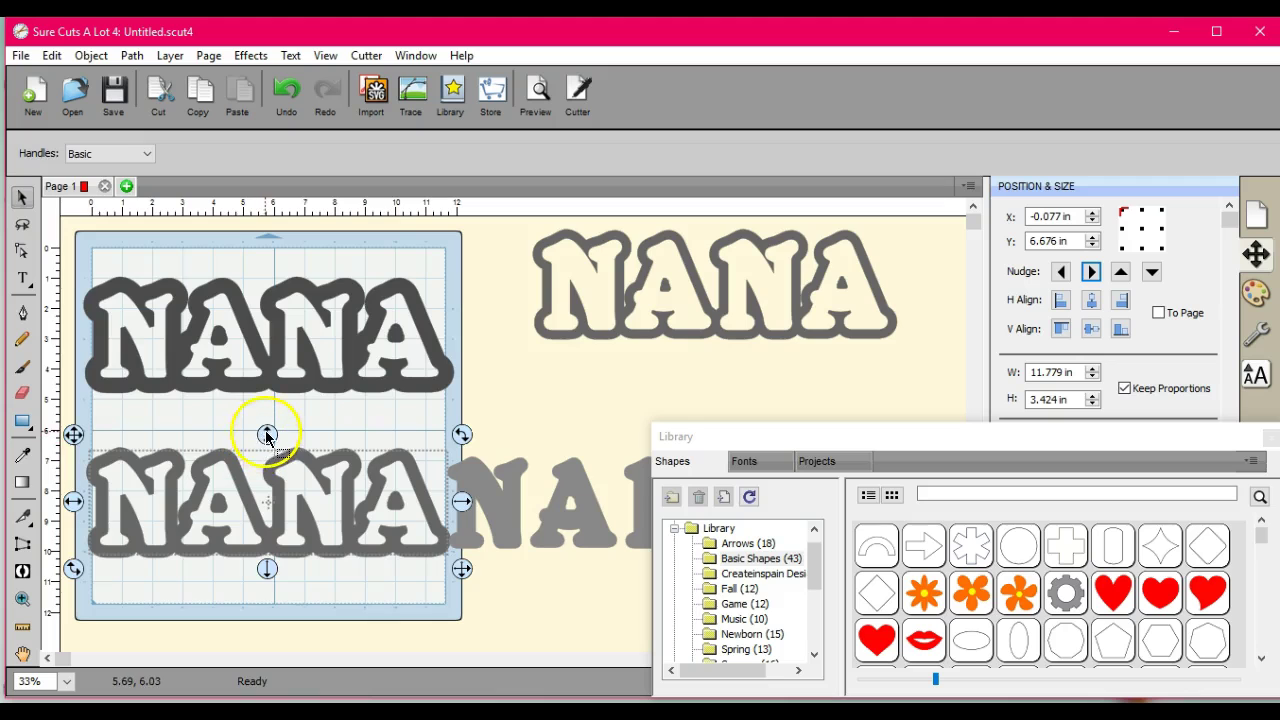
Move the new shadow outline below the mat and slide the grey NANA clear of the mat to the right.
left_click(266, 432)
left_click_drag(265, 430, 266, 589)
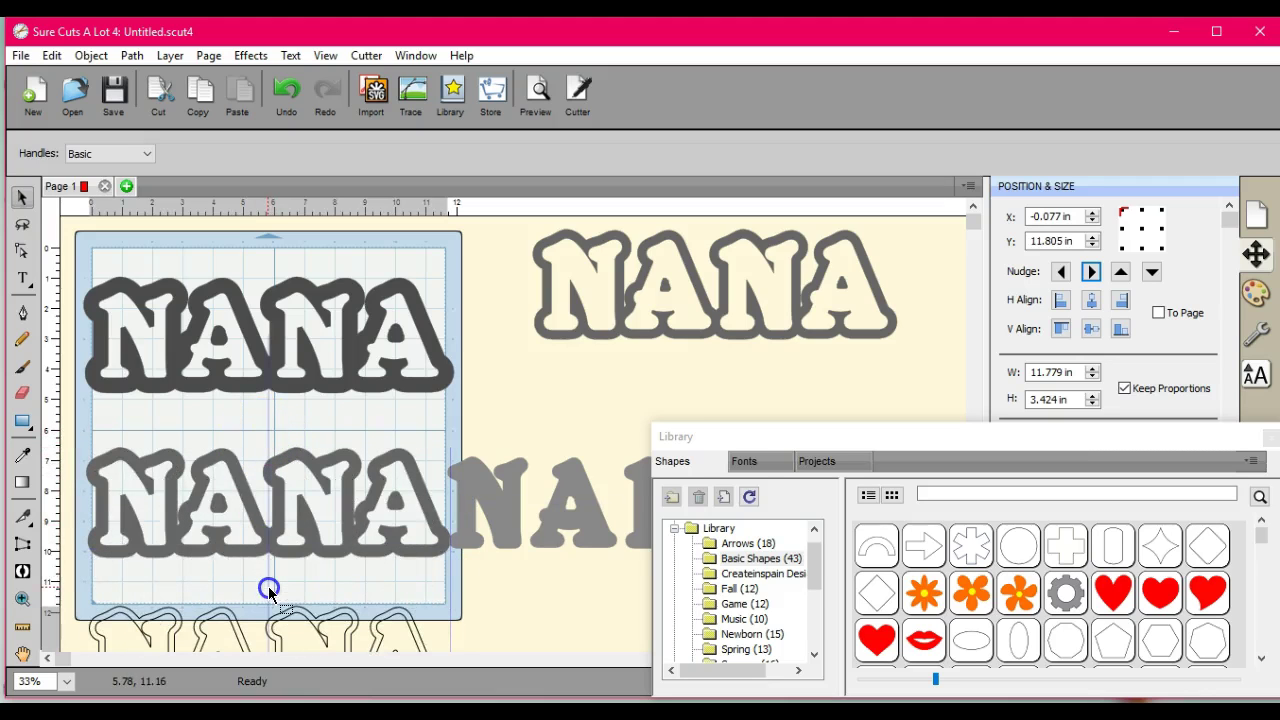
left_click_drag(508, 492, 160, 500)
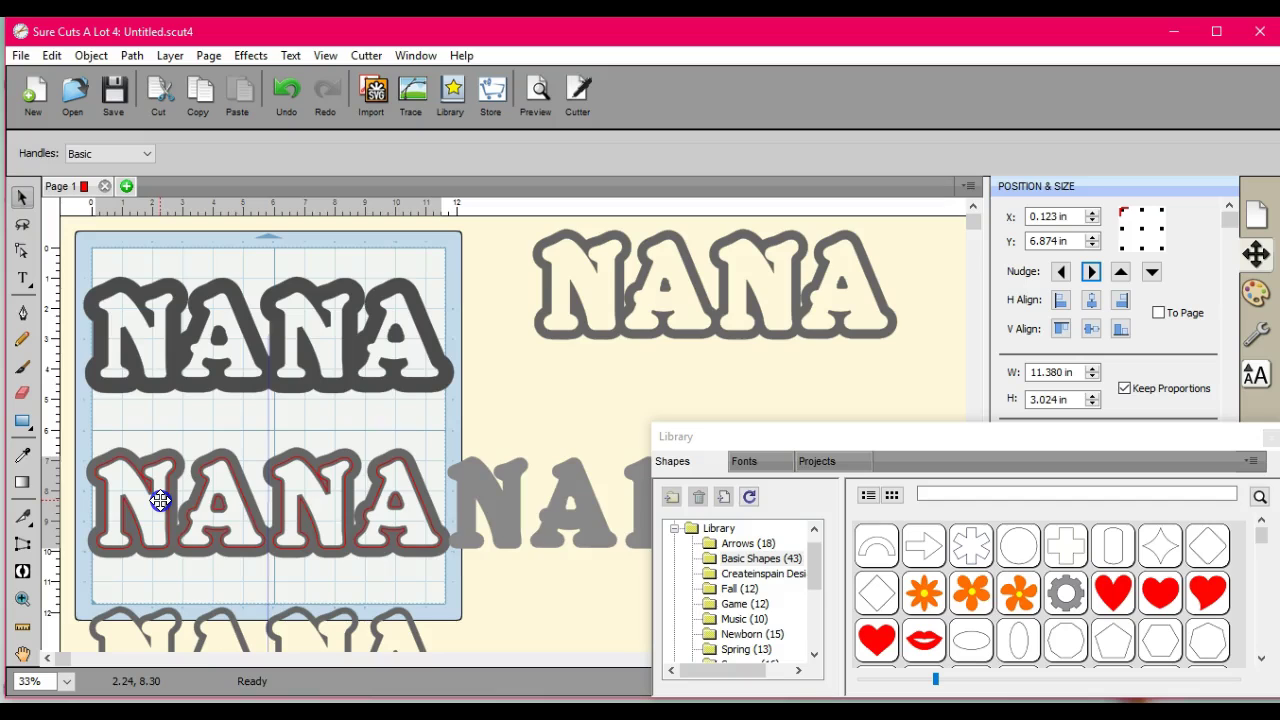
left_click_drag(160, 500, 160, 500)
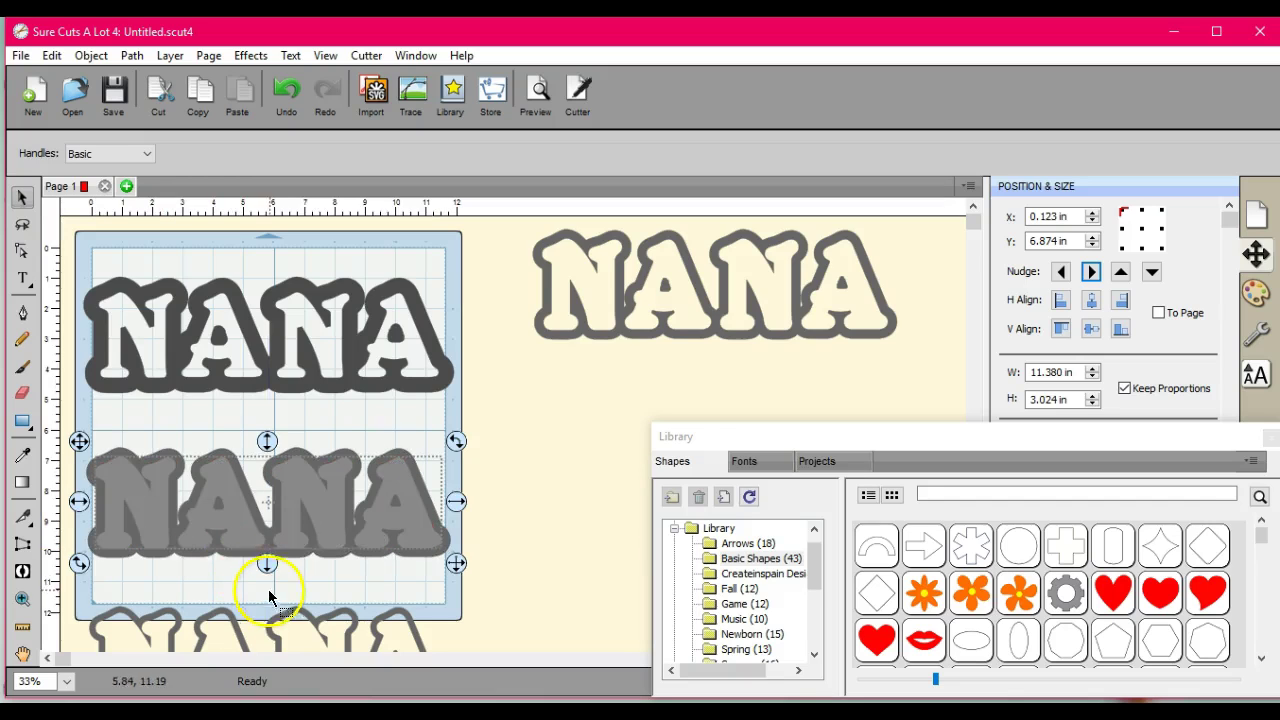
left_click(319, 581)
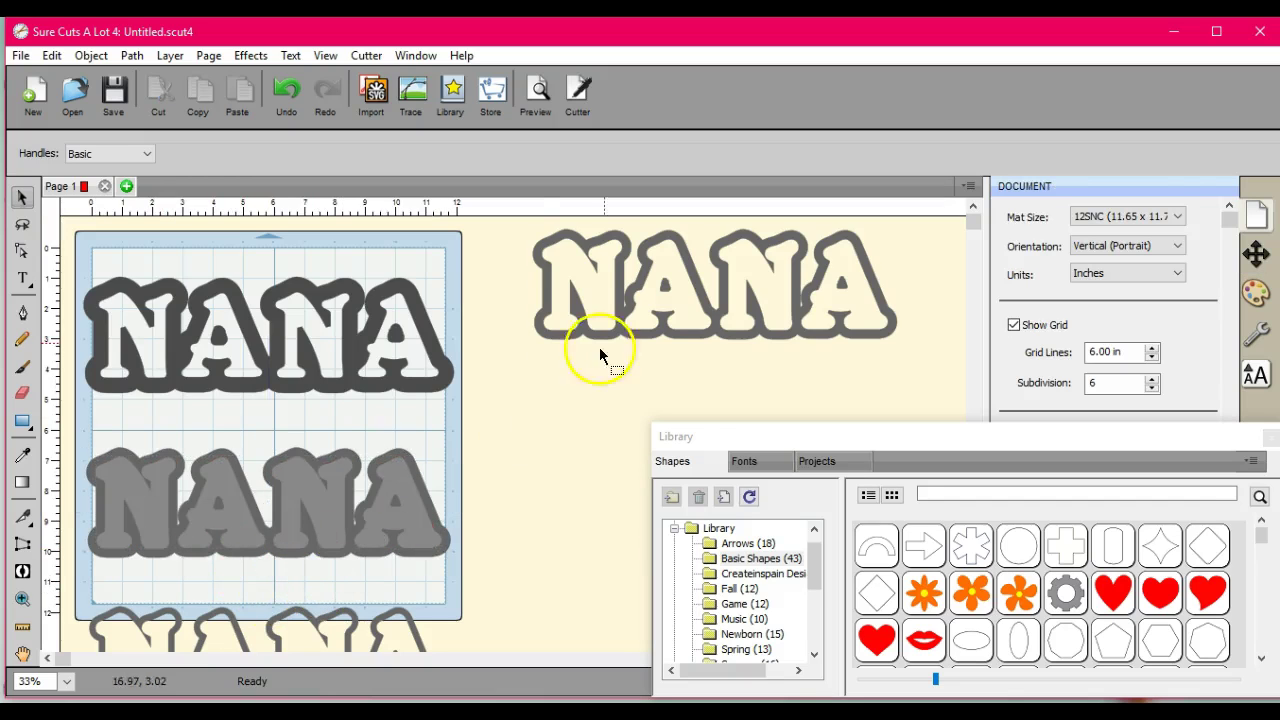
left_click_drag(625, 288, 153, 508)
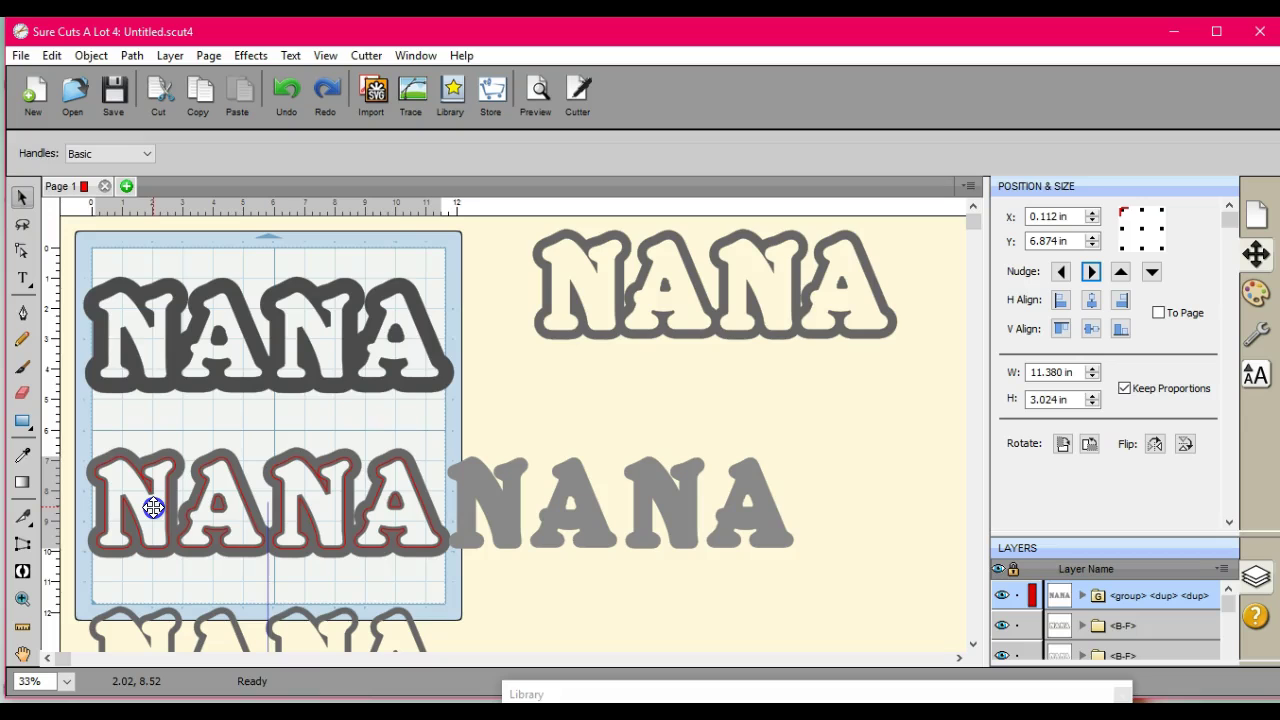
left_click_drag(153, 508, 546, 507)
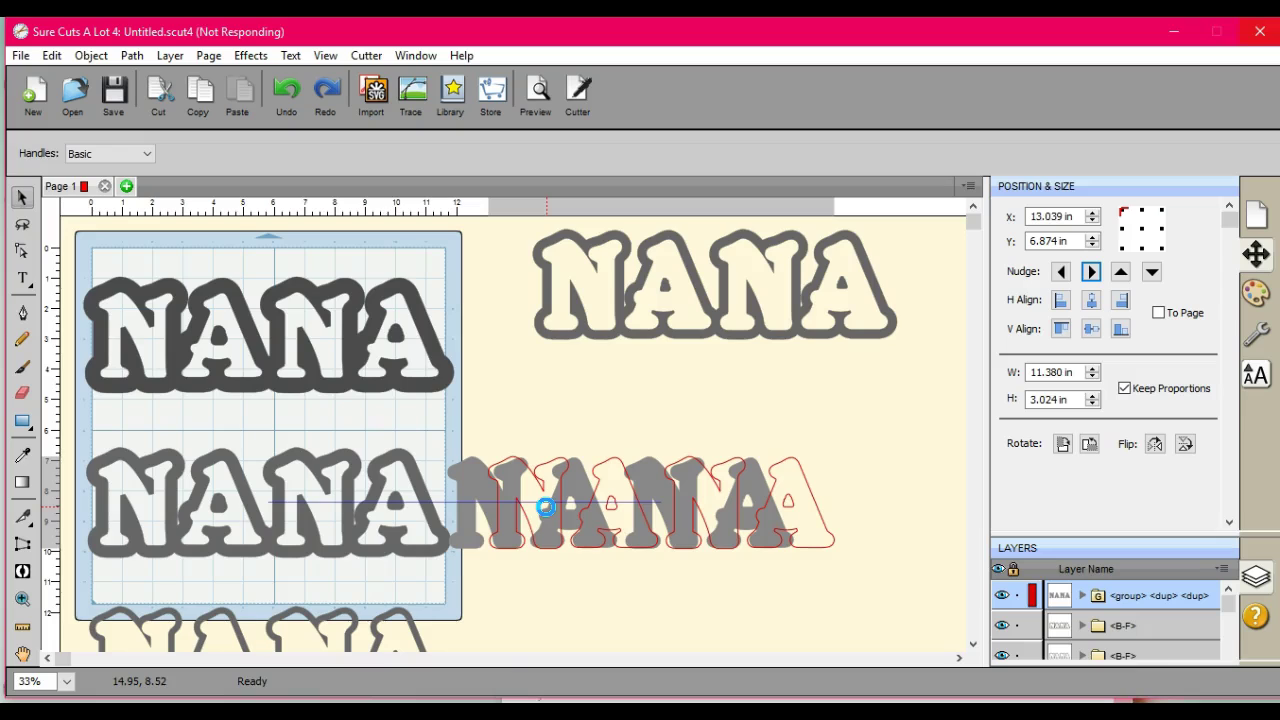
left_click_drag(550, 508, 726, 537)
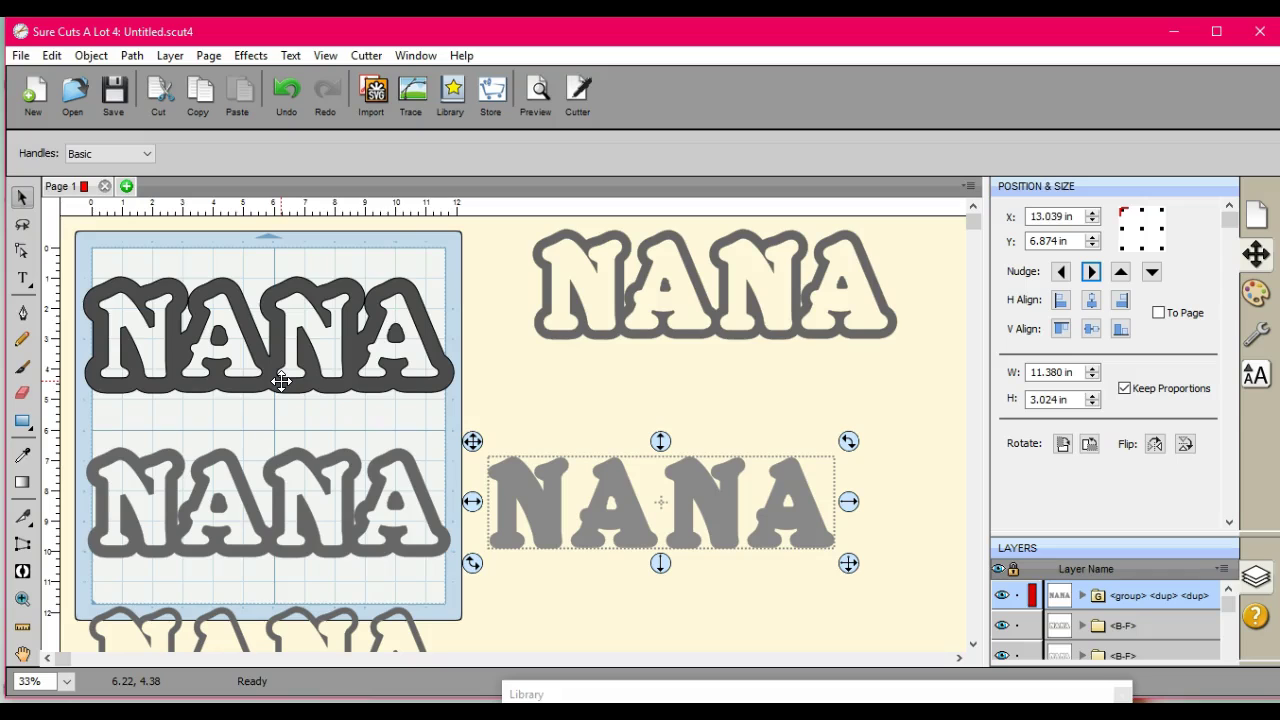
Add a new page named 'fabric', then return to Page 1.
left_click(127, 187)
left_click(607, 337)
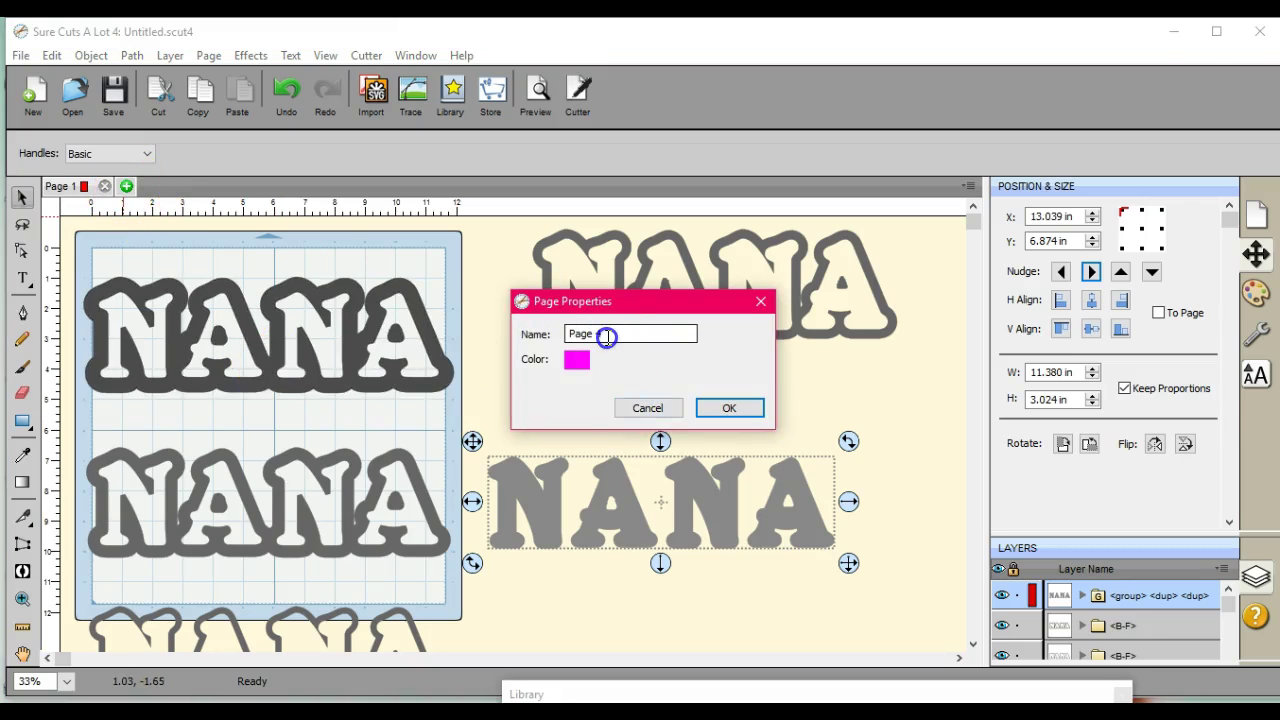
left_click_drag(605, 336, 571, 335)
key("Return")
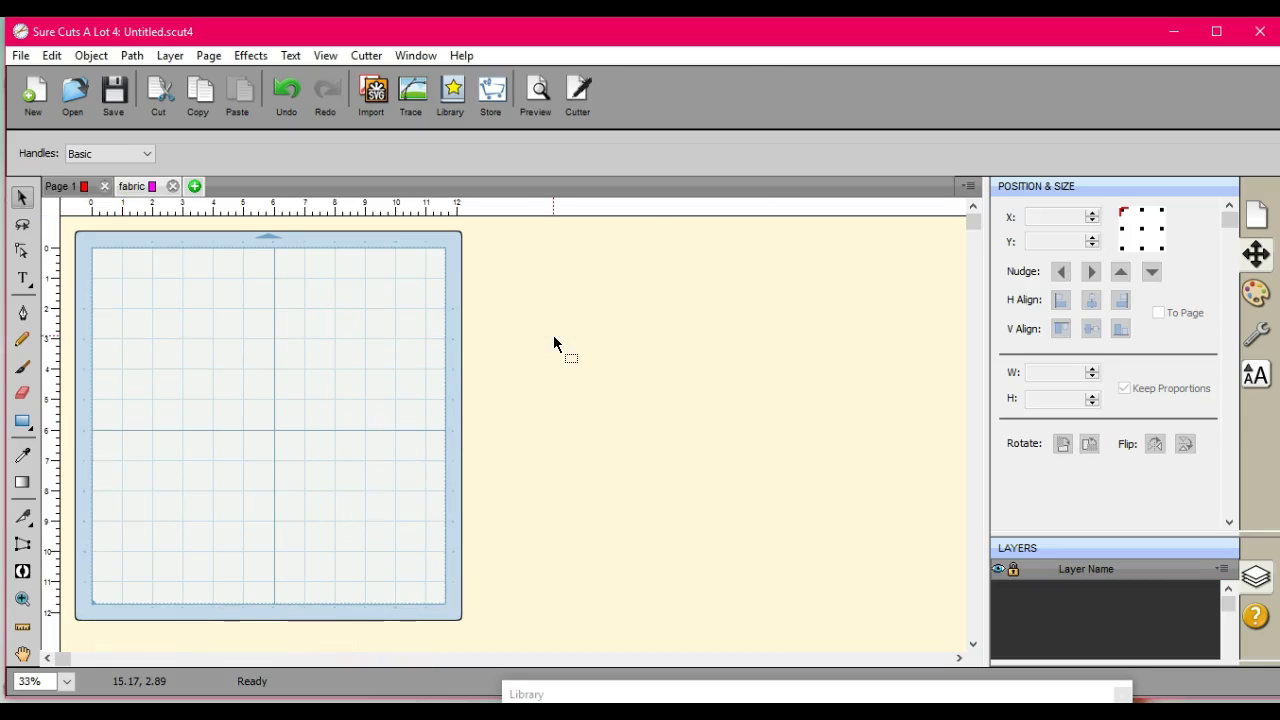
left_click(62, 185)
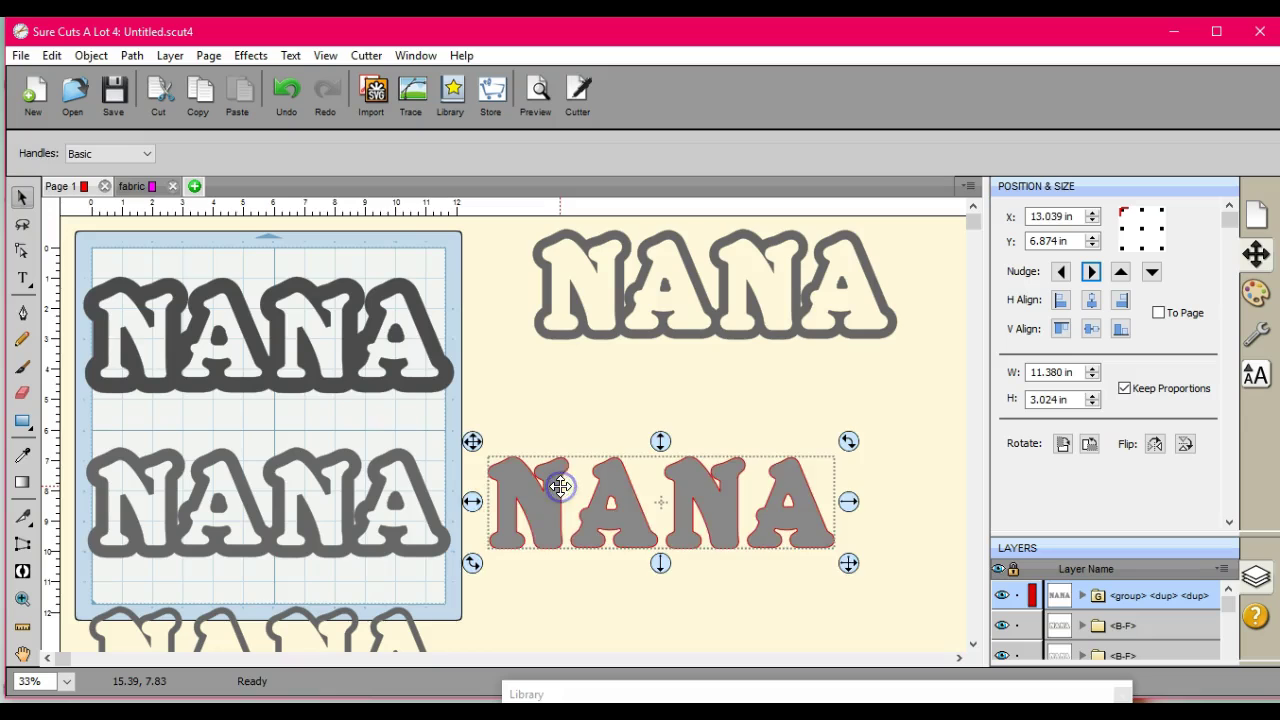
Duplicate the plain grey NANA as 2 rows and lay the copy over the top outlined NANA.
left_click_drag(555, 487, 157, 486)
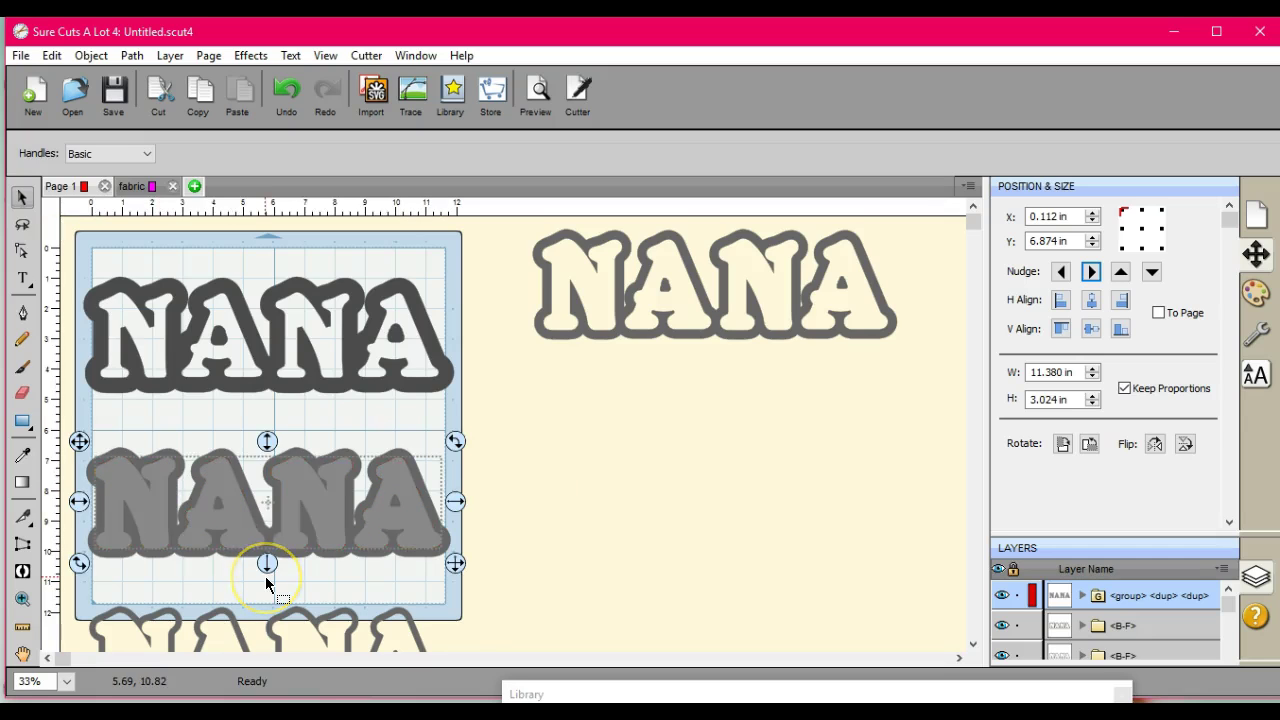
left_click_drag(243, 528, 652, 448)
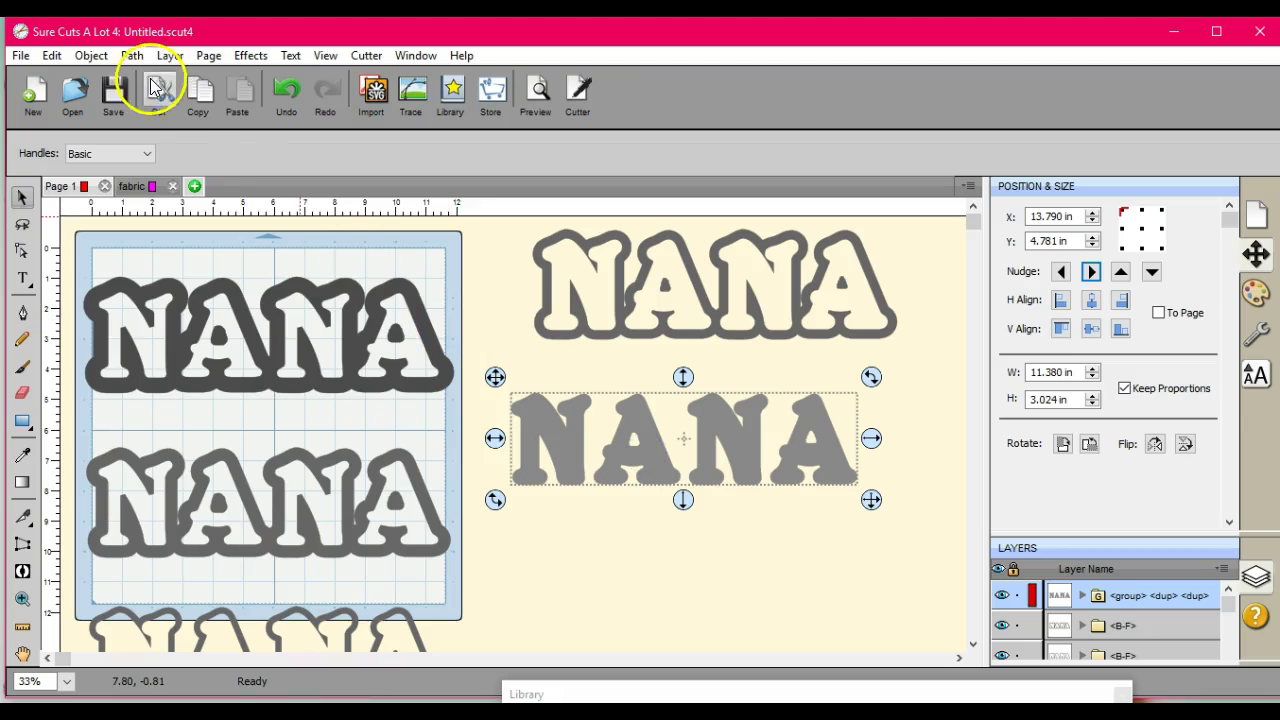
left_click(91, 55)
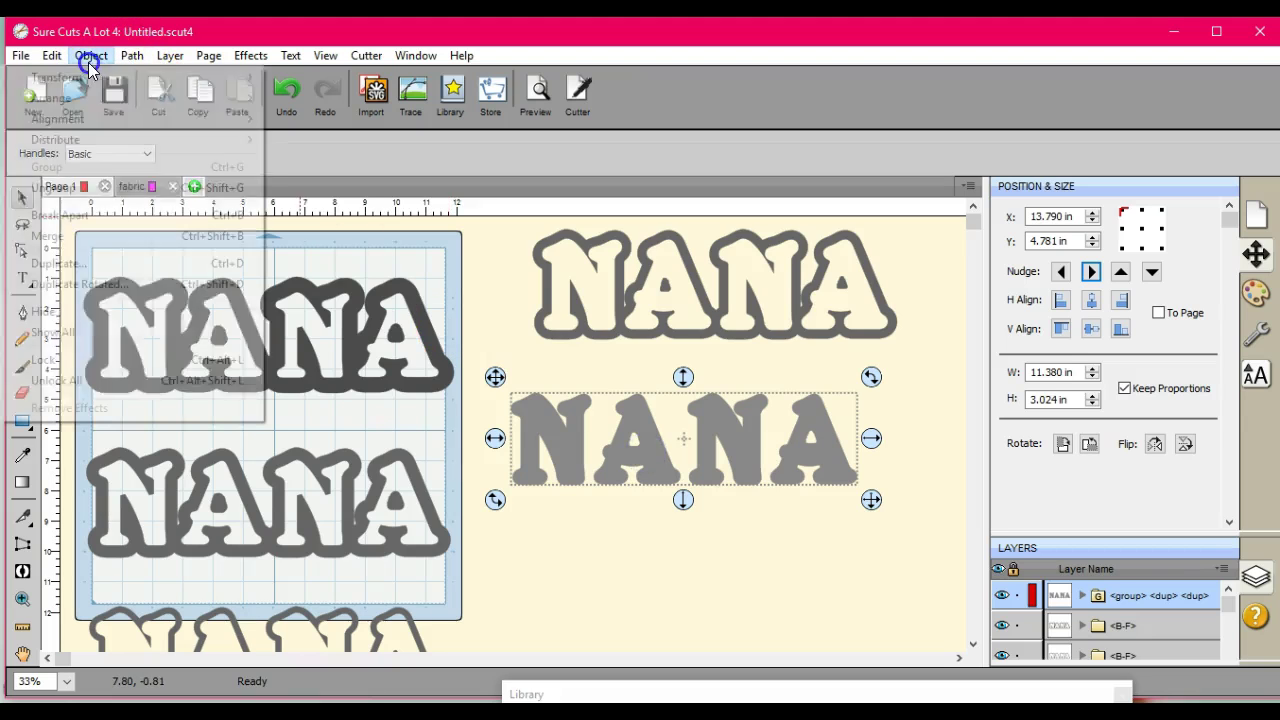
left_click(110, 266)
left_click(671, 329)
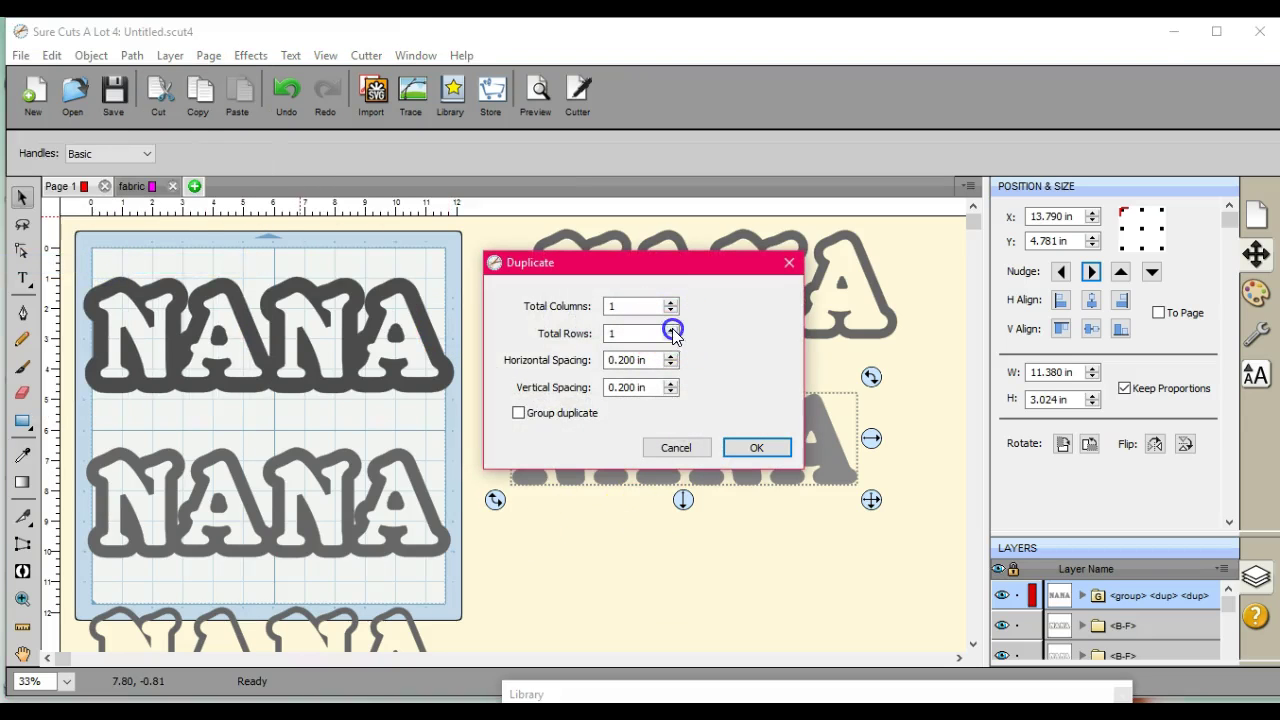
left_click(757, 447)
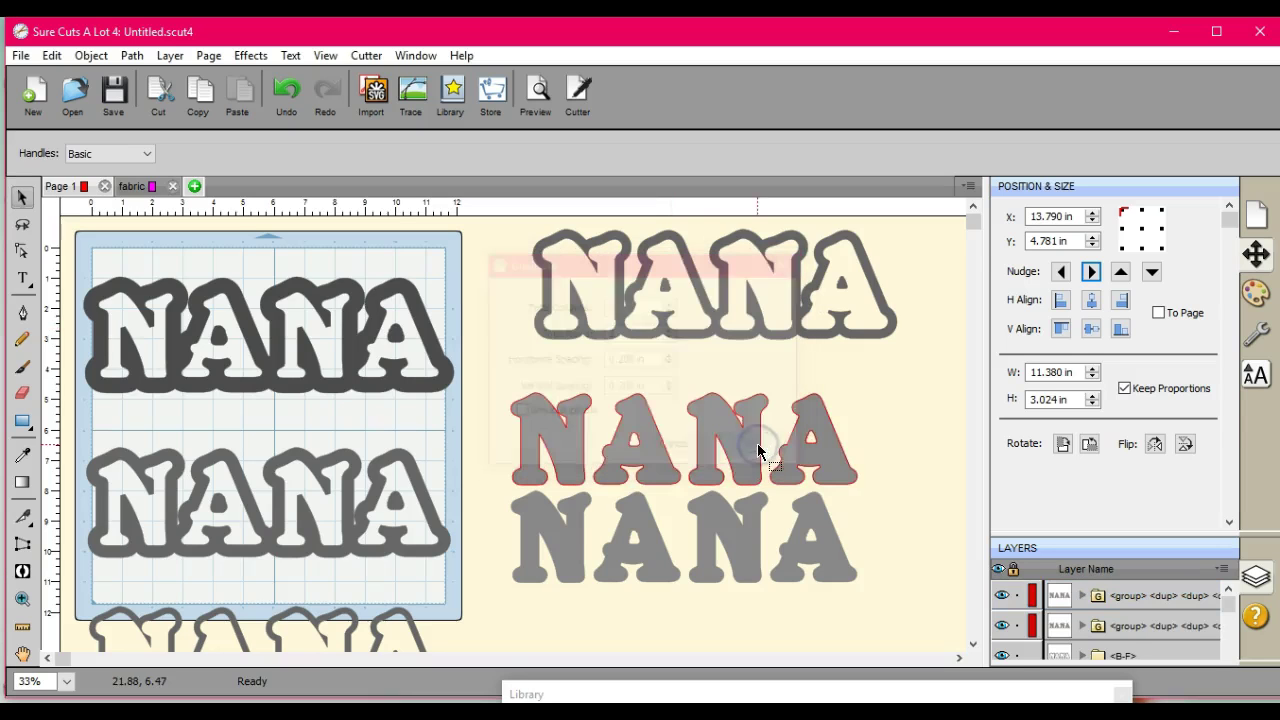
left_click_drag(715, 445, 230, 335)
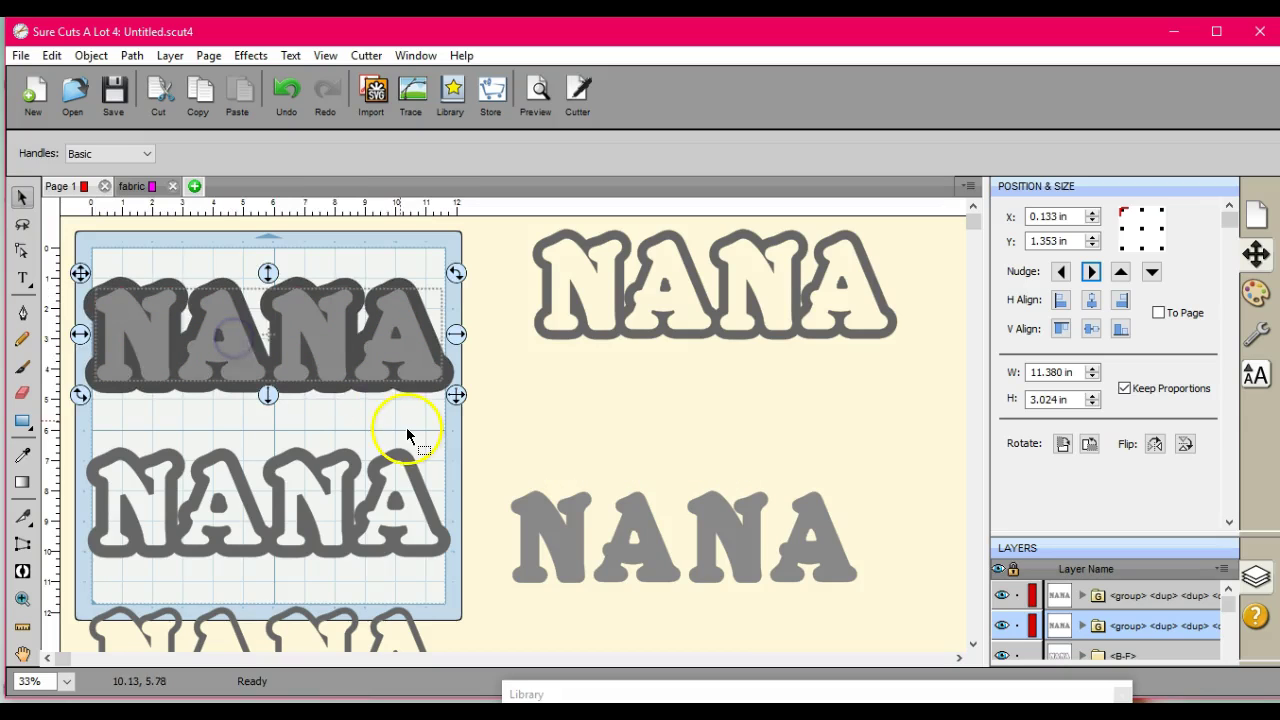
Move the top NANA up onto the mat and resize it to 11.498 by 5.658 in.
left_click(224, 422)
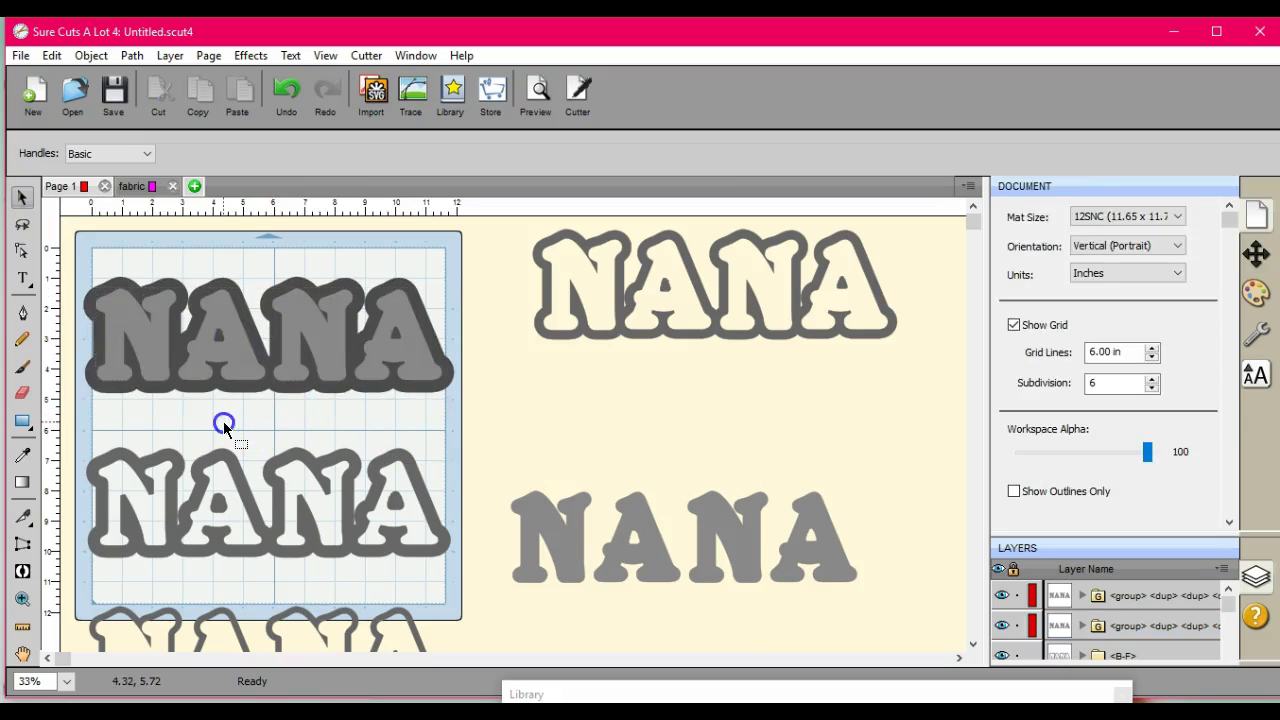
left_click_drag(74, 251, 470, 412)
left_click_drag(271, 258, 274, 236)
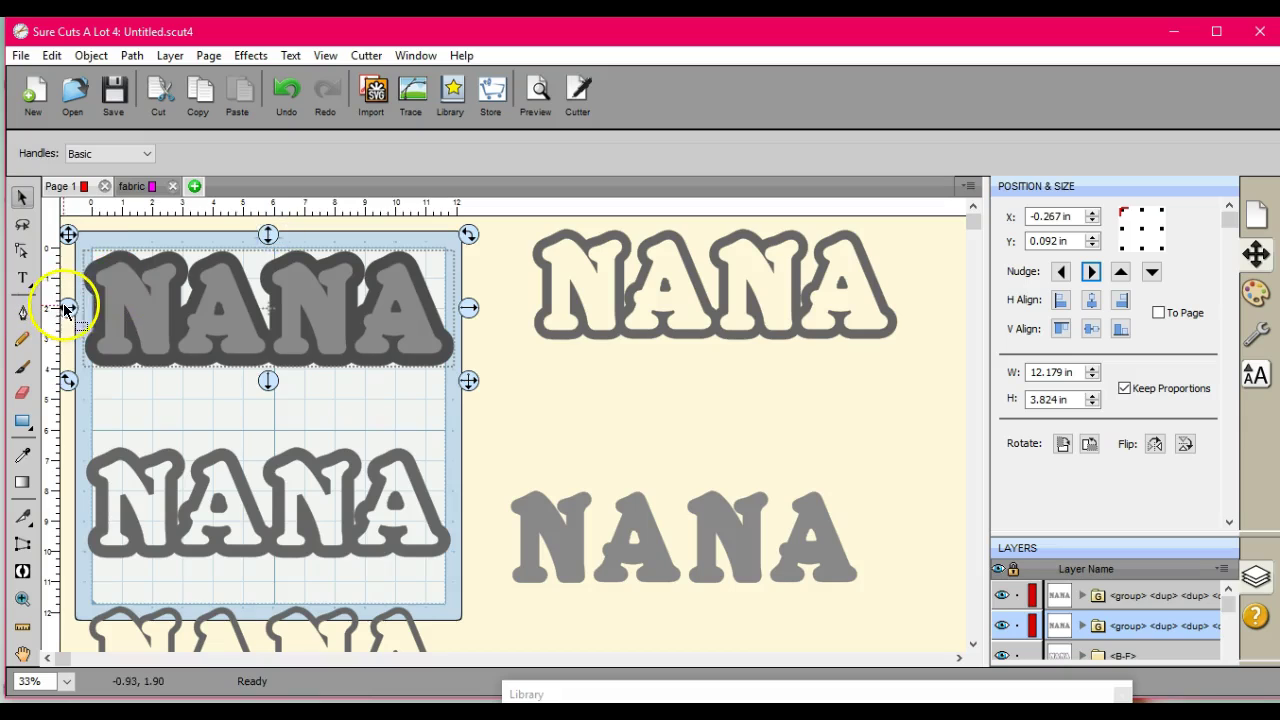
left_click_drag(63, 309, 75, 306)
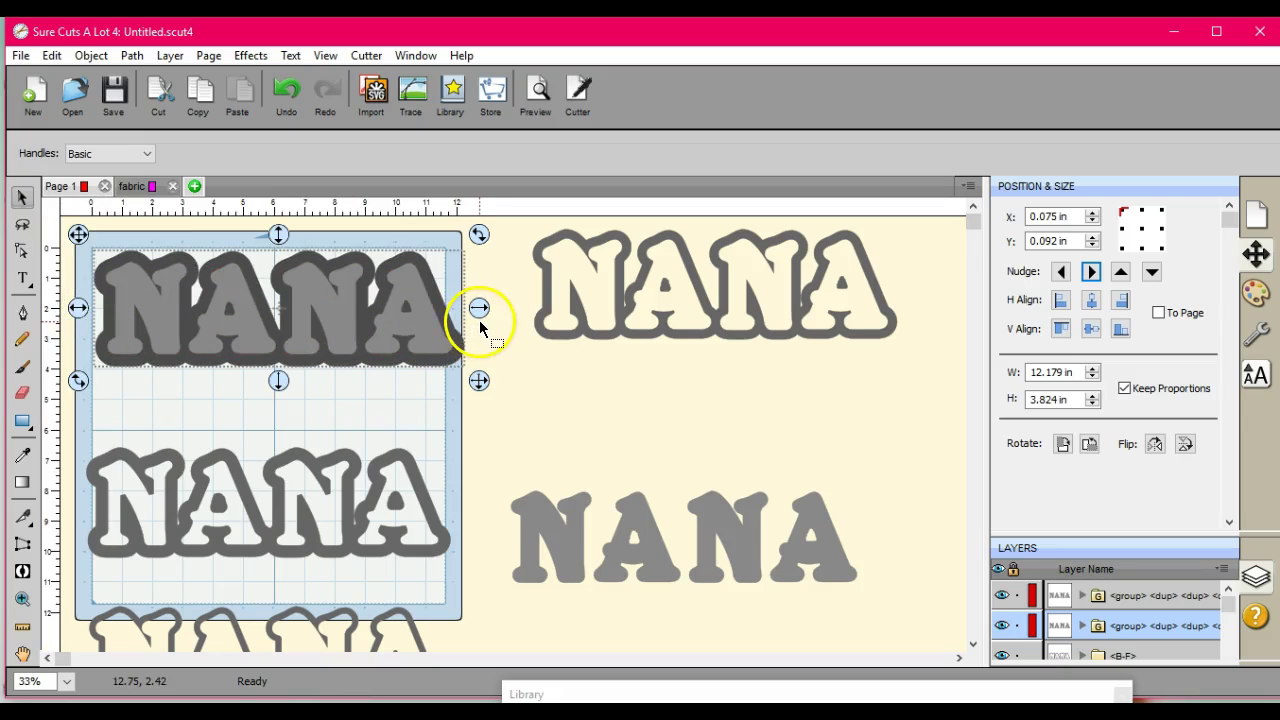
left_click_drag(479, 316, 461, 313)
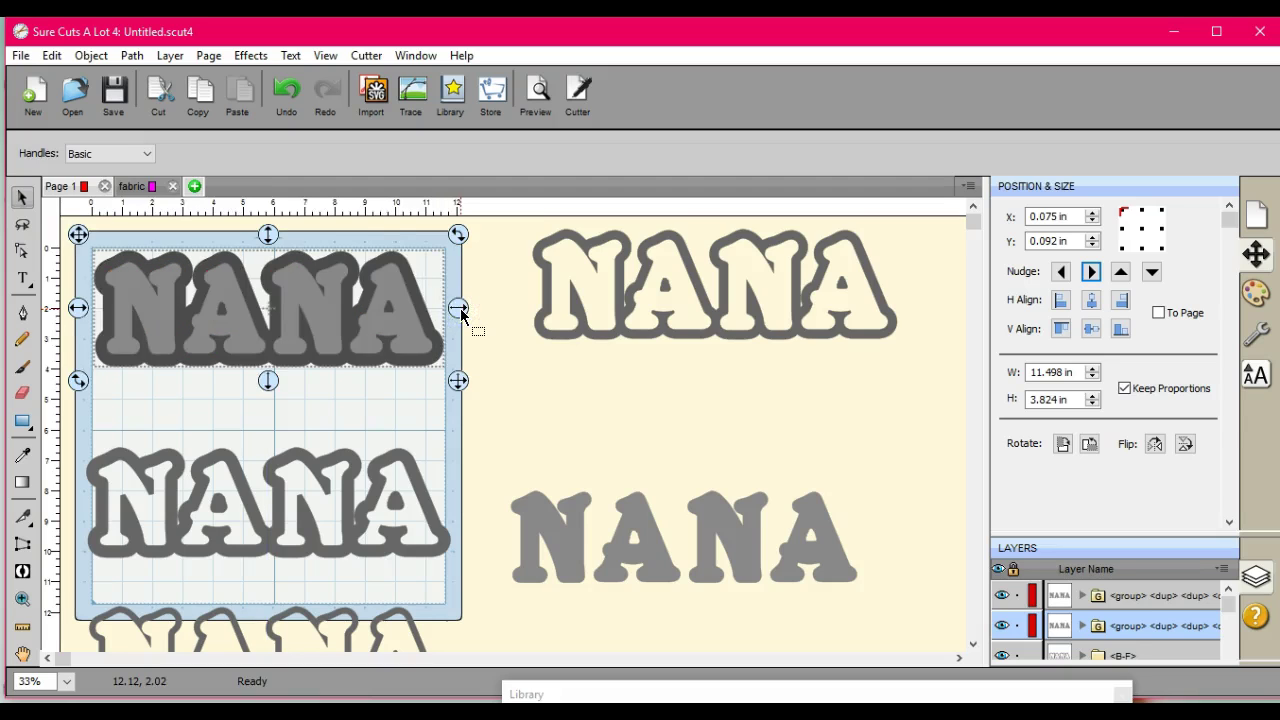
left_click_drag(268, 381, 265, 439)
left_click(266, 424)
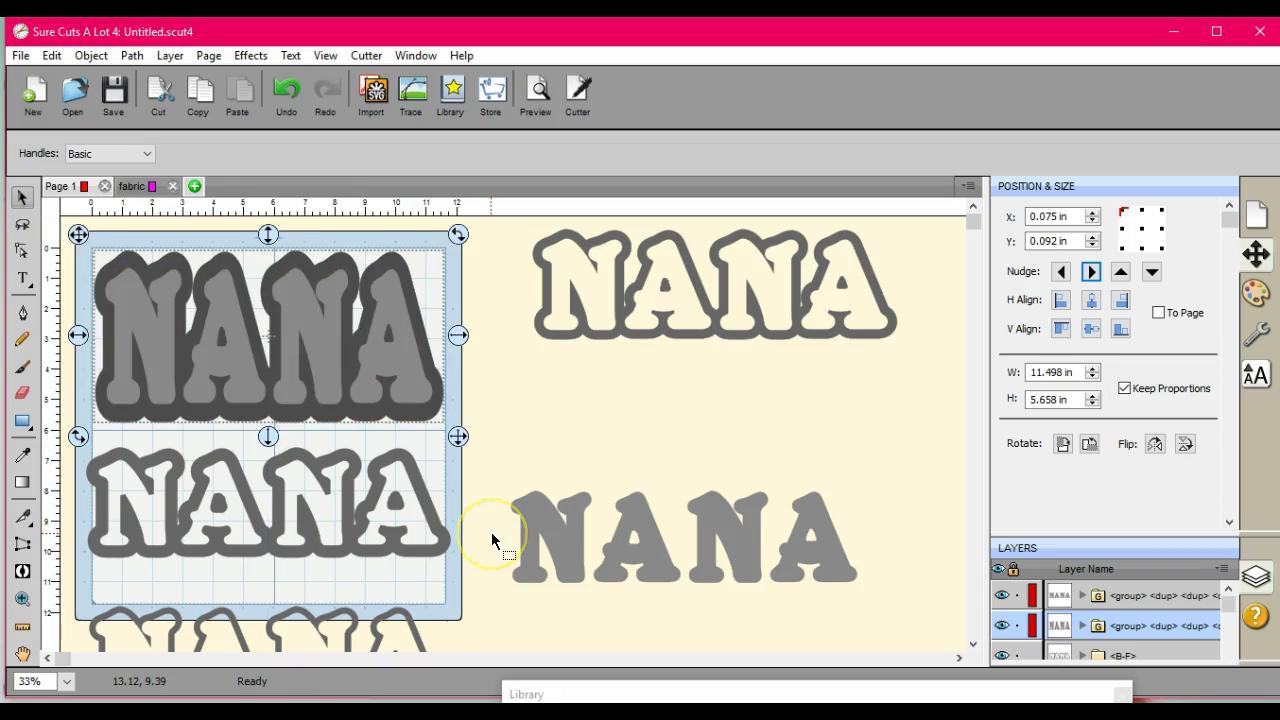
left_click(975, 226)
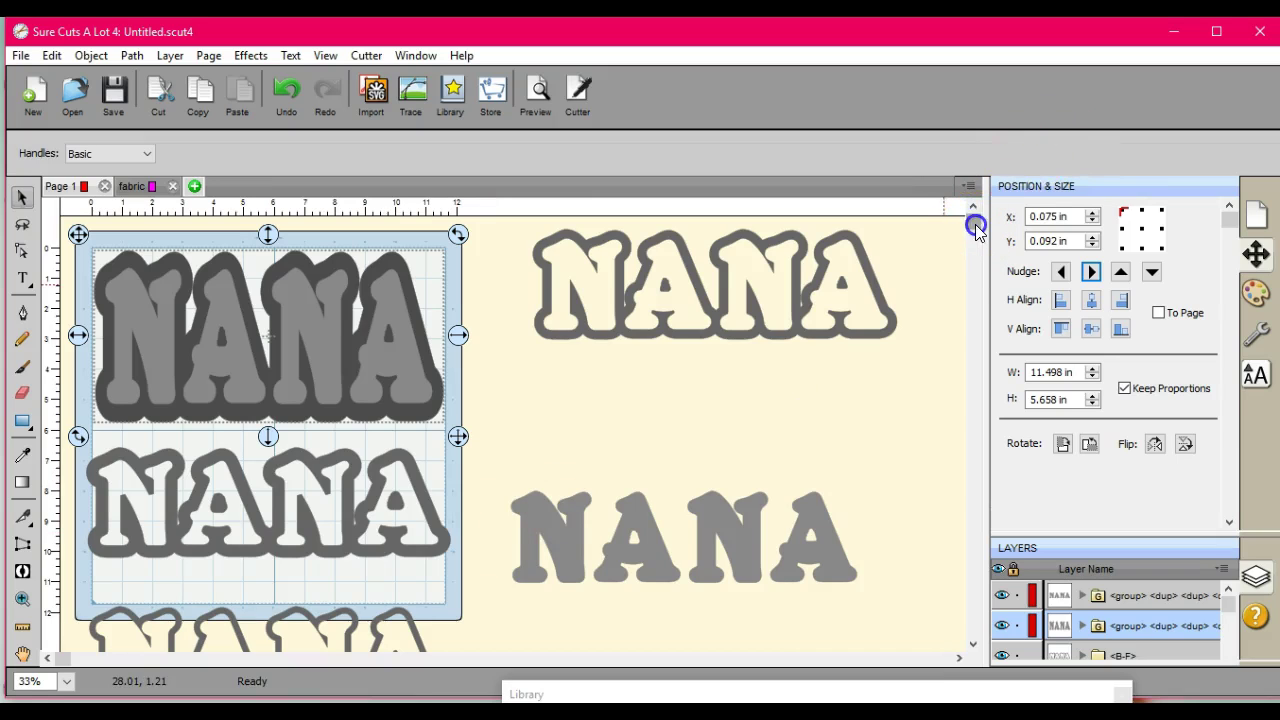
Place the plain grey NANA over the middle outlined NANA and nudge it right to align.
left_click(976, 263)
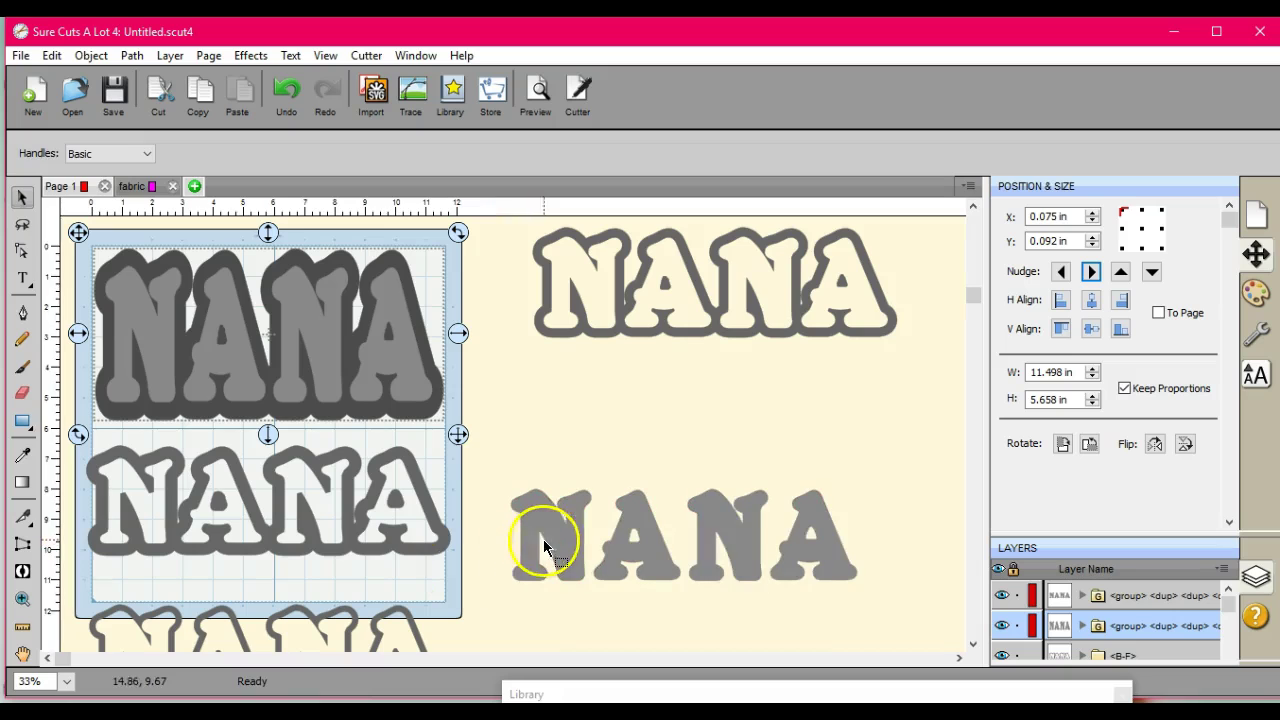
left_click_drag(548, 538, 148, 503)
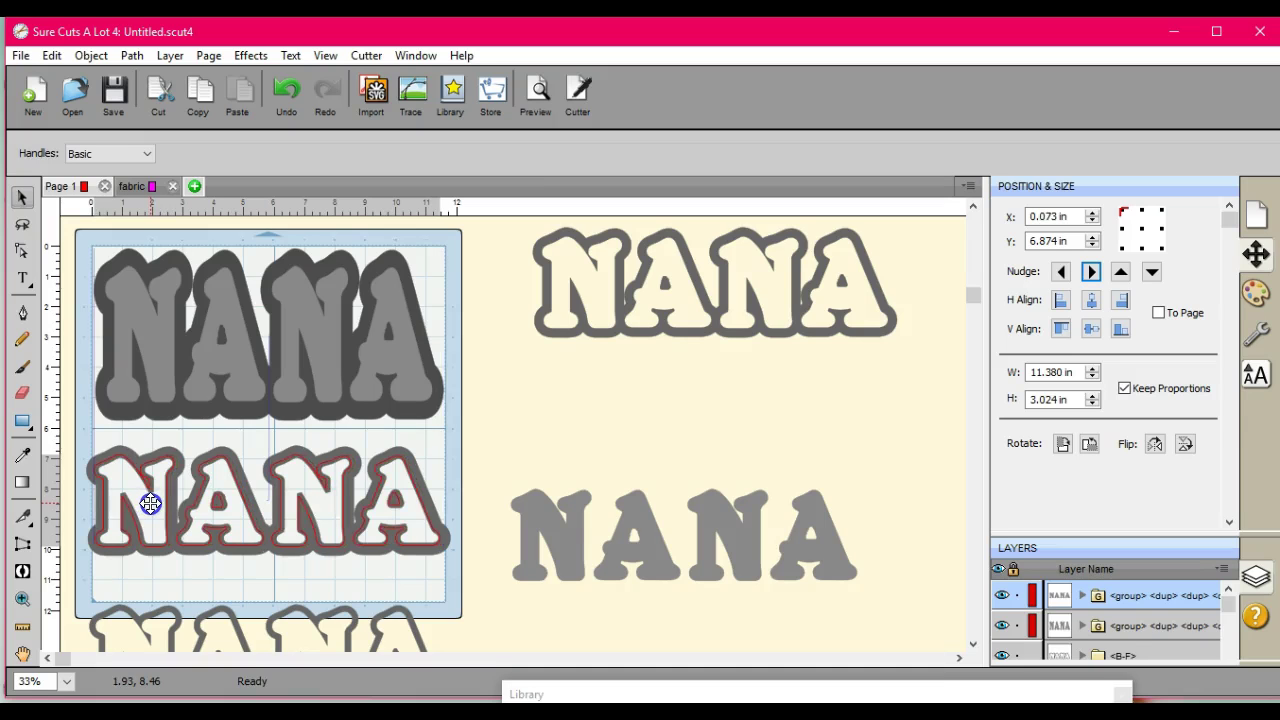
left_click_drag(150, 503, 590, 479)
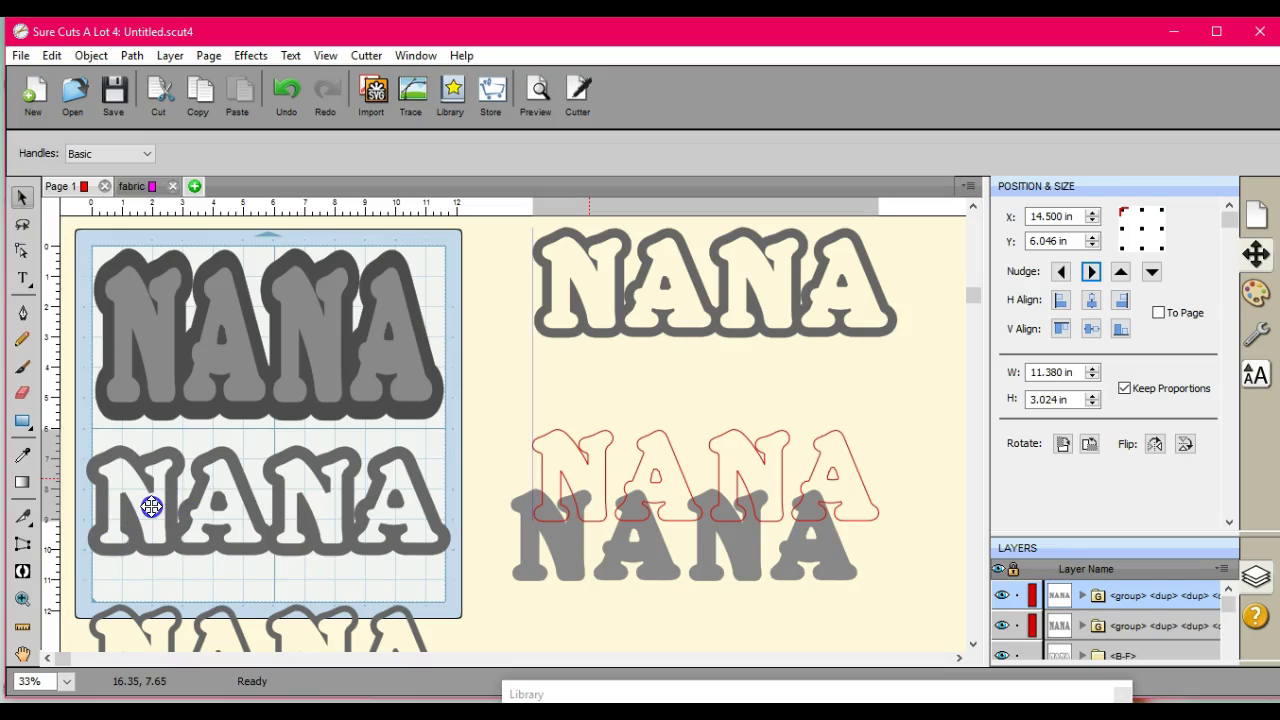
key("ctrl+z")
key("ctrl+z")
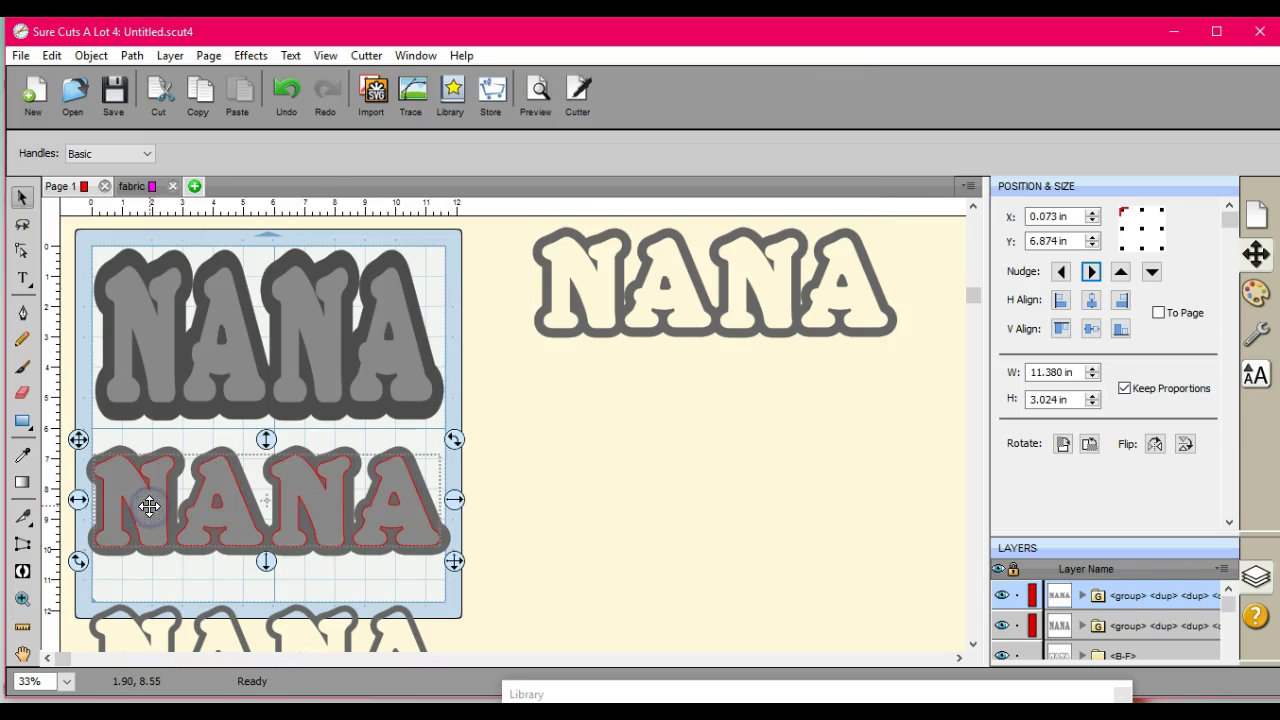
left_click(1092, 272)
left_click(1092, 272)
left_click(1092, 272)
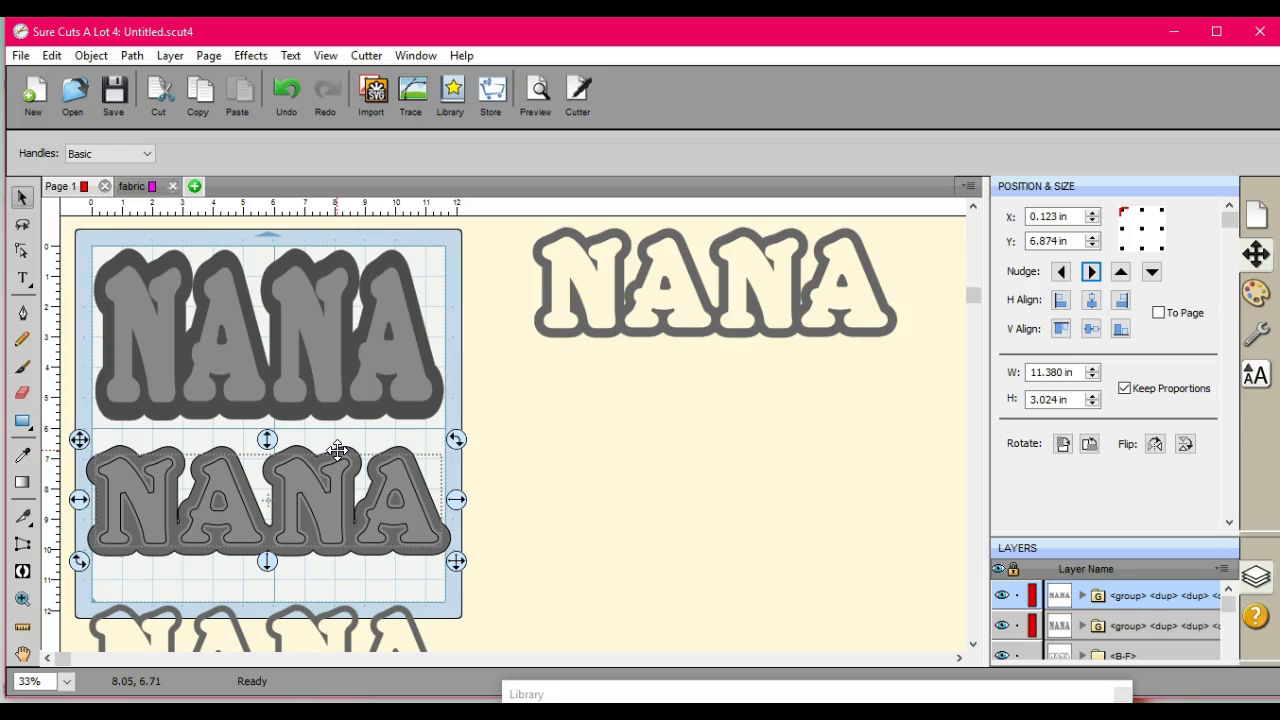
Move the bottom outlined NANA off the mat beneath the right-hand NANA copy.
left_click(400, 597)
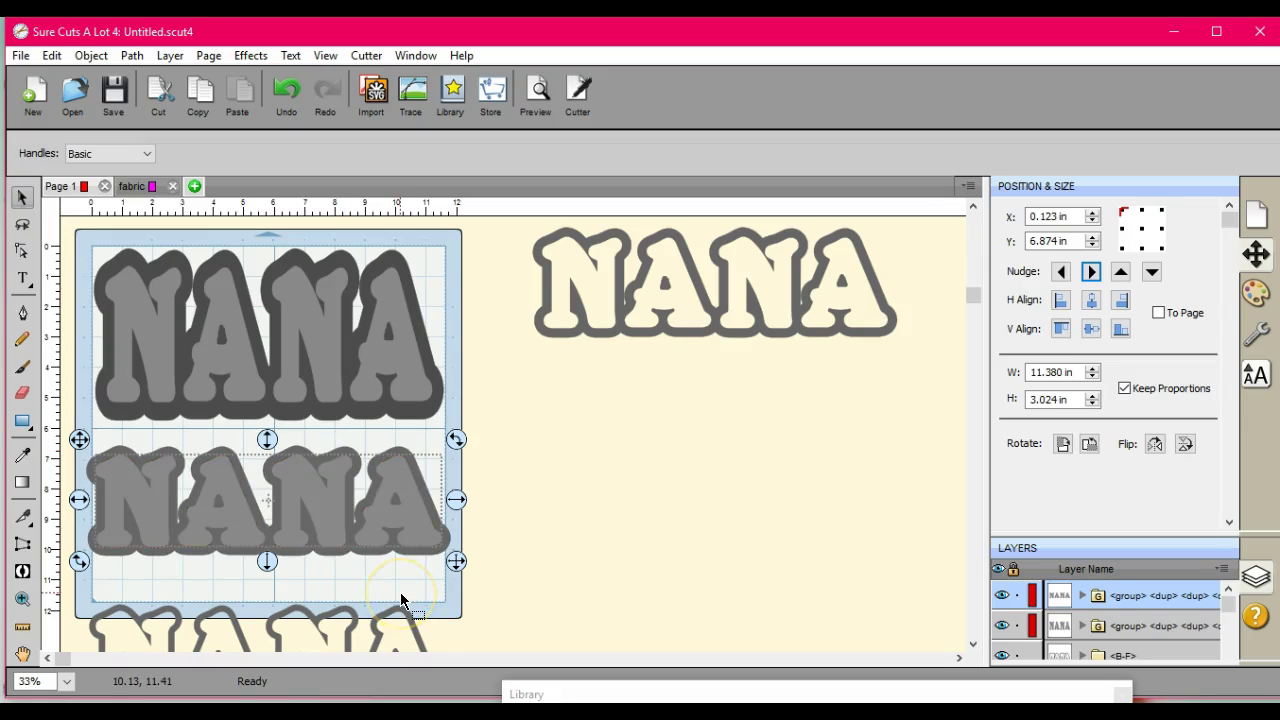
left_click(409, 613)
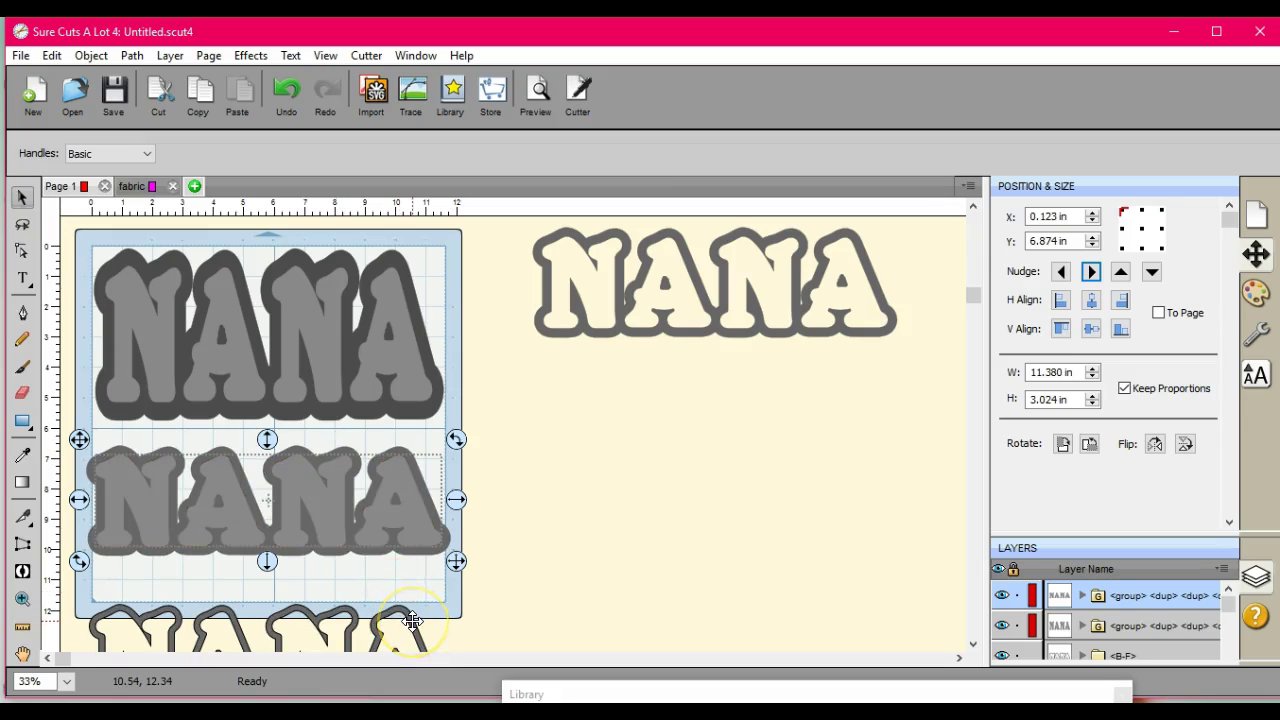
left_click_drag(412, 621, 860, 346)
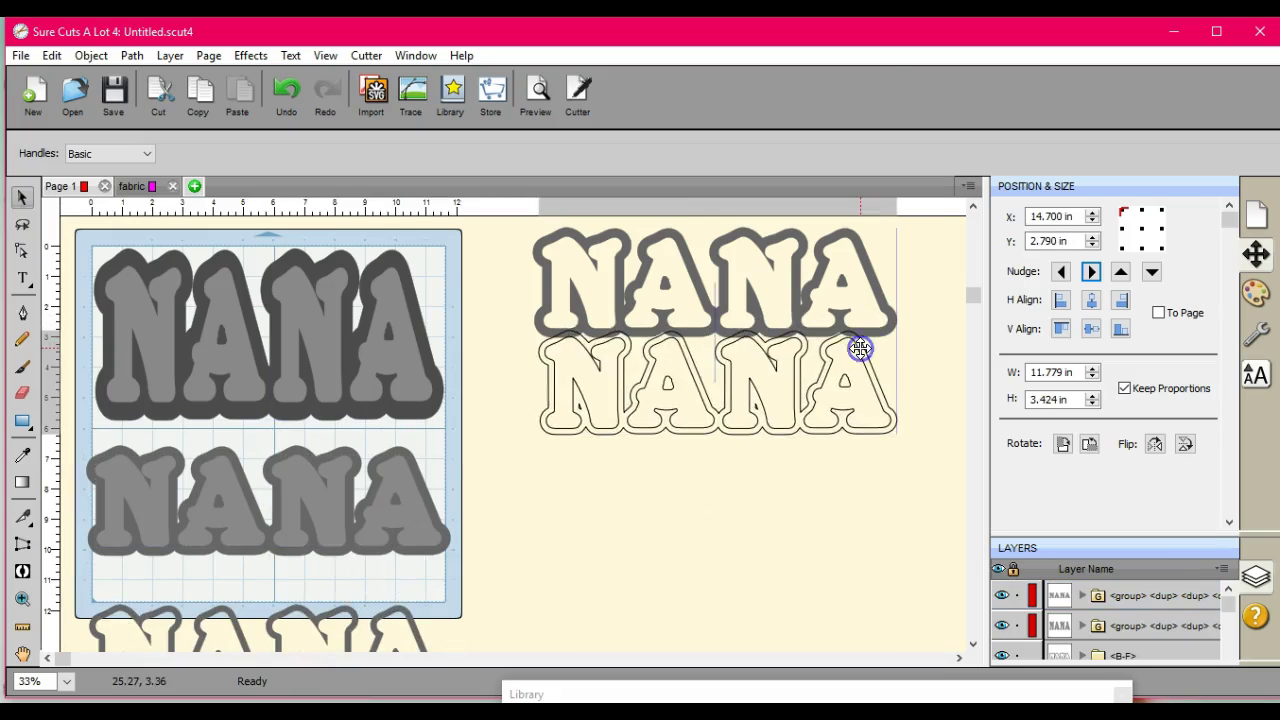
left_click(573, 580)
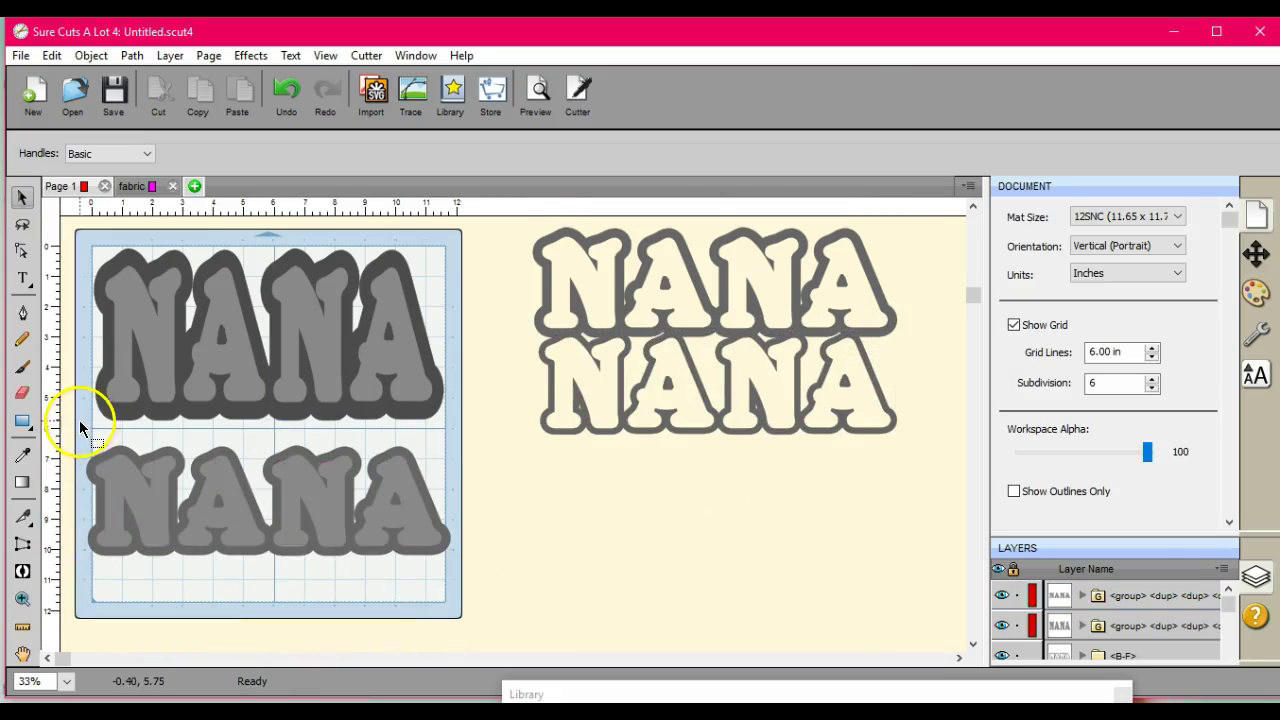
Shift the lower NANA up and right on the mat and narrow it to 11.500 in wide.
left_click_drag(80, 420, 511, 606)
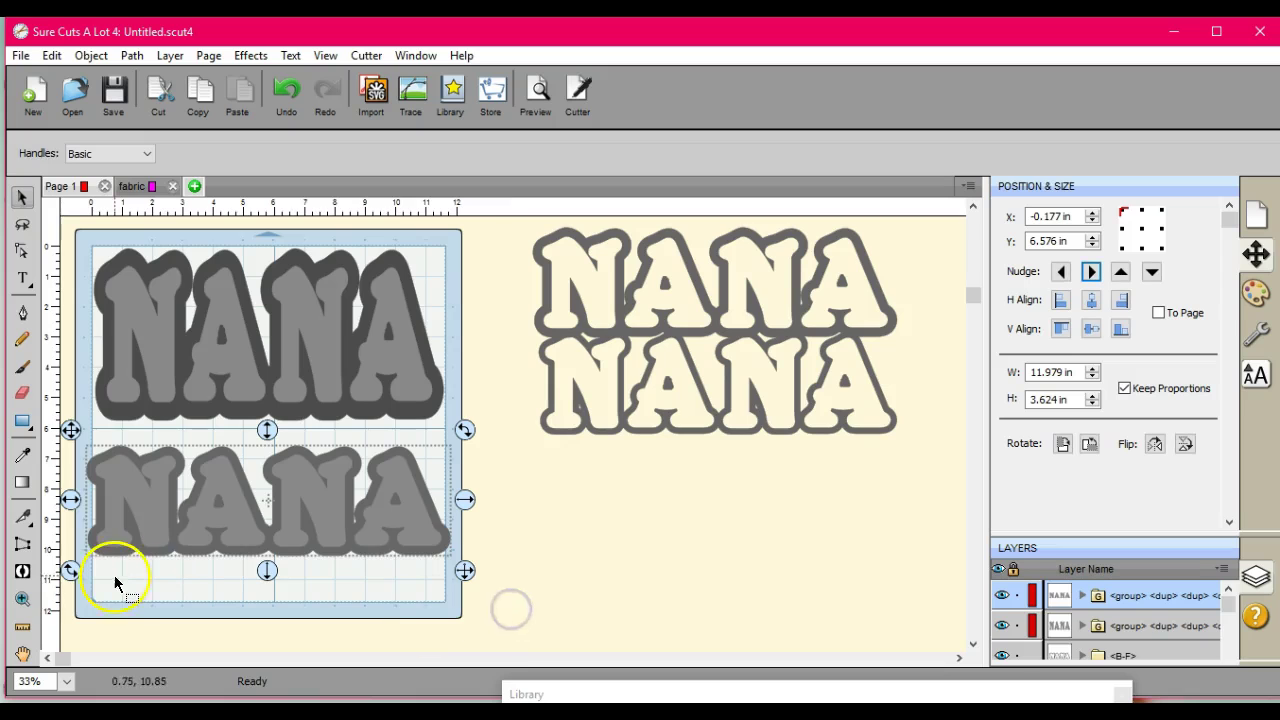
left_click_drag(66, 500, 76, 501)
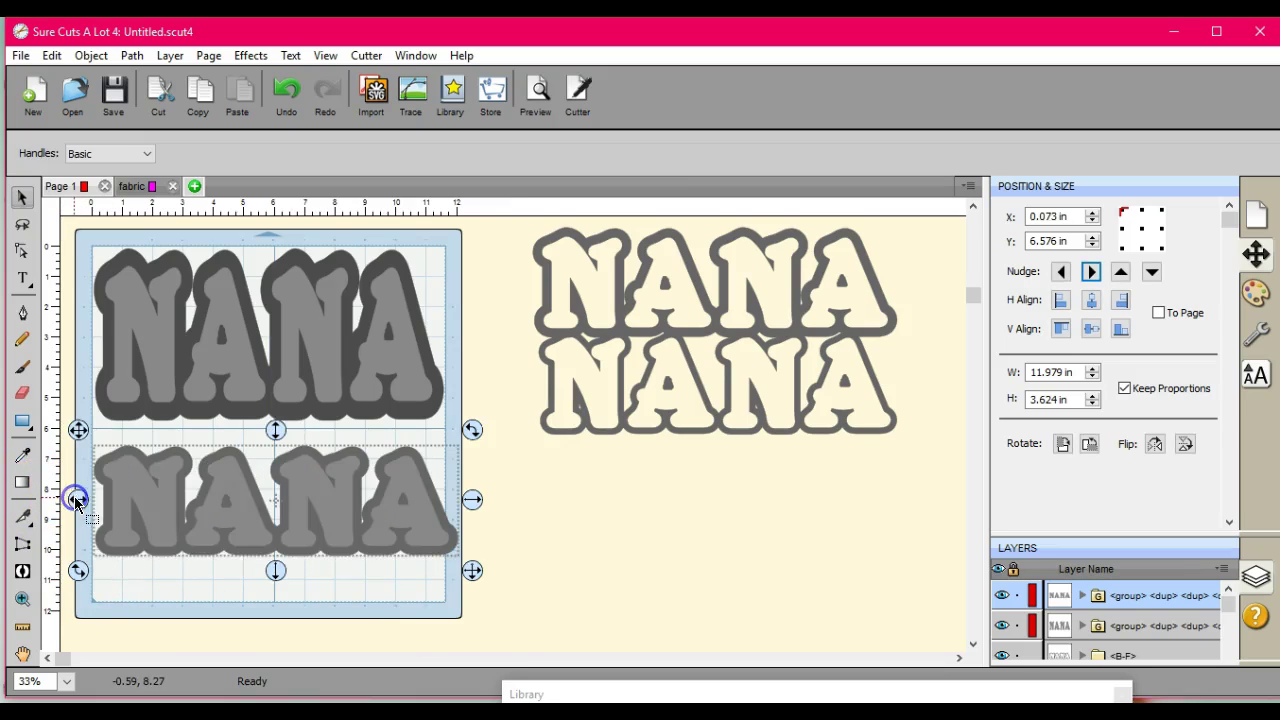
left_click_drag(277, 424, 277, 420)
left_click(386, 500)
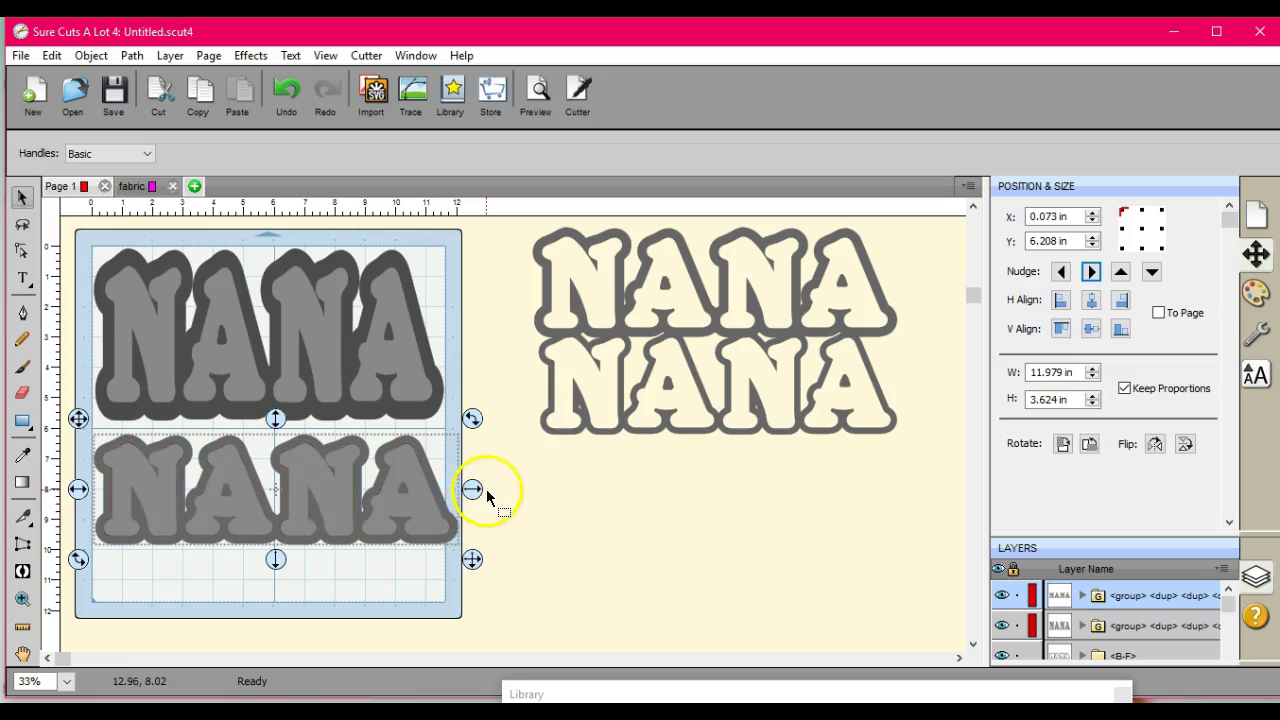
left_click_drag(472, 489, 462, 490)
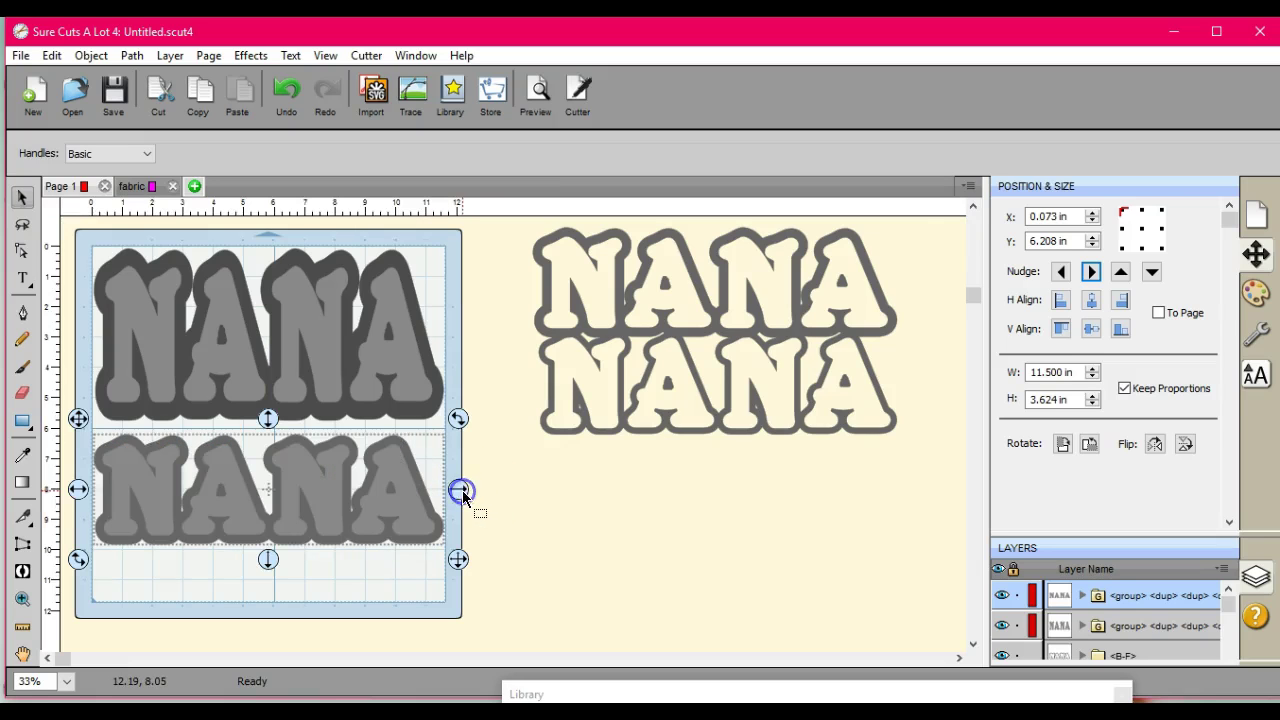
left_click(1257, 214)
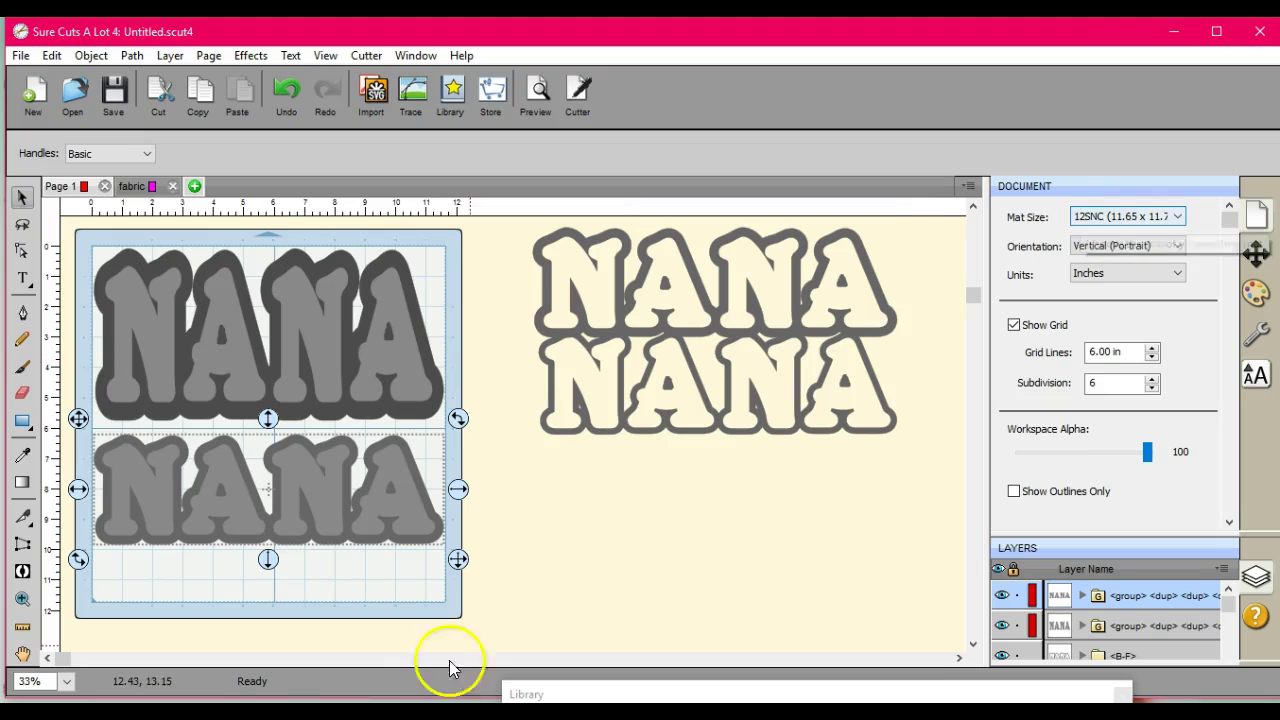
Stretch the lower NANA taller and change the mat size to 12SNC (11.65 x 11.73").
left_click_drag(266, 559, 258, 606)
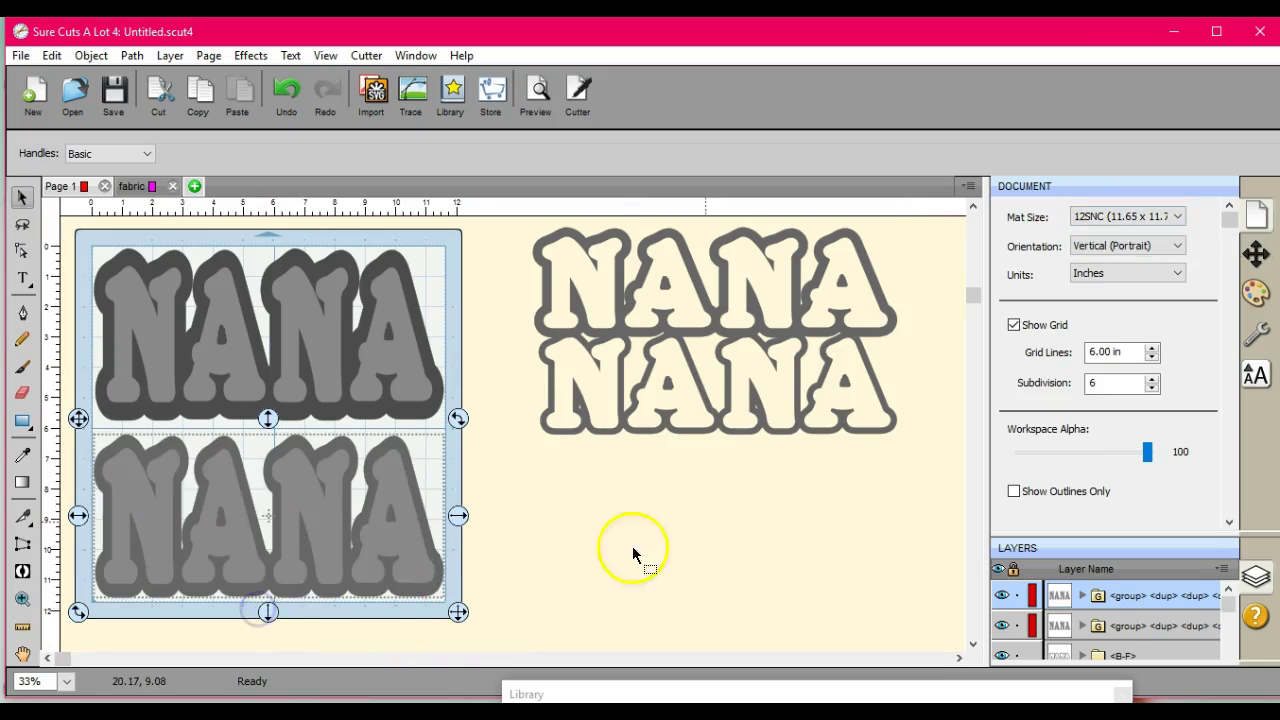
left_click(1179, 217)
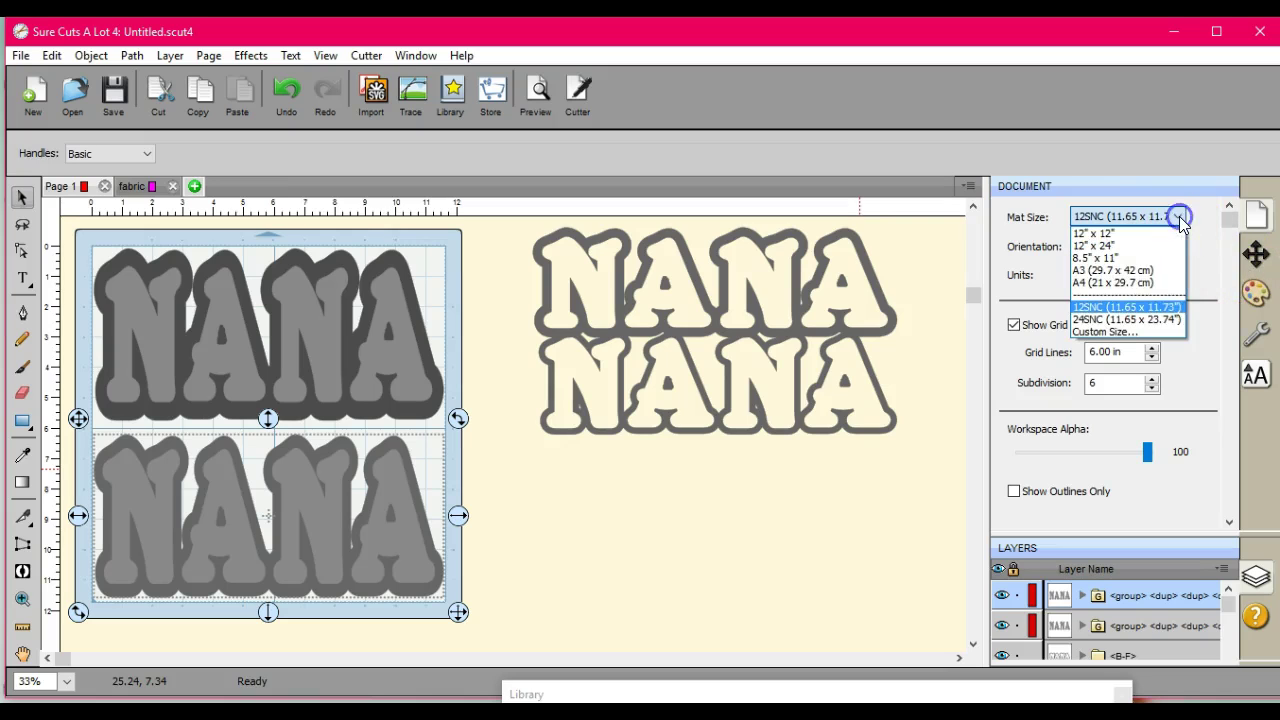
left_click(1155, 236)
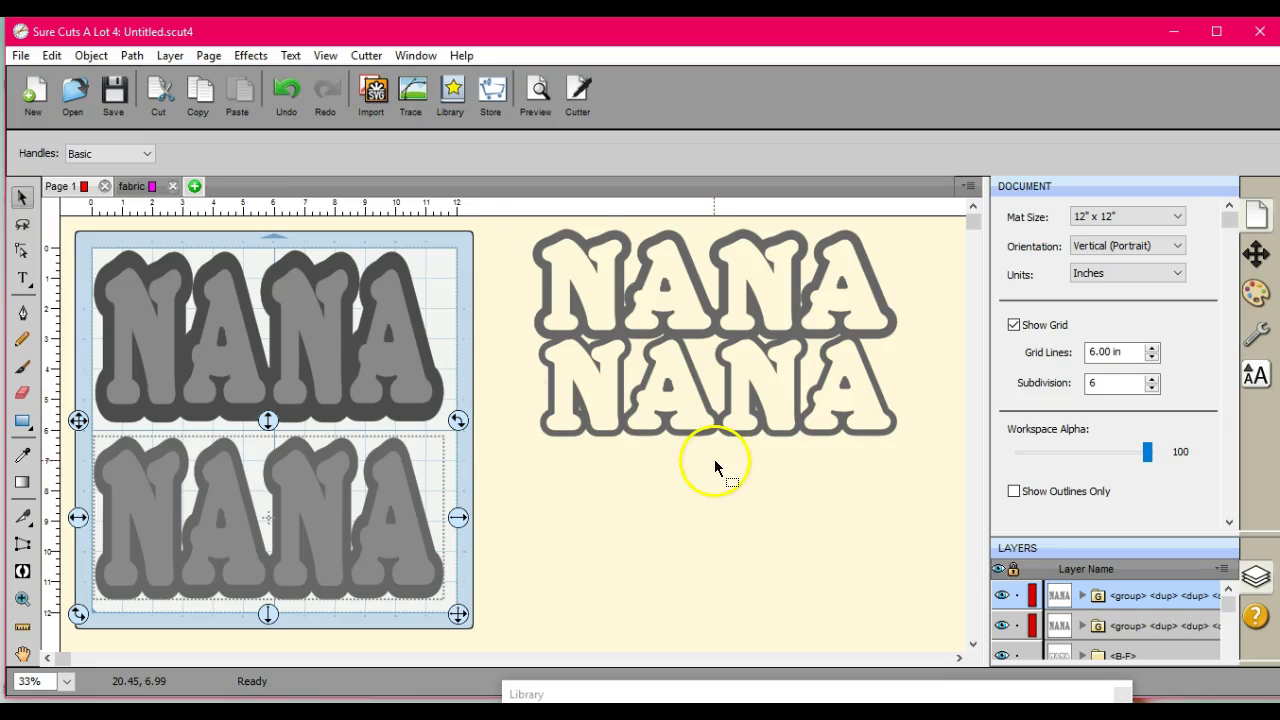
left_click(1150, 222)
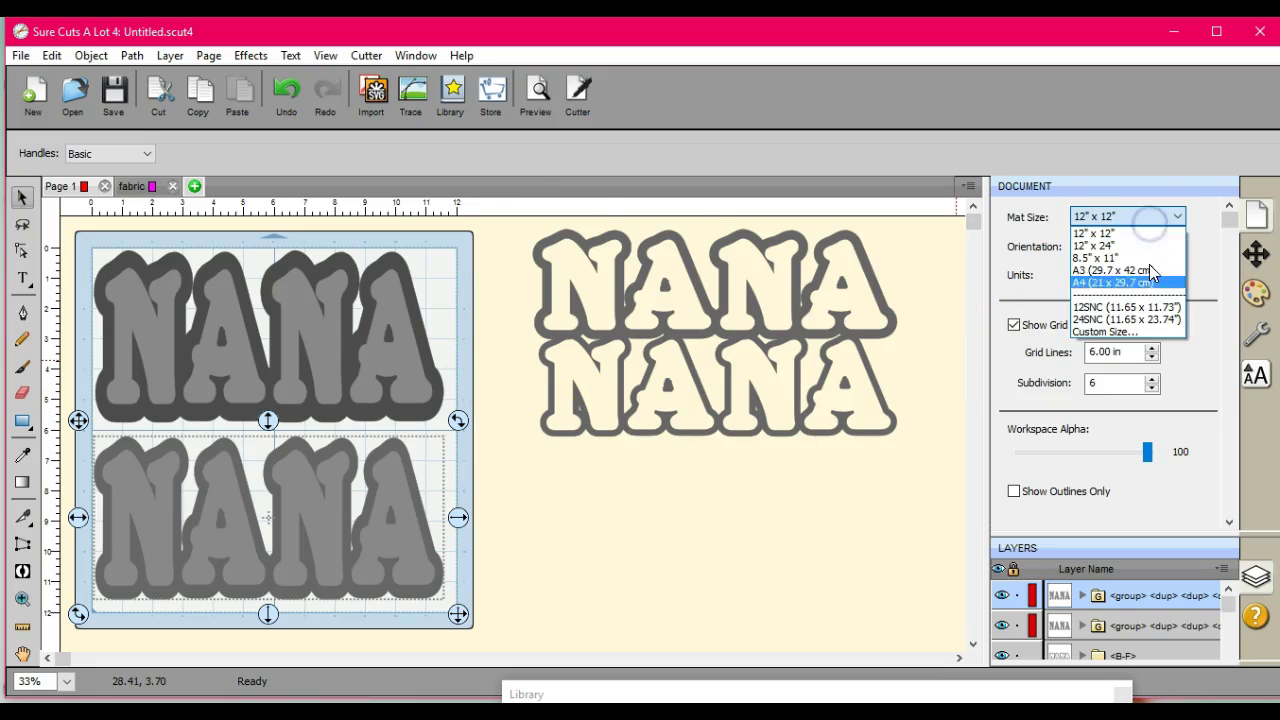
left_click(1147, 314)
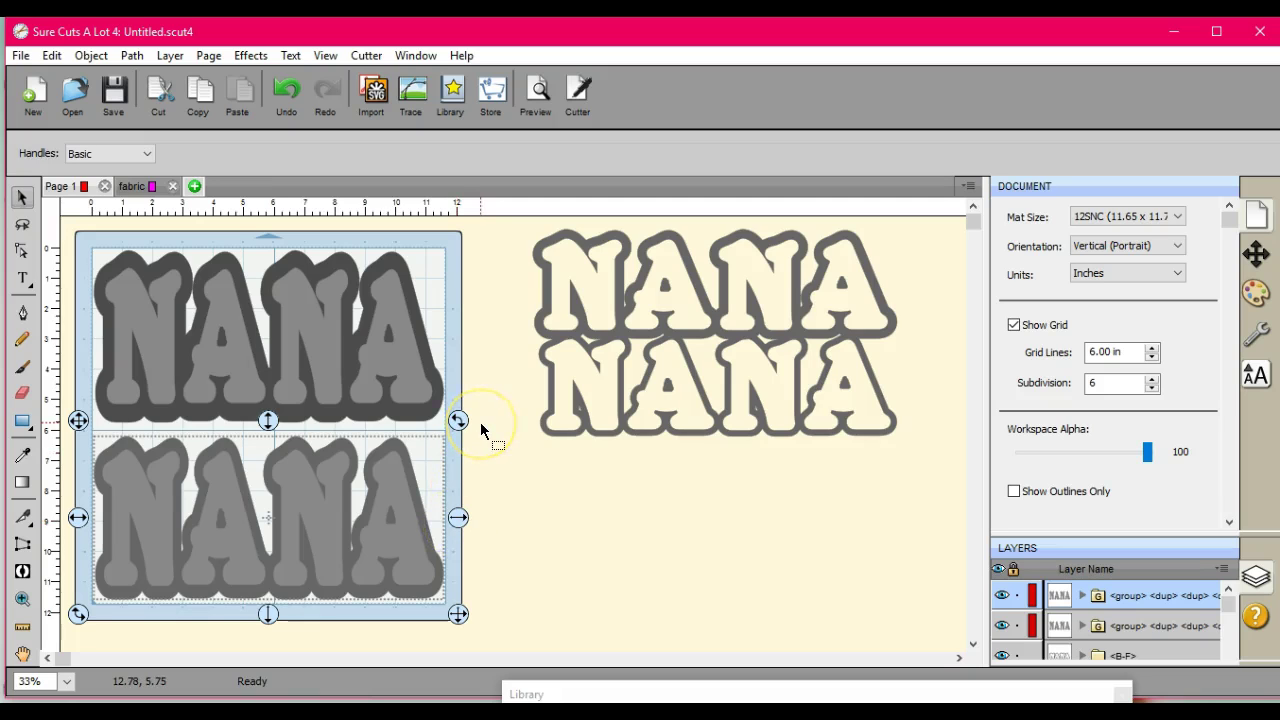
Stretch the lower NANA slightly taller to fill the mat's lower half.
left_click(267, 419)
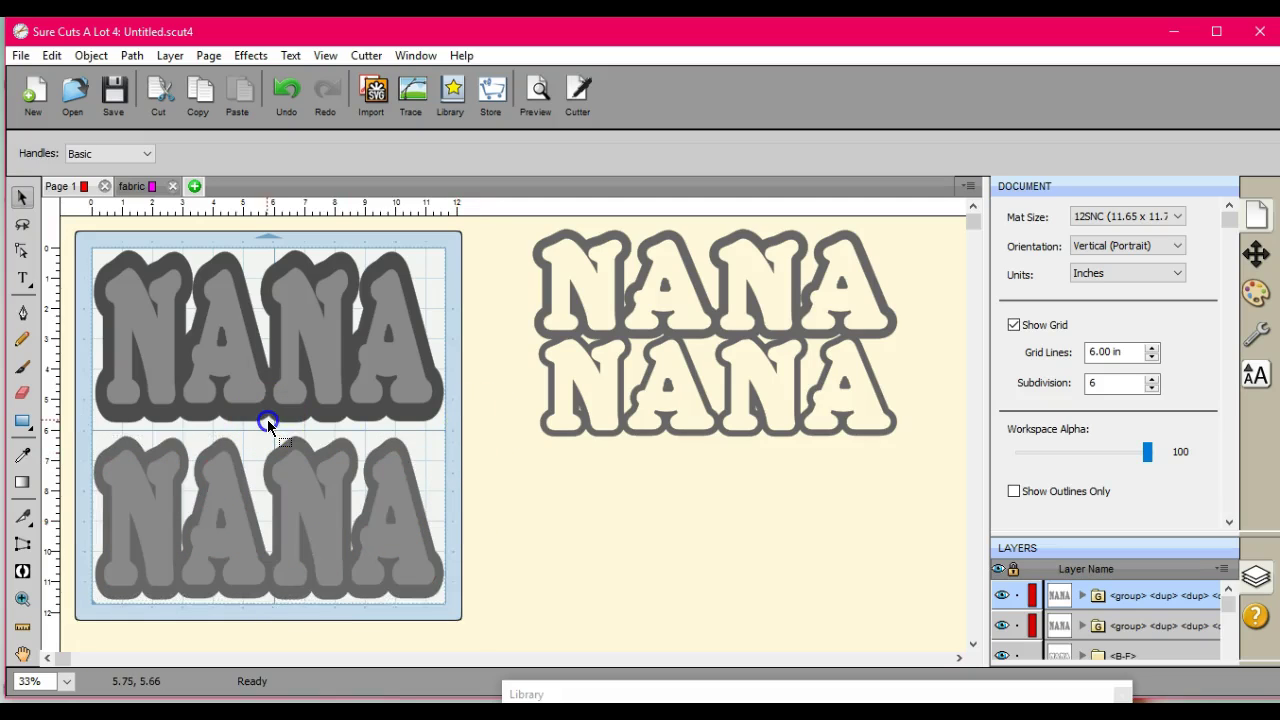
left_click_drag(267, 419, 266, 415)
left_click(266, 415)
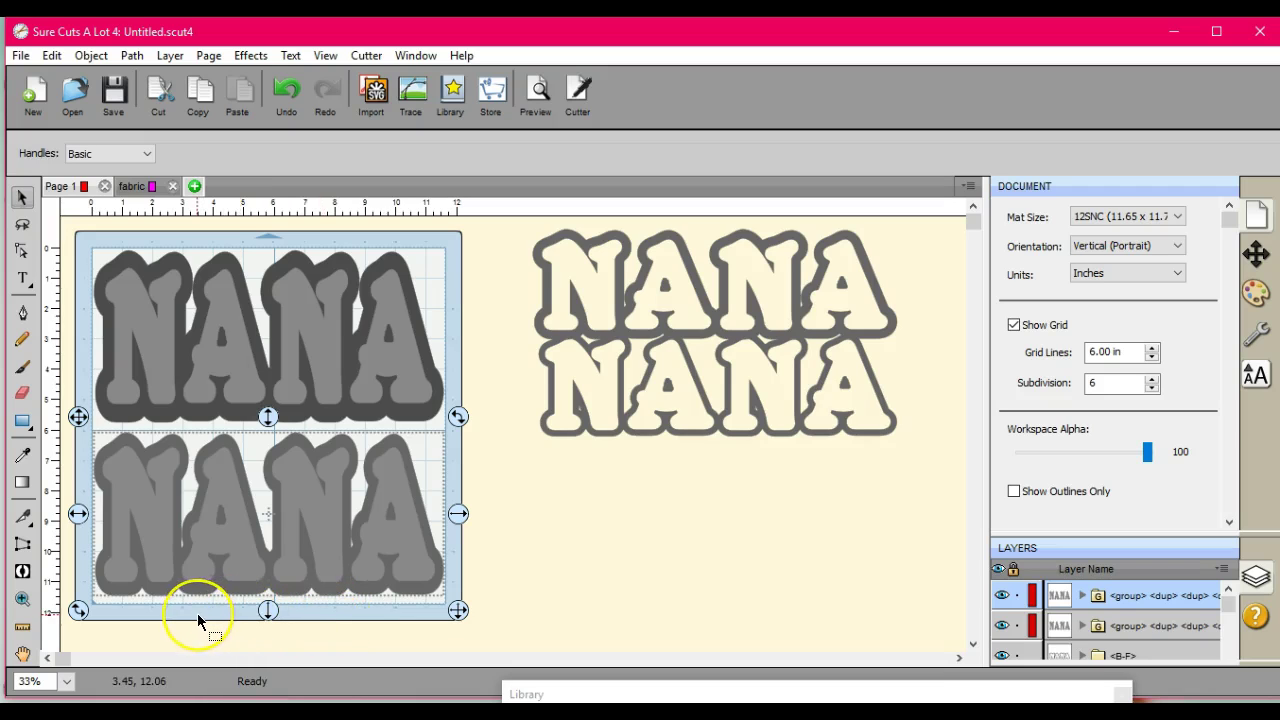
left_click(629, 561)
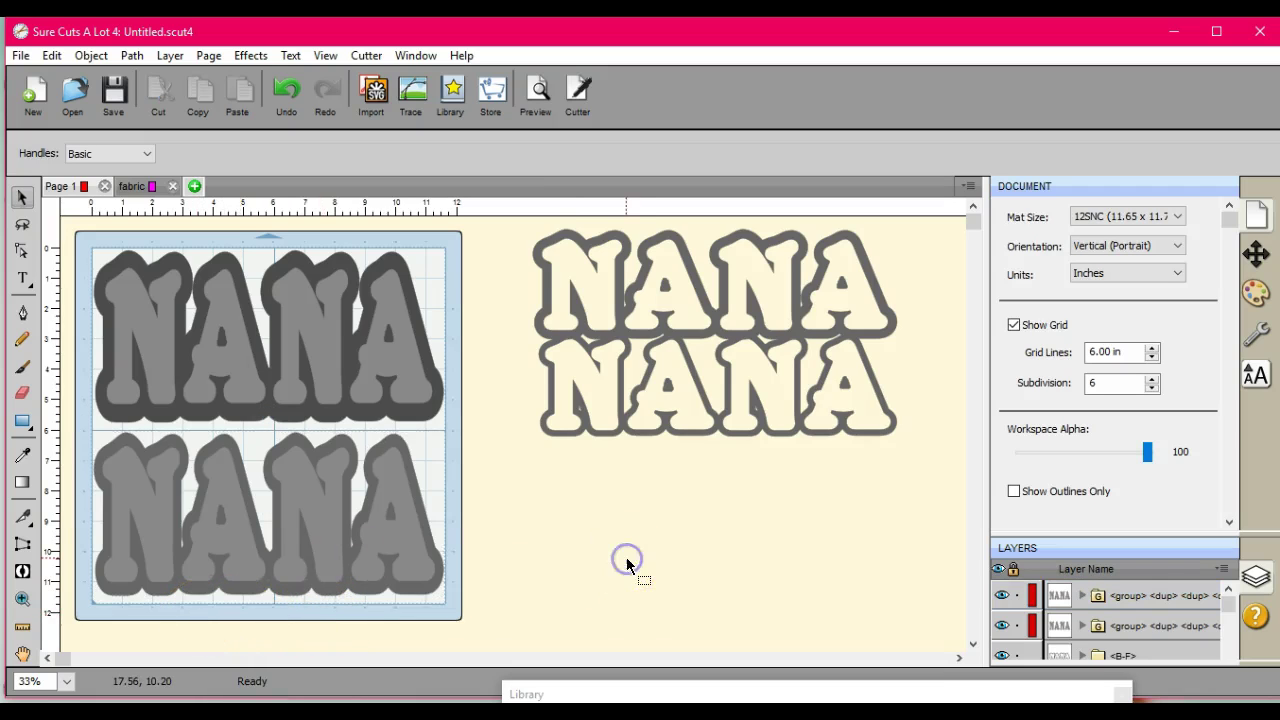
Send the lower plain NANA layer to the fabric page.
left_click(324, 517)
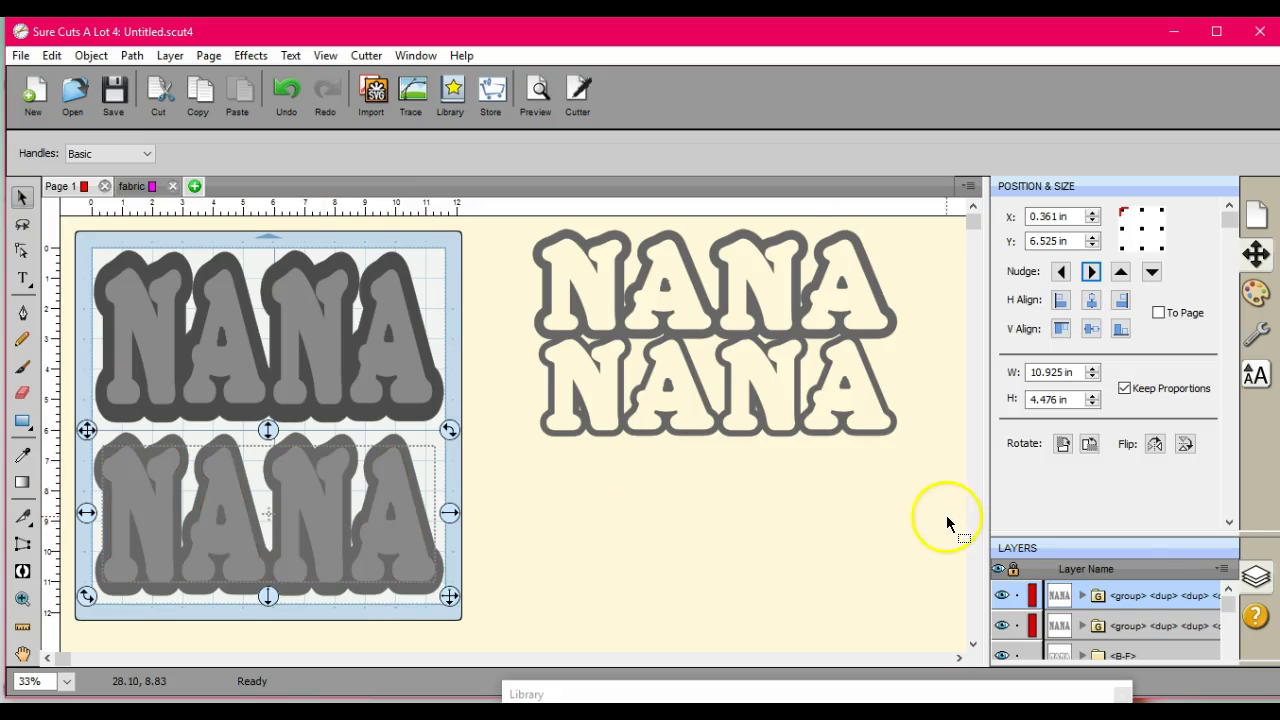
left_click(1222, 568)
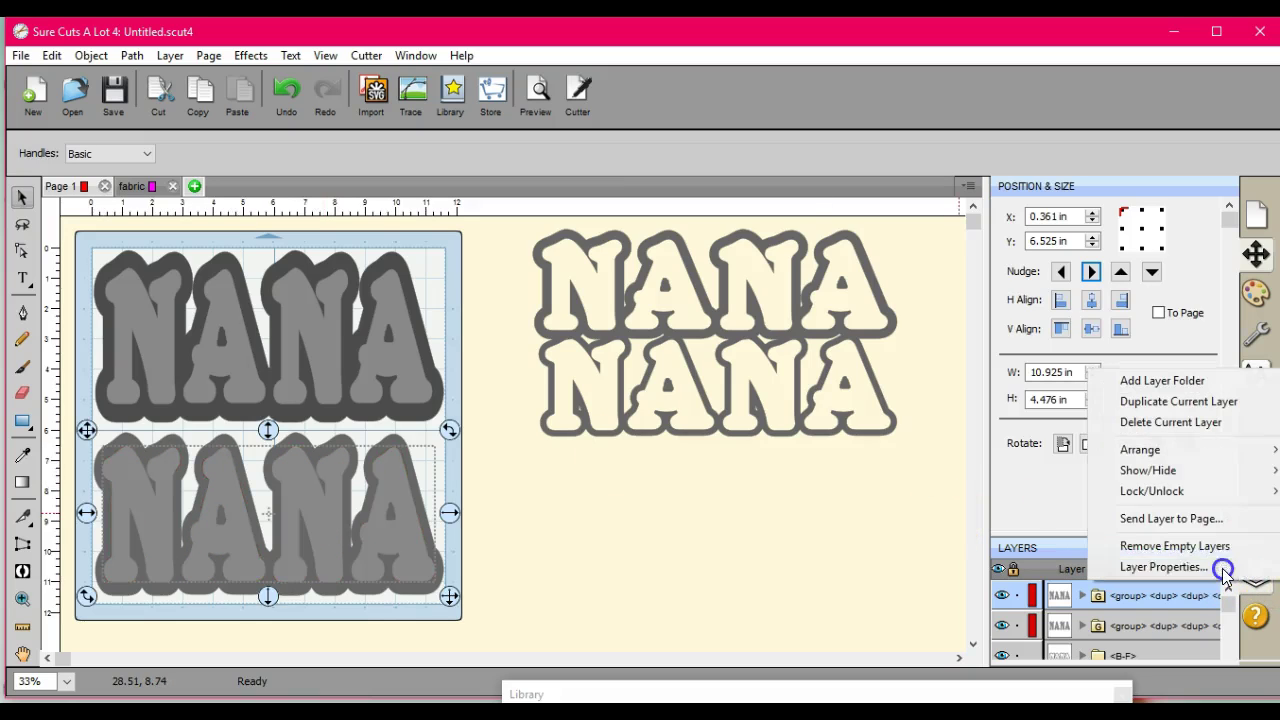
left_click(1200, 518)
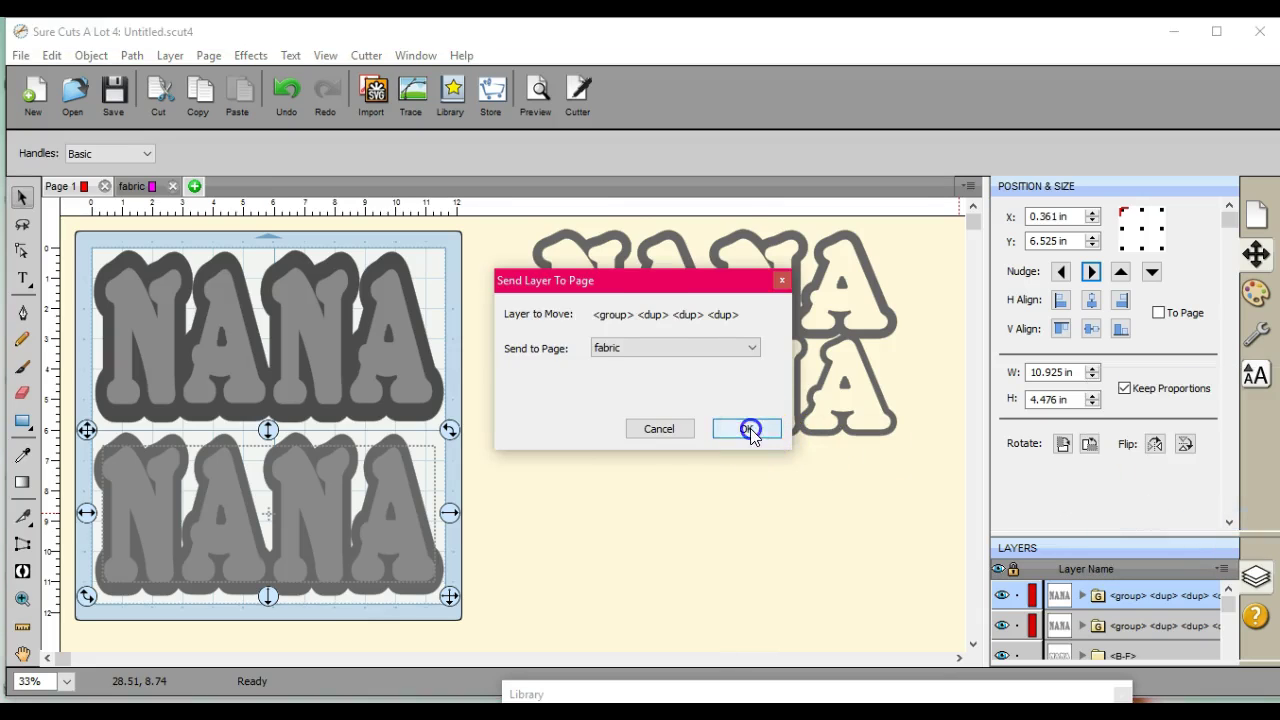
left_click(748, 429)
Send the upper plain NANA layer to the fabric page as well.
left_click(387, 354)
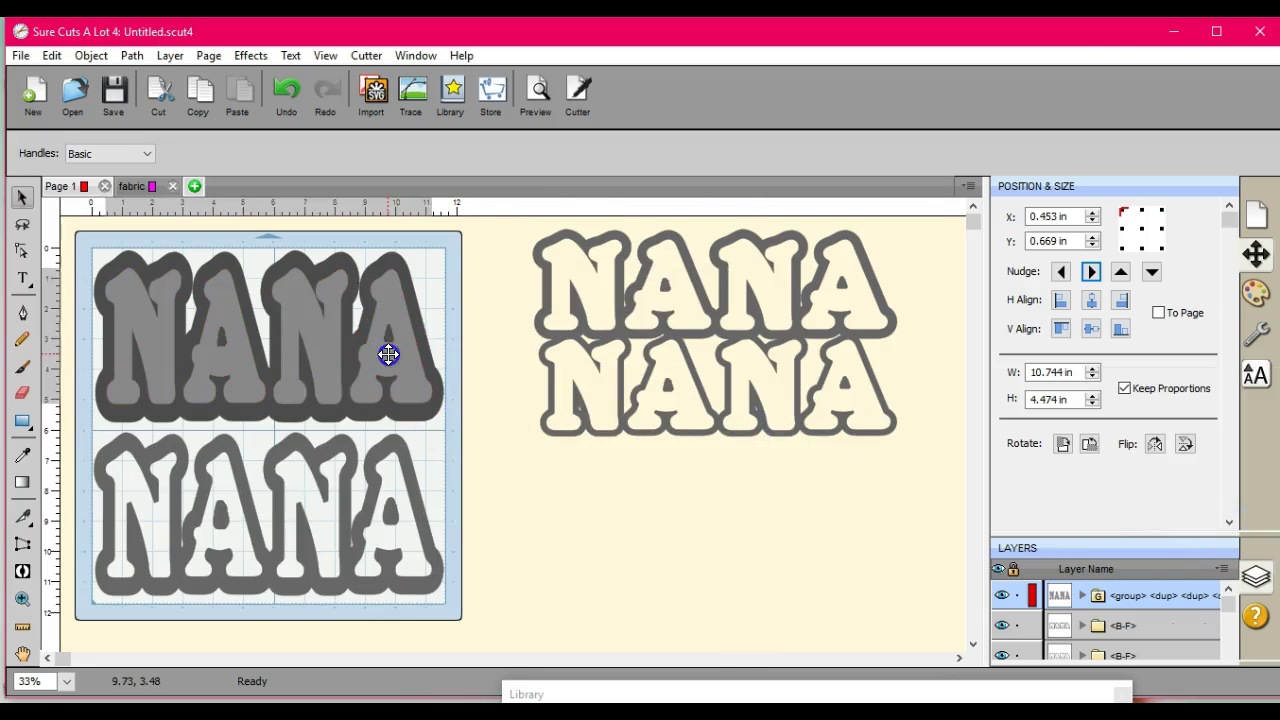
left_click(1221, 572)
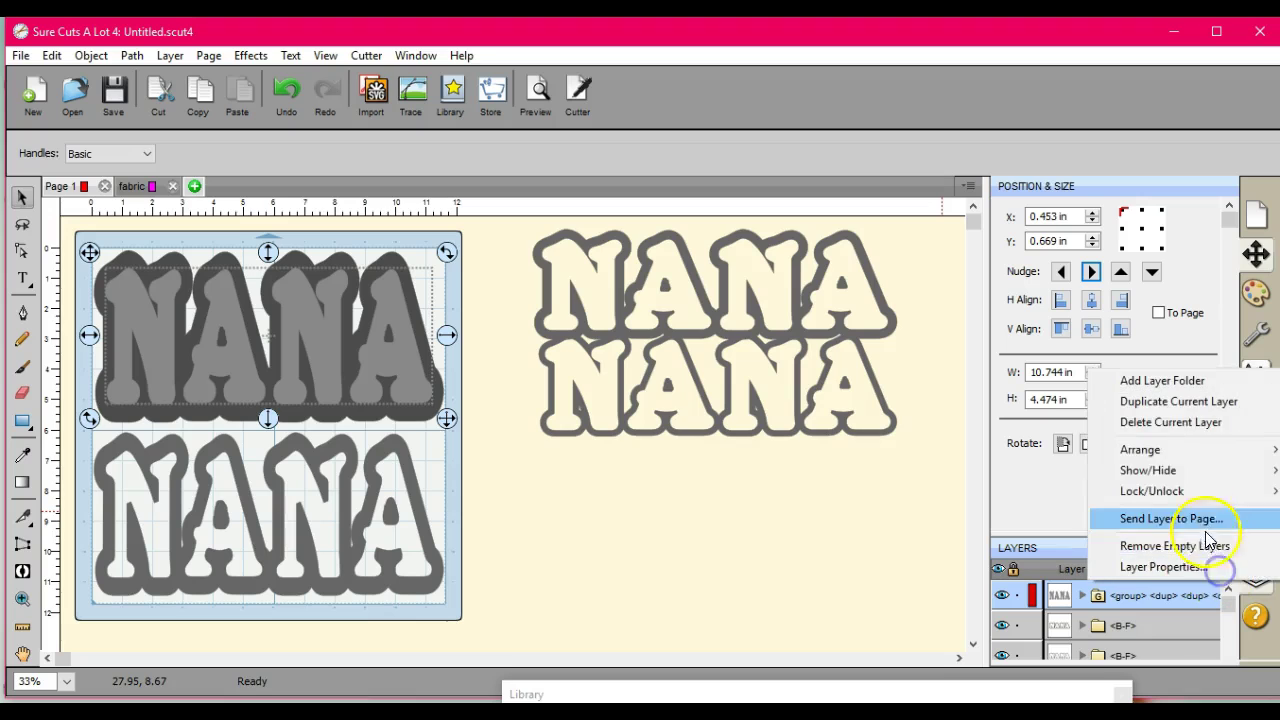
left_click(1200, 518)
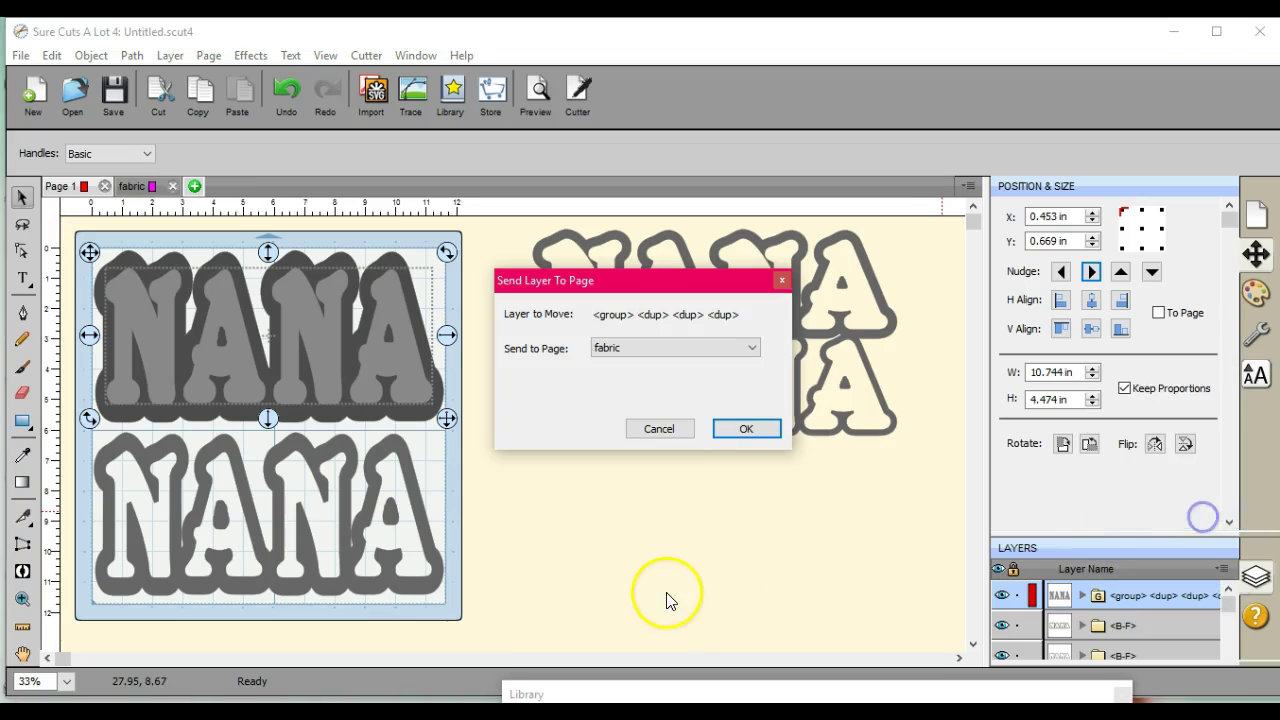
left_click(740, 427)
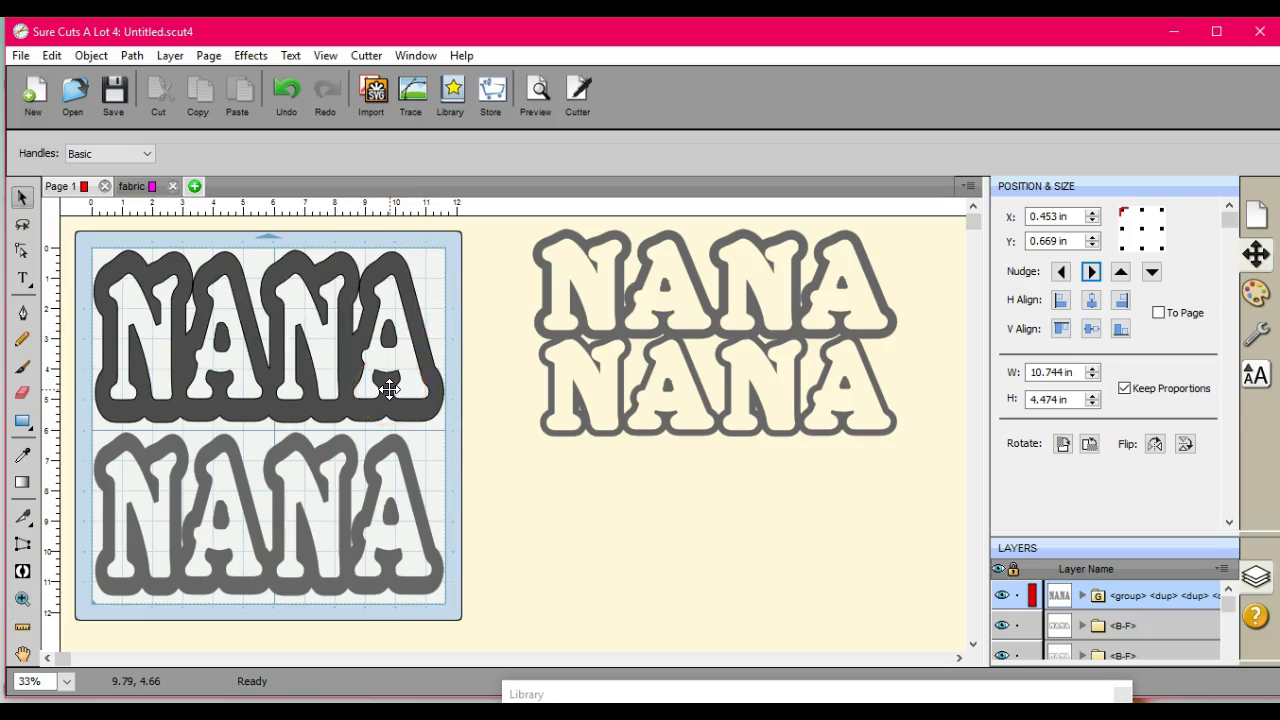
Select the top NANA shadow outline and flip it horizontally.
left_click(334, 325)
left_click(349, 342)
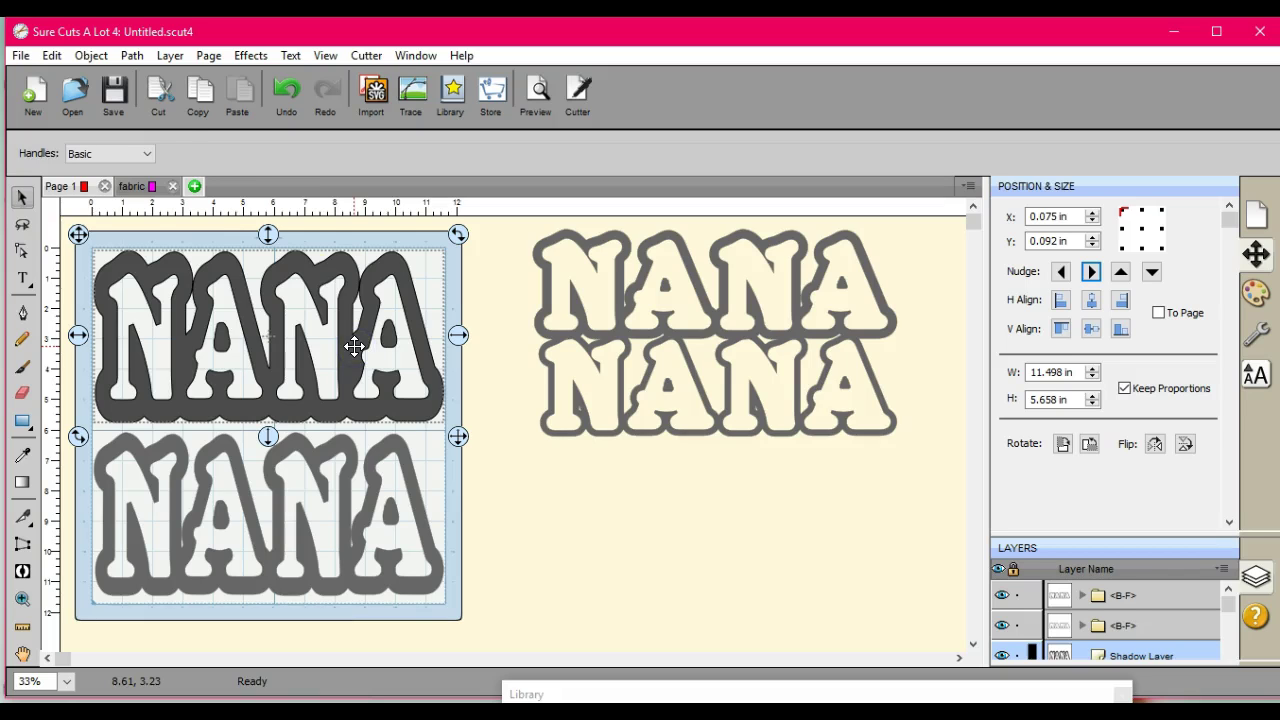
left_click(92, 55)
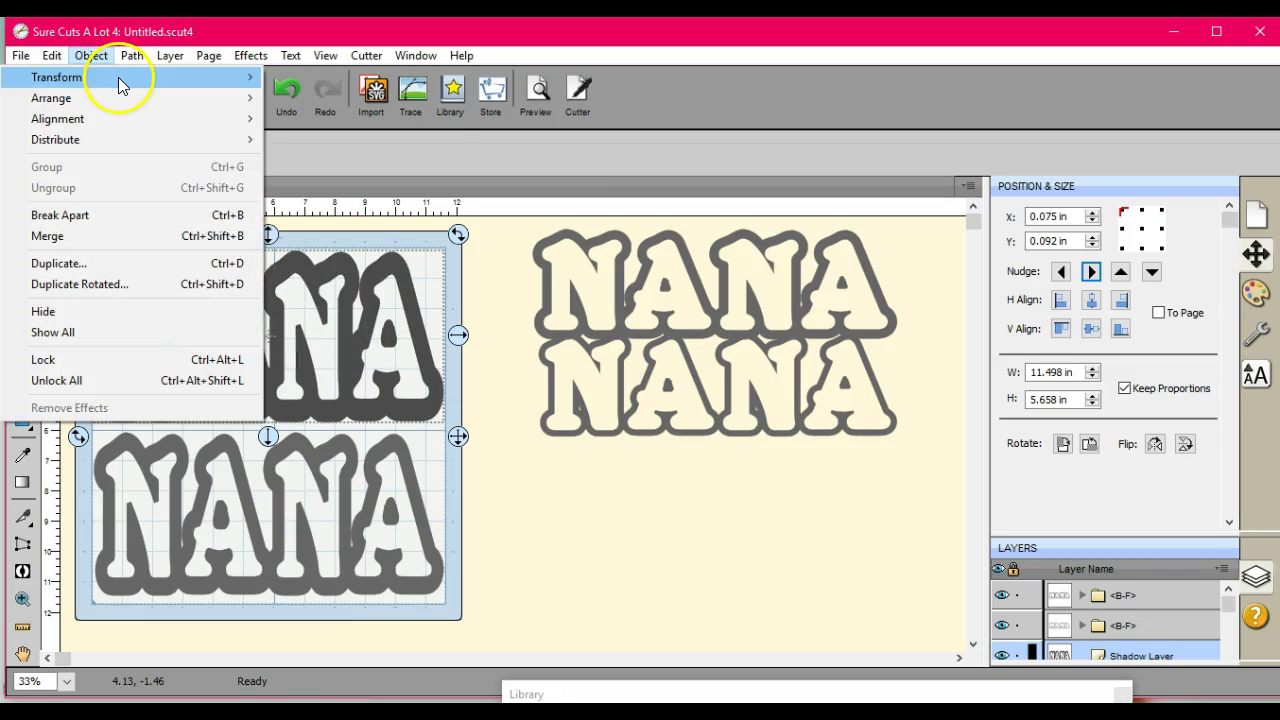
mouse_move(119, 77)
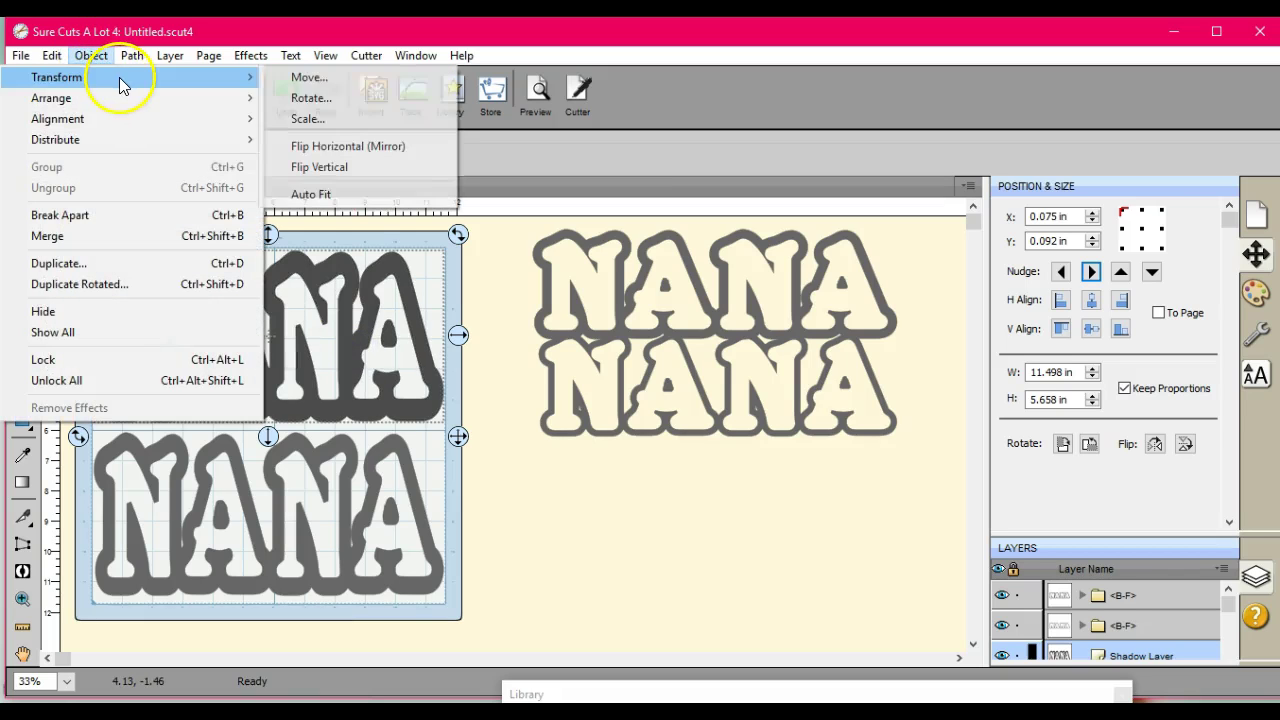
left_click(346, 171)
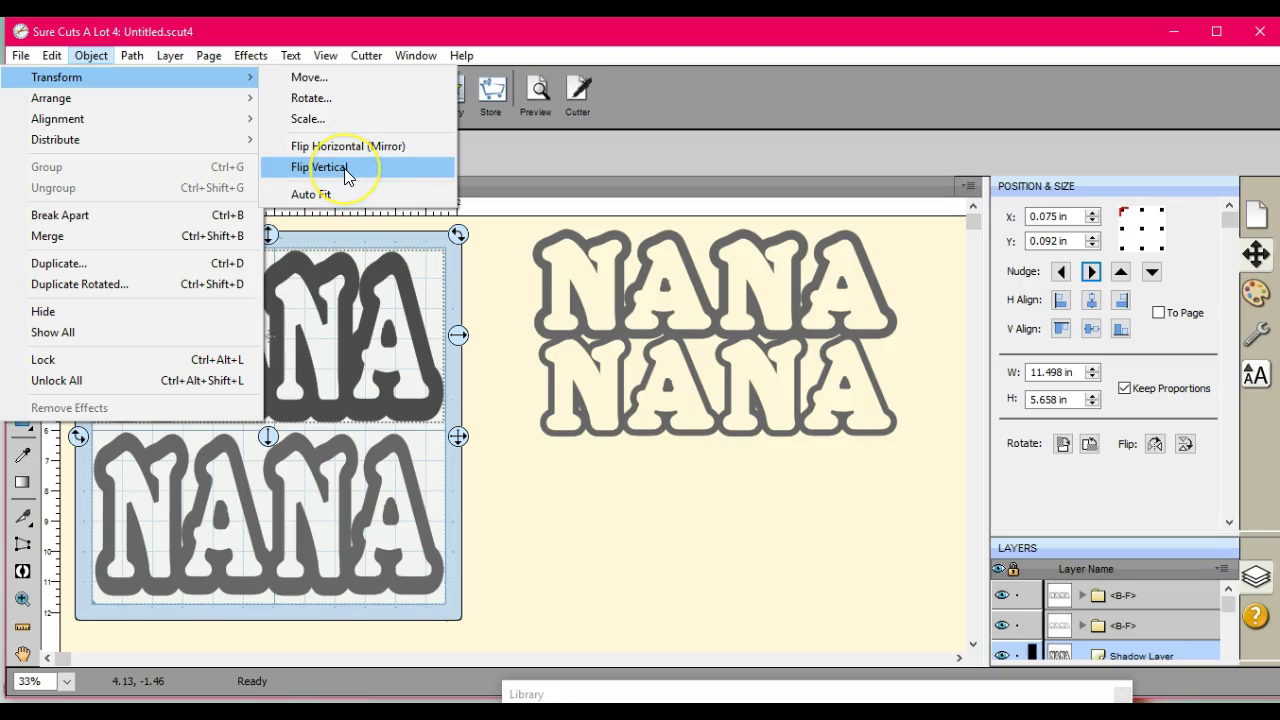
left_click(350, 148)
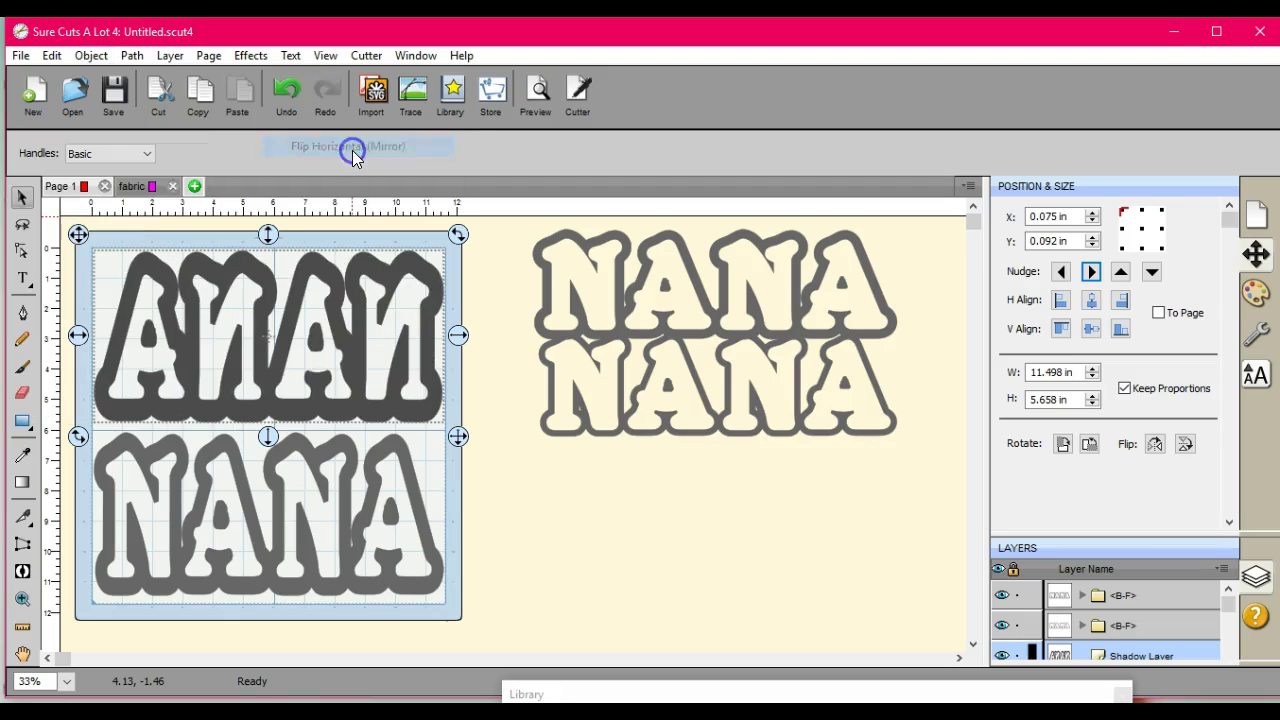
Select the bottom NANA design and flip it horizontally as well.
left_click(331, 457)
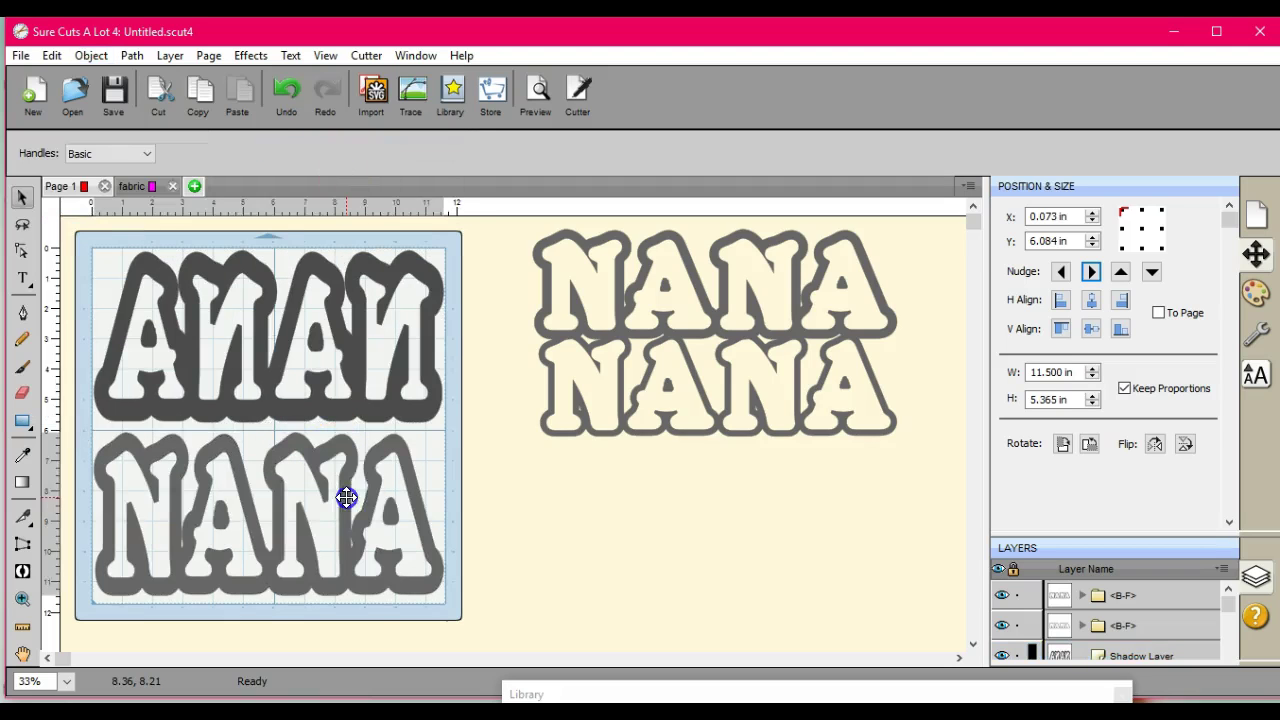
left_click(90, 55)
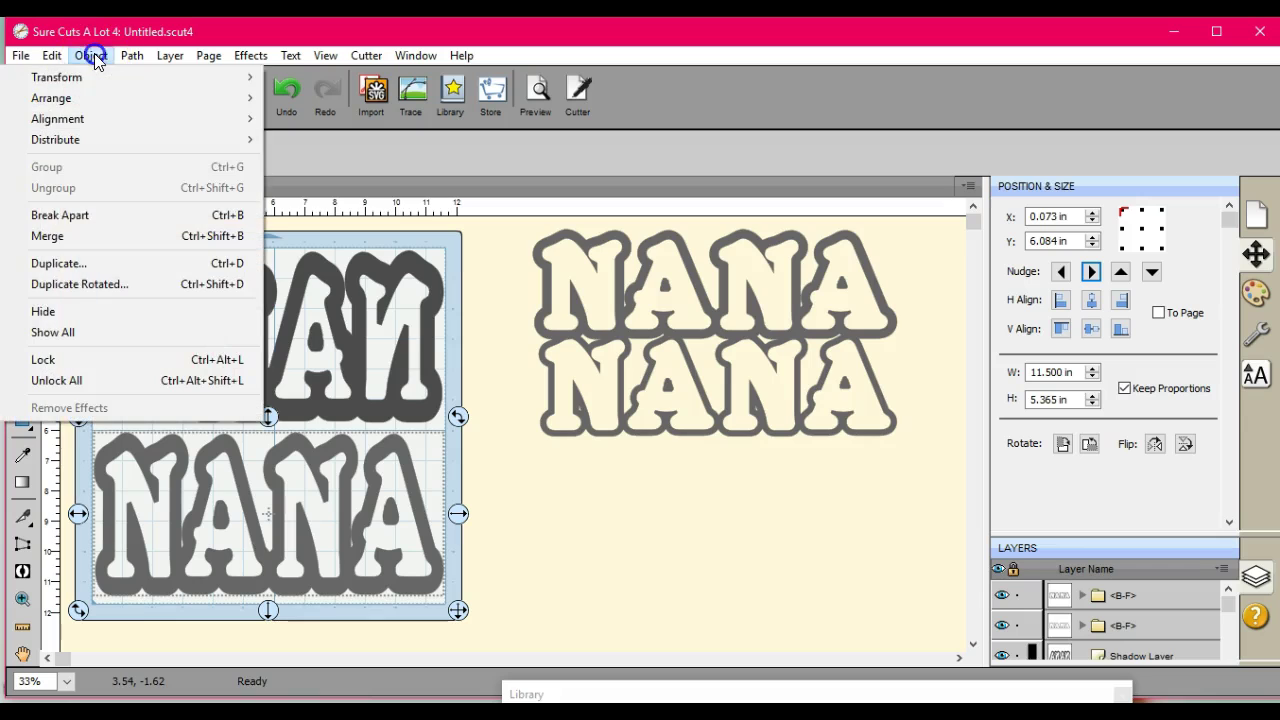
mouse_move(98, 69)
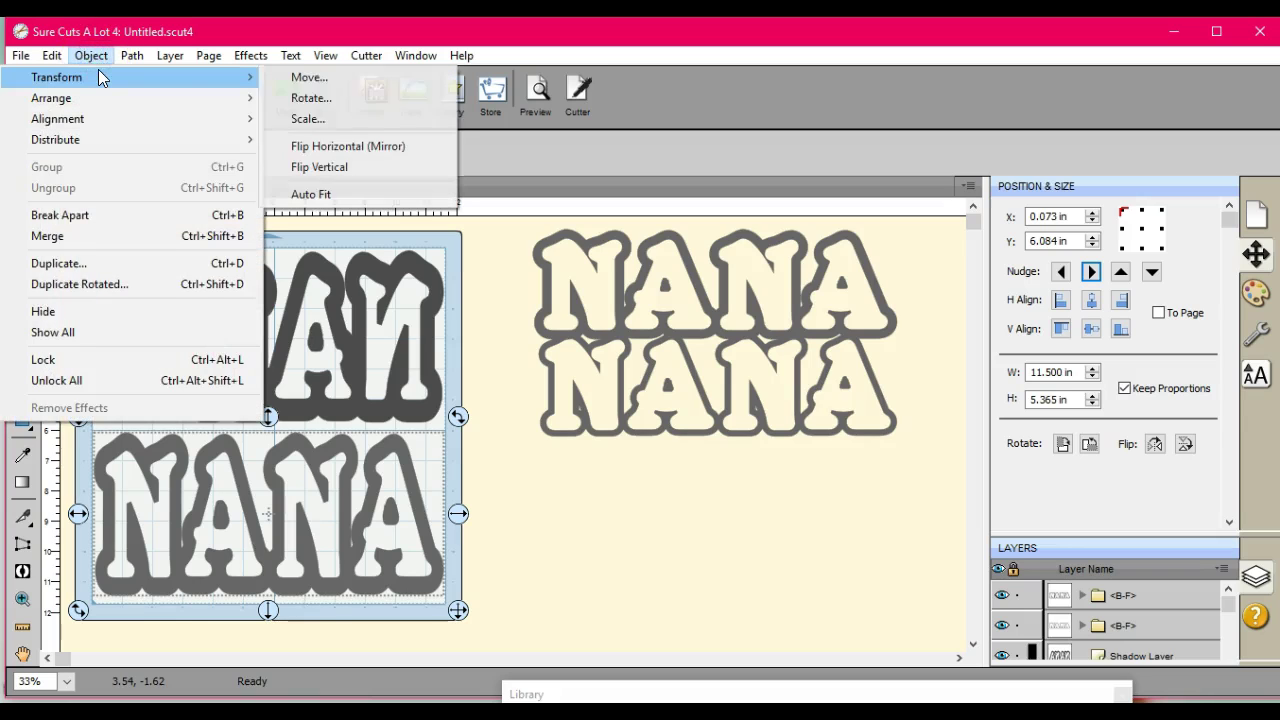
left_click(324, 148)
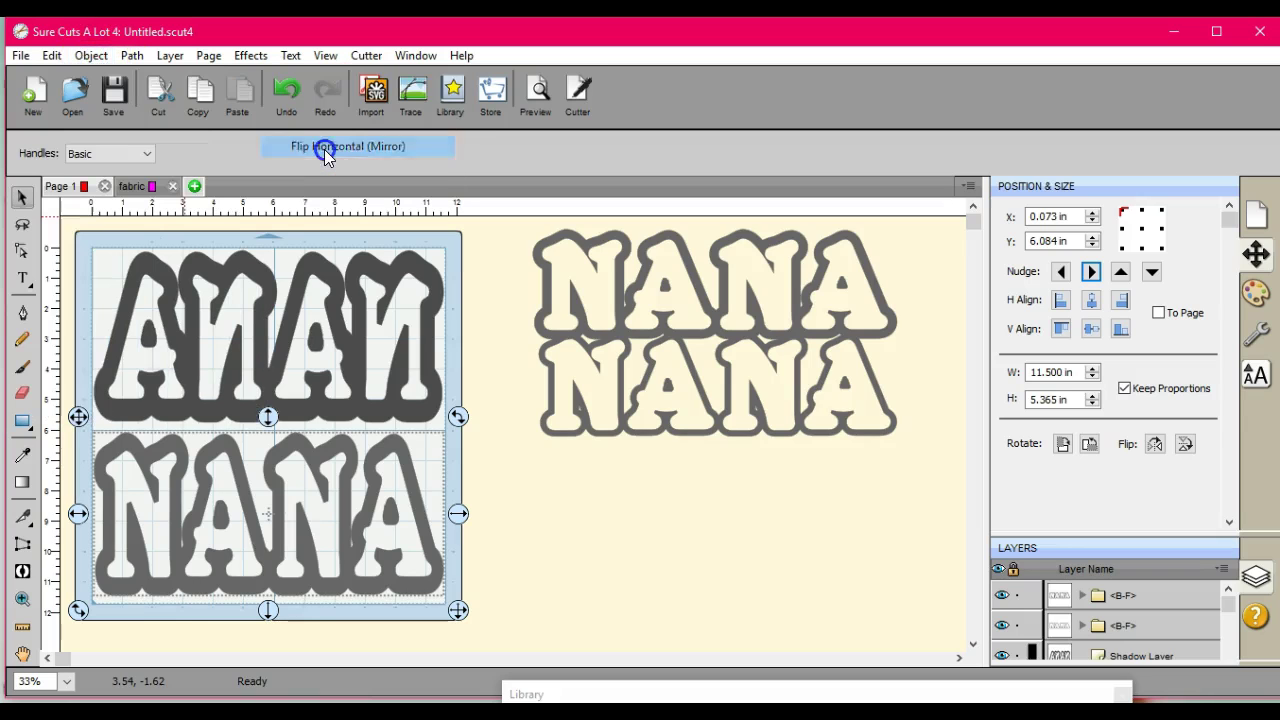
Check the fabric page, then delete the two spare NANA copies beside the Page 1 mat.
left_click(150, 188)
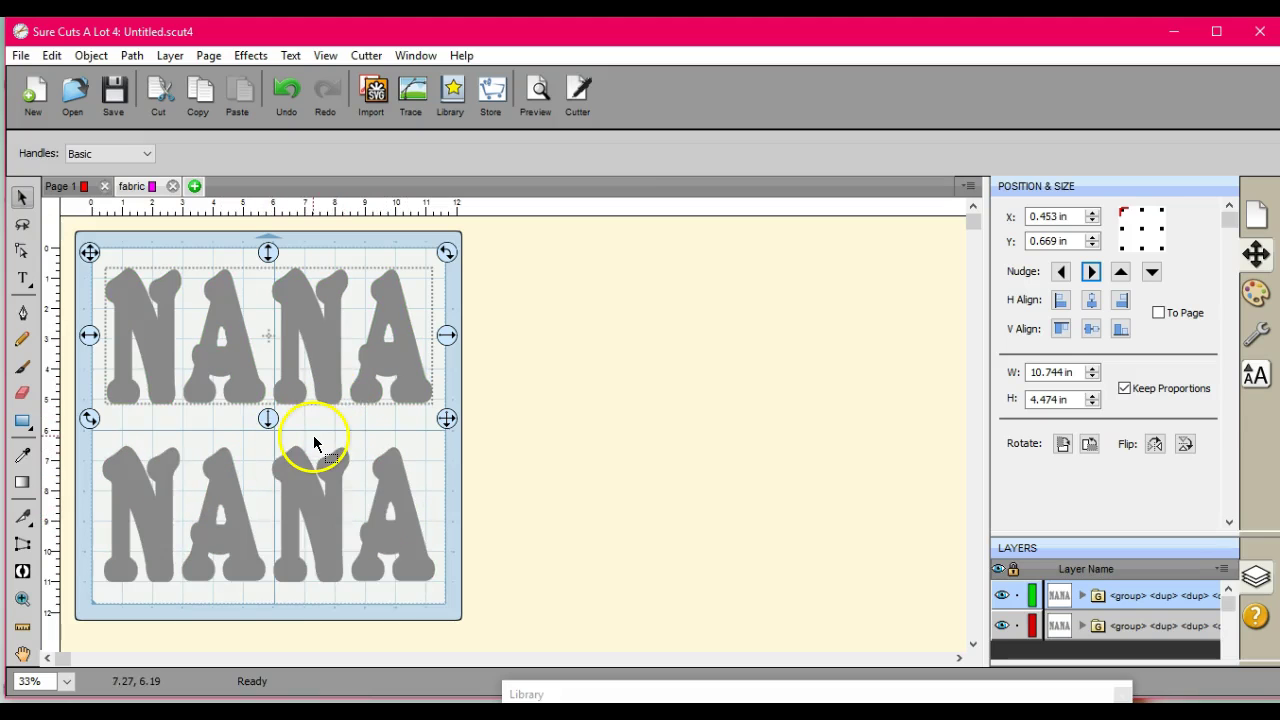
left_click(82, 189)
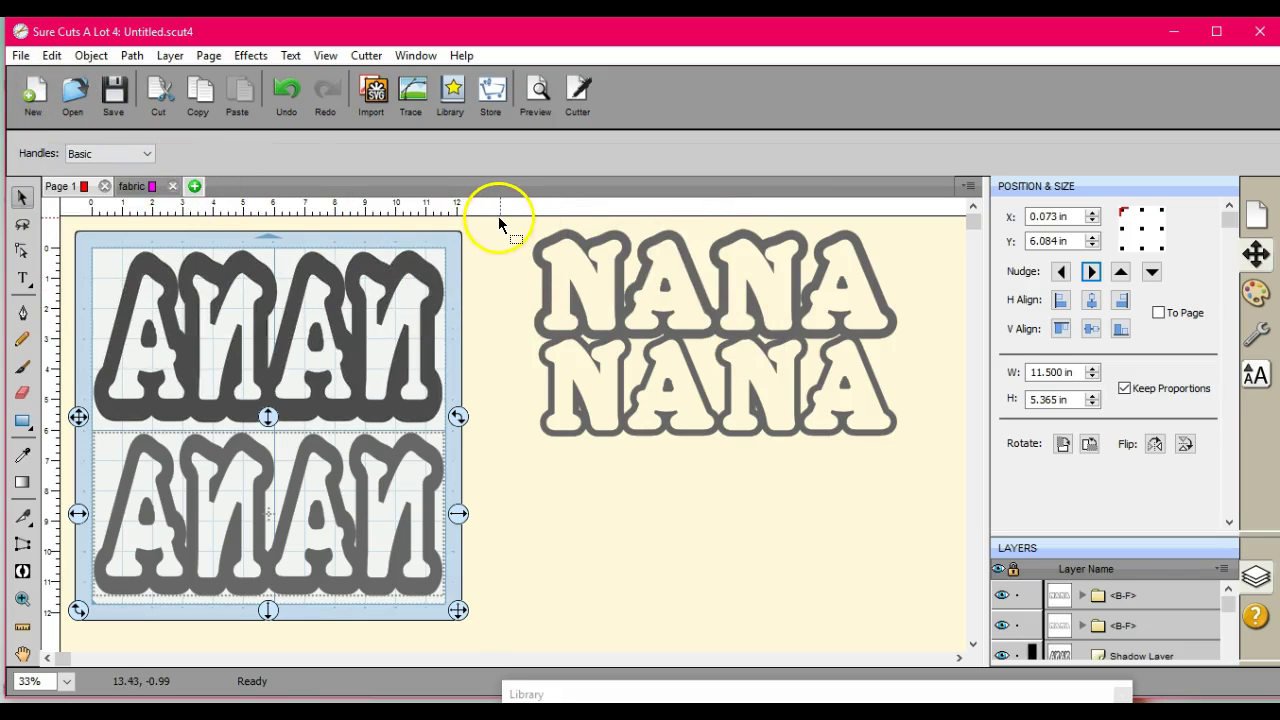
left_click_drag(510, 216, 956, 535)
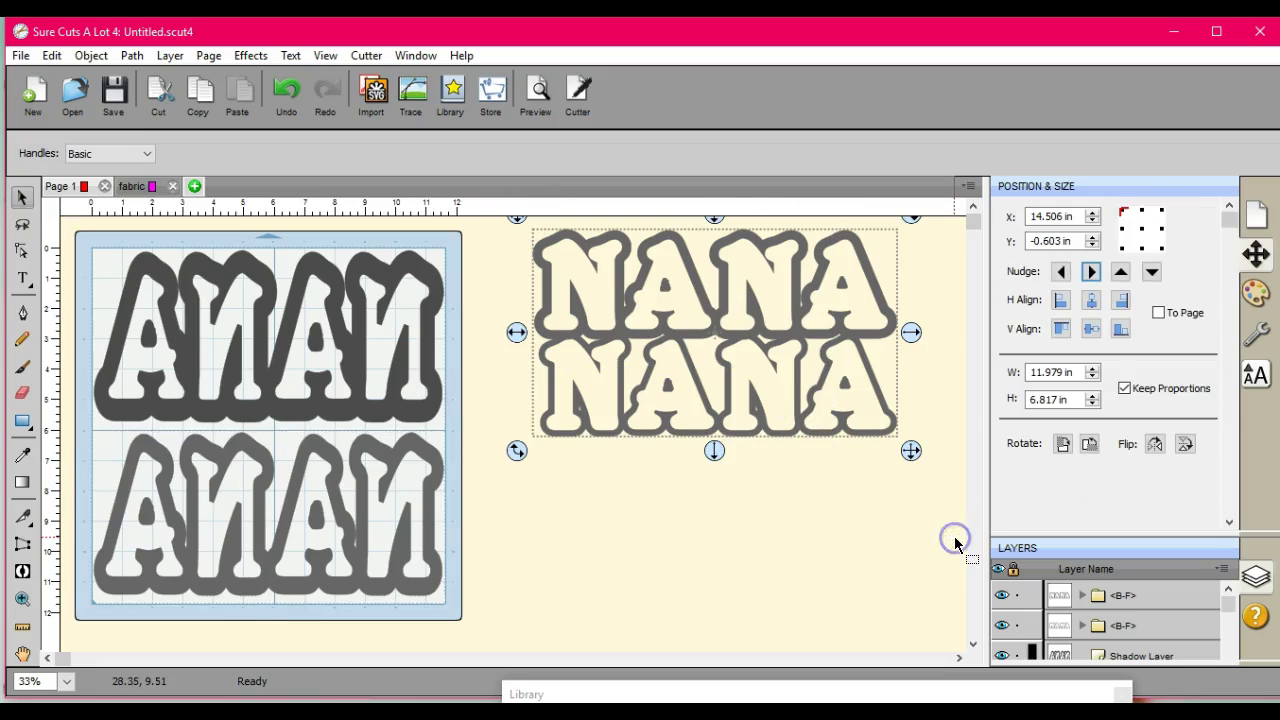
right_click(725, 365)
left_click(764, 521)
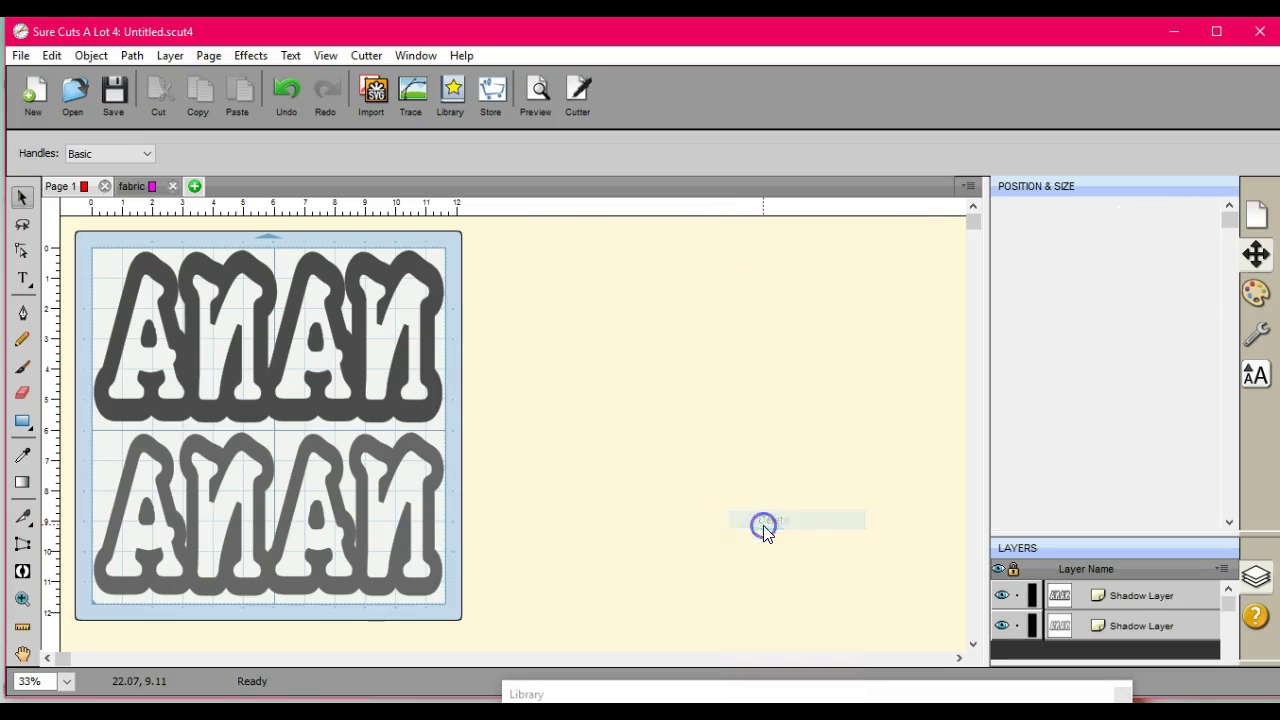
Export Page 1 to USB Drive (G:) as FCM (*.fcm) named NANAHTV.
left_click(14, 57)
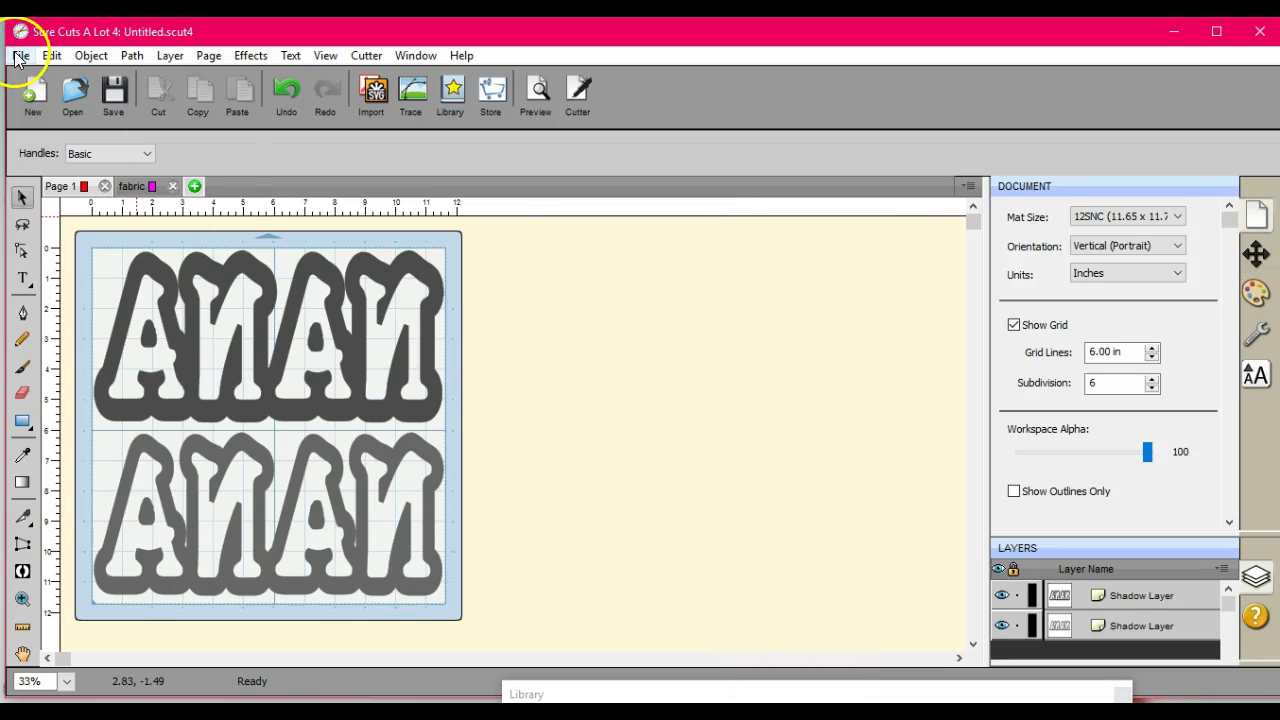
left_click(63, 188)
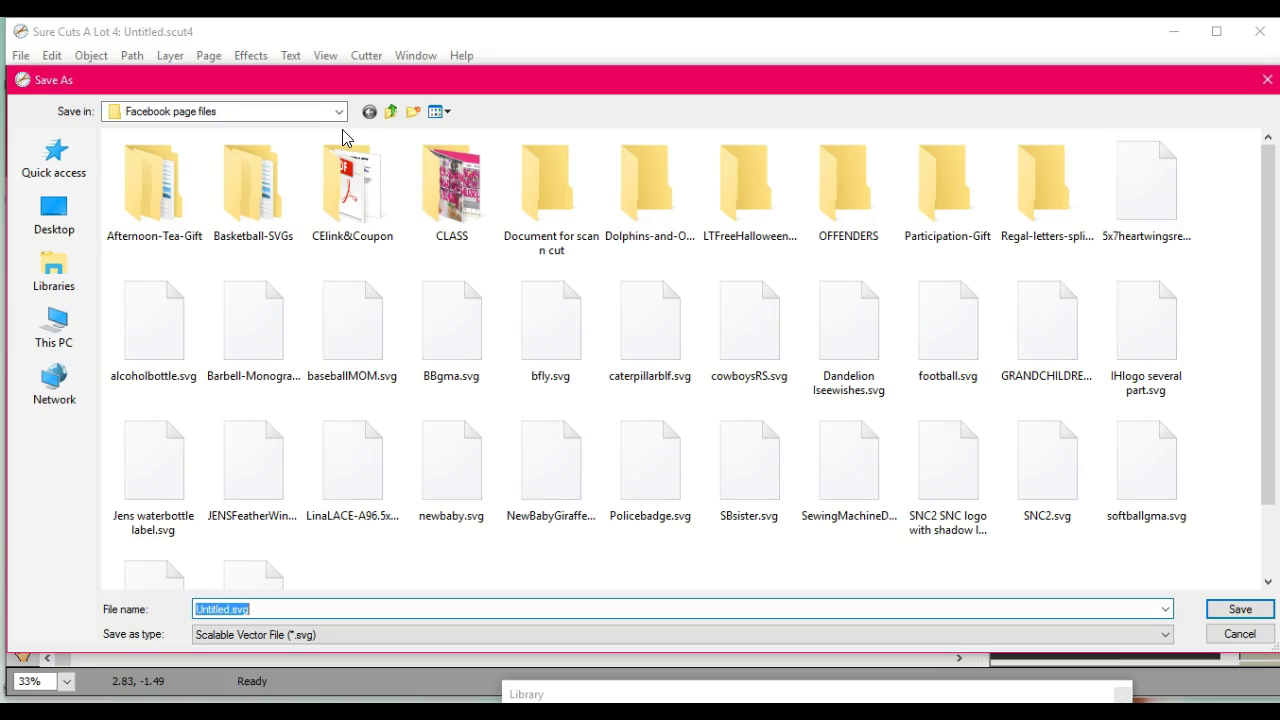
left_click(339, 111)
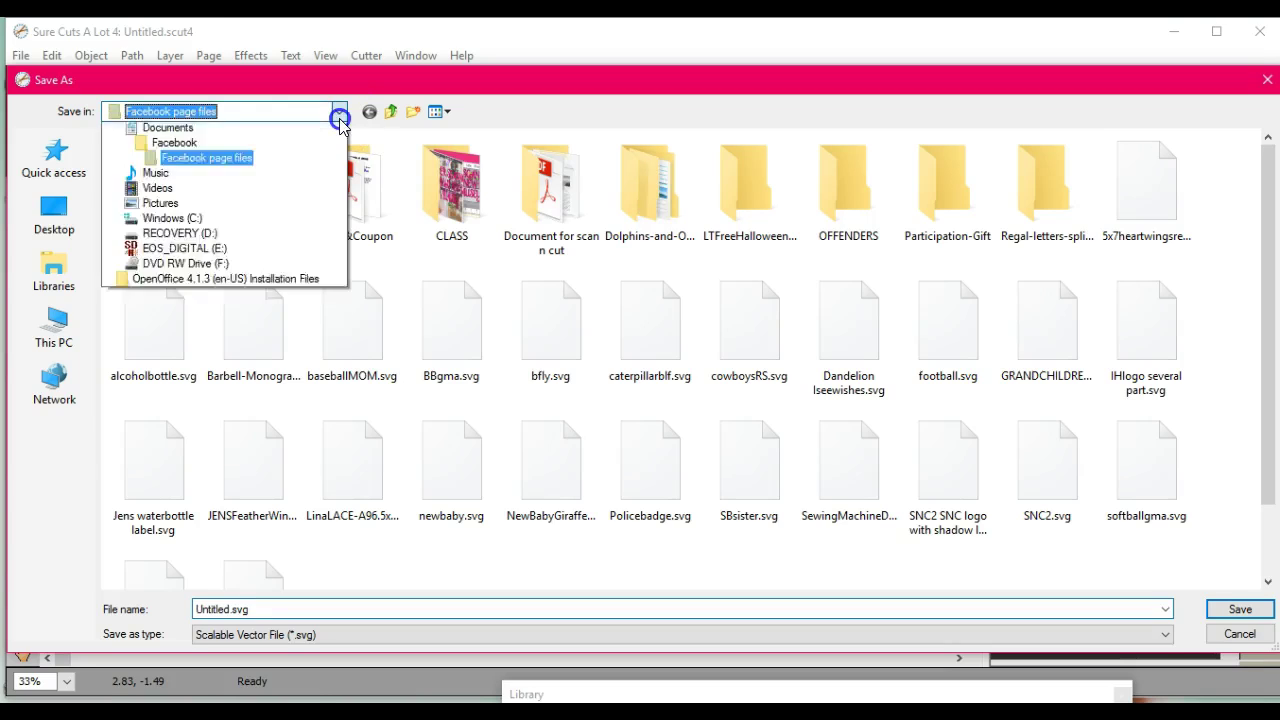
key("Escape")
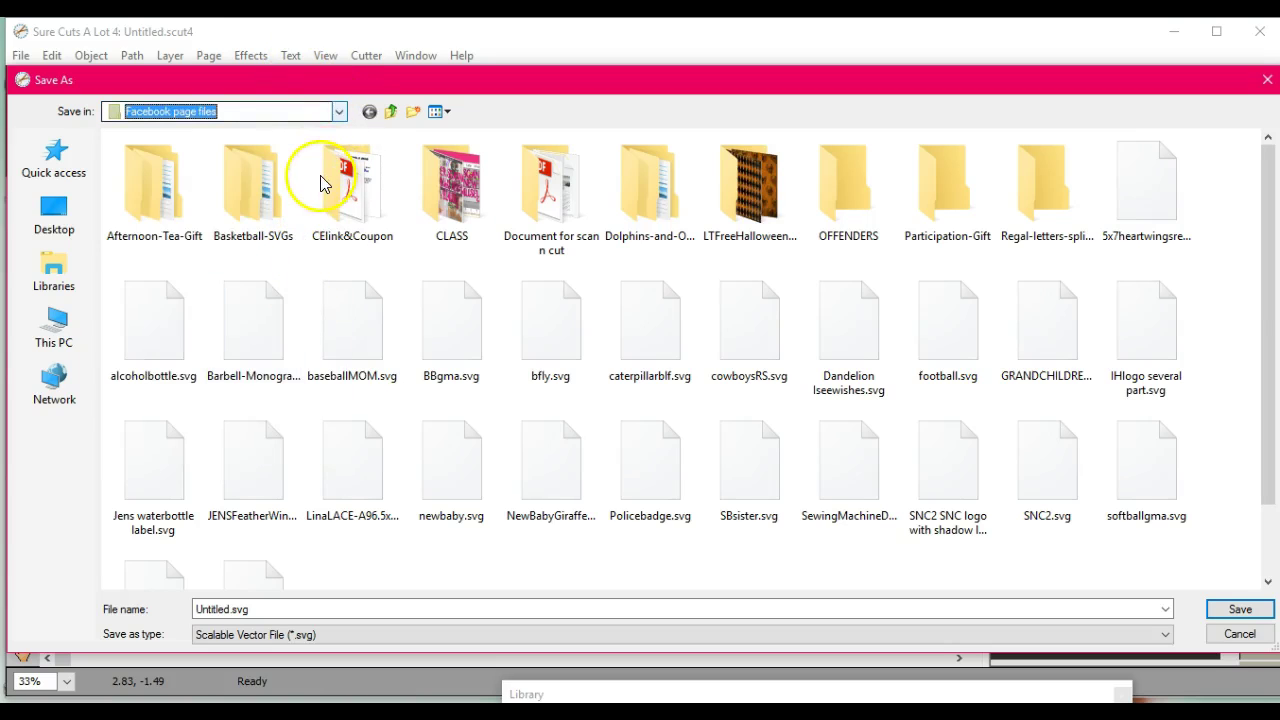
left_click(336, 113)
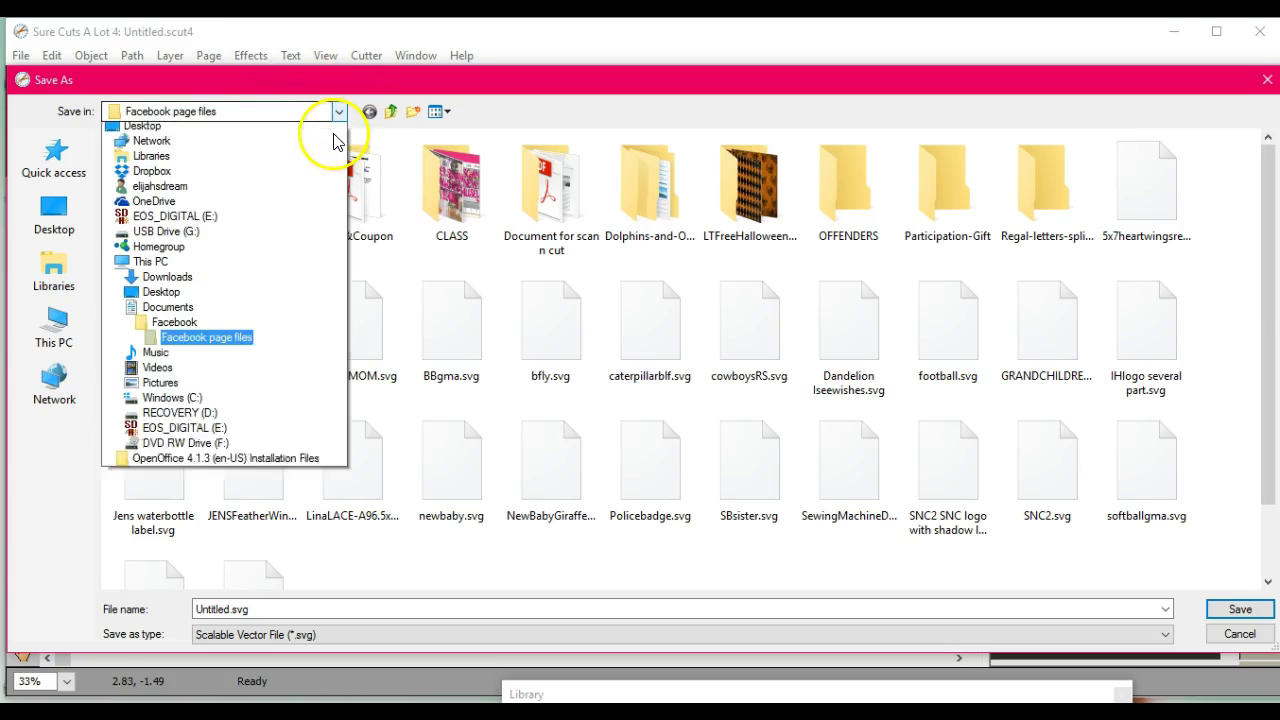
left_click(313, 251)
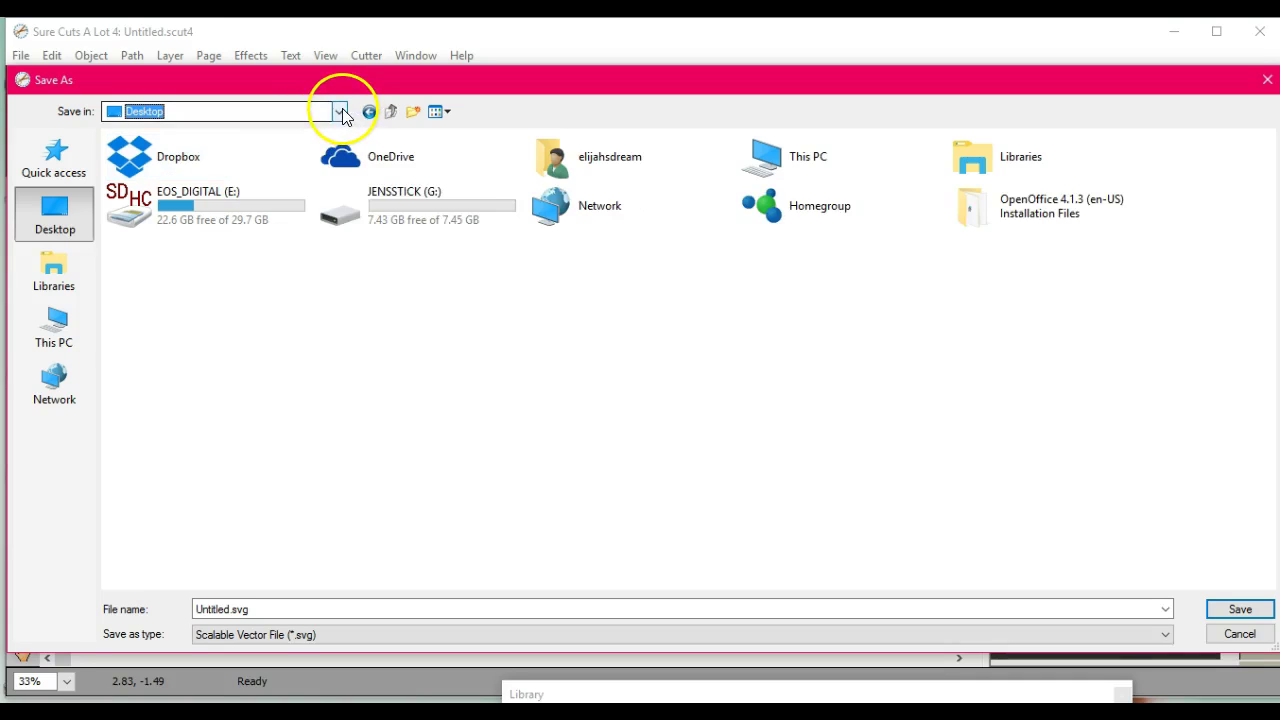
double_click(430, 198)
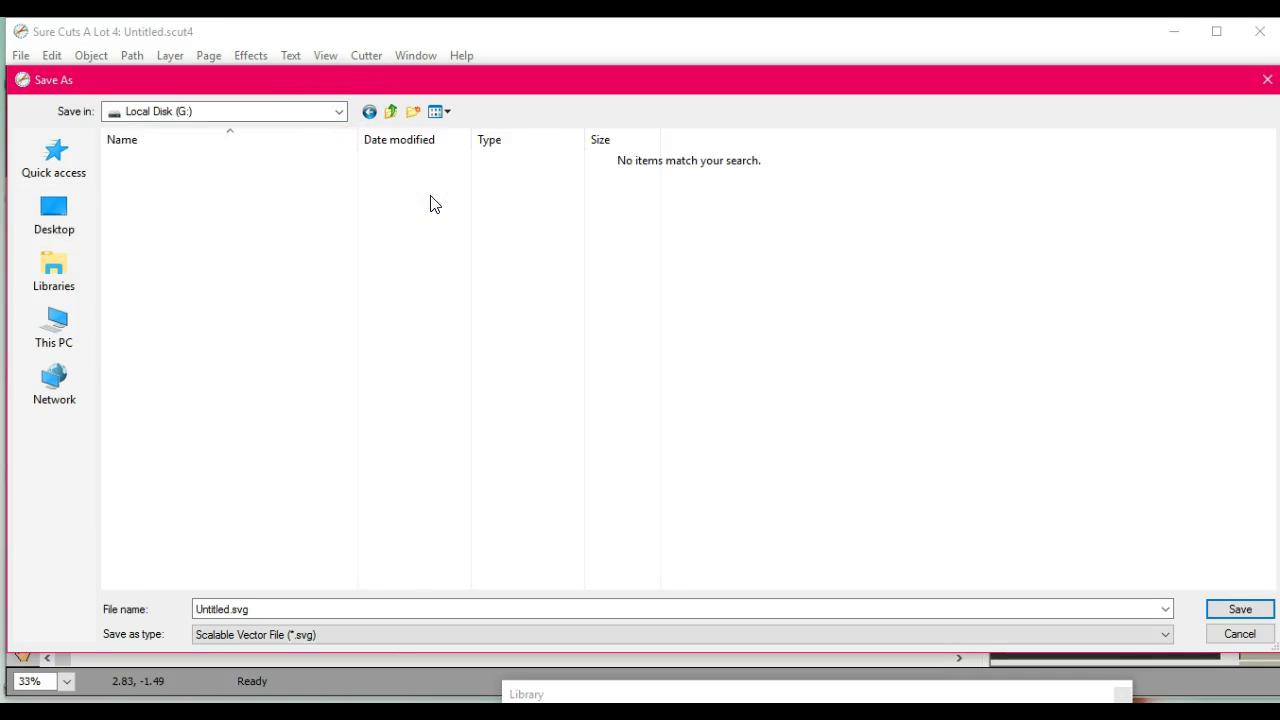
left_click(370, 637)
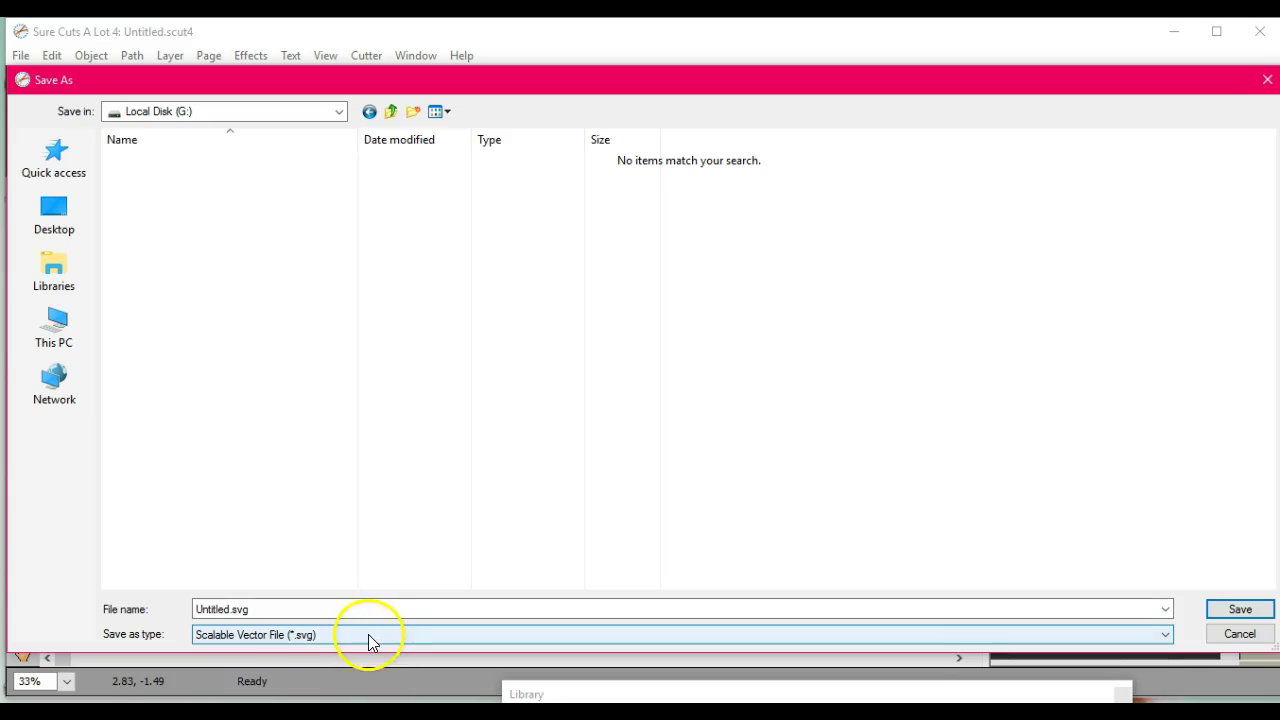
left_click(366, 712)
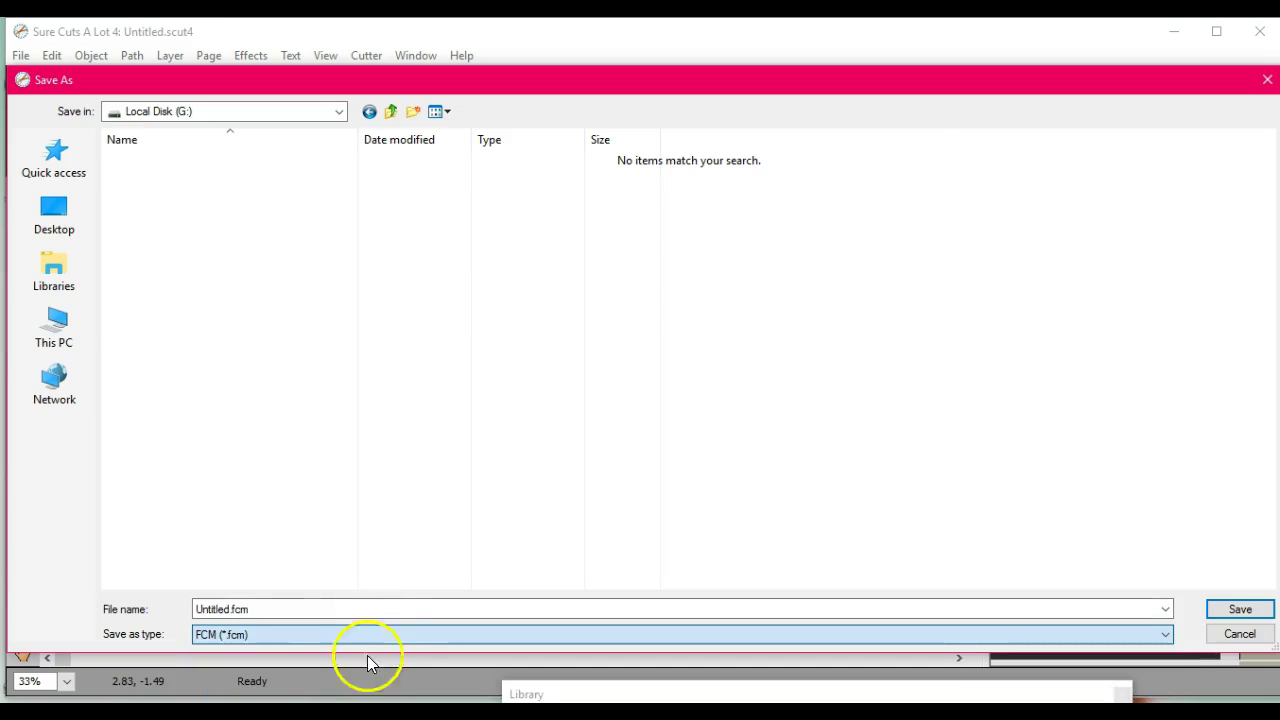
double_click(279, 609)
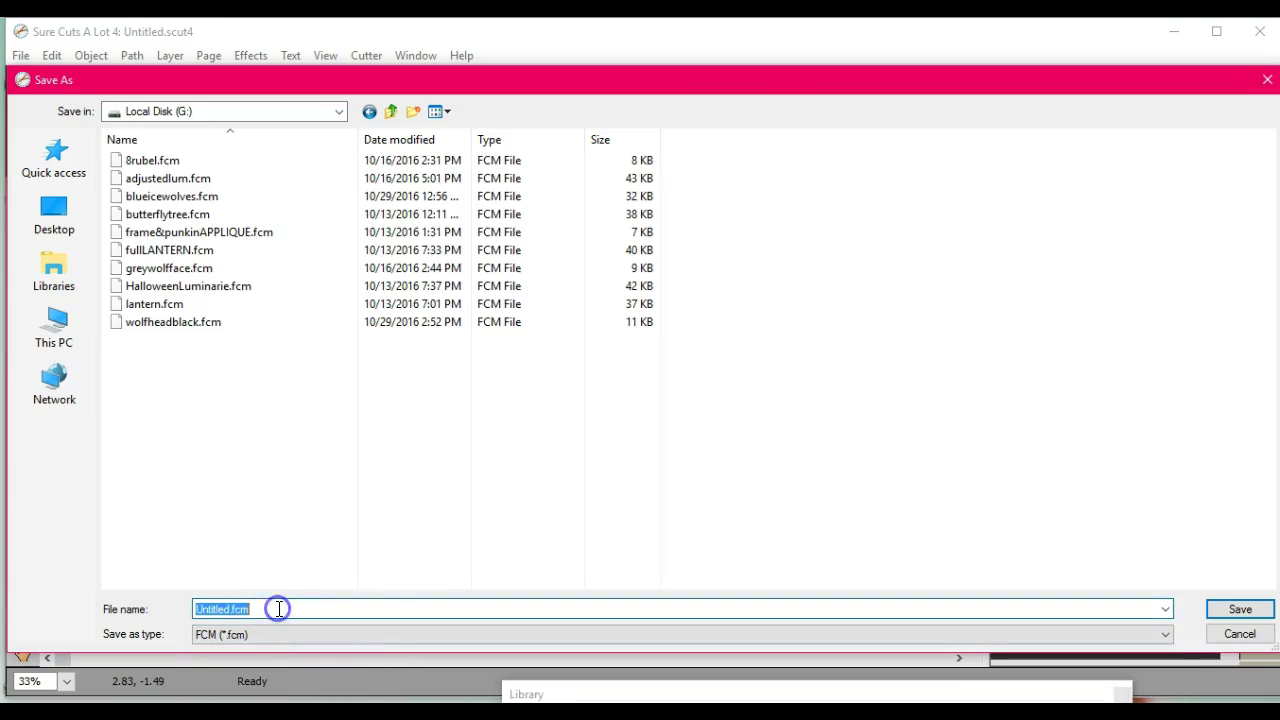
type("NANA")
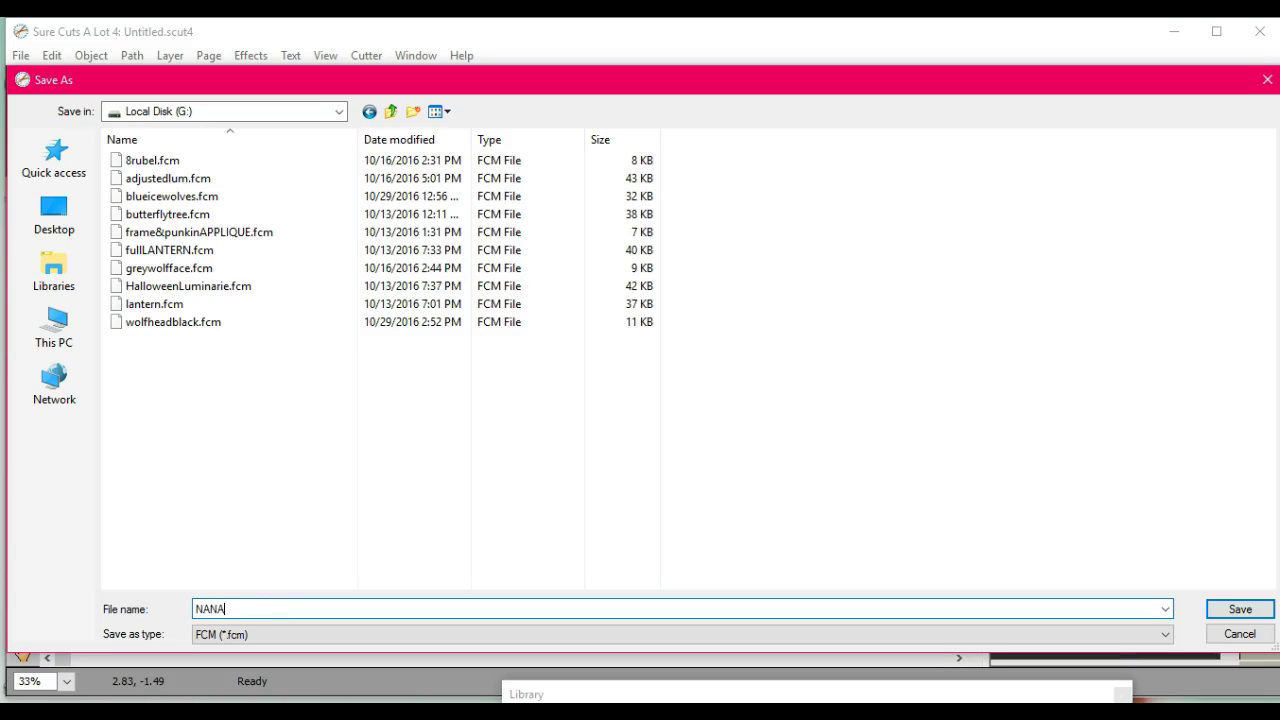
type("HTV")
key("Return")
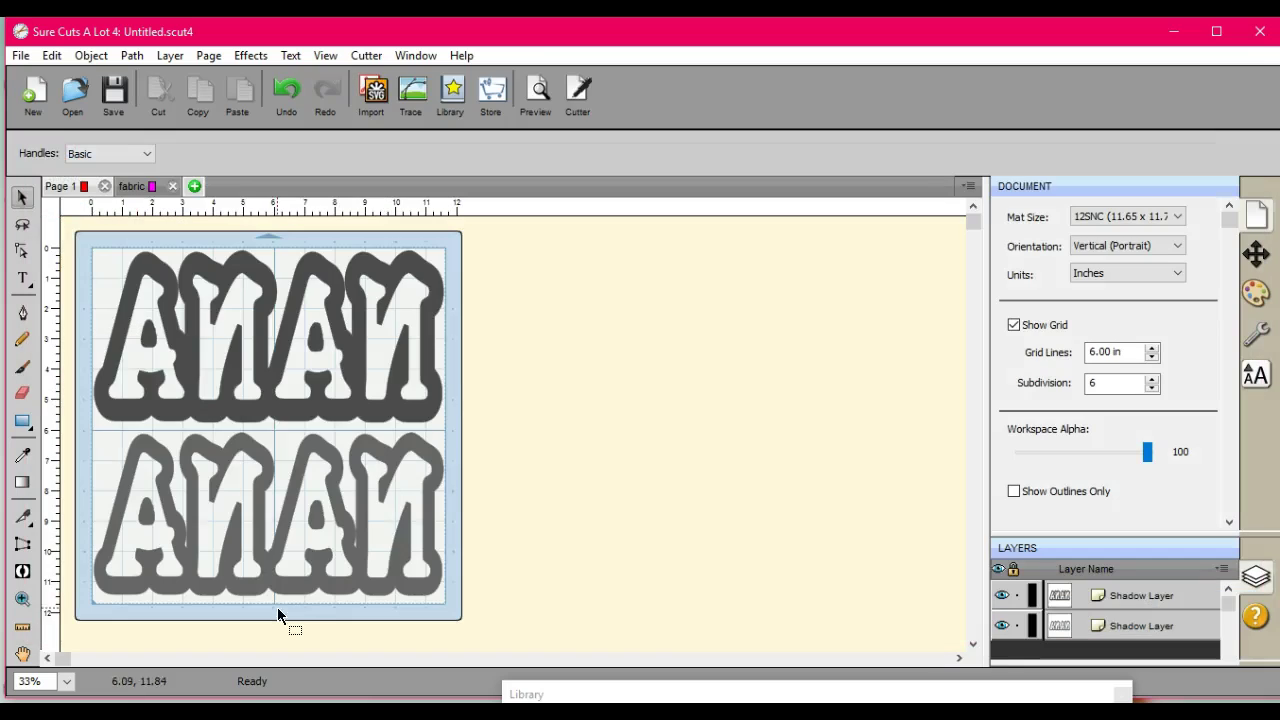
Export the fabric page's plain NANA letters as FCM file NANAfabric on drive G:.
left_click(148, 191)
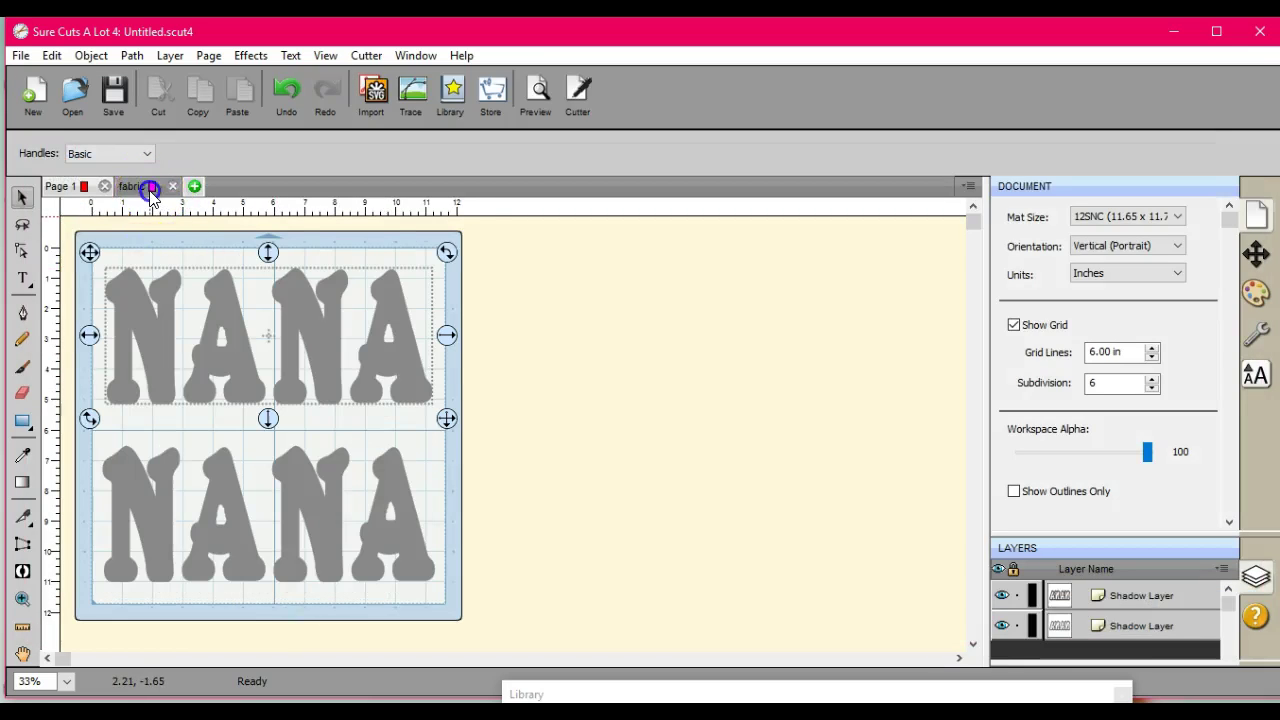
left_click(19, 56)
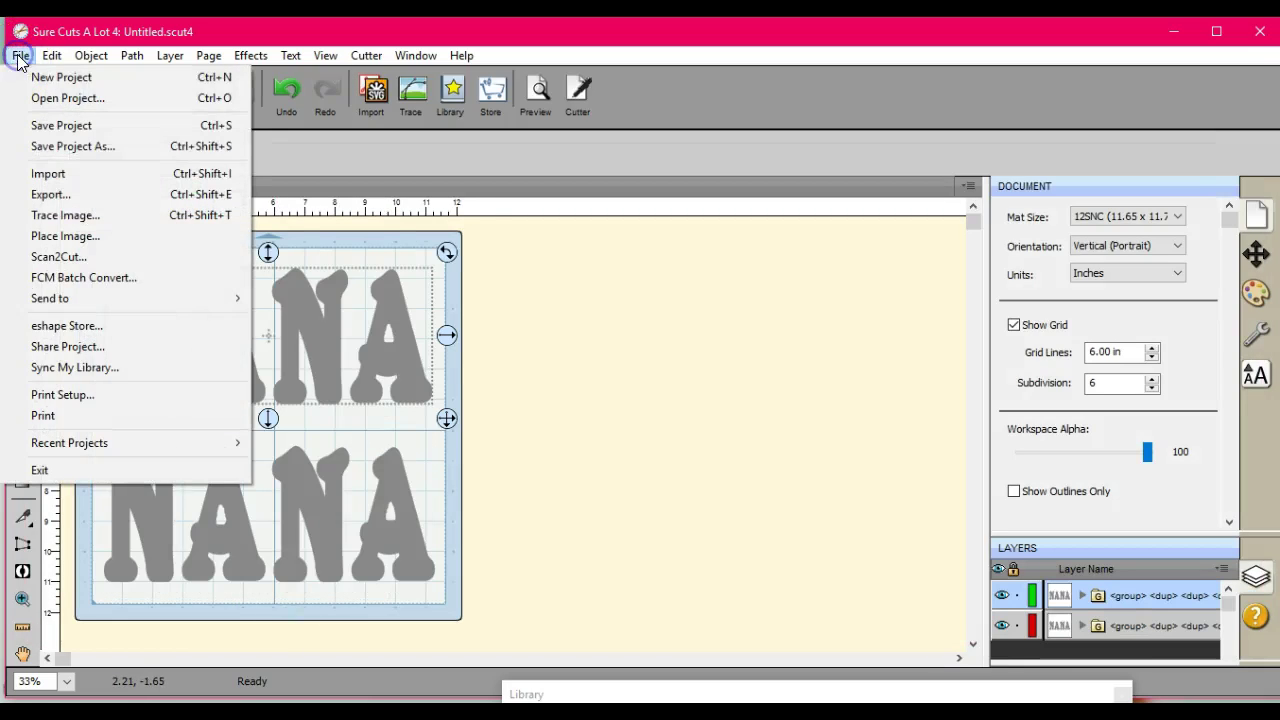
left_click(57, 193)
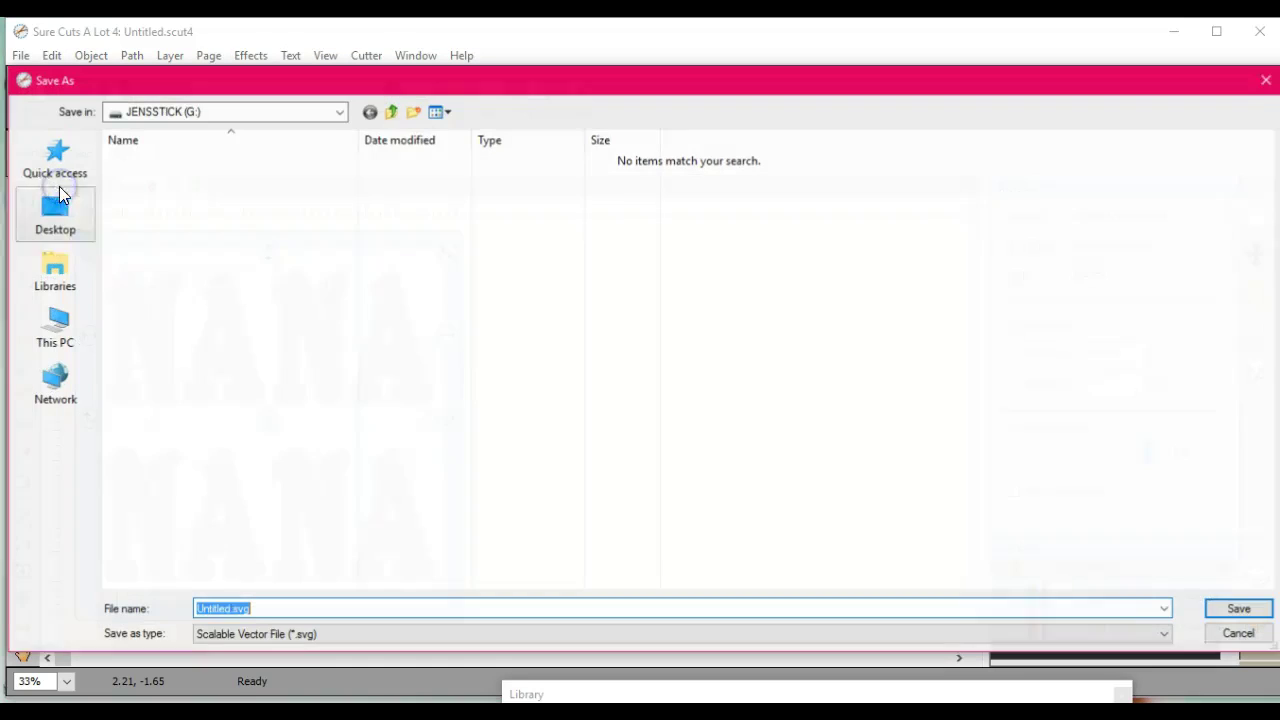
left_click(354, 634)
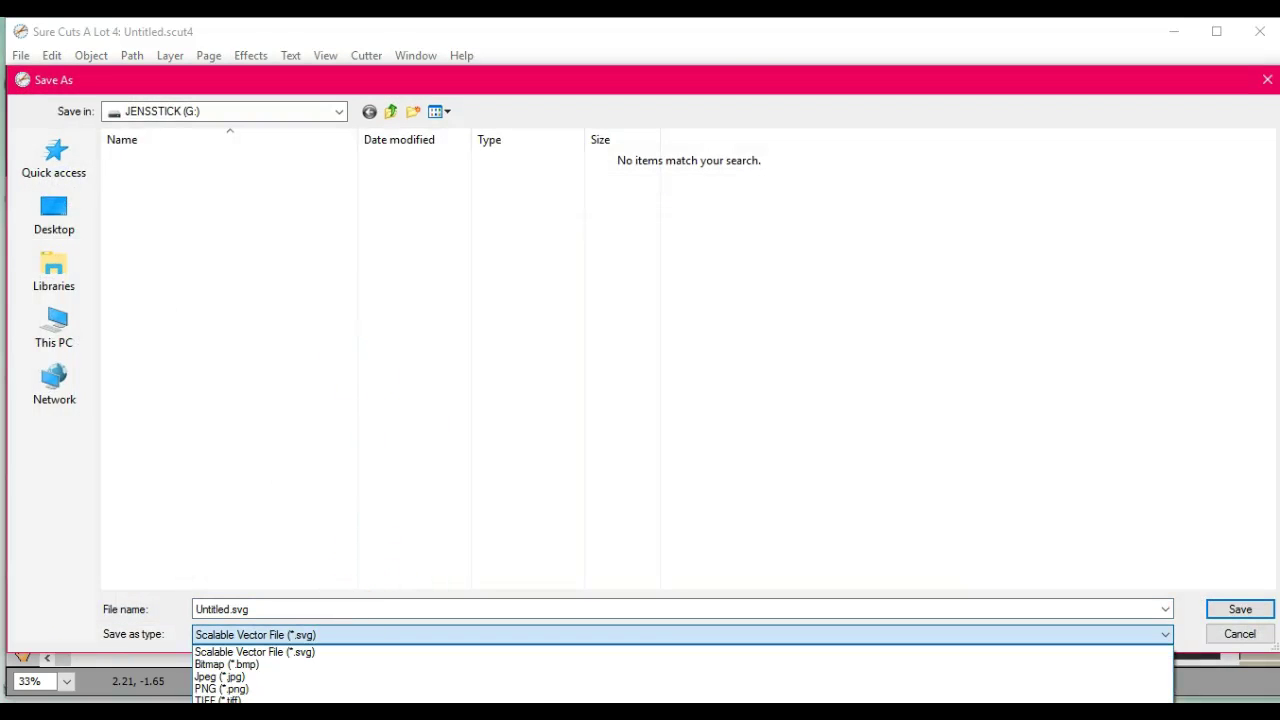
left_click(329, 686)
left_click(266, 606)
double_click(266, 608)
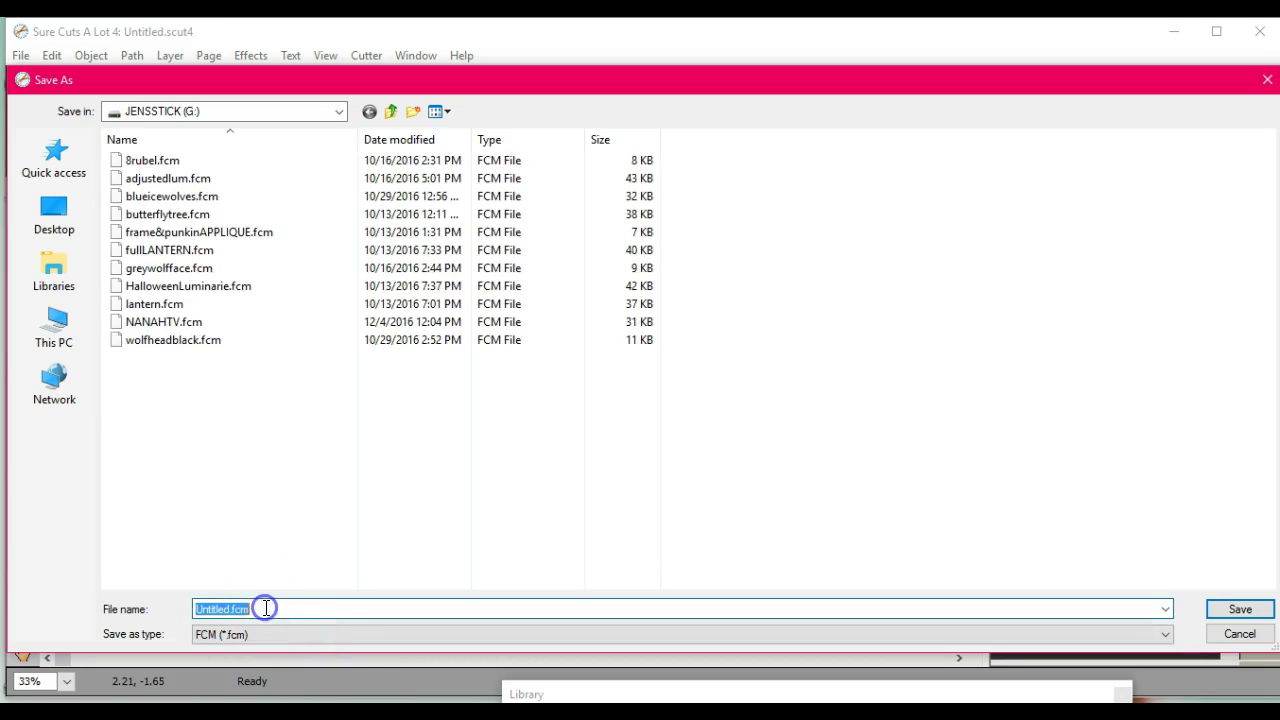
type("NAN")
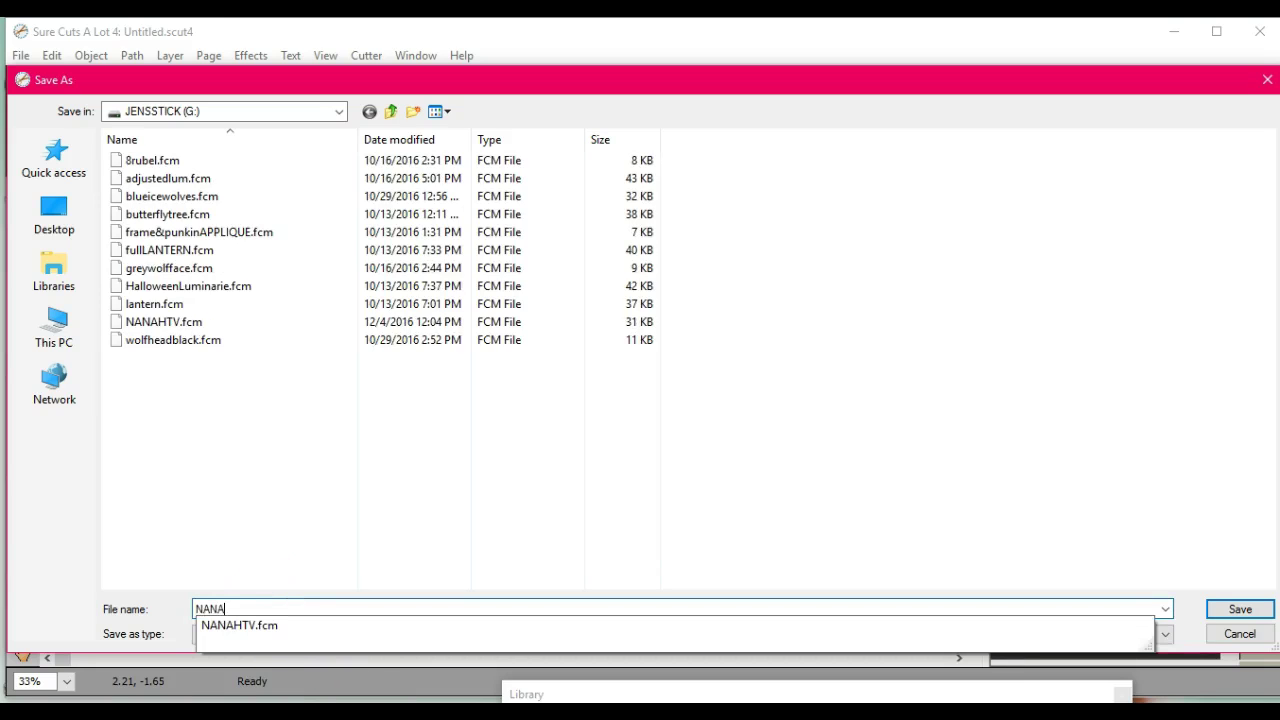
type("Afab")
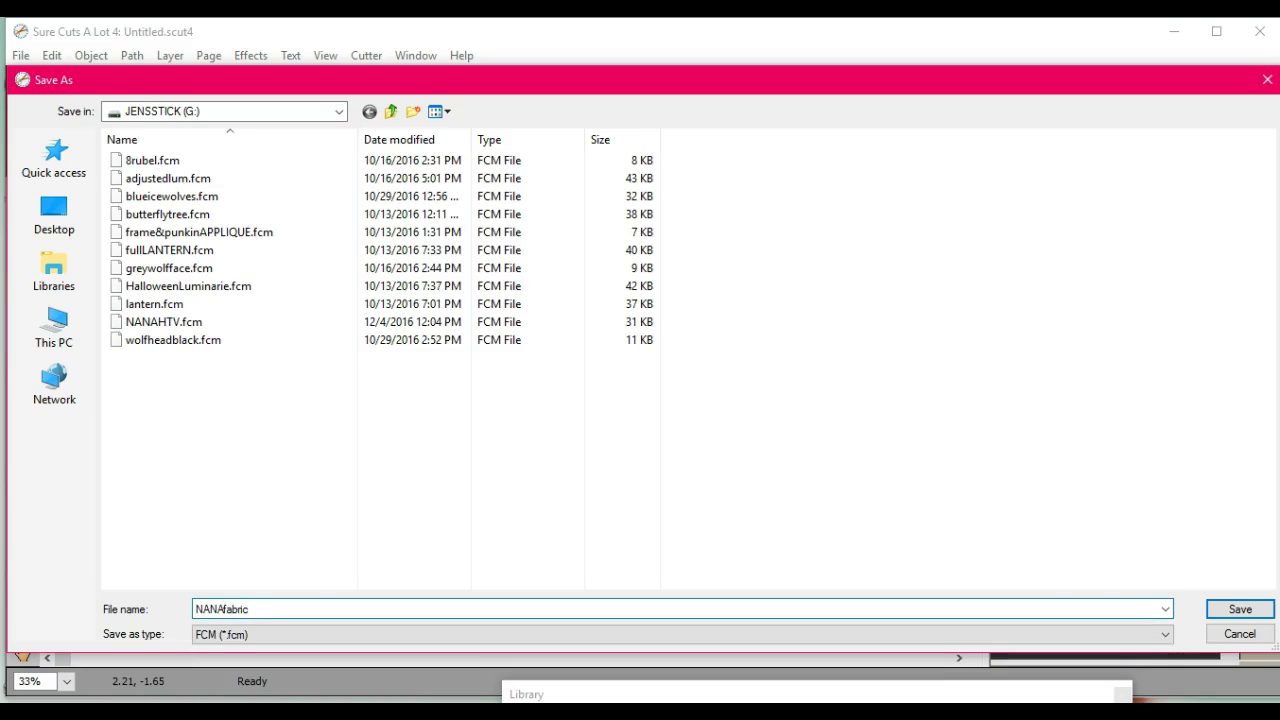
type("ric")
key("Return")
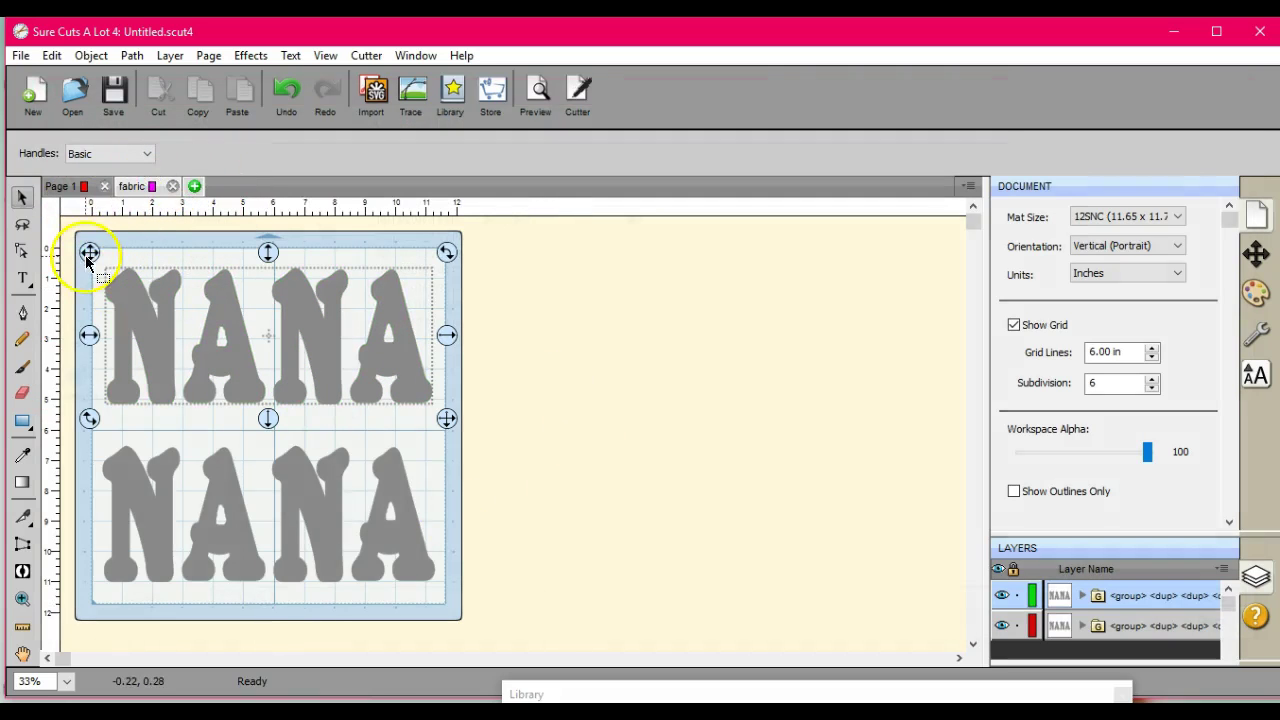
Preview the cut lines of the fabric page and Page 1, ending on Page 1.
left_click(79, 190)
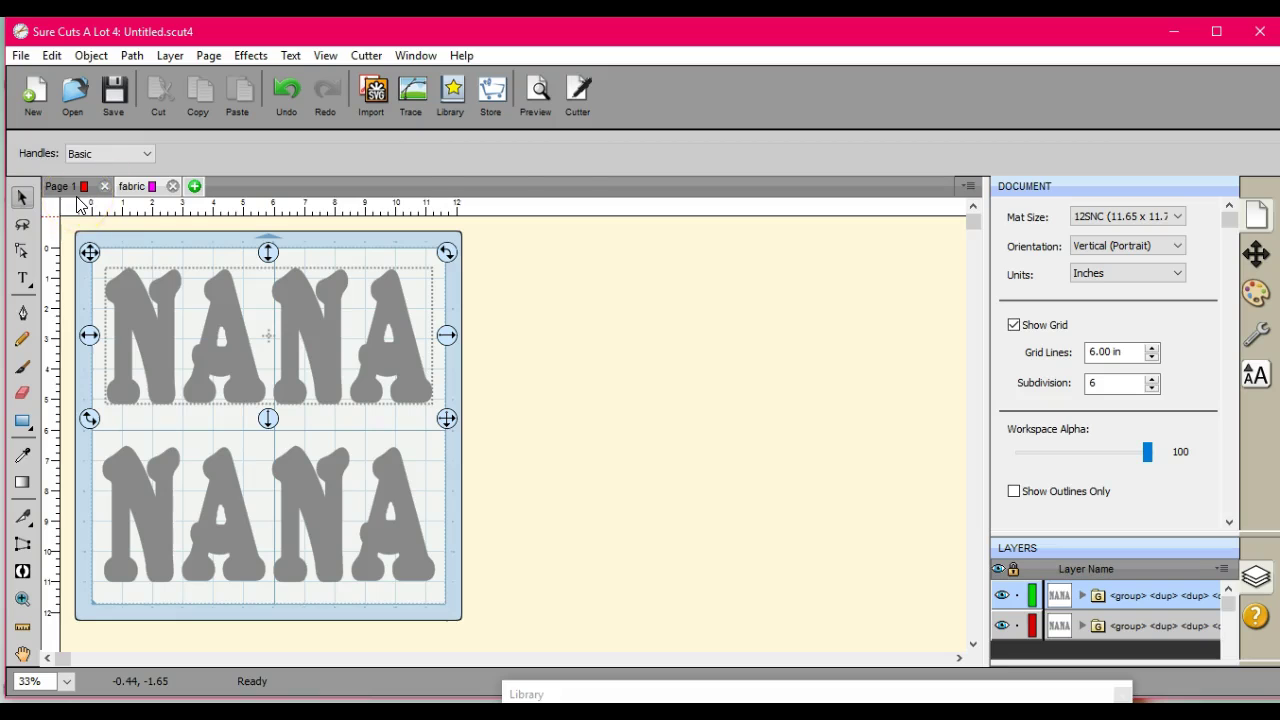
left_click(533, 90)
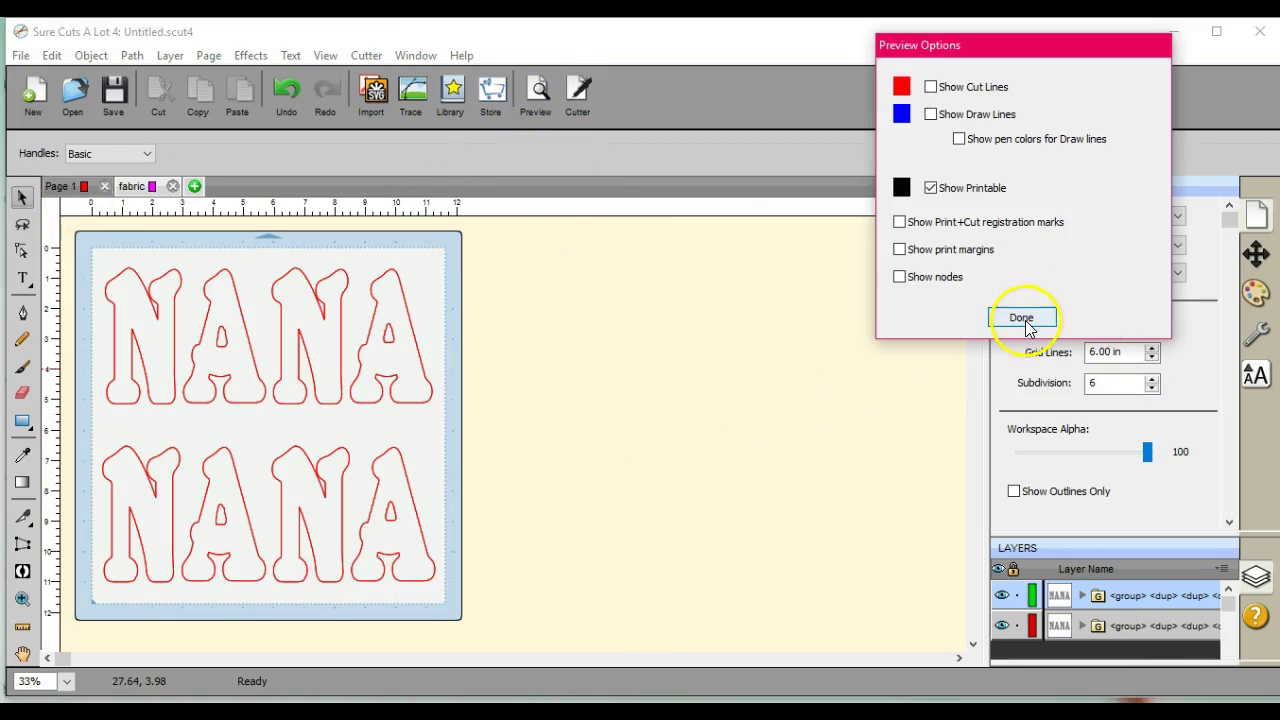
left_click(1022, 320)
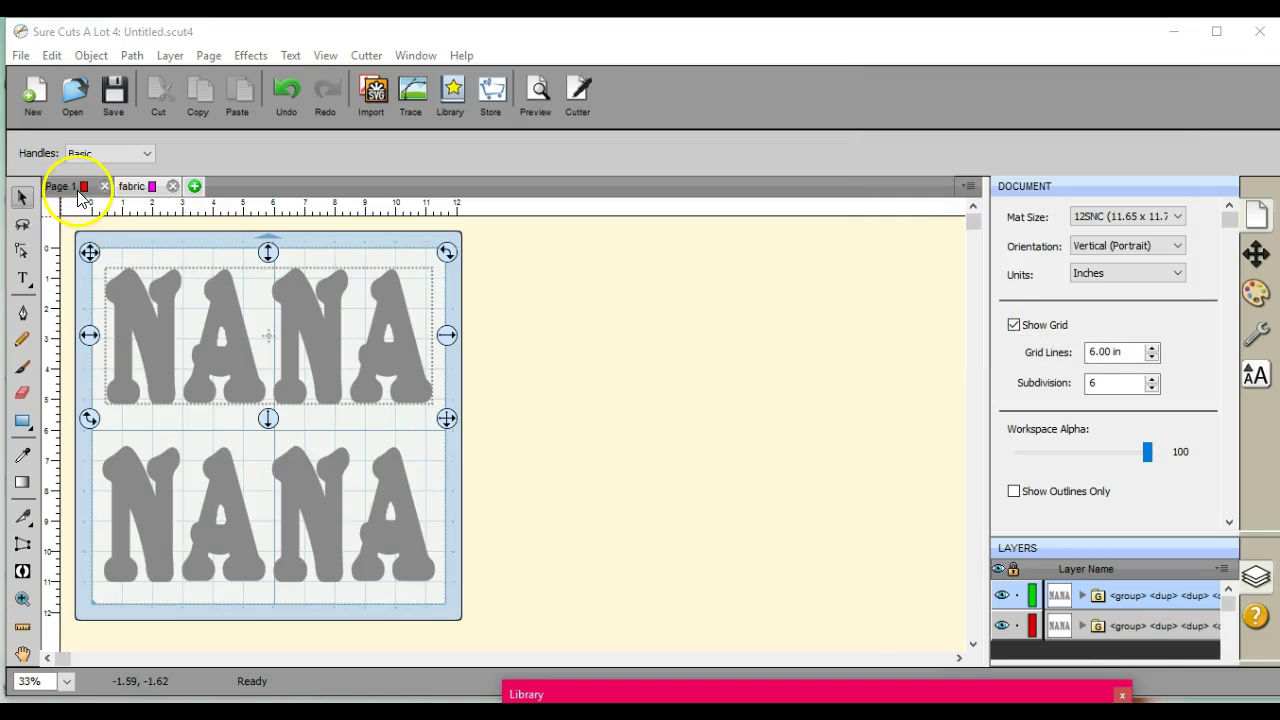
left_click(80, 190)
left_click(533, 88)
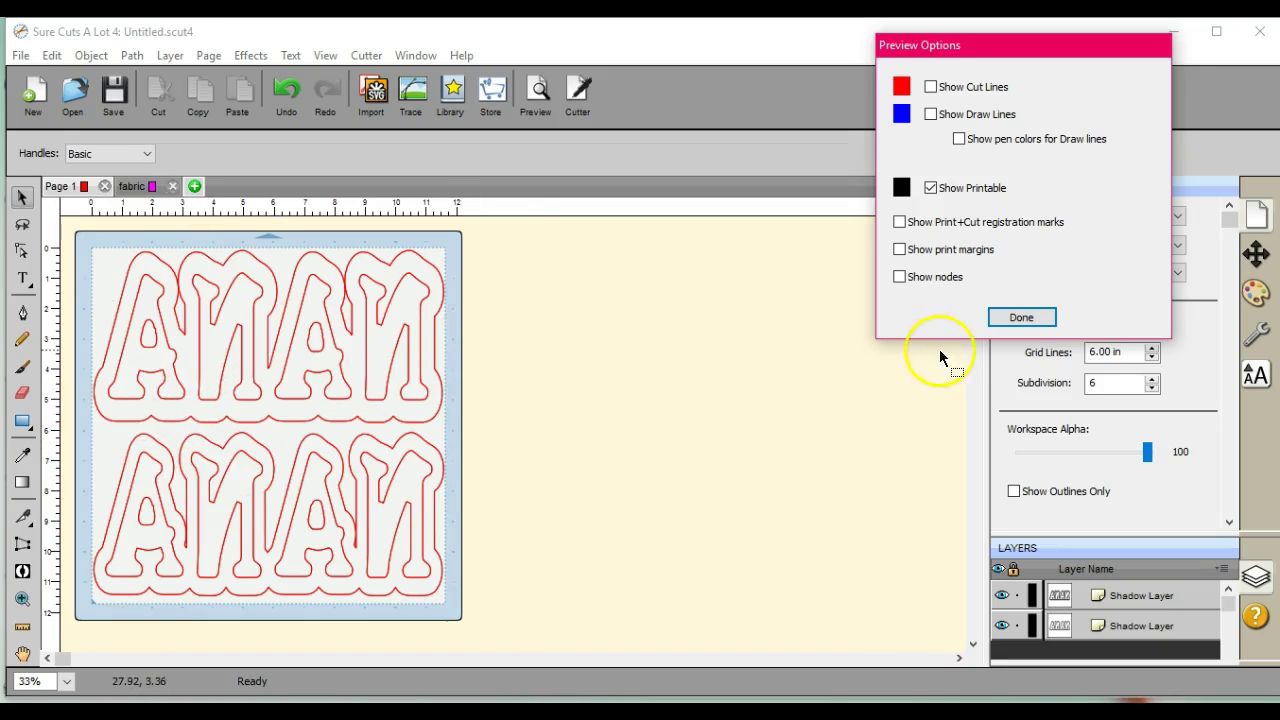
left_click(1021, 318)
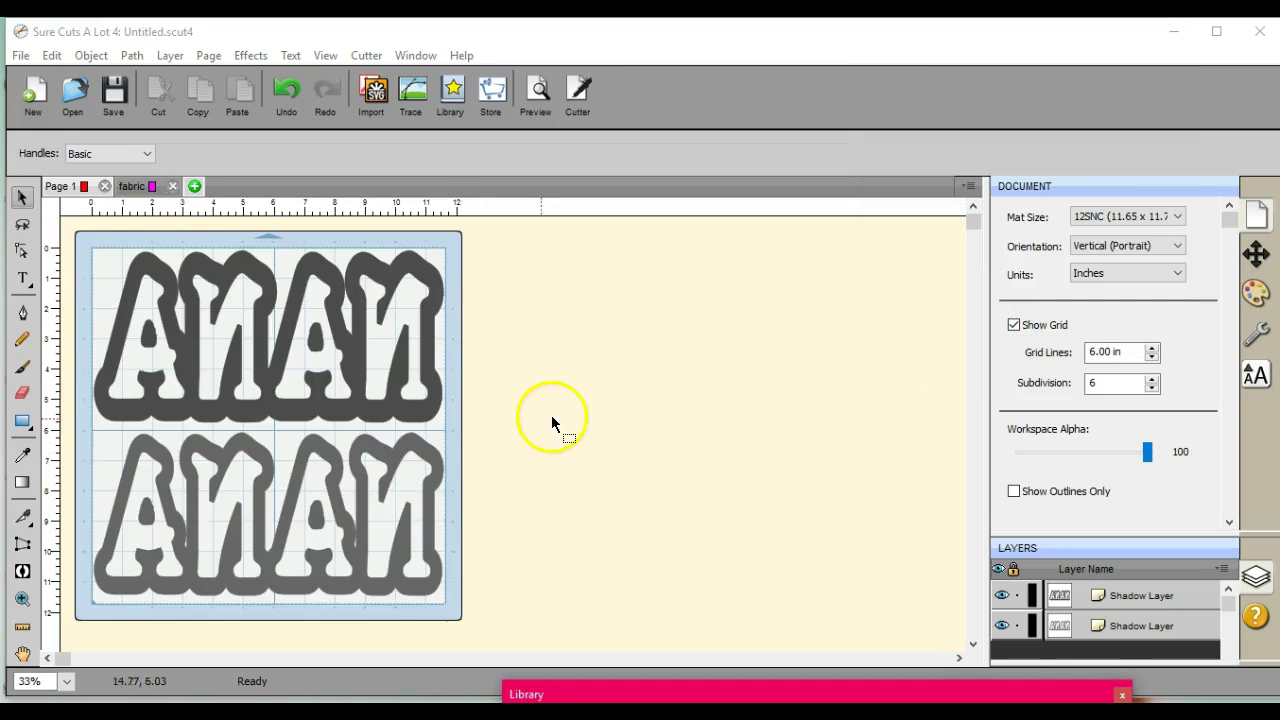